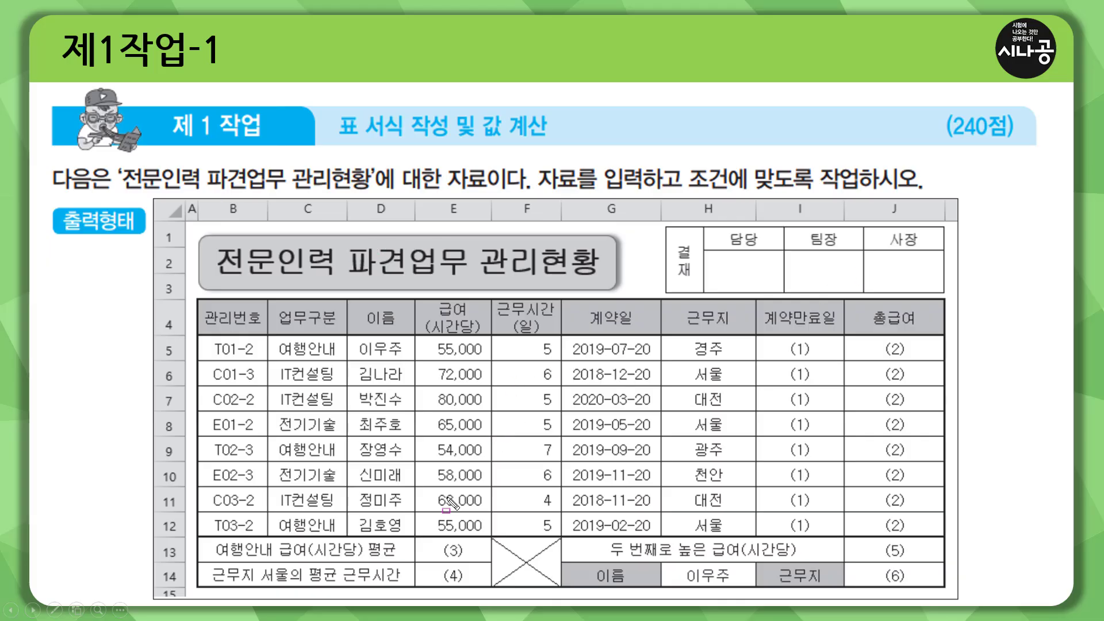
mouse_move(196, 224)
left_mouse_down()
mouse_move(333, 297)
mouse_move(625, 291)
left_mouse_up()
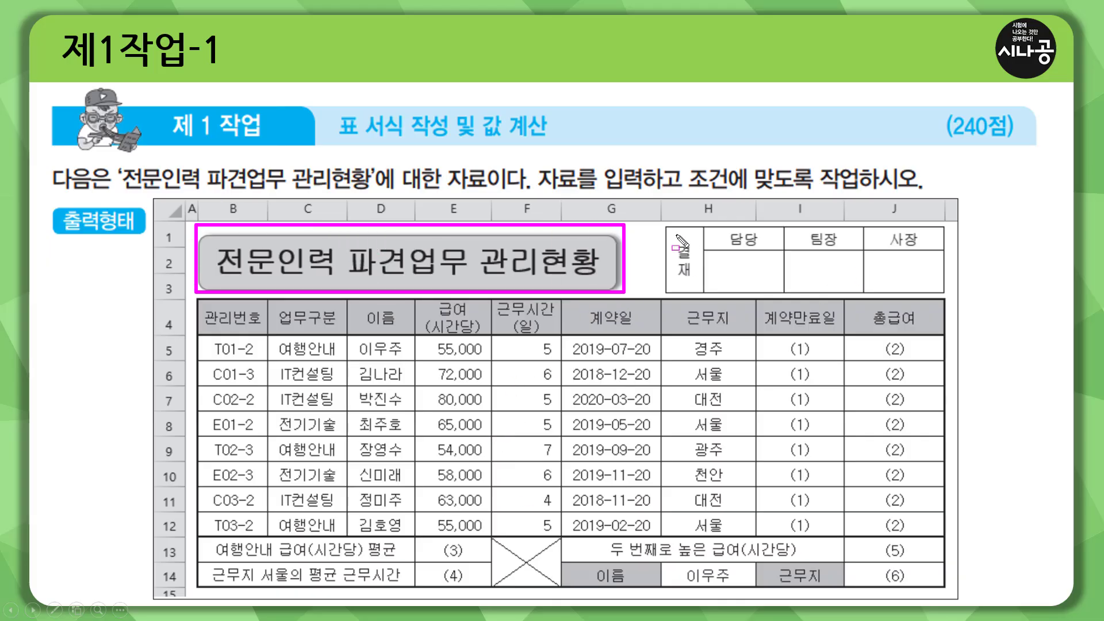
mouse_move(669, 223)
left_mouse_down()
mouse_move(727, 268)
mouse_move(938, 292)
left_mouse_up()
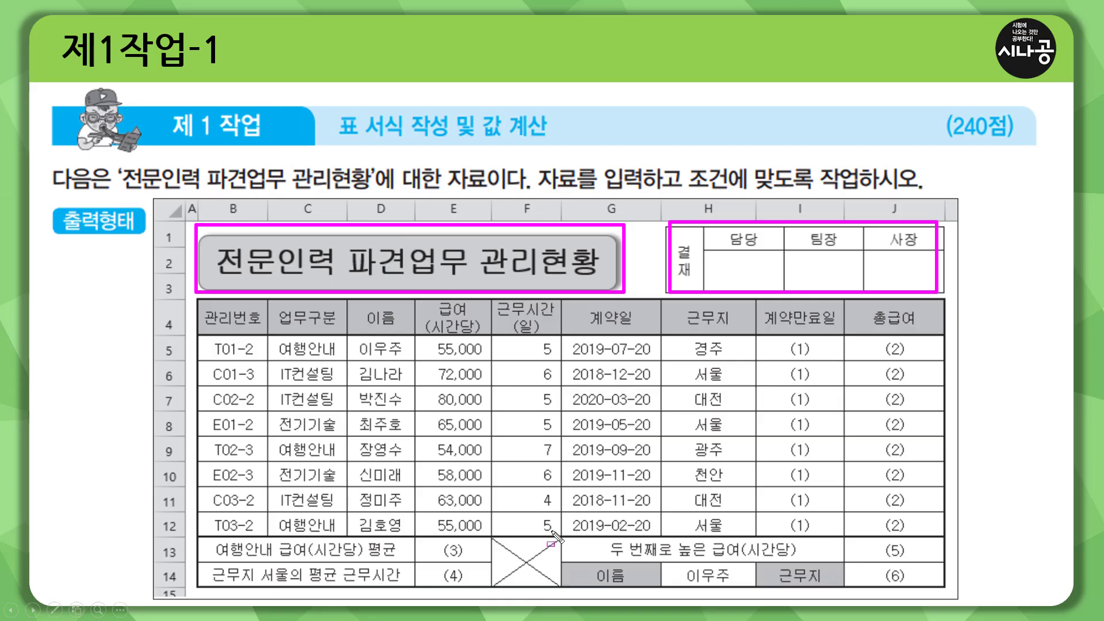
key("Right")
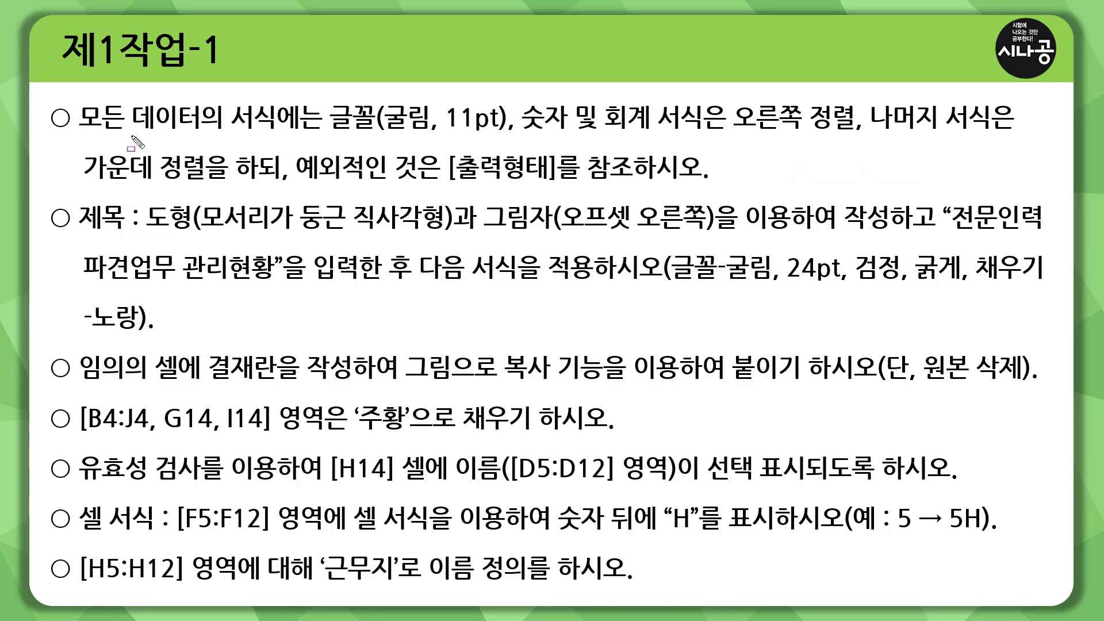
left_click_drag(78, 134, 502, 134)
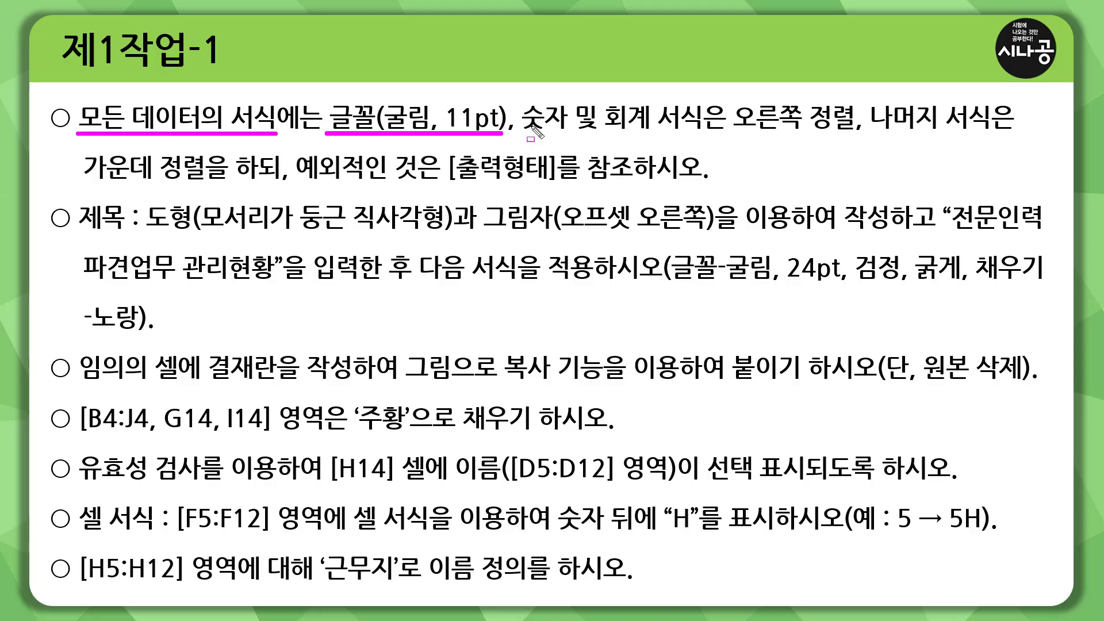
mouse_move(523, 134)
left_mouse_down()
mouse_move(791, 135)
mouse_move(868, 107)
mouse_move(859, 101)
mouse_move(1021, 133)
left_mouse_up()
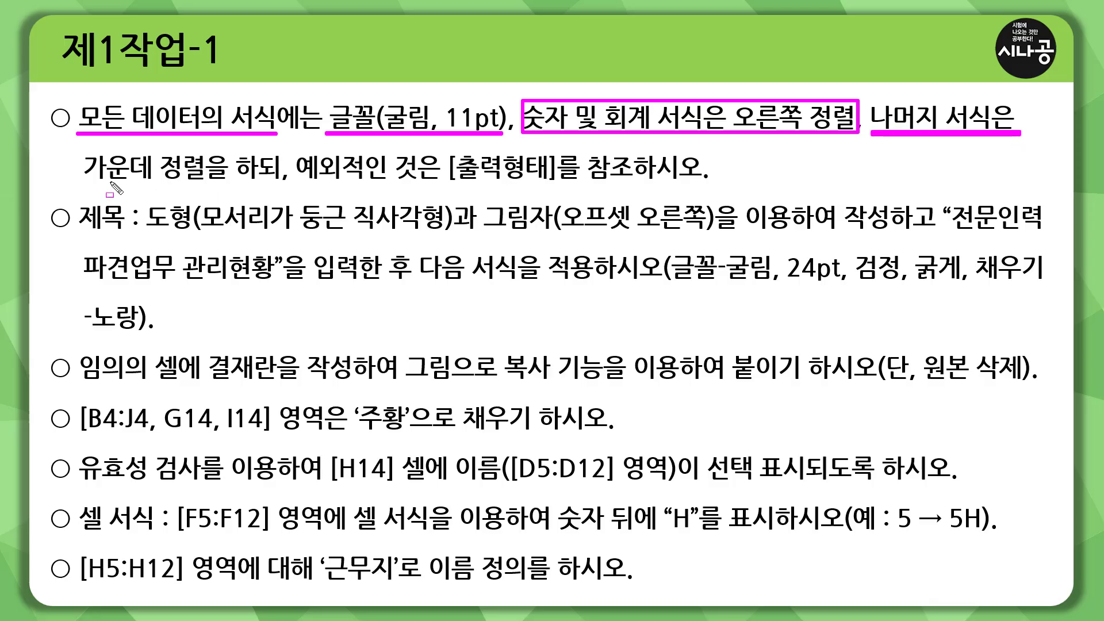
left_click_drag(84, 185, 217, 187)
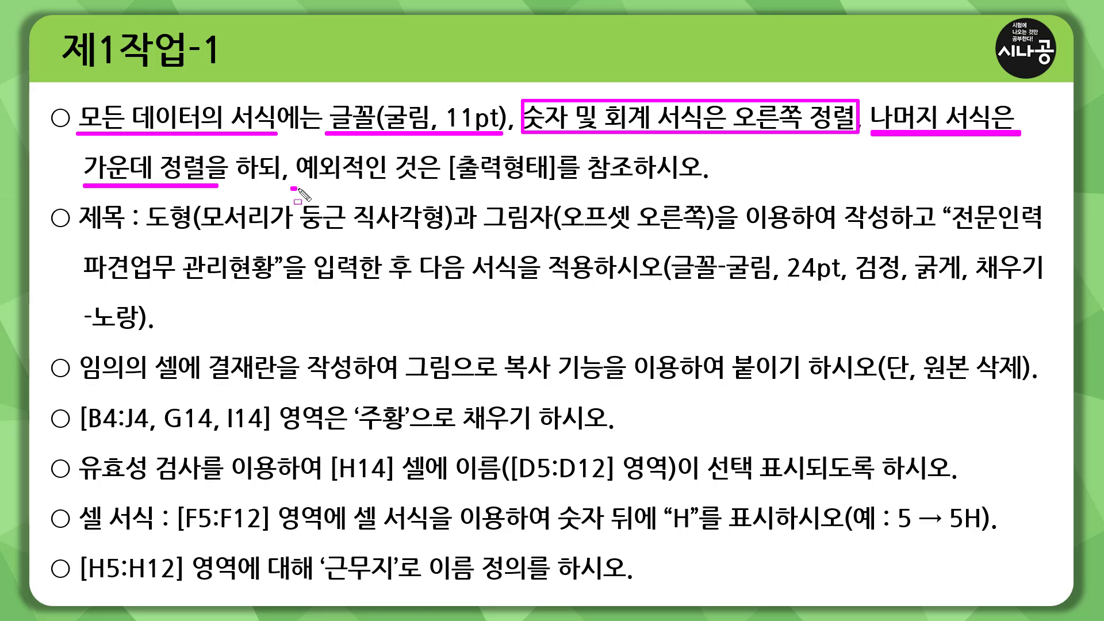
left_click_drag(292, 184, 713, 188)
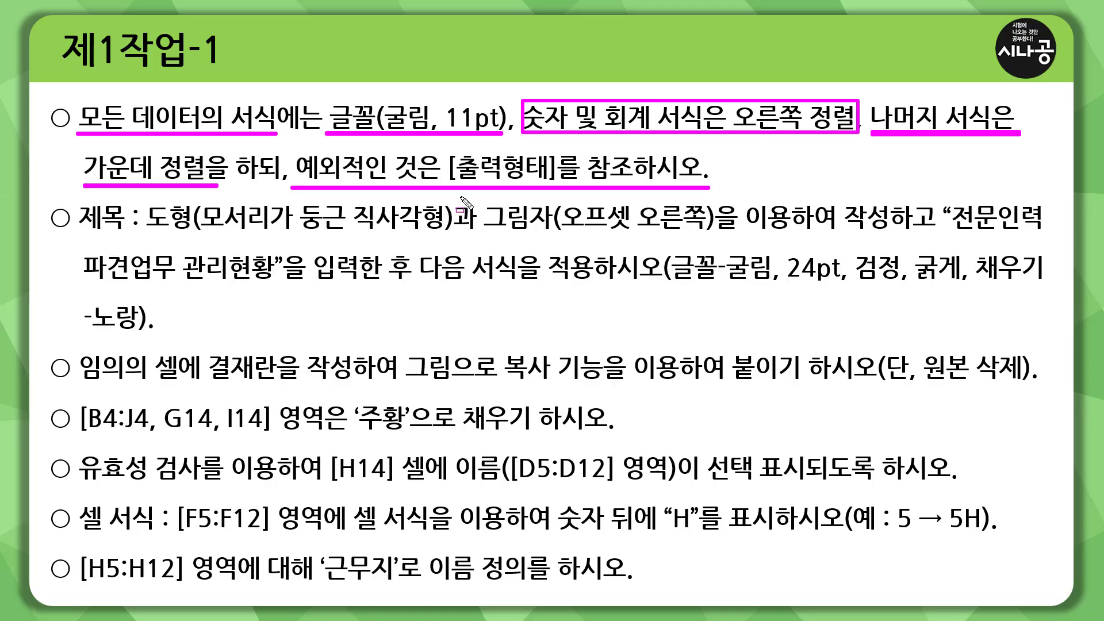
key("Right")
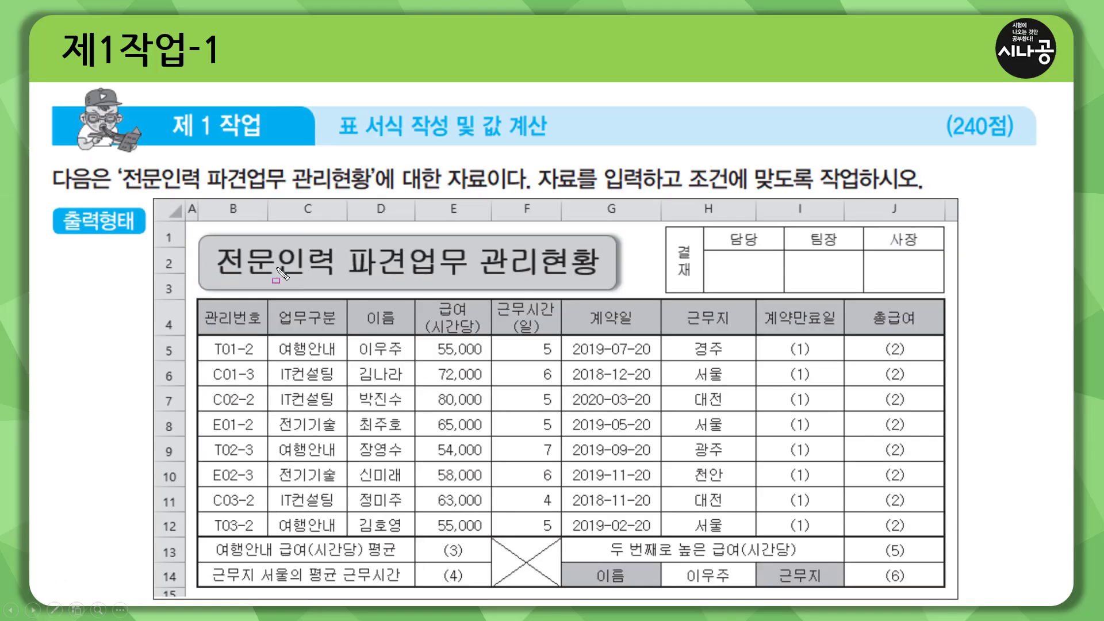
mouse_move(208, 242)
left_mouse_down()
mouse_move(290, 274)
mouse_move(607, 282)
left_mouse_up()
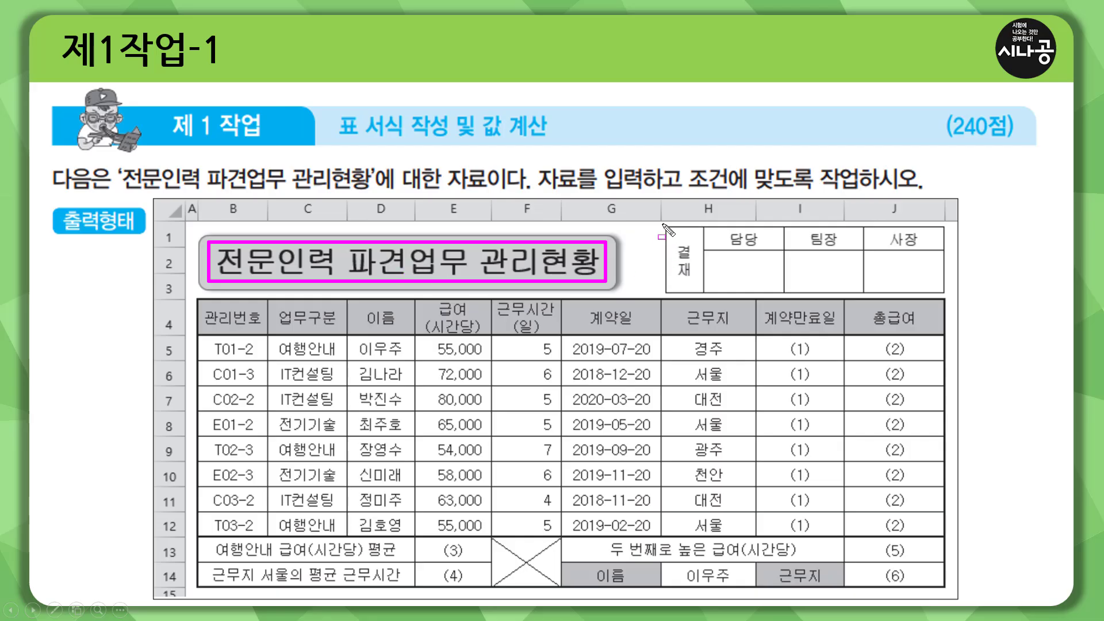
left_click_drag(663, 225, 946, 297)
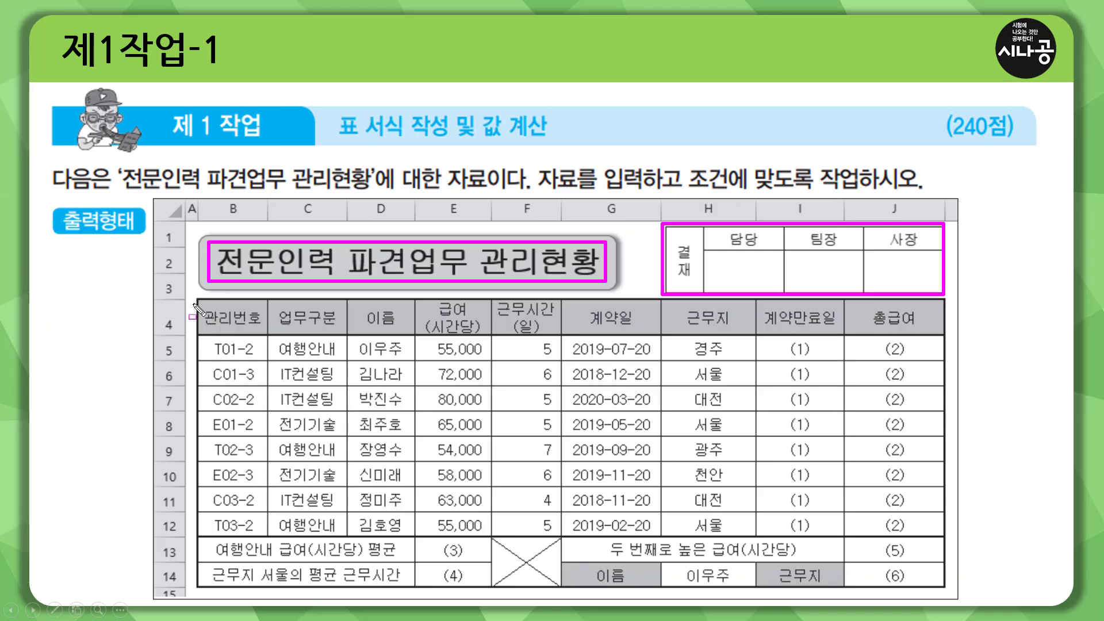
mouse_move(194, 299)
left_mouse_down()
mouse_move(325, 455)
mouse_move(912, 602)
mouse_move(955, 604)
mouse_move(949, 589)
left_mouse_up()
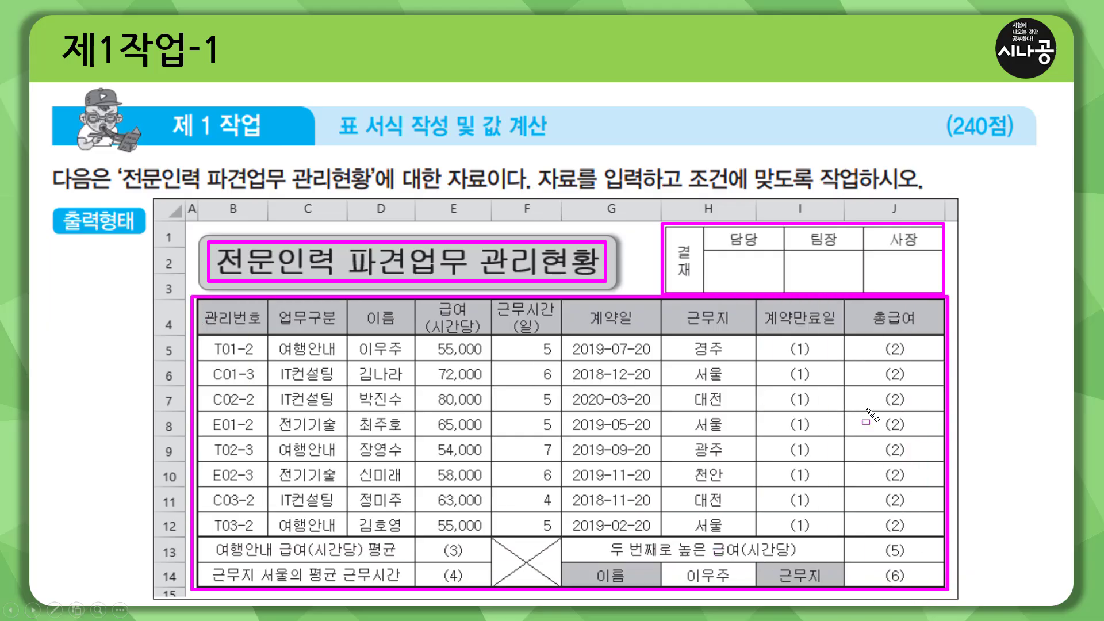
mouse_move(785, 338)
left_mouse_down()
mouse_move(817, 563)
mouse_move(818, 538)
left_mouse_up()
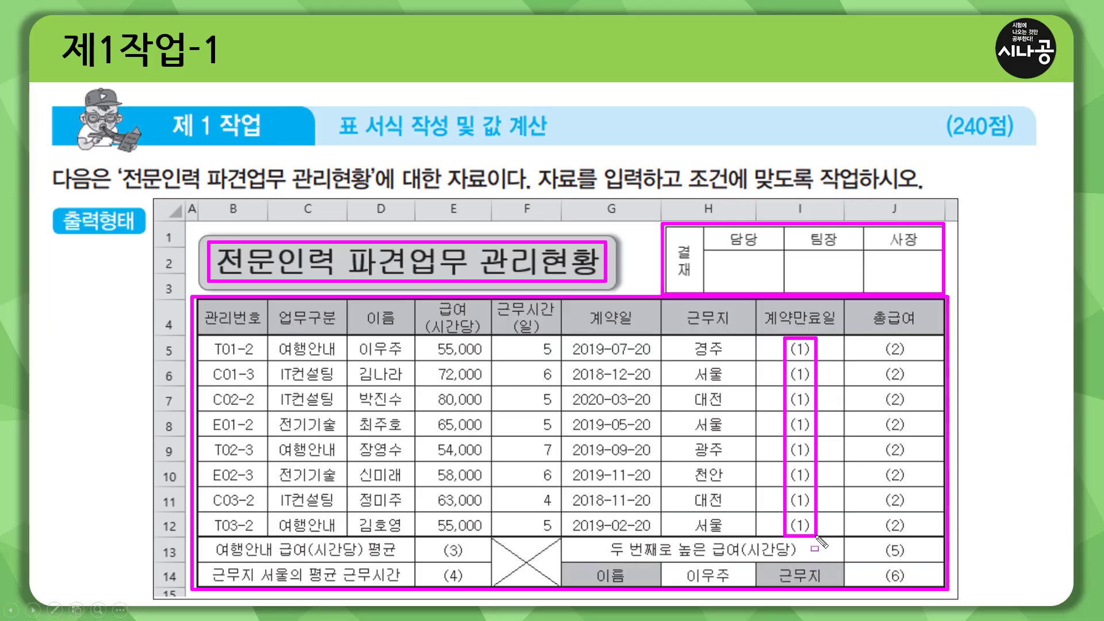
mouse_move(878, 339)
left_mouse_down()
mouse_move(936, 521)
mouse_move(927, 545)
mouse_move(916, 532)
left_mouse_up()
left_click_drag(443, 539, 472, 585)
left_click_drag(877, 540, 915, 583)
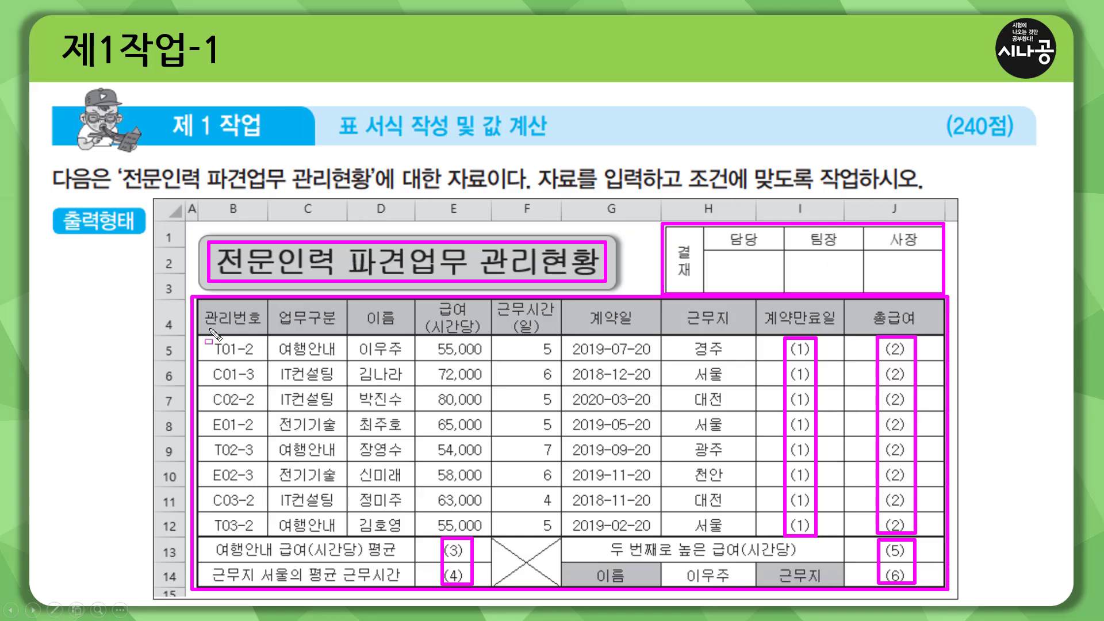
left_click_drag(203, 328, 426, 328)
mouse_move(206, 300)
left_mouse_down()
mouse_move(230, 330)
mouse_move(924, 330)
left_mouse_up()
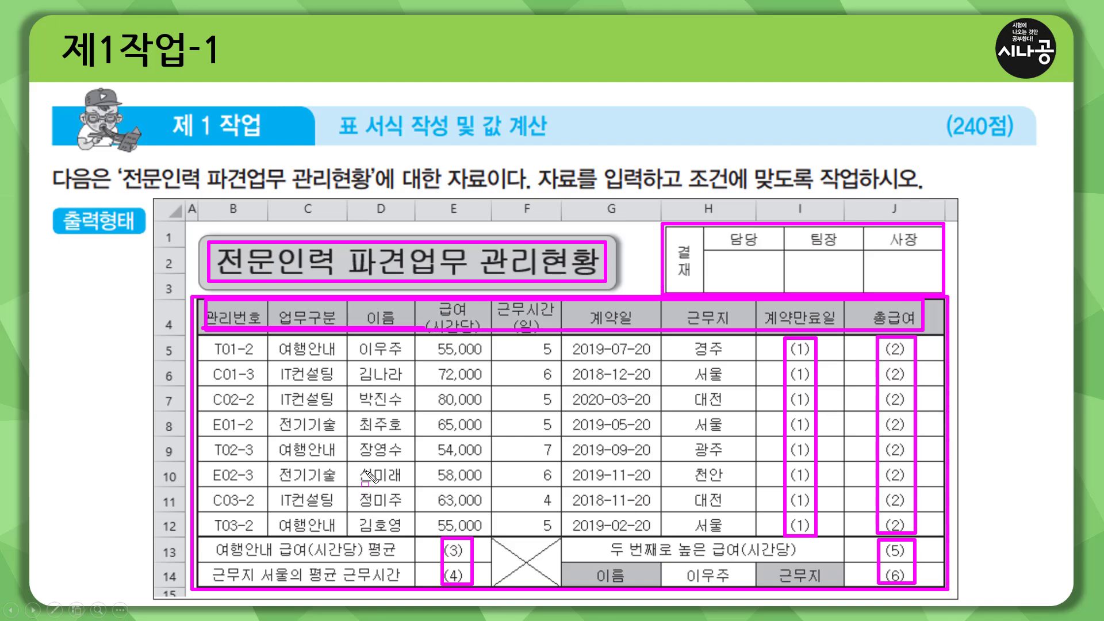
key("Escape")
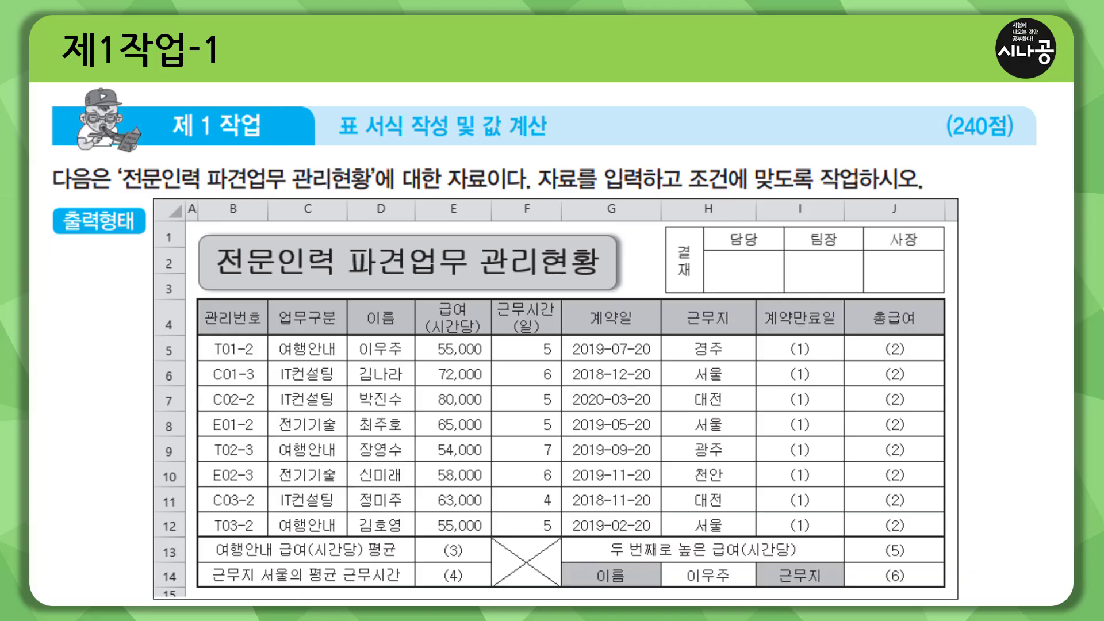
key("ctrl+p")
left_click_drag(223, 200, 244, 219)
mouse_move(158, 312)
left_mouse_down()
mouse_move(183, 335)
mouse_move(266, 327)
left_mouse_up()
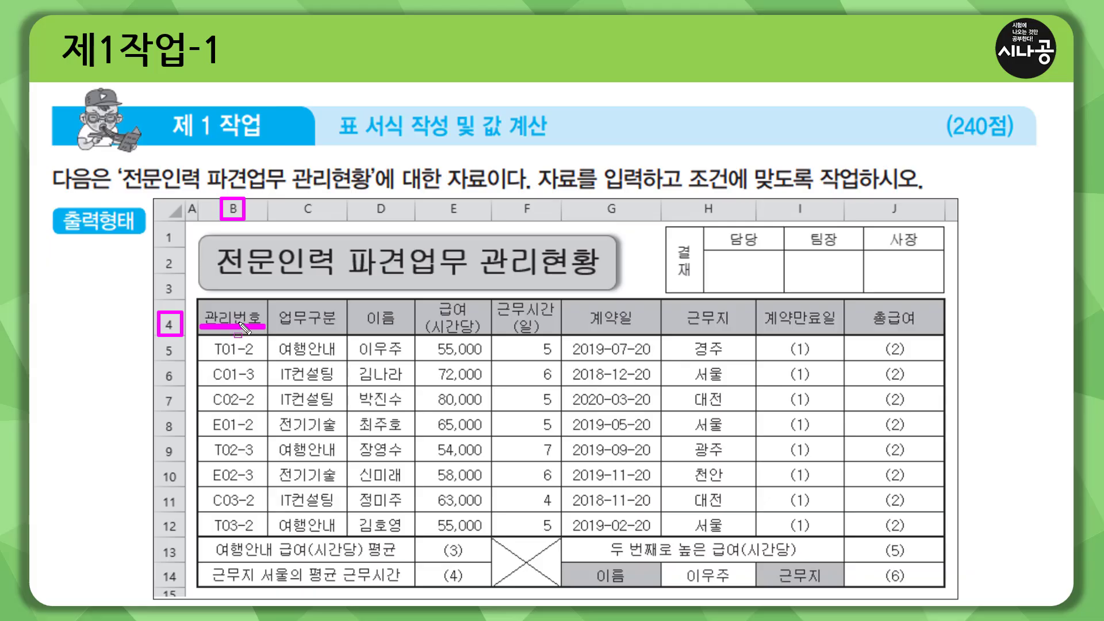
left_click_drag(273, 327, 925, 328)
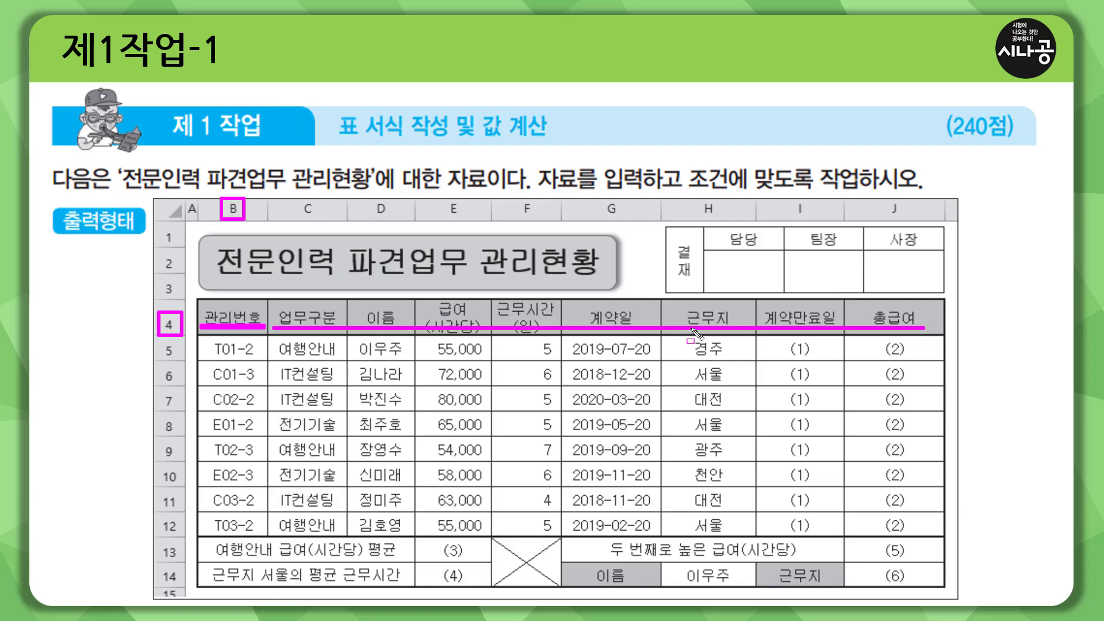
mouse_move(196, 299)
left_mouse_down()
mouse_move(471, 334)
mouse_move(934, 334)
left_mouse_up()
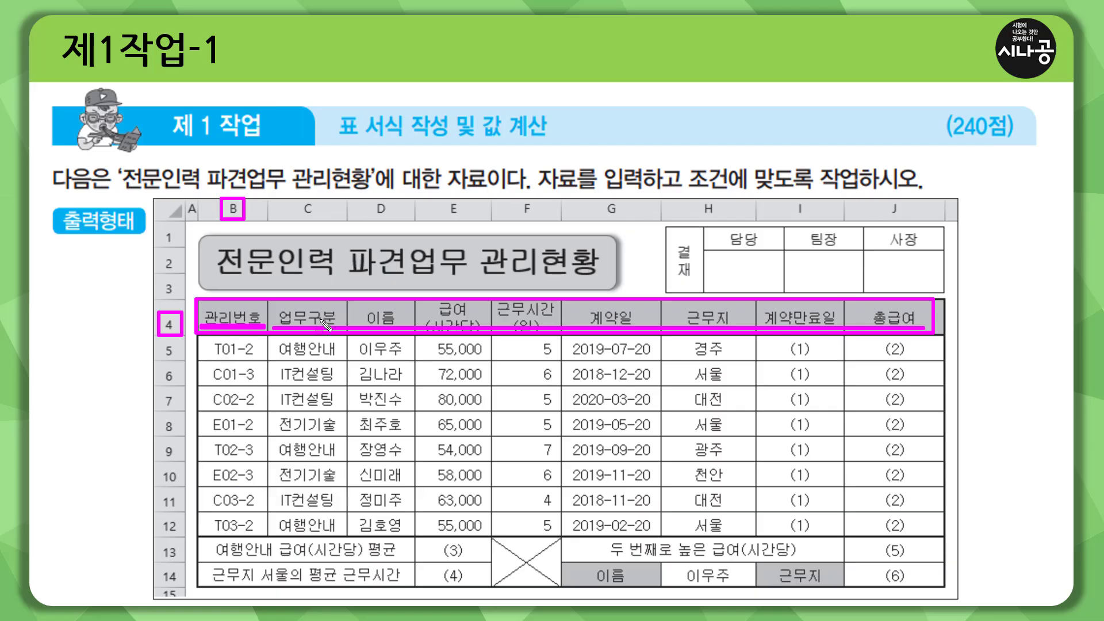
left_click_drag(212, 358, 755, 358)
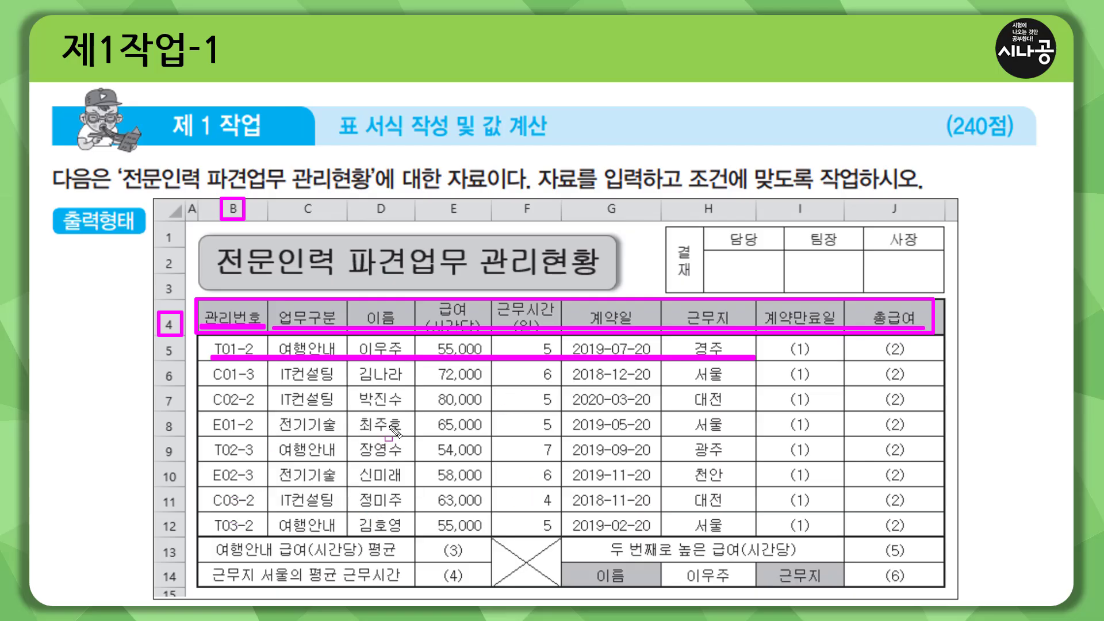
key("Escape")
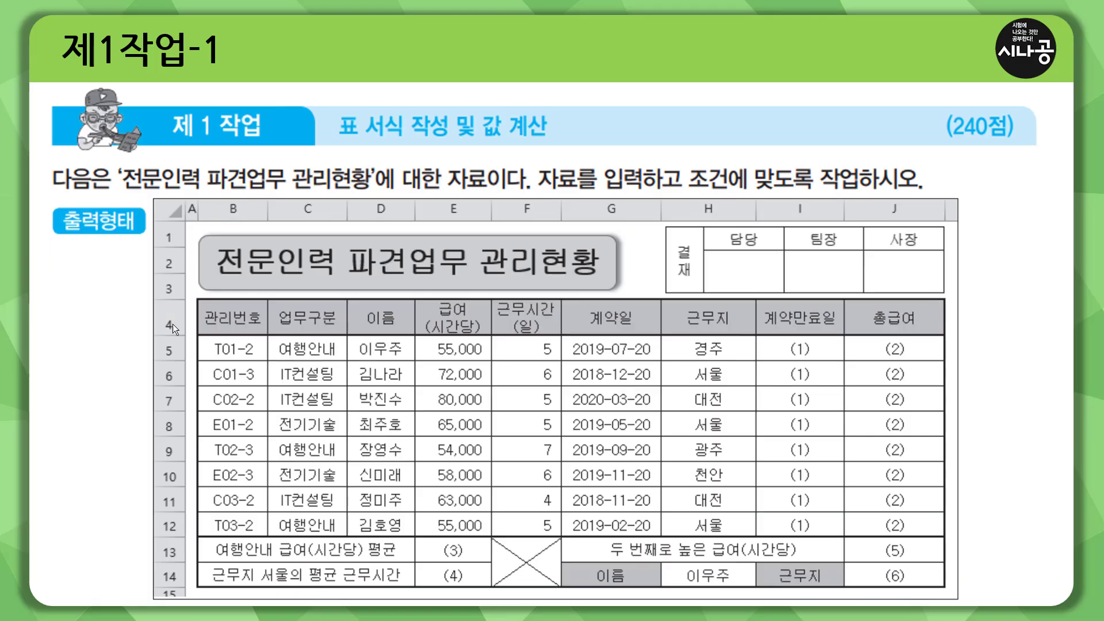
mouse_move(198, 299)
left_mouse_down()
mouse_move(277, 336)
mouse_move(945, 332)
left_mouse_up()
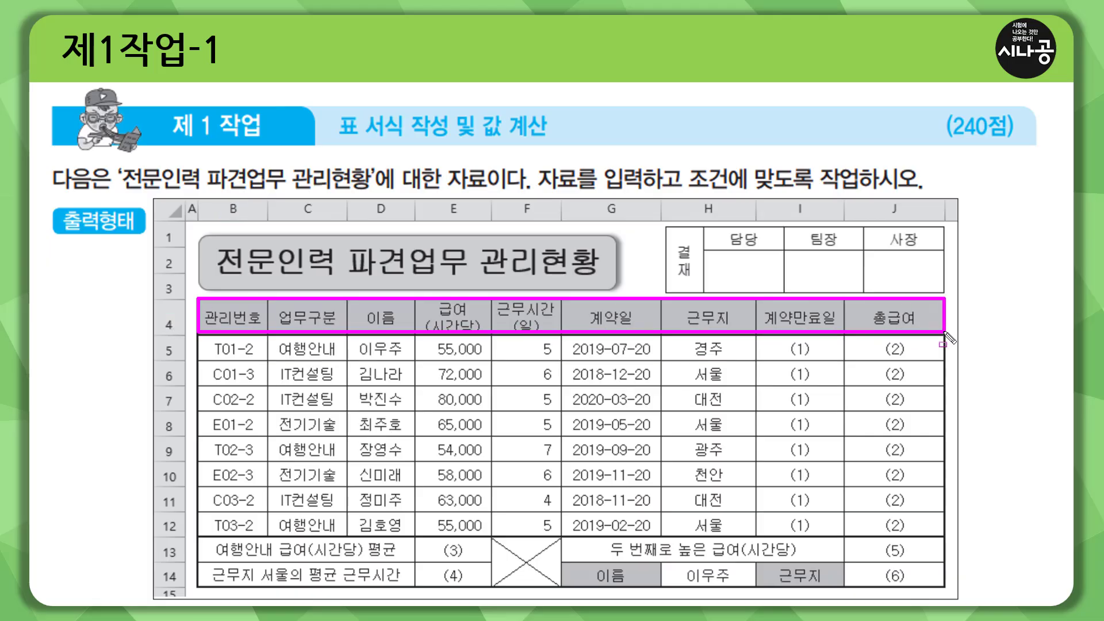
mouse_move(211, 340)
left_mouse_down()
mouse_move(259, 477)
mouse_move(256, 537)
left_mouse_up()
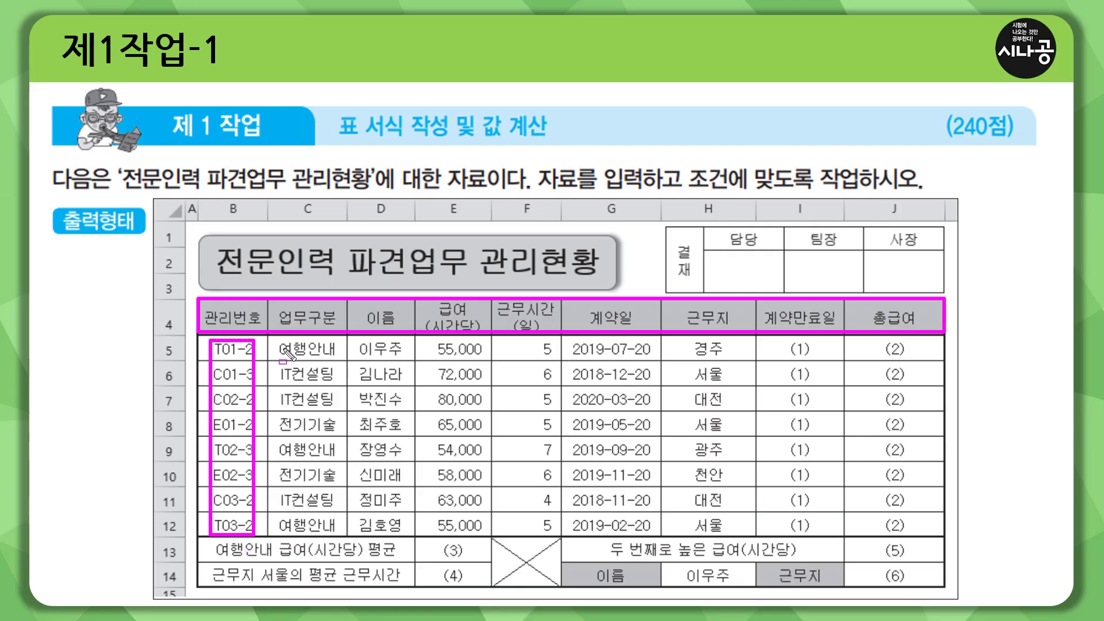
mouse_move(281, 344)
left_mouse_down()
mouse_move(326, 532)
mouse_move(325, 523)
left_mouse_up()
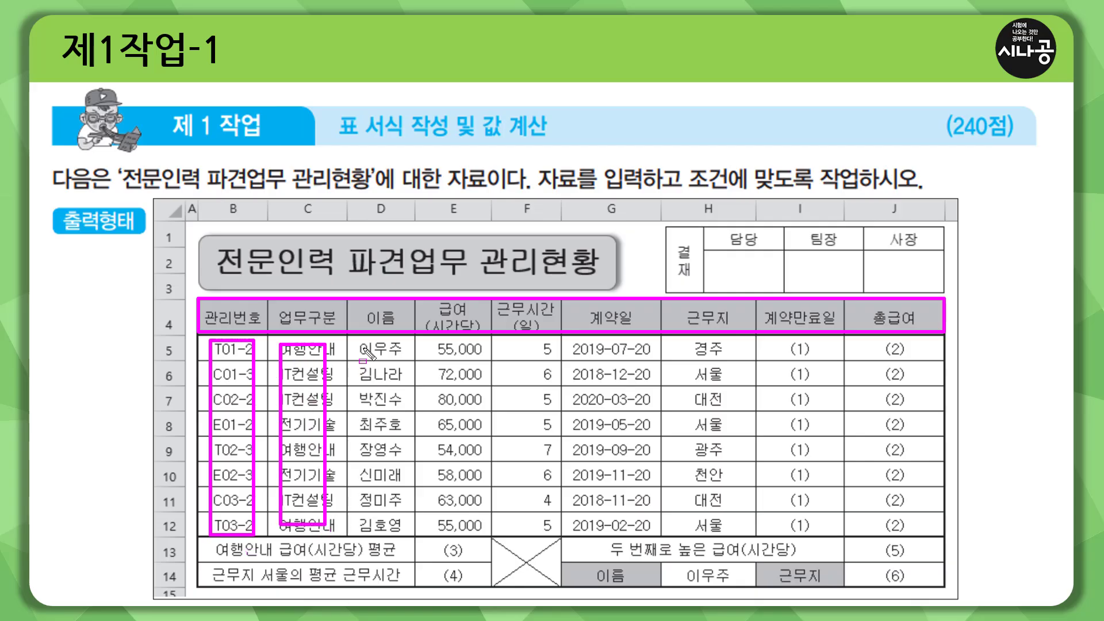
left_click_drag(364, 346, 401, 528)
left_click_drag(435, 343, 488, 530)
mouse_move(534, 338)
left_mouse_down()
mouse_move(548, 368)
mouse_move(555, 533)
left_mouse_up()
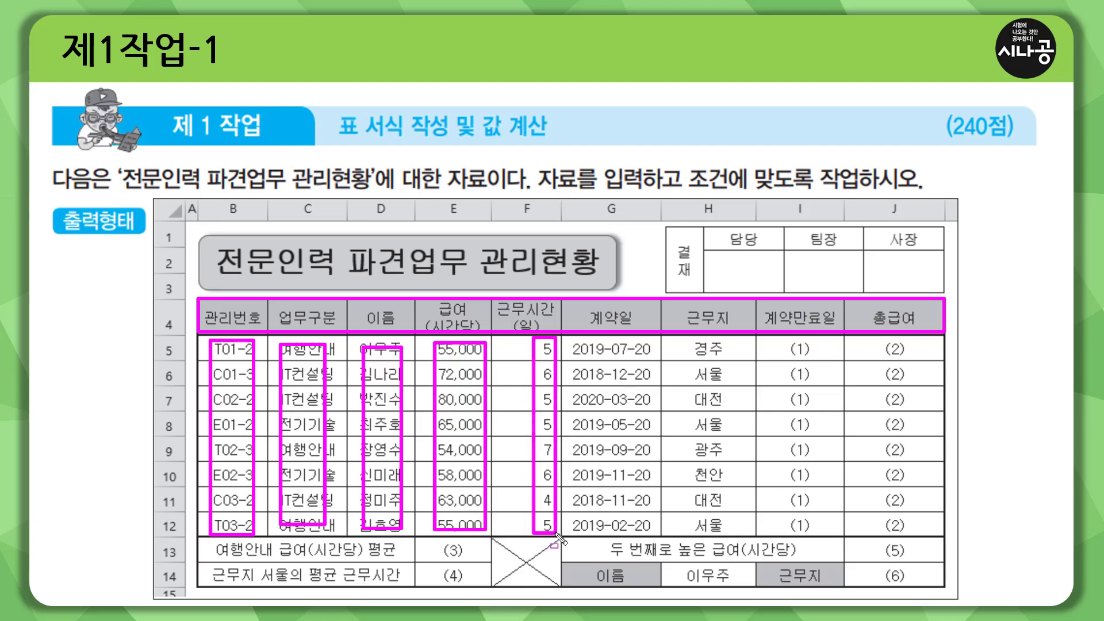
mouse_move(566, 341)
left_mouse_down()
mouse_move(623, 519)
mouse_move(656, 534)
left_mouse_up()
left_click_drag(688, 339, 738, 533)
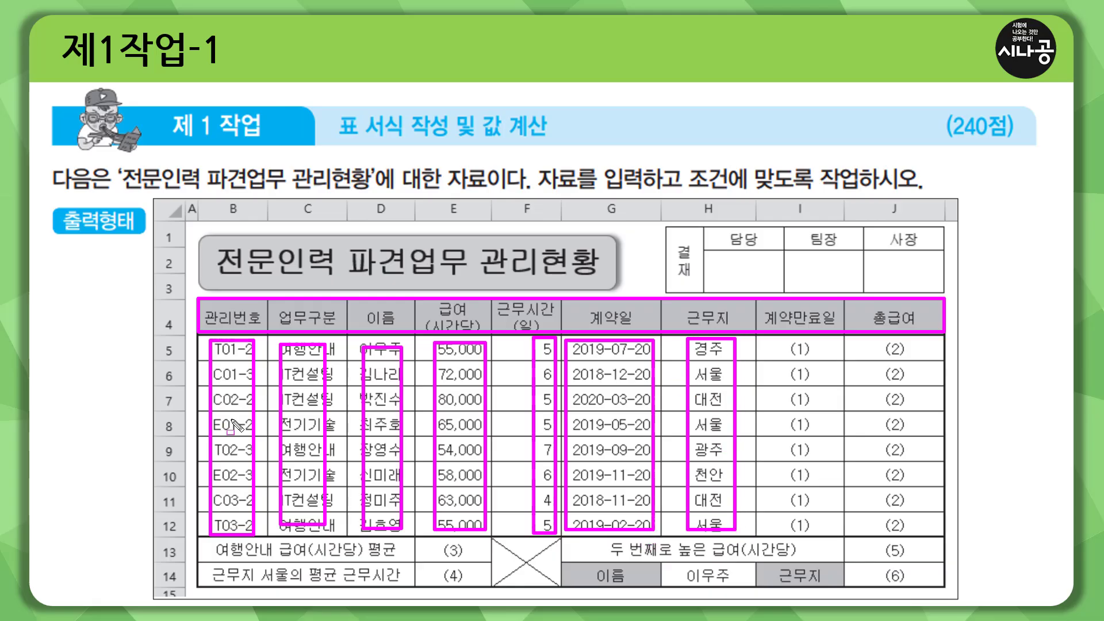
left_click_drag(200, 538, 418, 587)
mouse_move(581, 541)
left_mouse_down()
mouse_move(639, 577)
mouse_move(830, 587)
left_mouse_up()
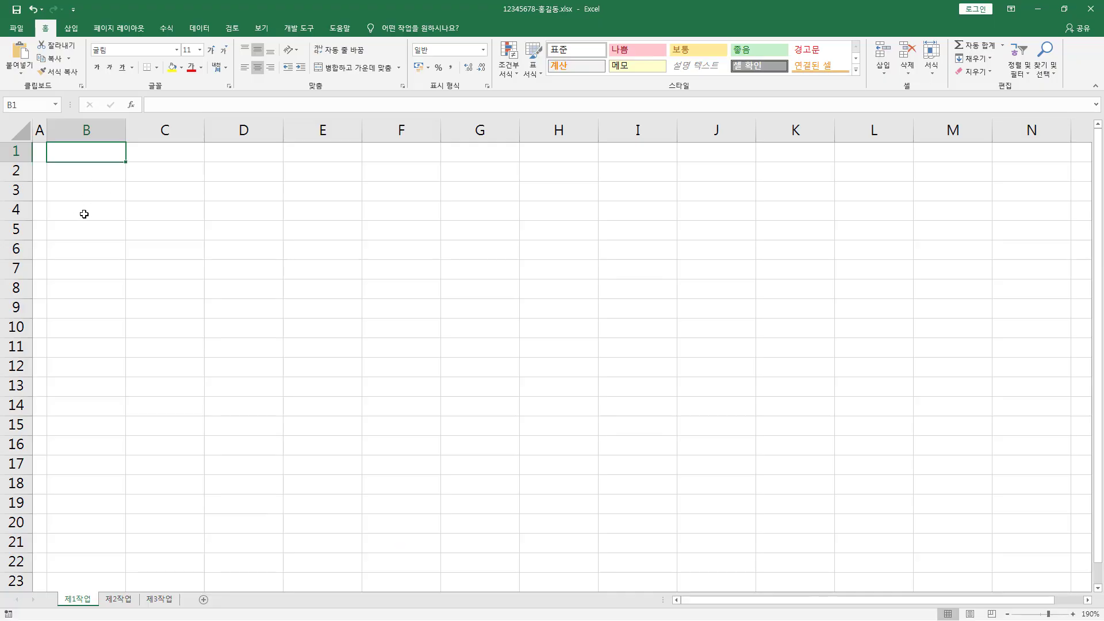
Enter the column headers 관리번호, 업무구분 and 이름 in cells B4, C4 and D4 of the 제1작업 sheet.
left_click(84, 214)
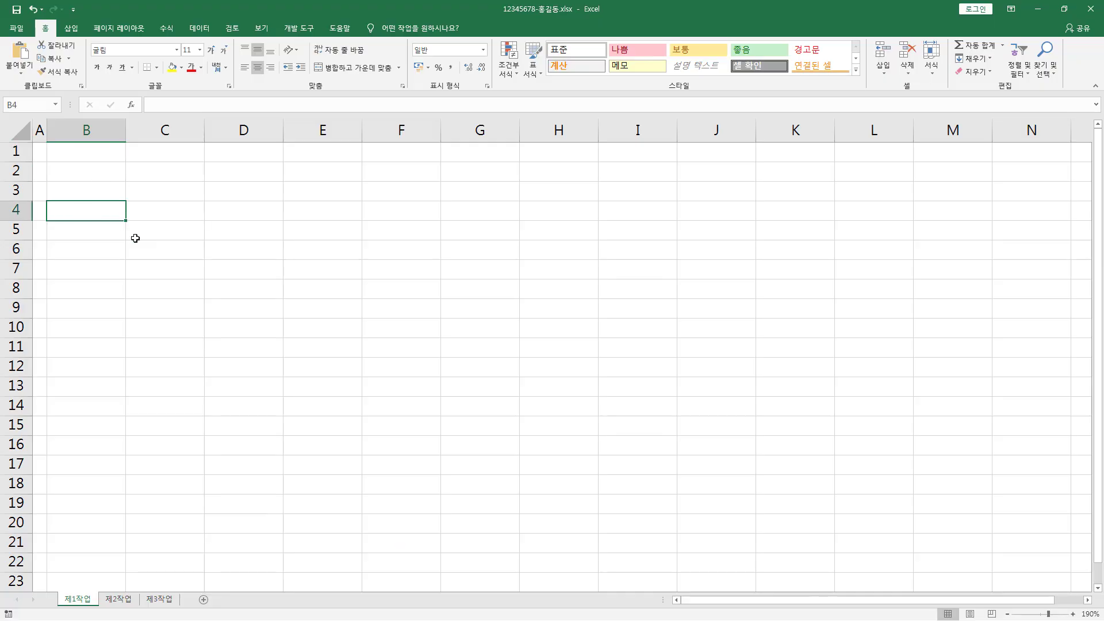
type("과")
type("리번호")
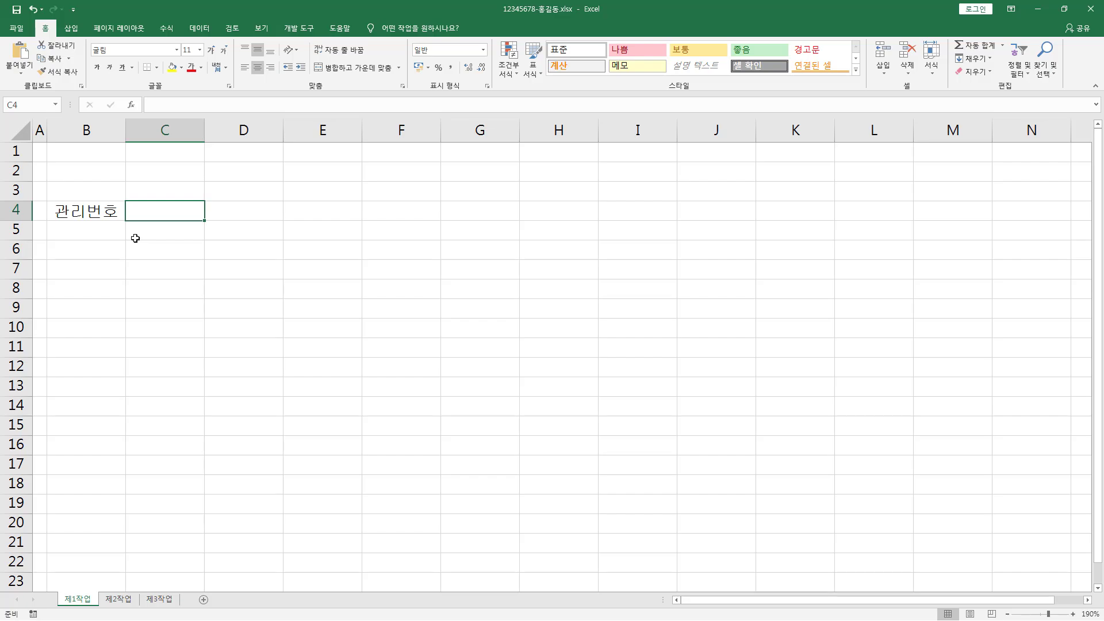
type("업")
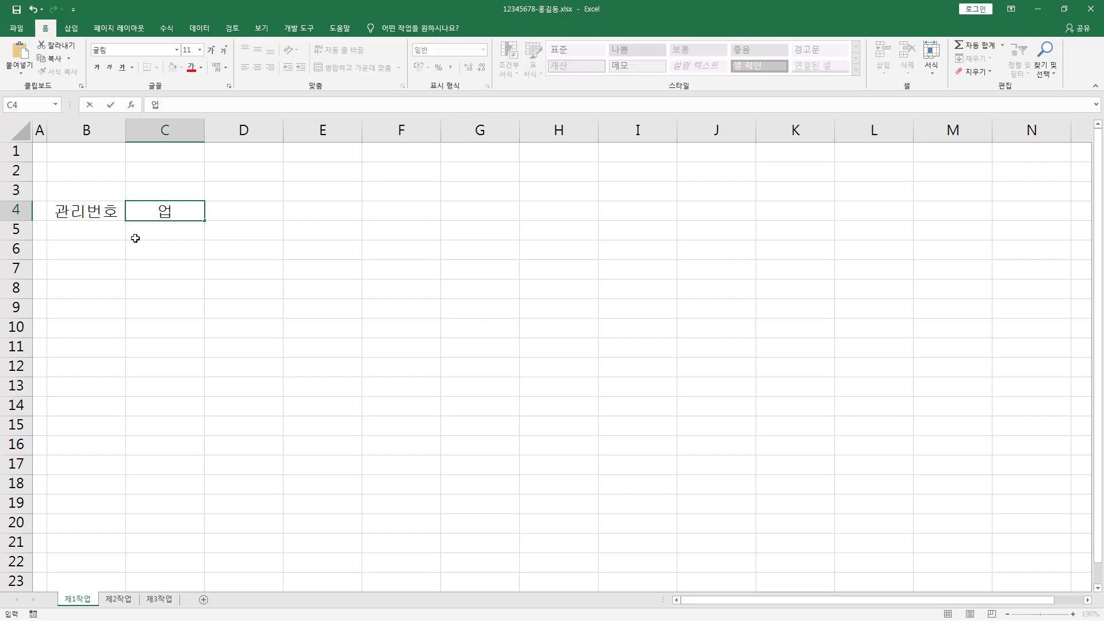
type("묵구분")
key("Tab")
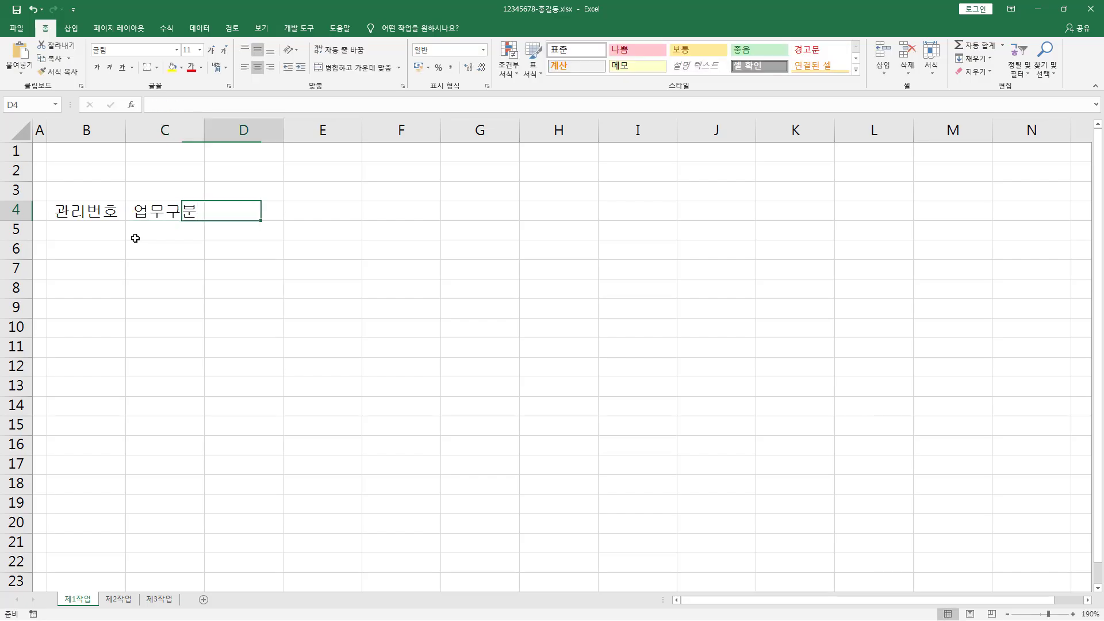
type("일름")
key("Tab")
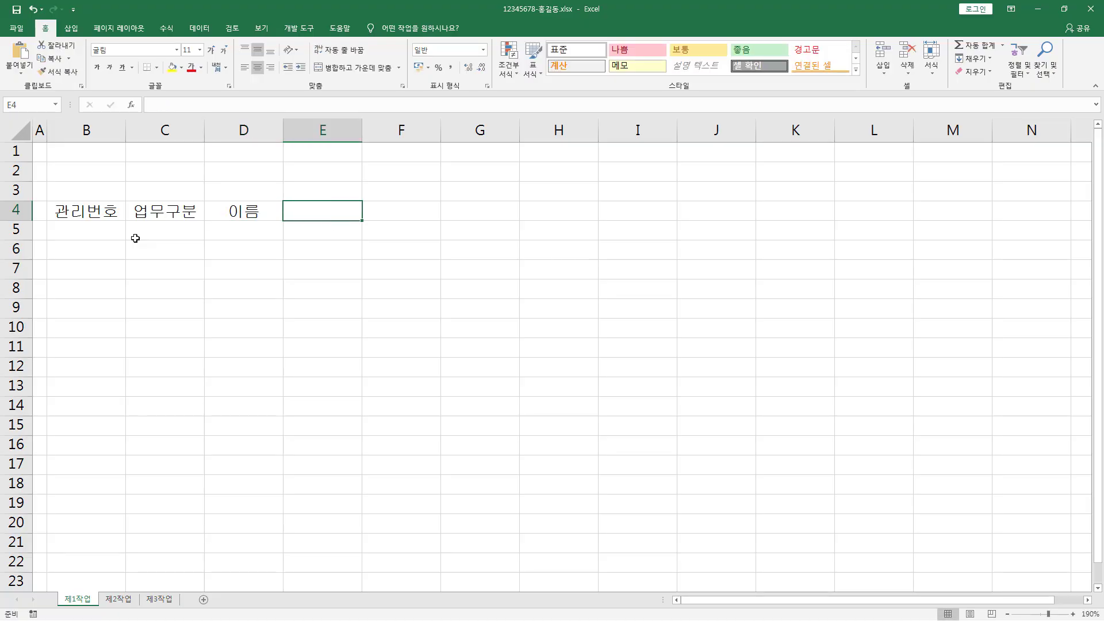
key("alt+Tab")
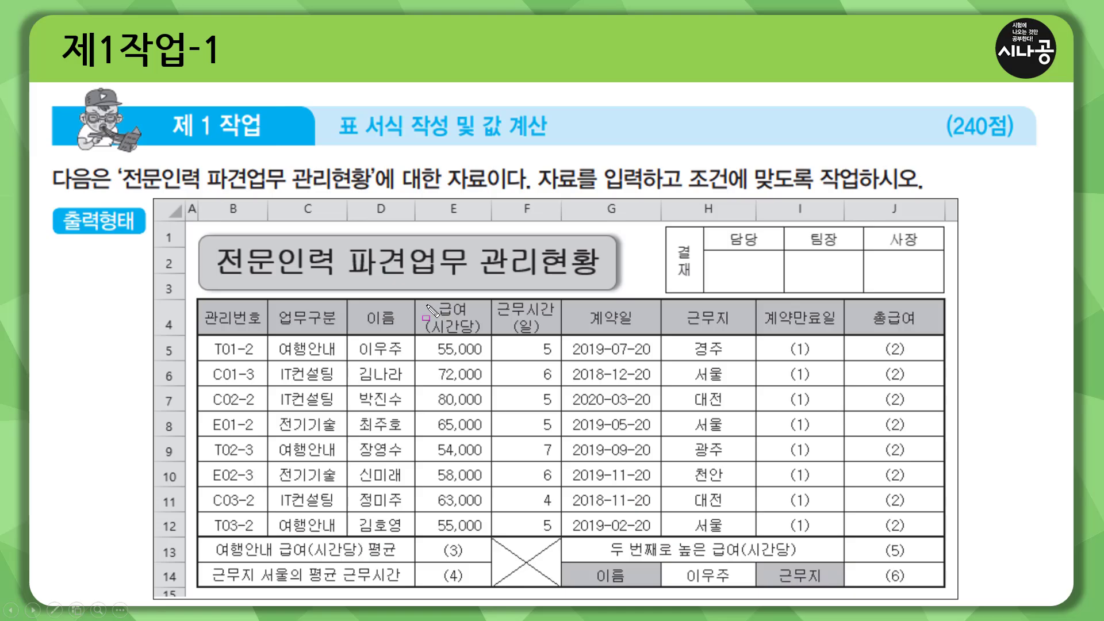
mouse_move(434, 316)
left_mouse_down()
mouse_move(472, 316)
mouse_move(478, 334)
left_mouse_up()
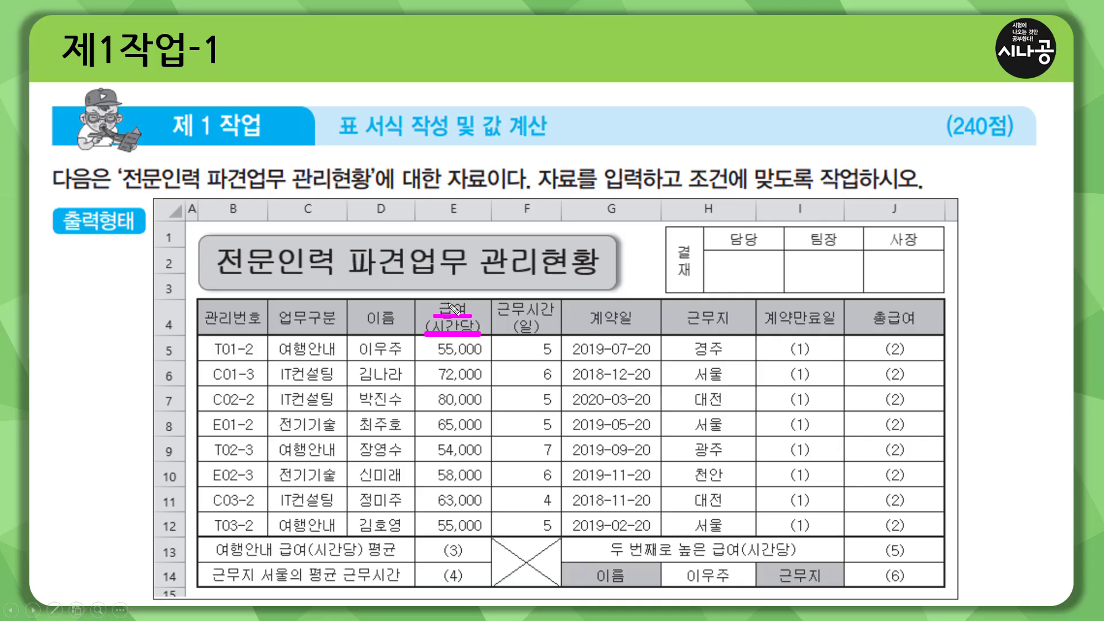
mouse_move(419, 298)
left_mouse_down()
mouse_move(423, 342)
mouse_move(486, 337)
left_mouse_up()
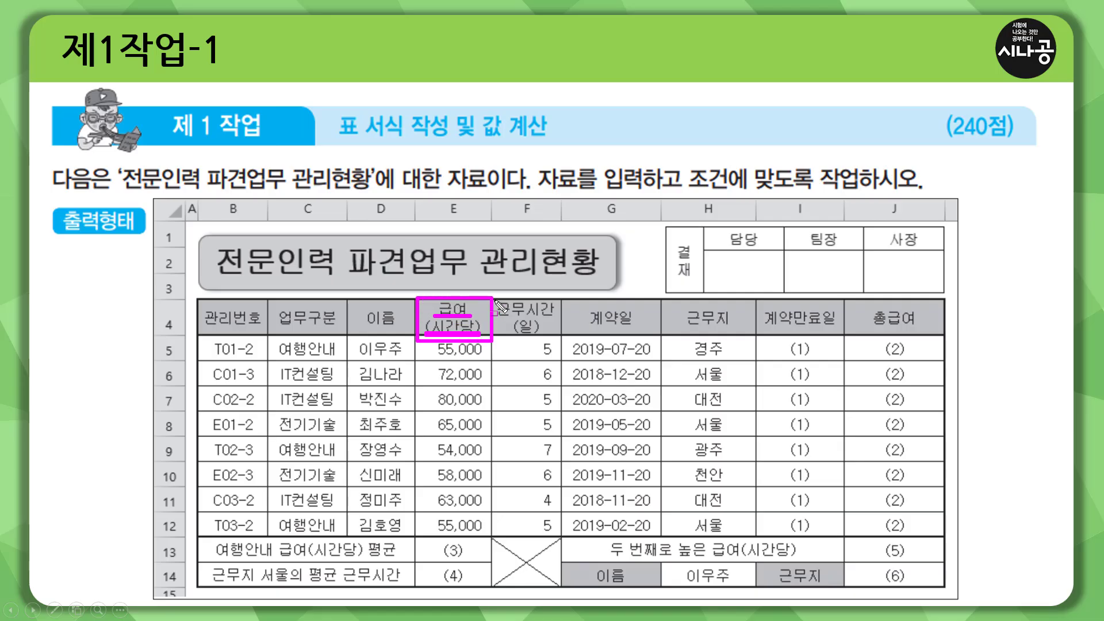
mouse_move(495, 298)
left_mouse_down()
mouse_move(538, 340)
mouse_move(561, 328)
mouse_move(563, 341)
left_mouse_up()
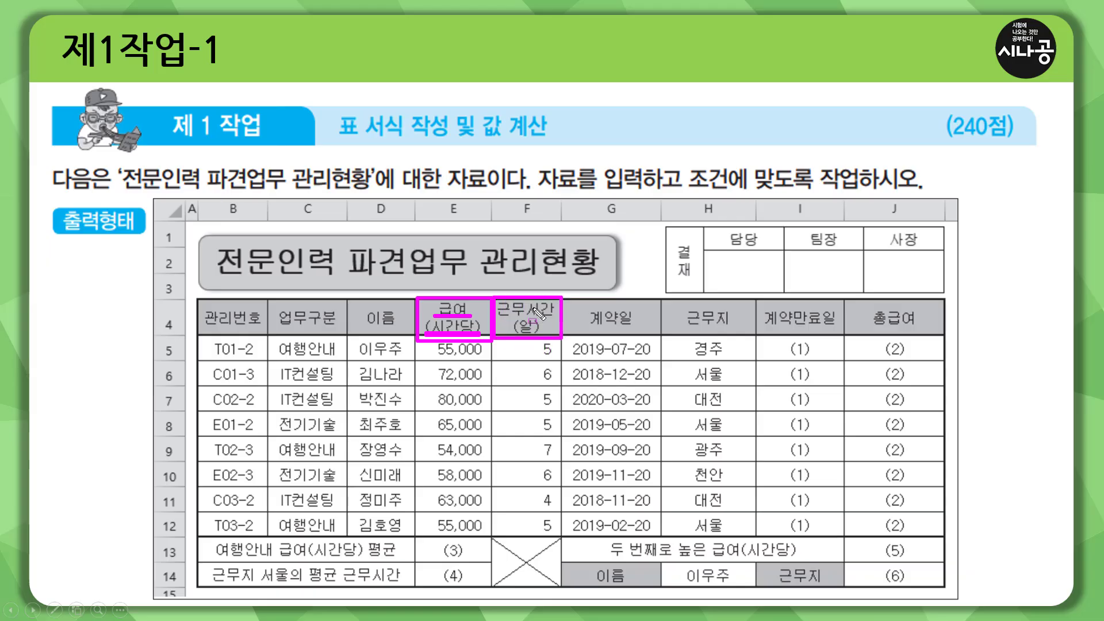
Switch from the exam task slide back to the Excel workbook and enter 급여 in cell E4.
key("Escape")
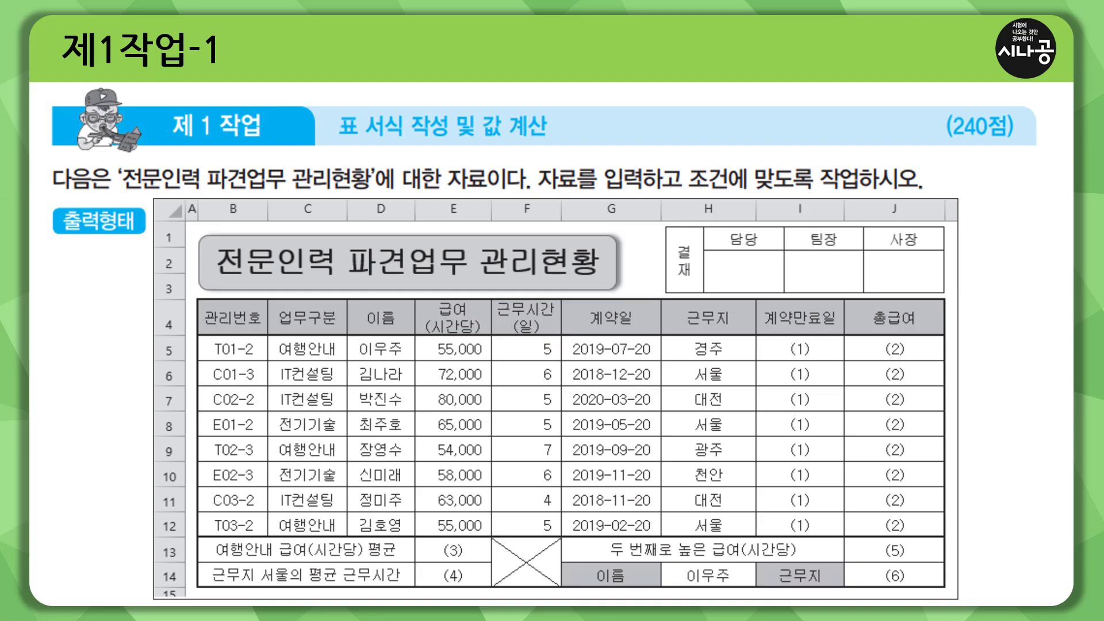
key("alt+Tab")
type("급여")
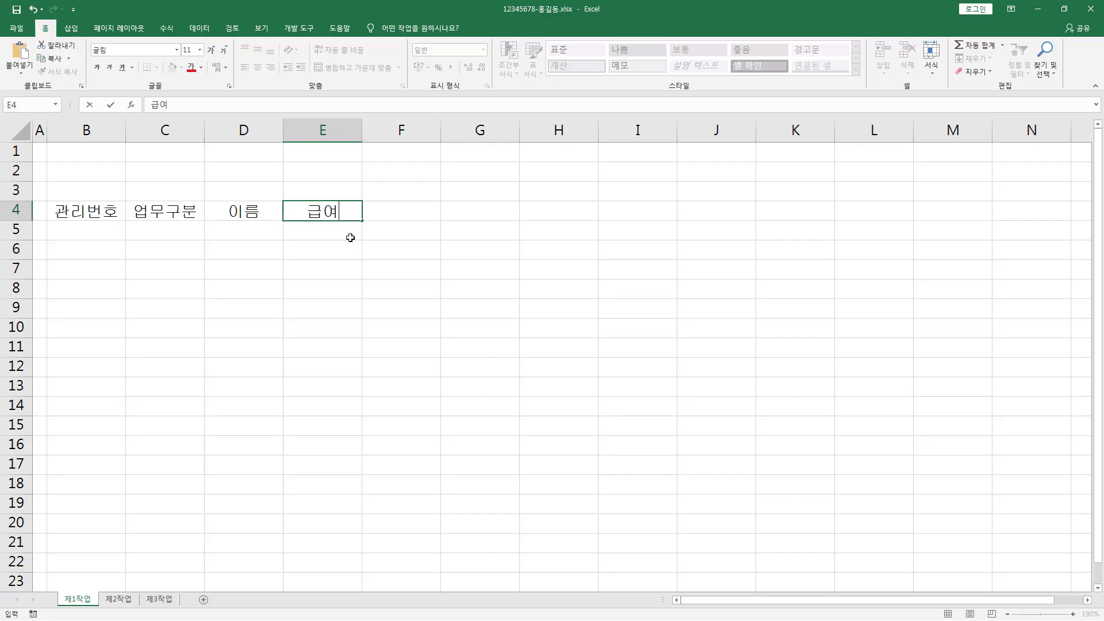
key("alt")
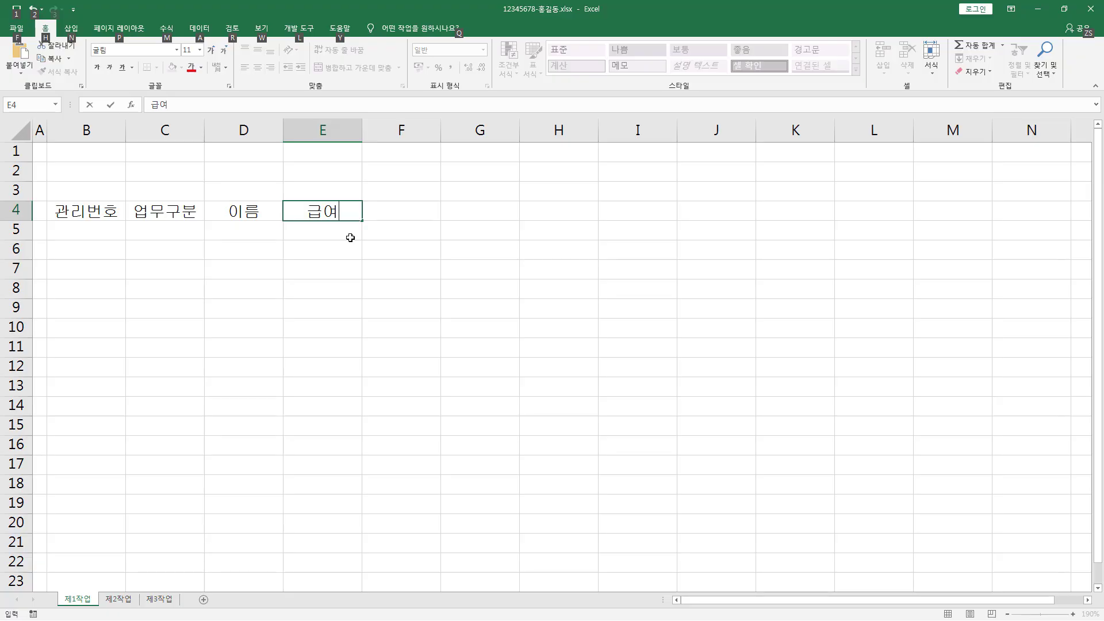
key("alt+Return")
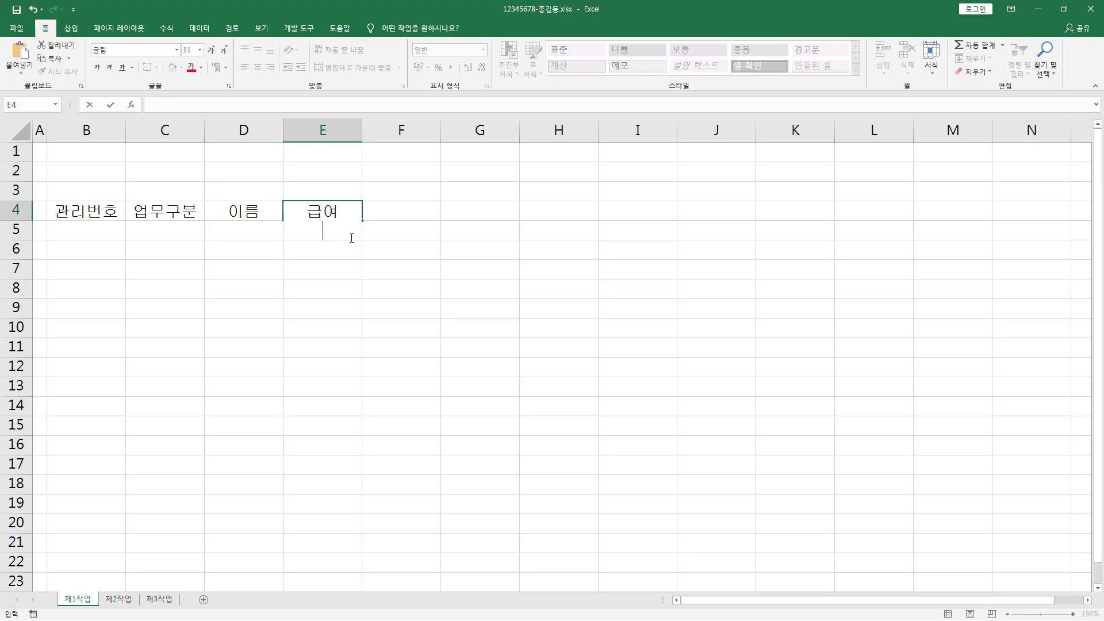
key("BackSpace")
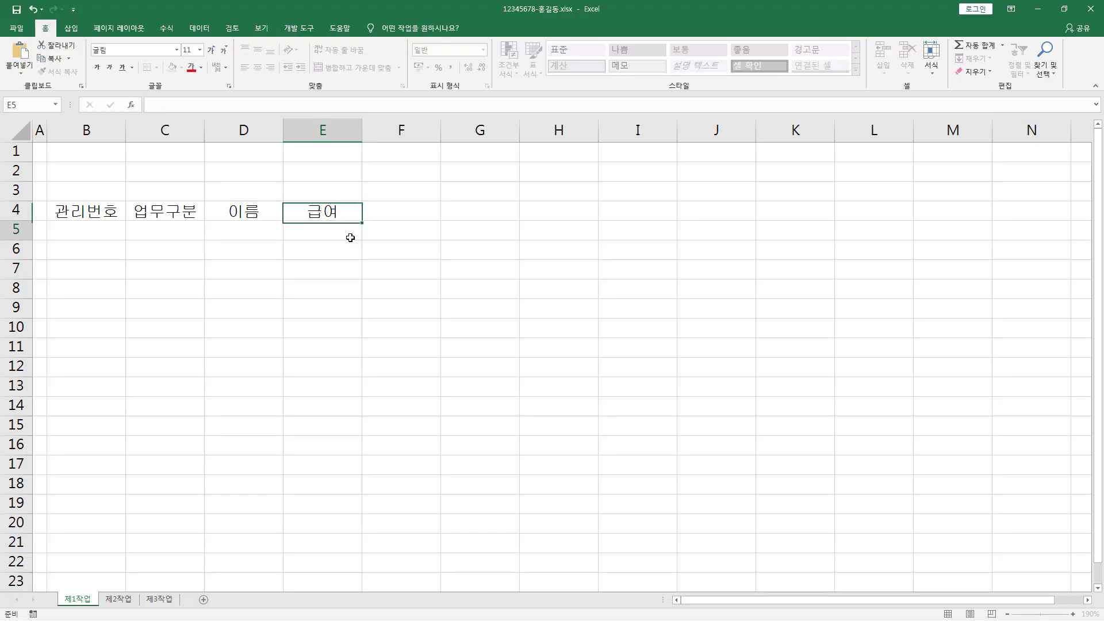
key("Return")
key("Up")
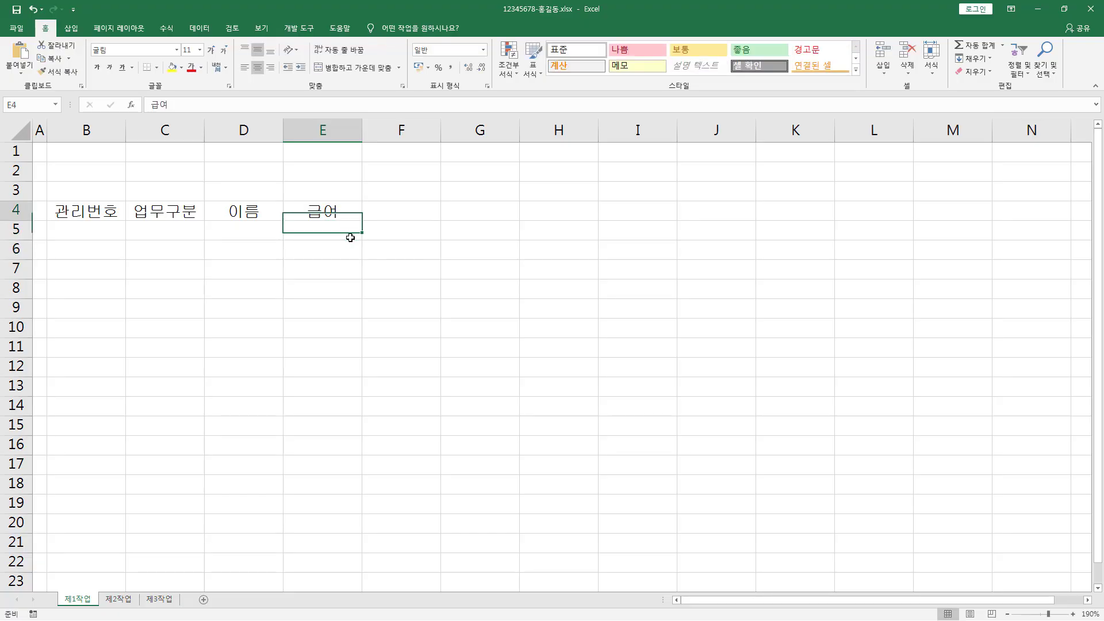
Add (시간당) on a second line below 급여 inside cell E4.
key("F2")
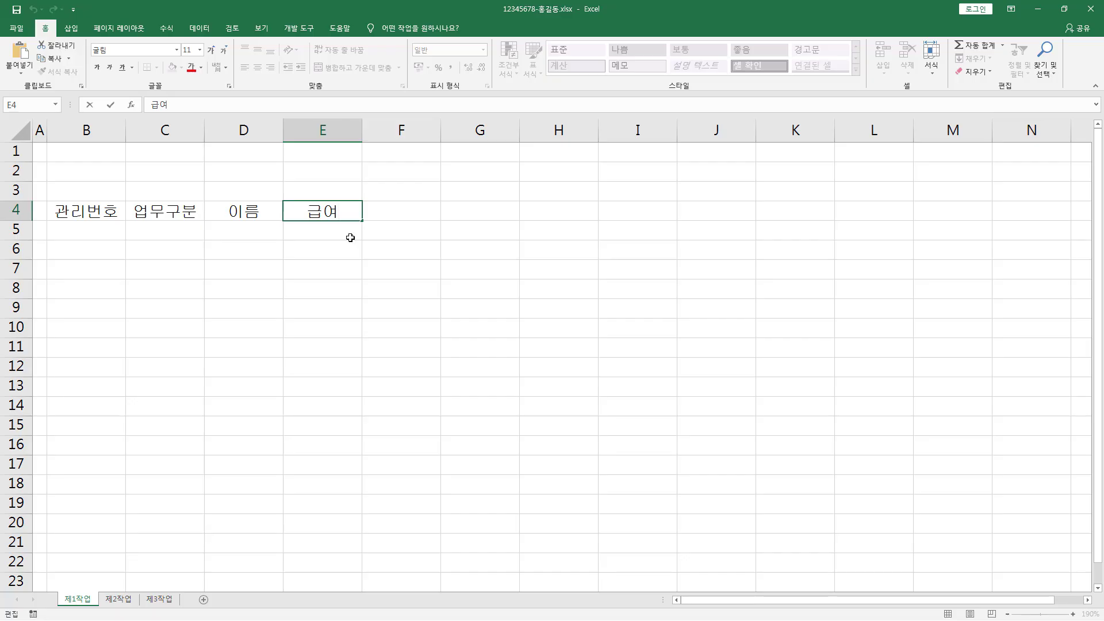
key("alt+Return")
type("(시간당)")
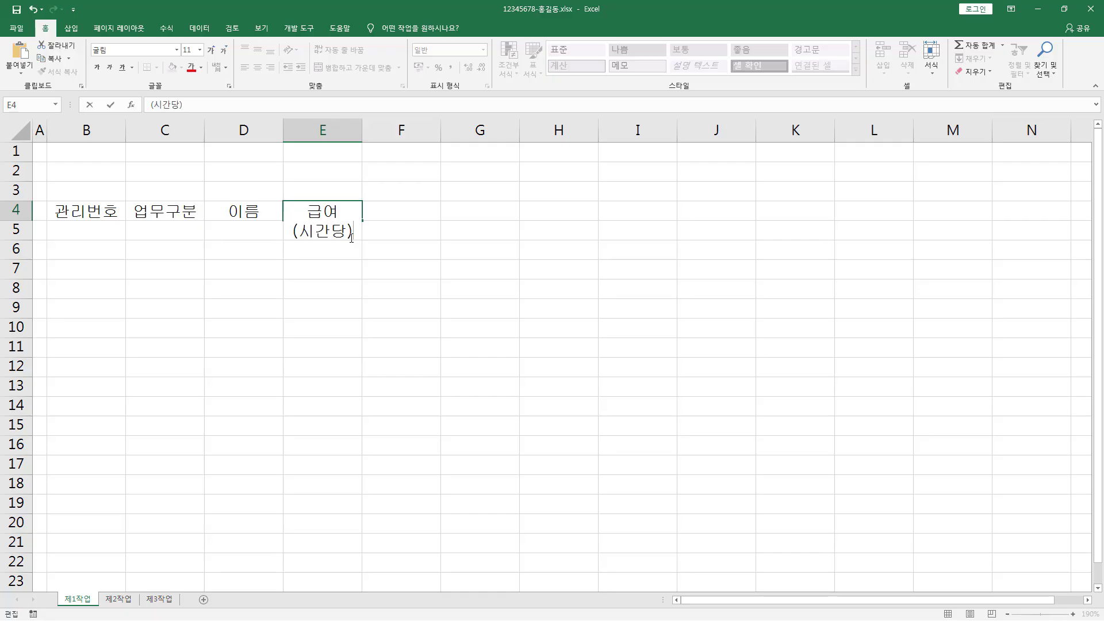
key("Return")
left_click(351, 237)
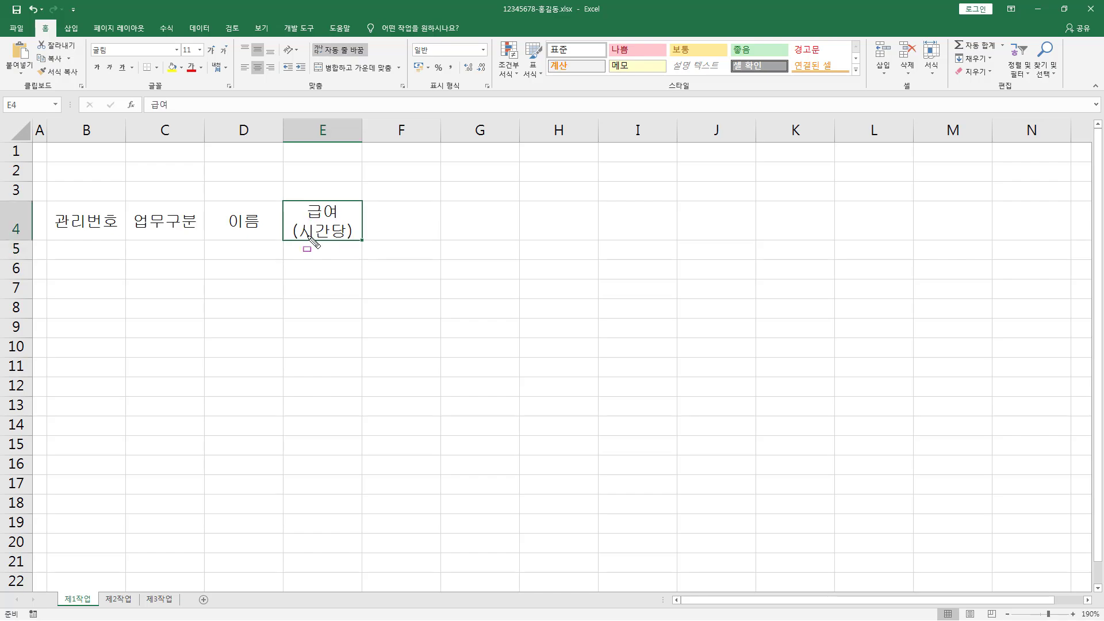
Enter the two-line column header 근무시간 over (일) in cell F4.
left_click(399, 220)
type("근무시가")
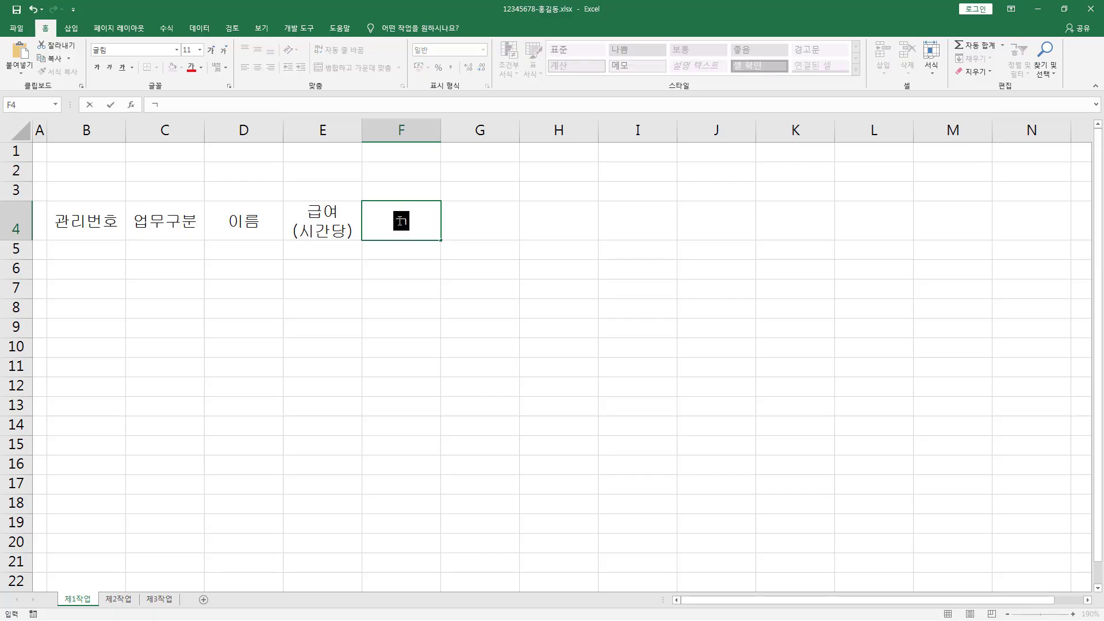
type("ㄴ")
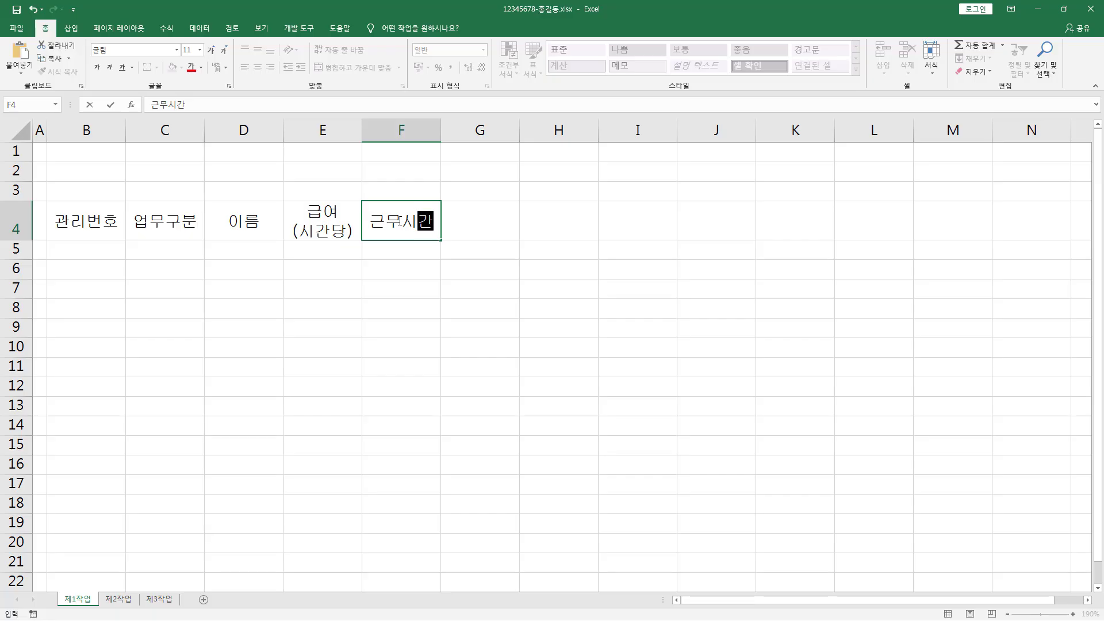
key("alt+Return")
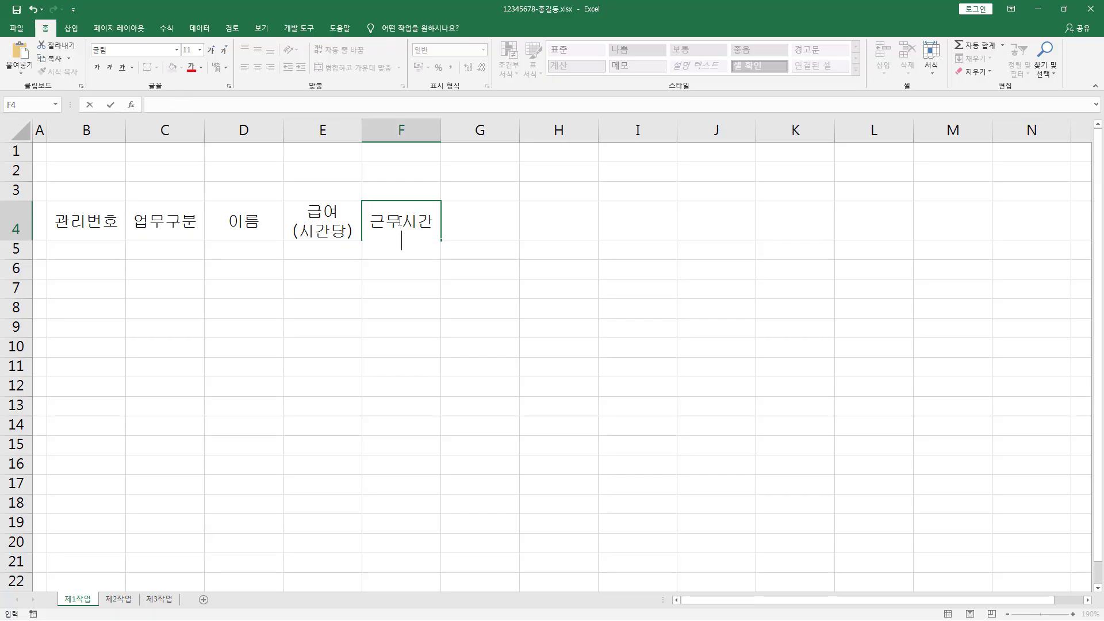
type("(일)")
key("Return")
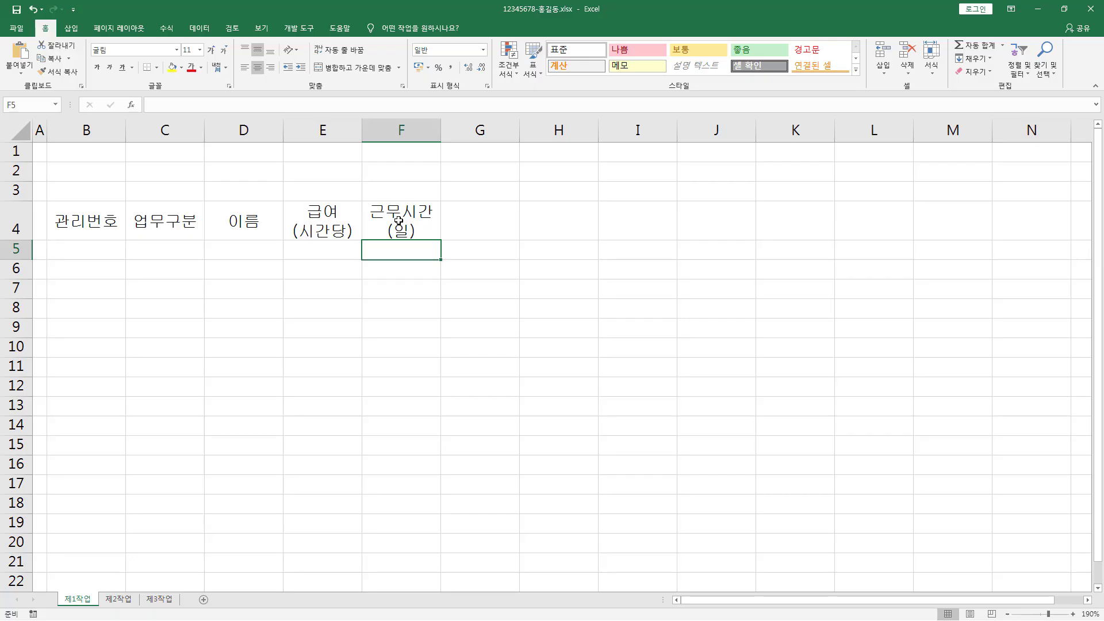
Enter the column headers 계약일, 근무지, 계약만료일 and 총급여 in cells G4 through J4.
key("Up")
key("Right")
type("계")
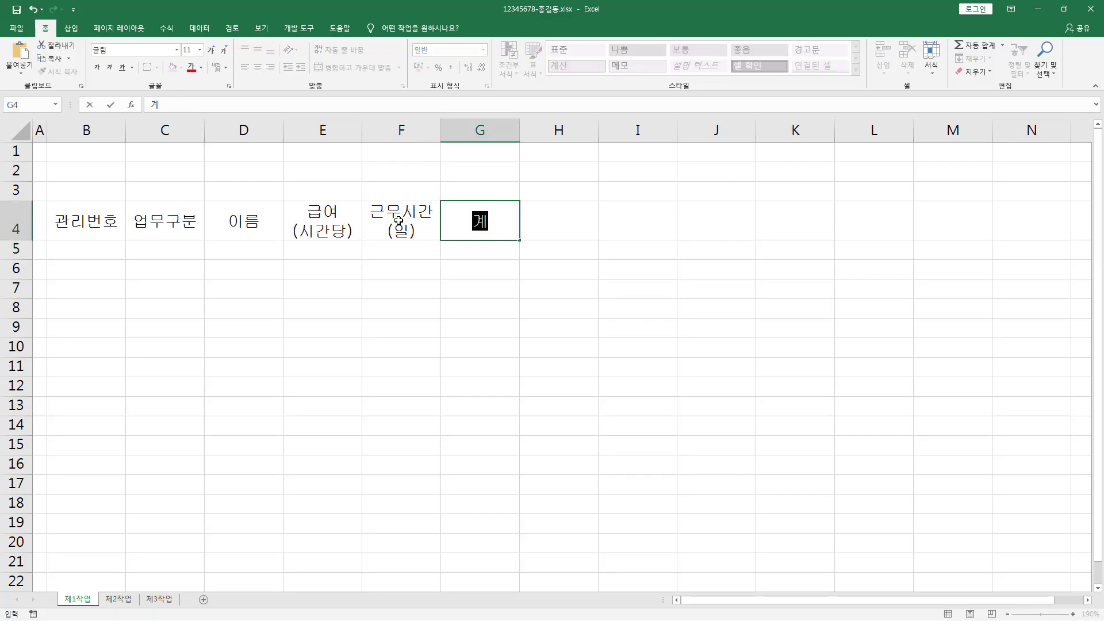
type("약ㅇ일")
key("Tab")
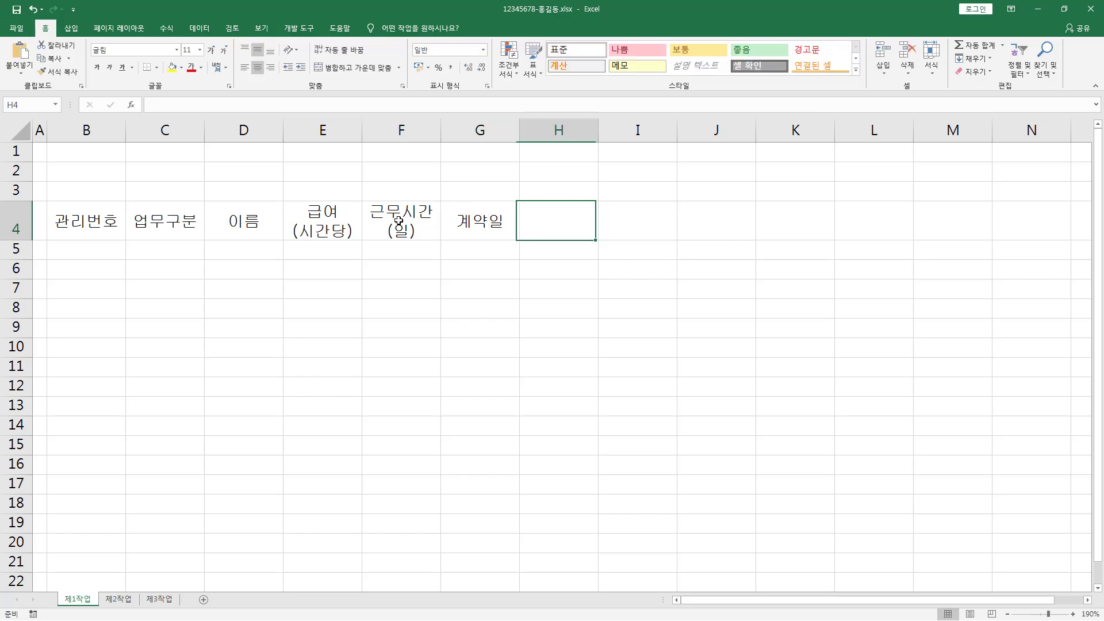
type("근무지")
key("Tab")
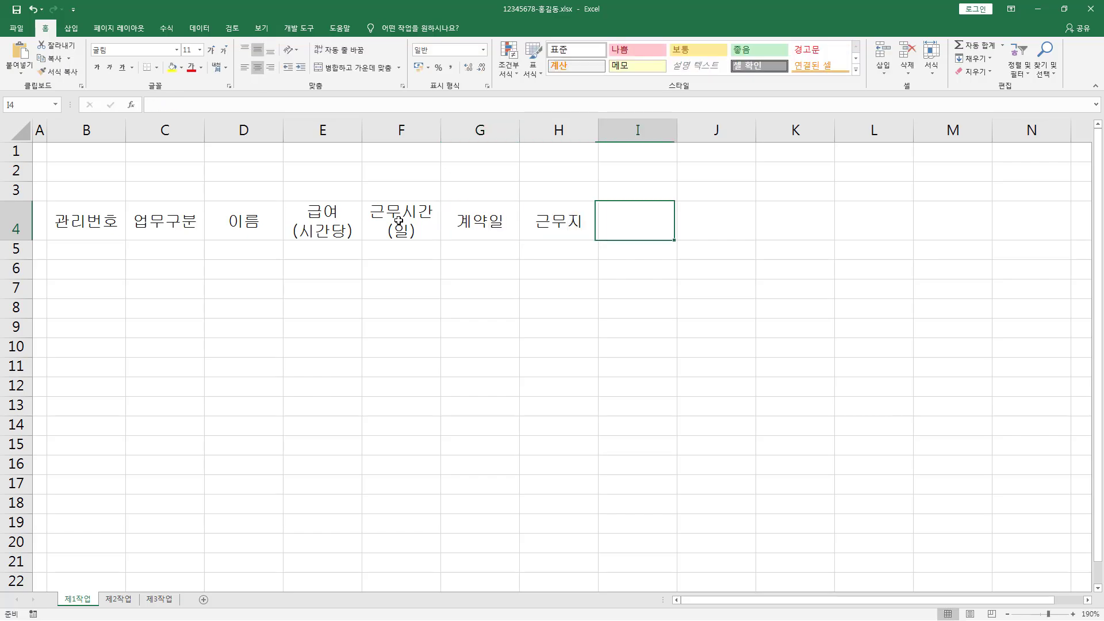
type("계야약만료")
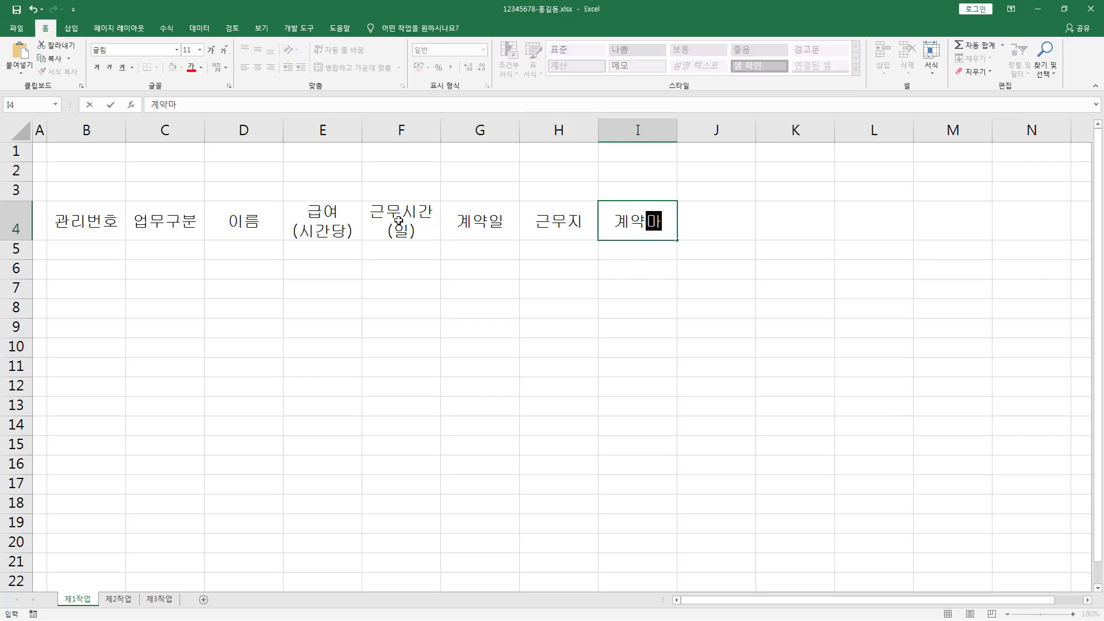
type("일")
key("Tab")
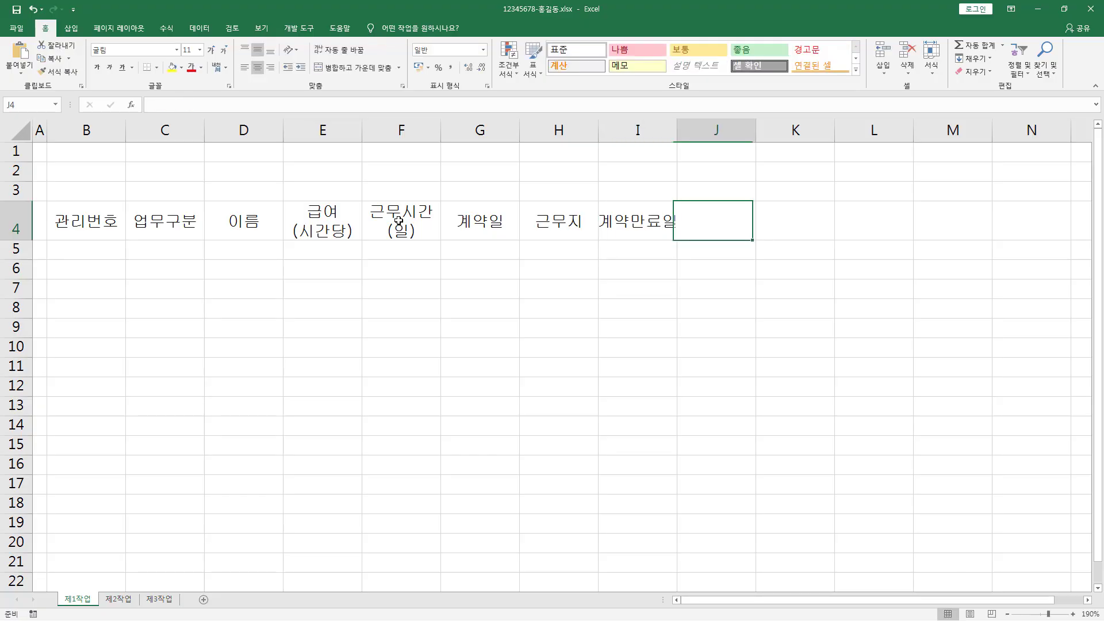
type("초총급여")
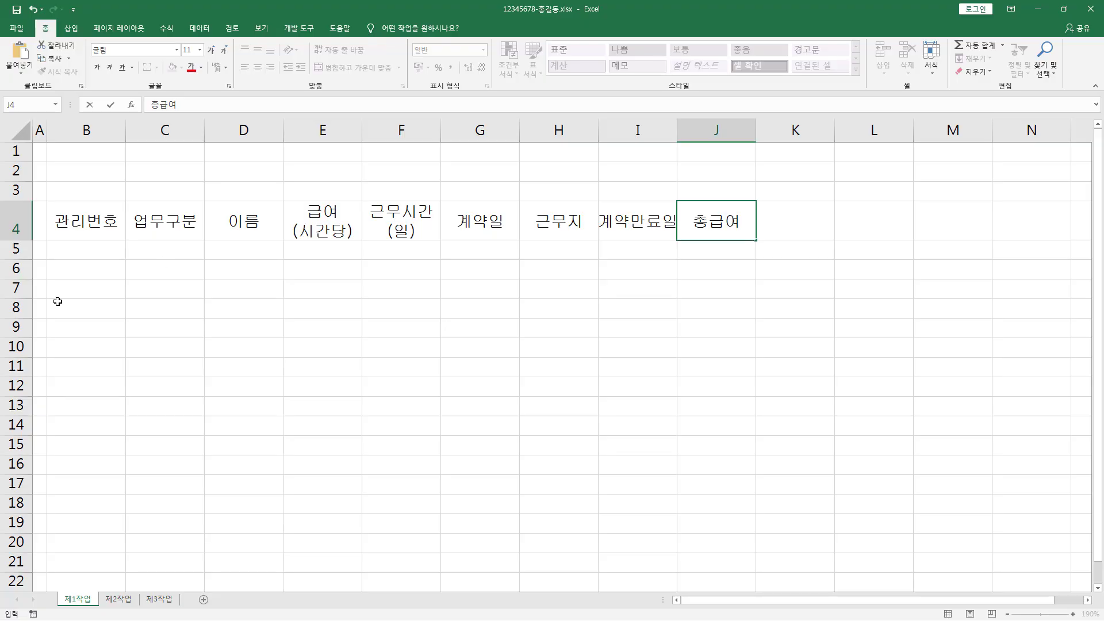
left_click(69, 252)
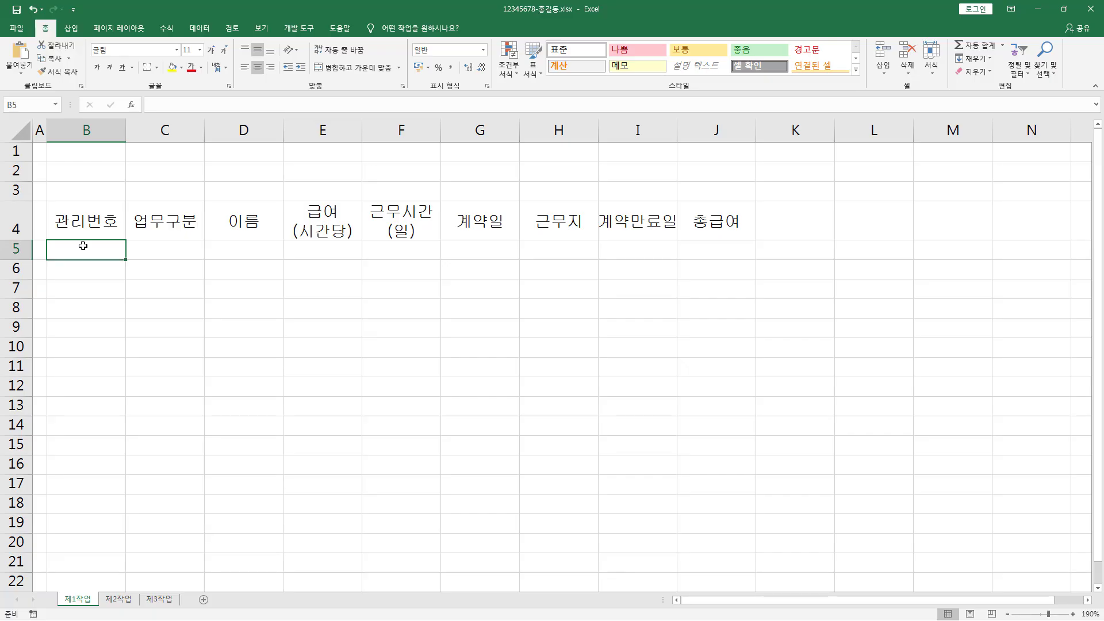
Switch to the exam task slide, mark the leading letters of the 관리번호 codes in rows 5 to 12, and return to Excel.
key("alt+Tab")
key("ctrl+p")
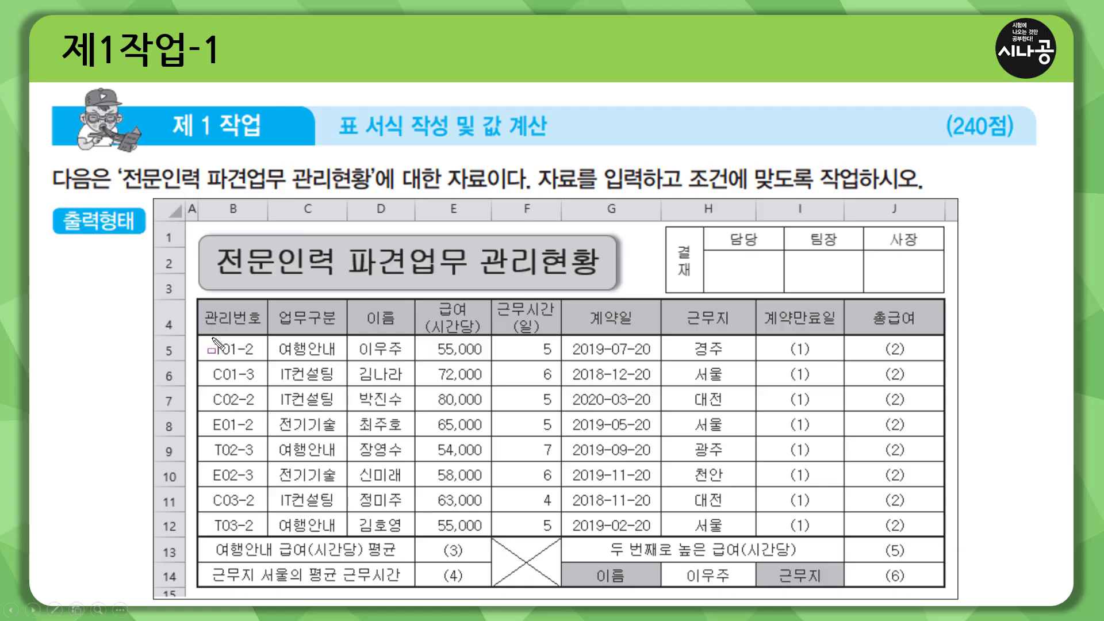
mouse_move(213, 339)
left_mouse_down()
mouse_move(225, 385)
mouse_move(225, 540)
left_mouse_up()
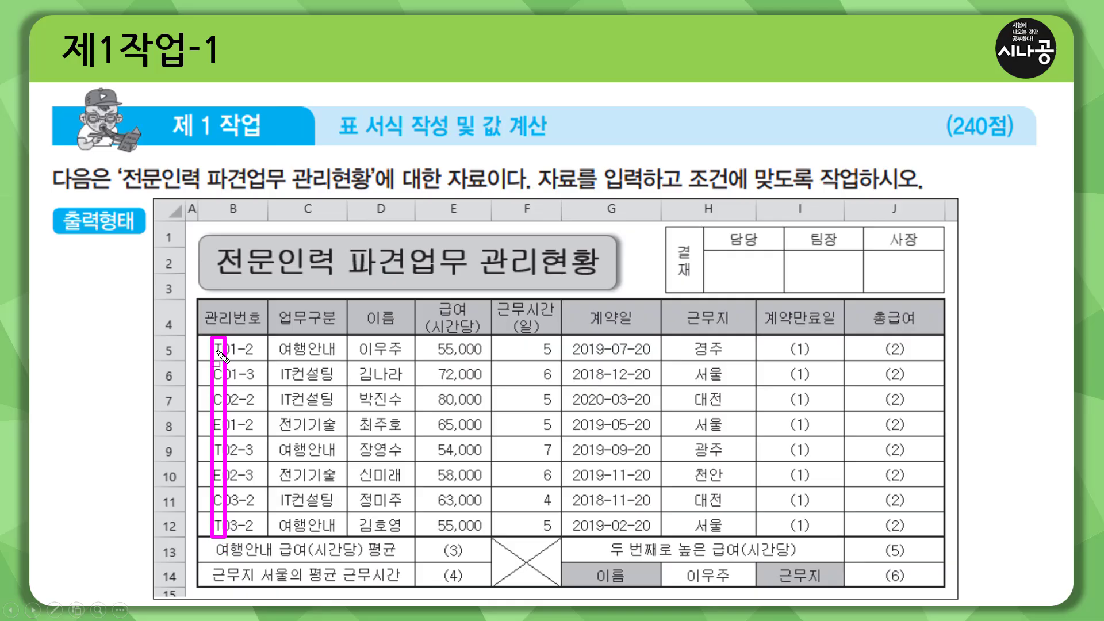
key("alt+Tab")
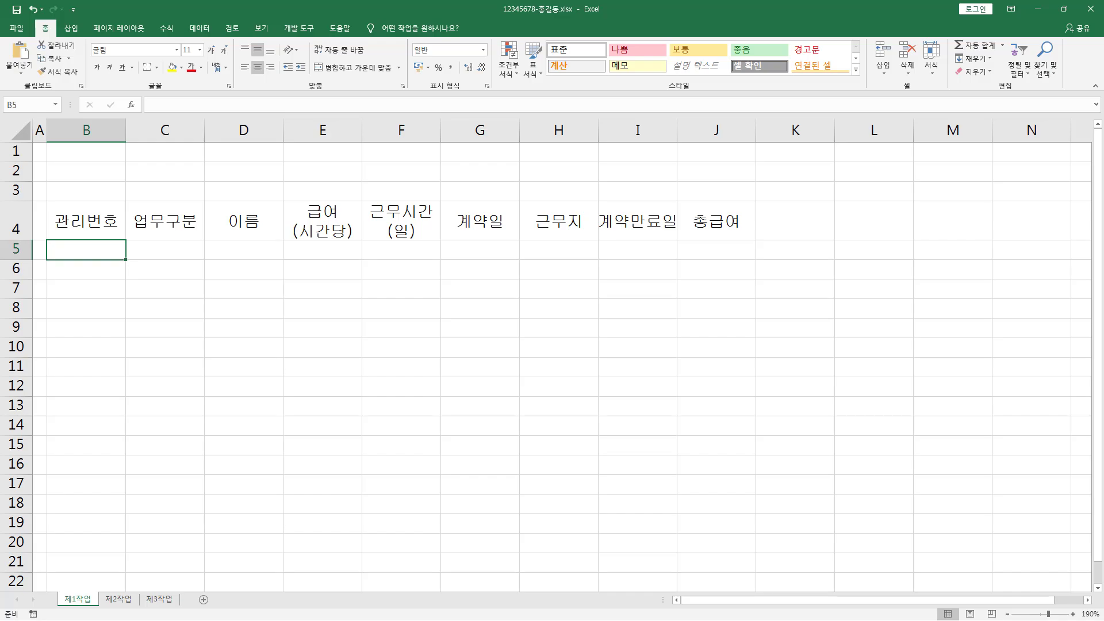
Enter the 관리번호 codes T01-2, C01-3, C02-2 and E01-2 in cells B5 through B8.
type("T")
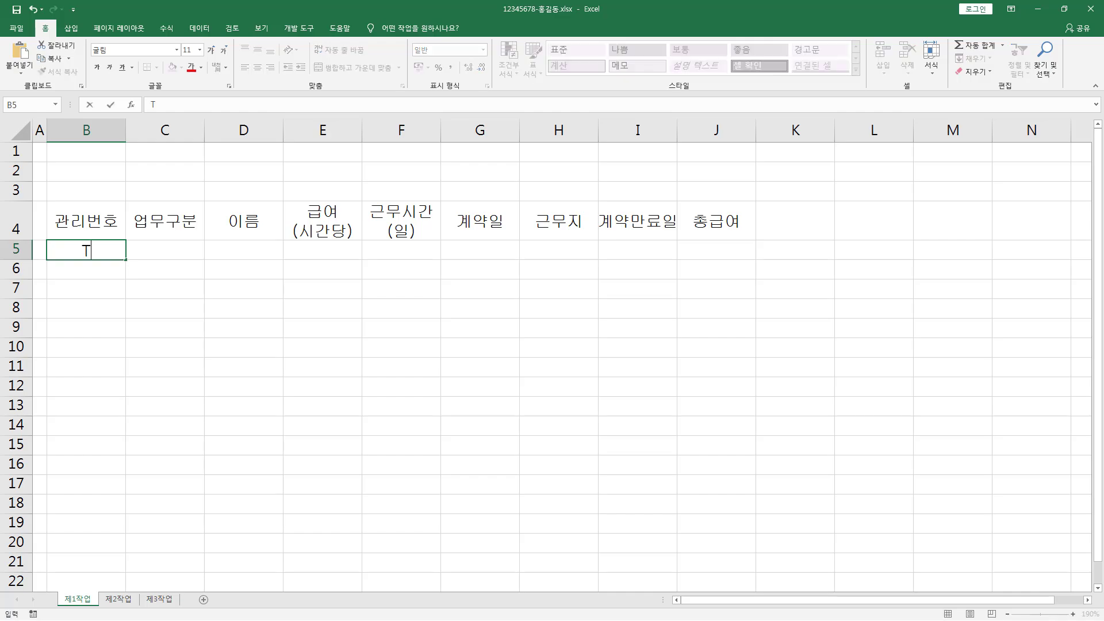
type("01-2")
key("Return")
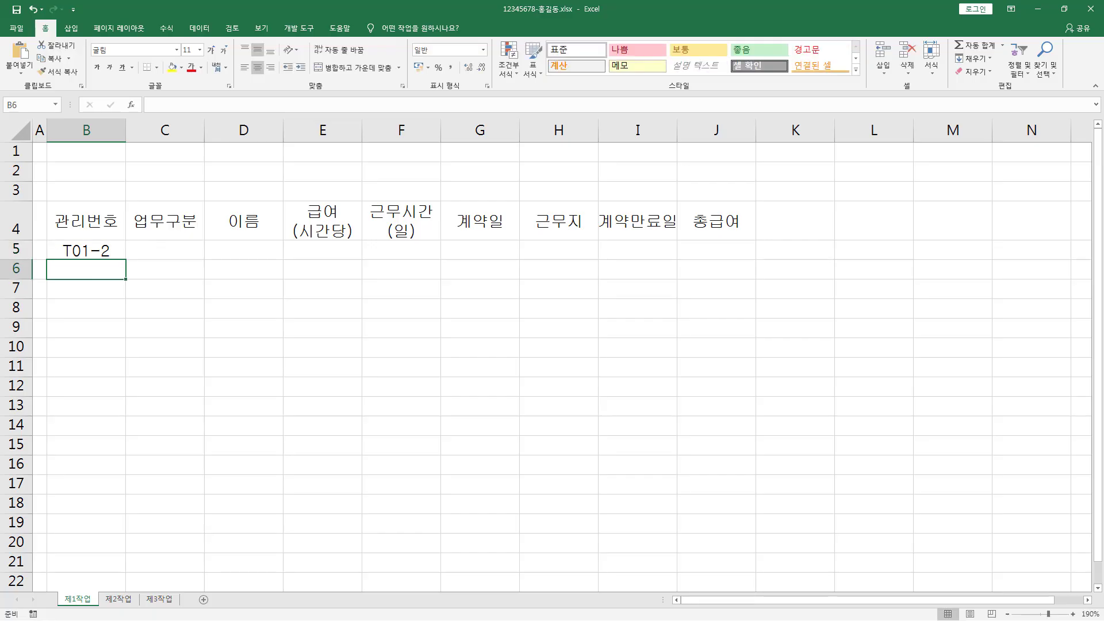
type("C01-3")
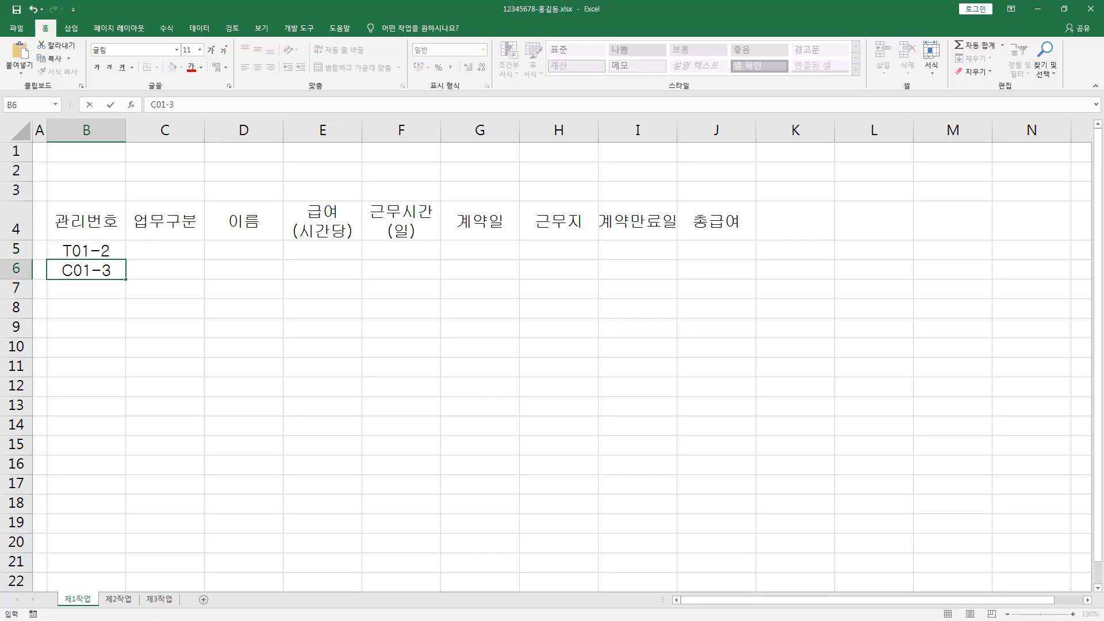
key("Return")
type("C02-2")
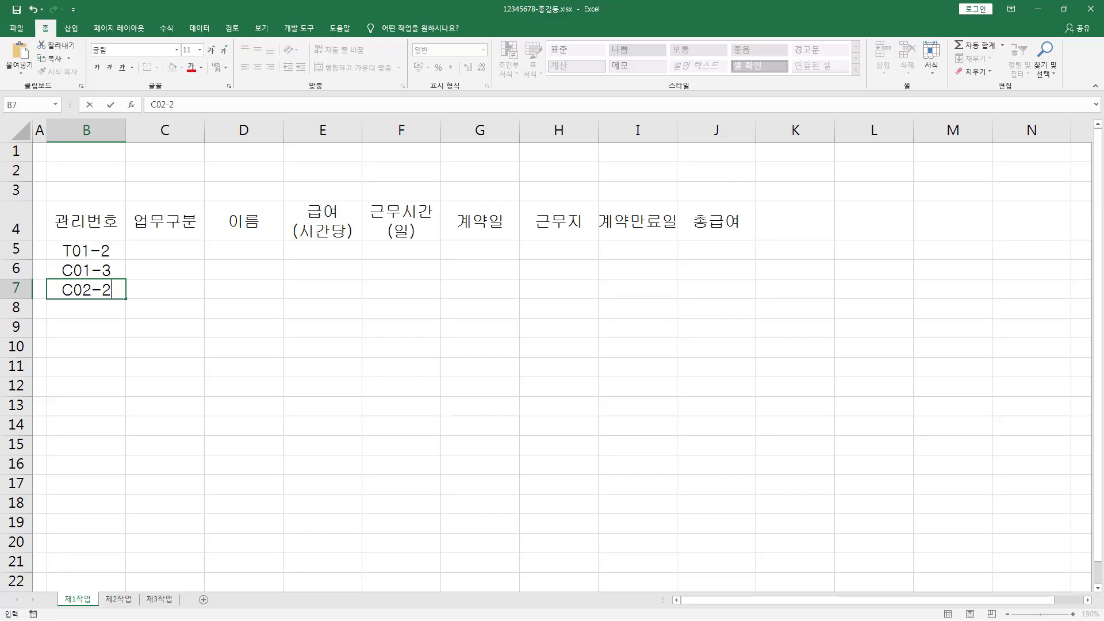
key("Return")
type("E01-2")
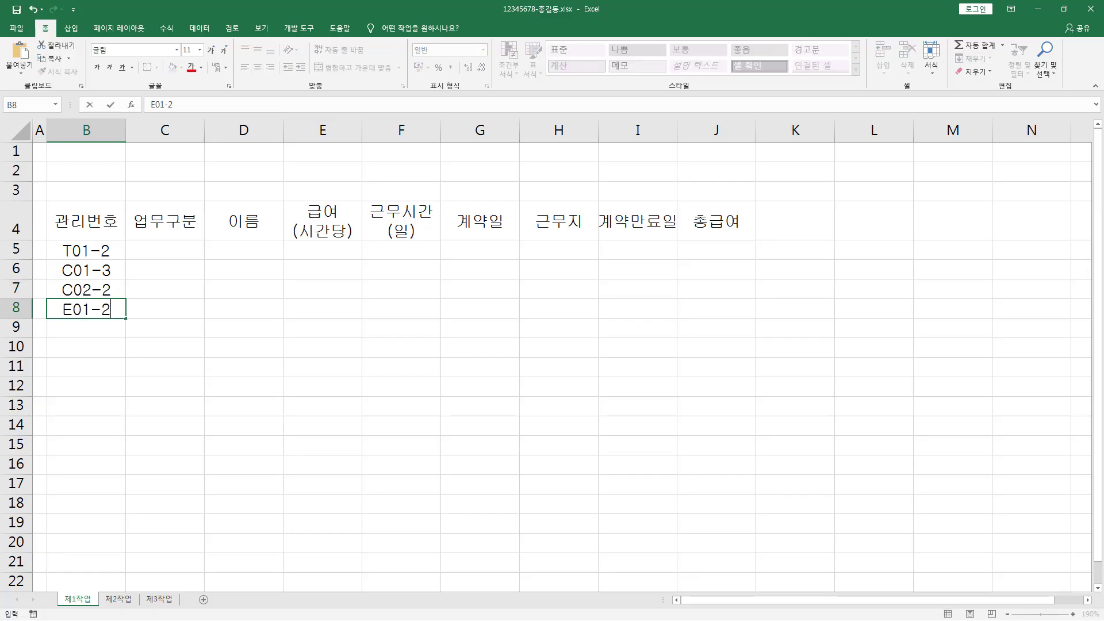
key("Return")
Enter the 관리번호 codes T02-3, E02-3, C03-2 and T03-2 in cells B9 through B12.
type("T02-3")
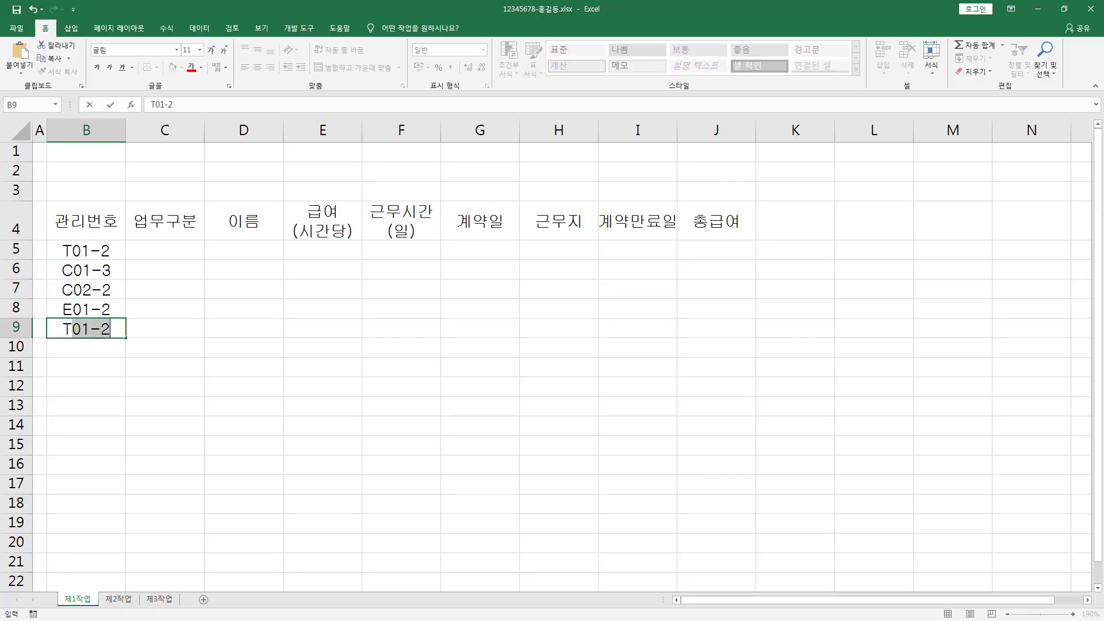
key("Return")
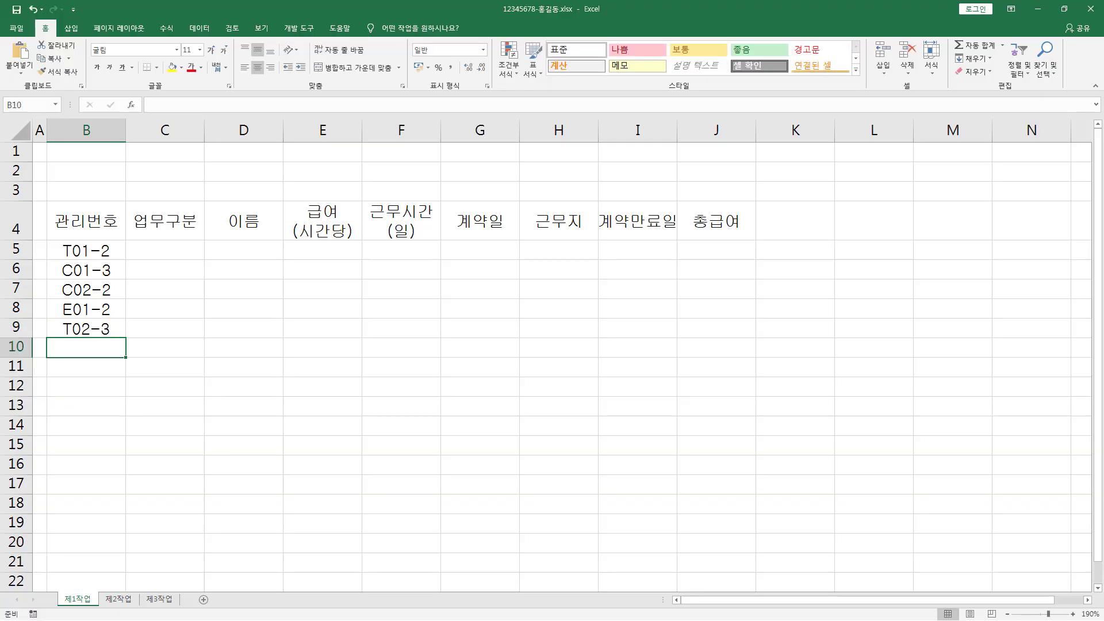
type("E02-3")
key("Return")
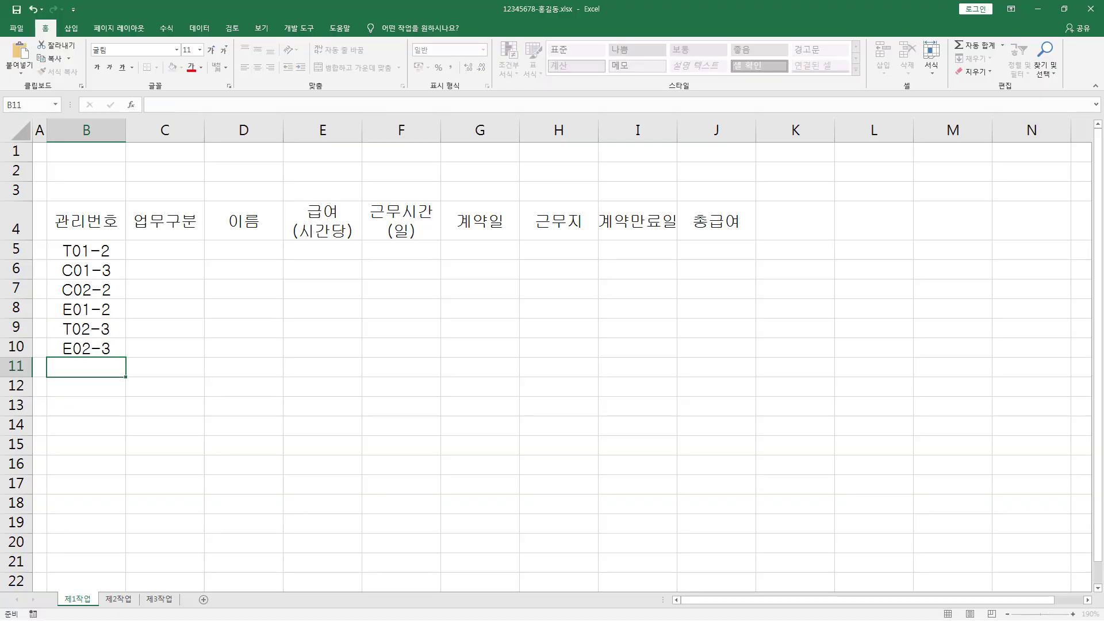
type("C03-2")
key("Return")
type("T03-2")
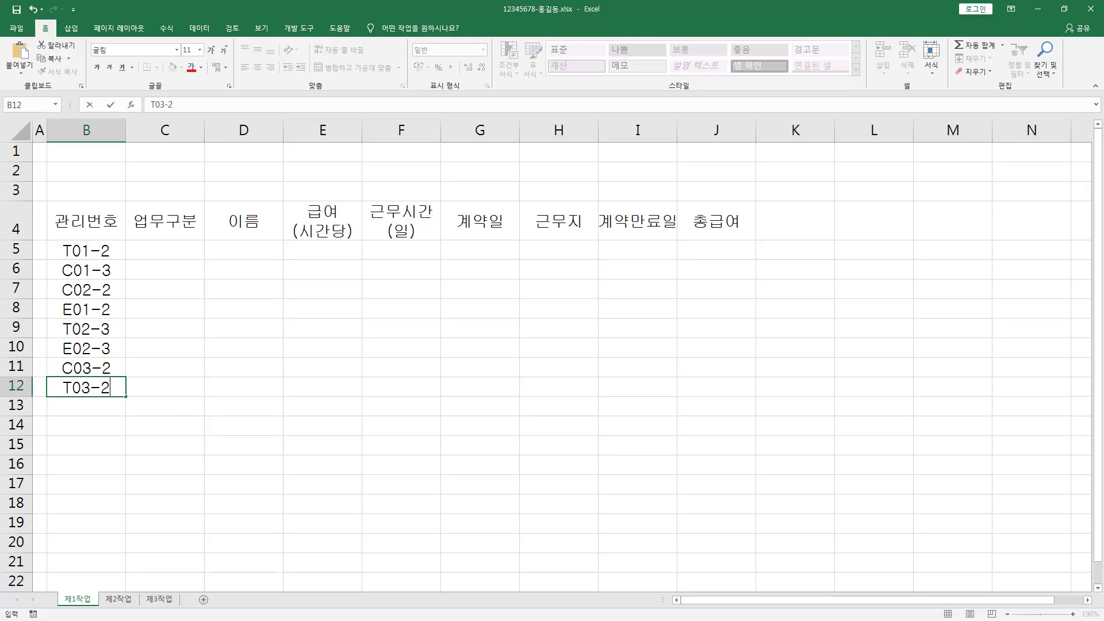
key("Return")
key("Up")
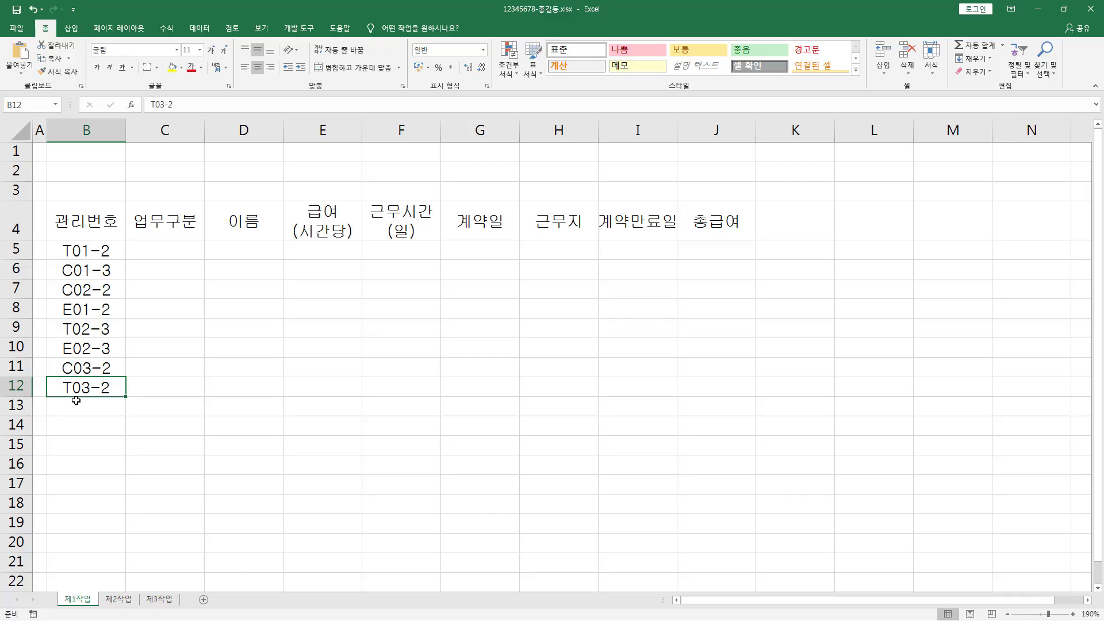
Enter the 업무구분 values 여행안내, IT컨설팅, IT컨설팅 and 전기기술 in cells C5 through C8.
left_click(155, 255)
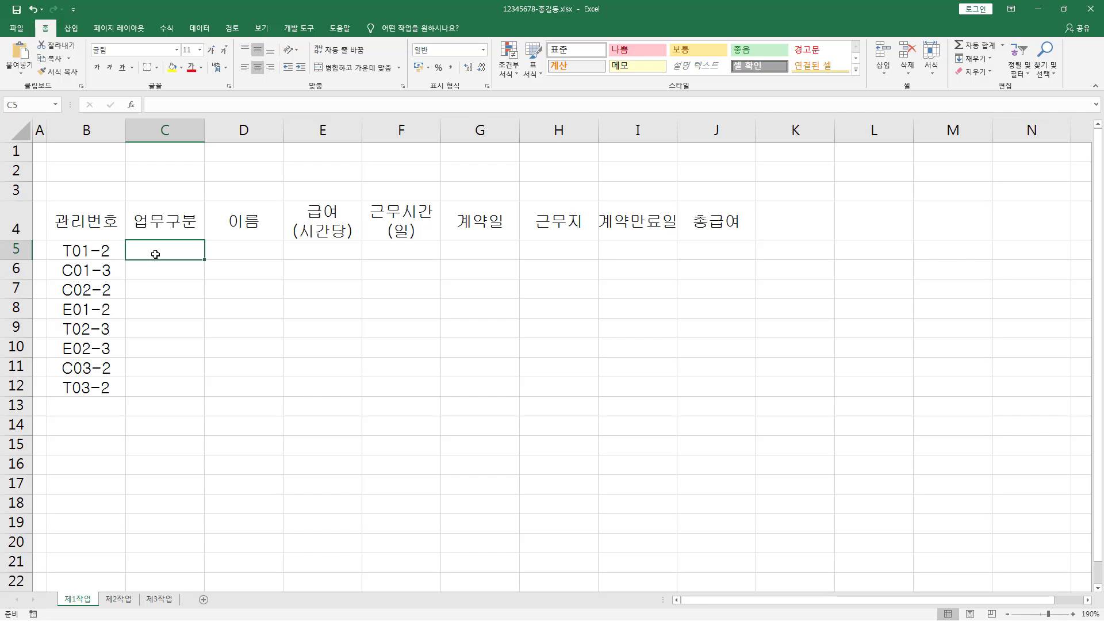
type("여")
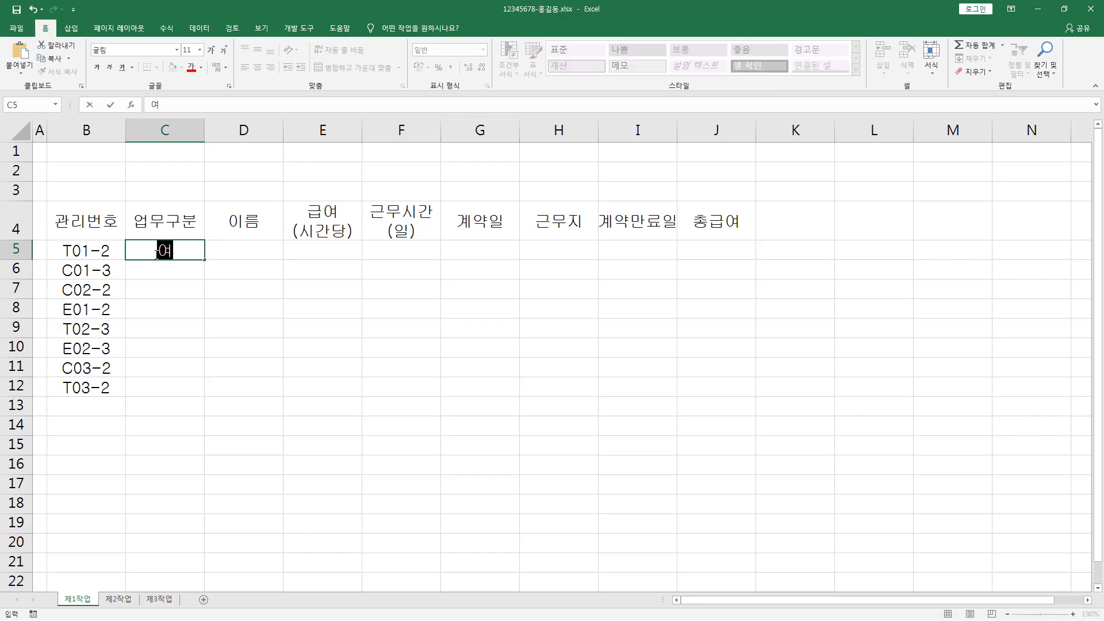
type("행안ㄴㅐ")
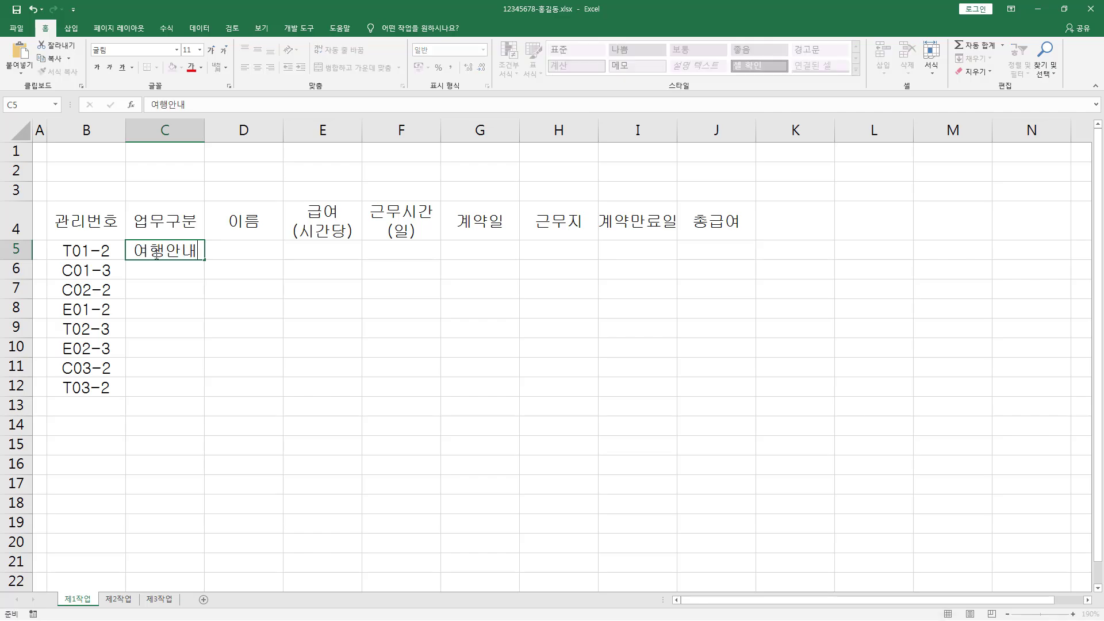
key("Return")
type("IT")
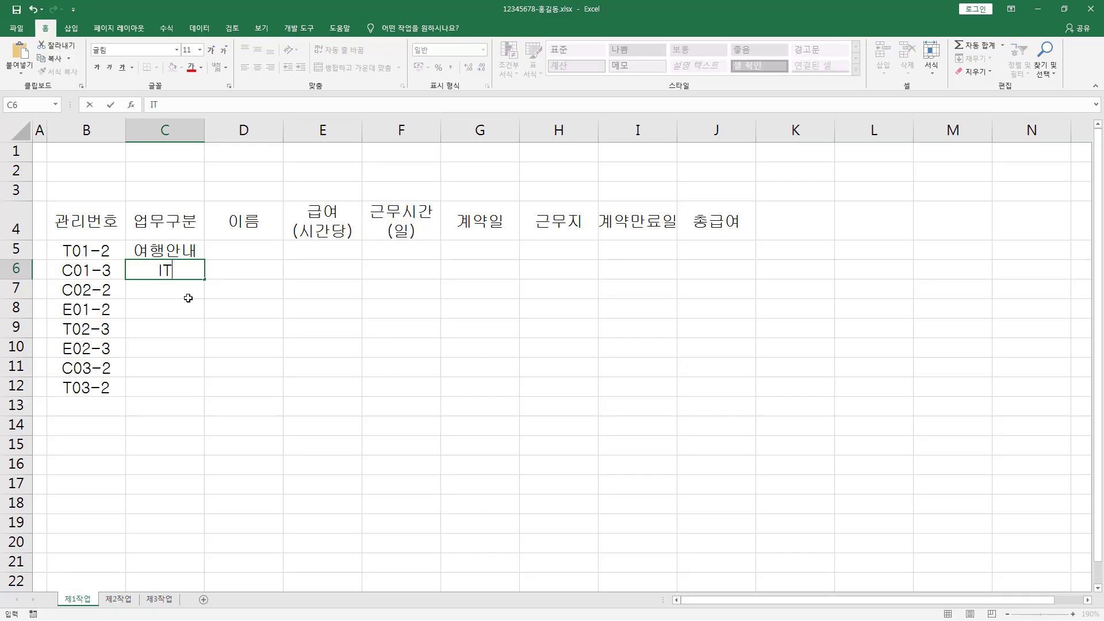
type("컨설팅")
key("Return")
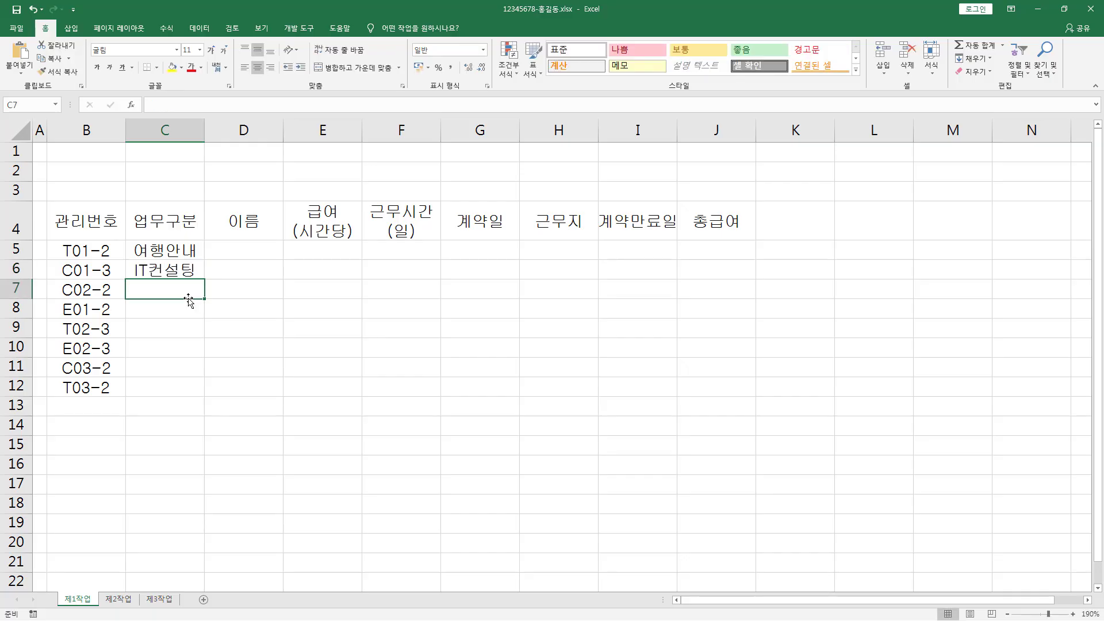
type("I")
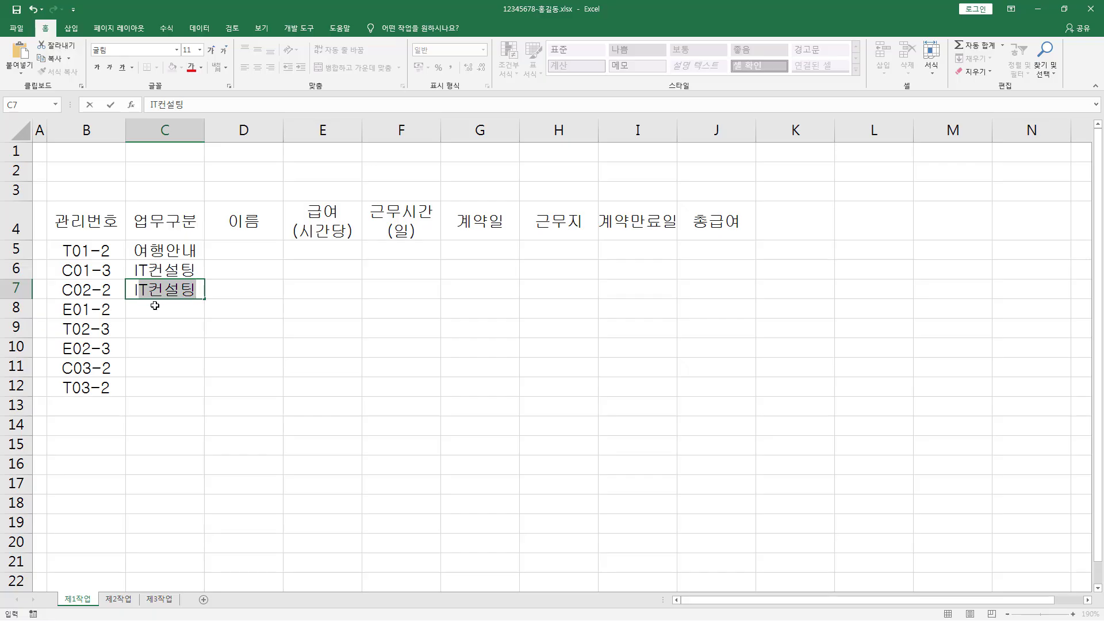
key("Return")
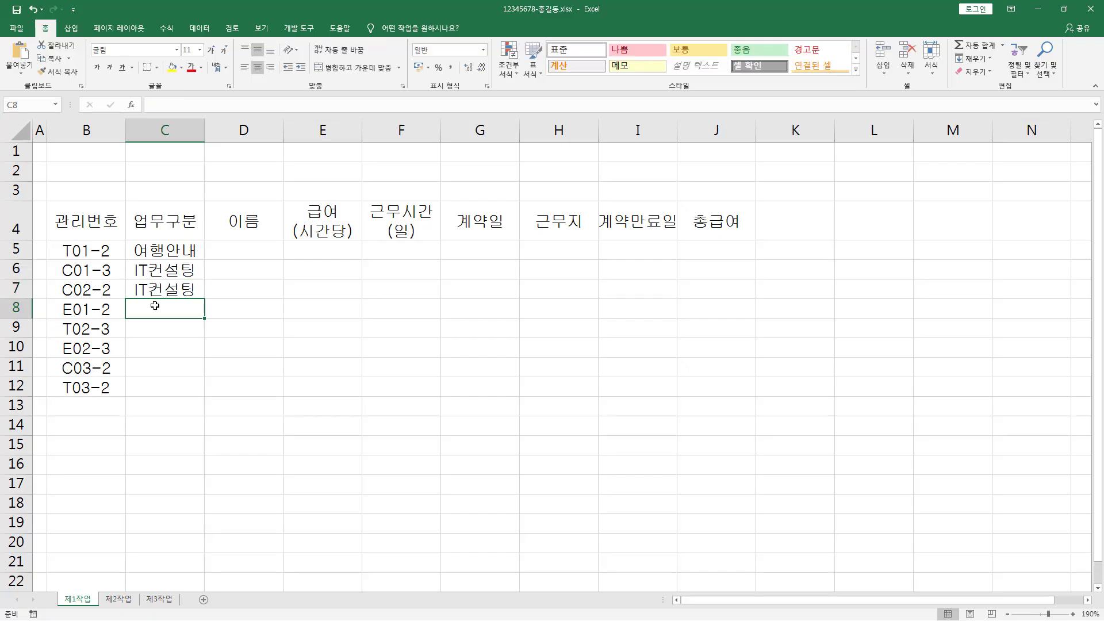
type("전기기술")
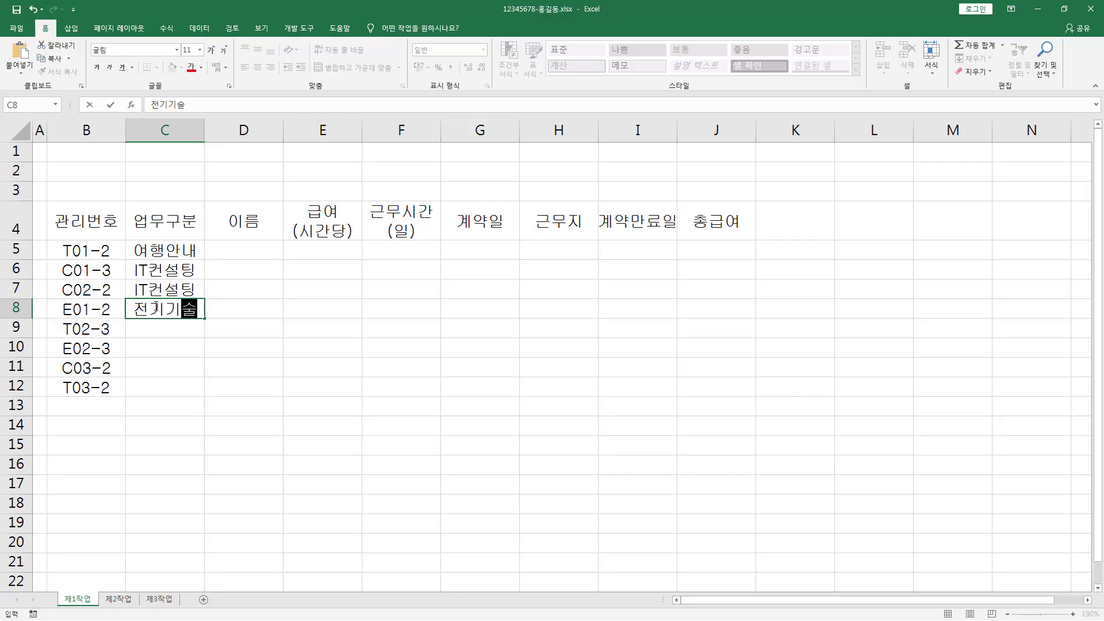
key("Return")
Enter the 업무구분 values 여행안내, 전기기술, IT컨설팅 and 여행안내 in cells C9 through C12.
type("여")
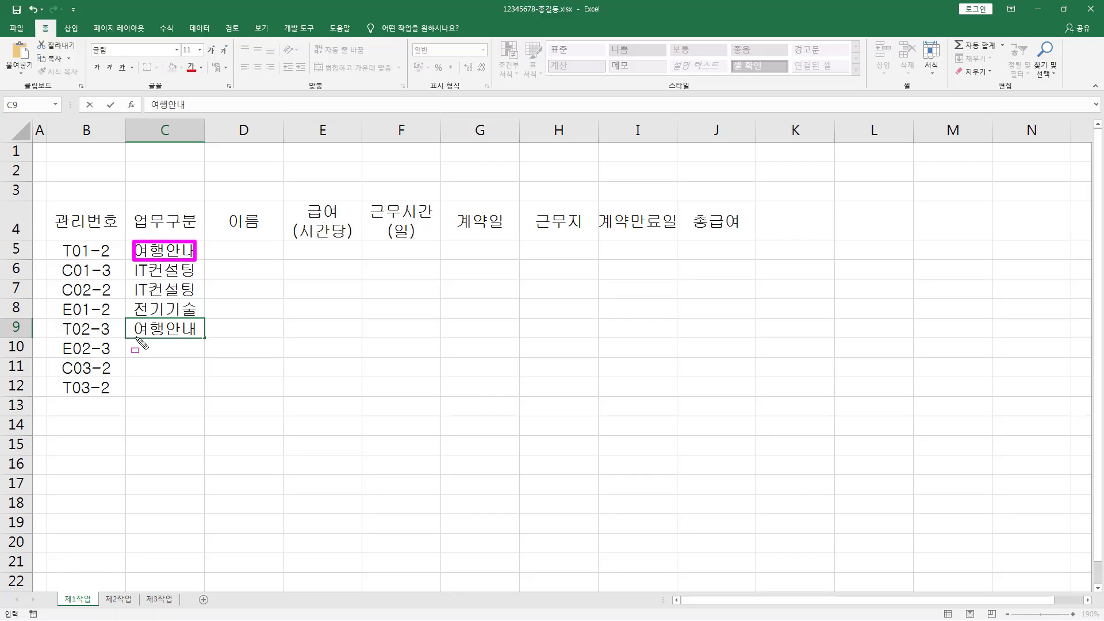
key("Escape")
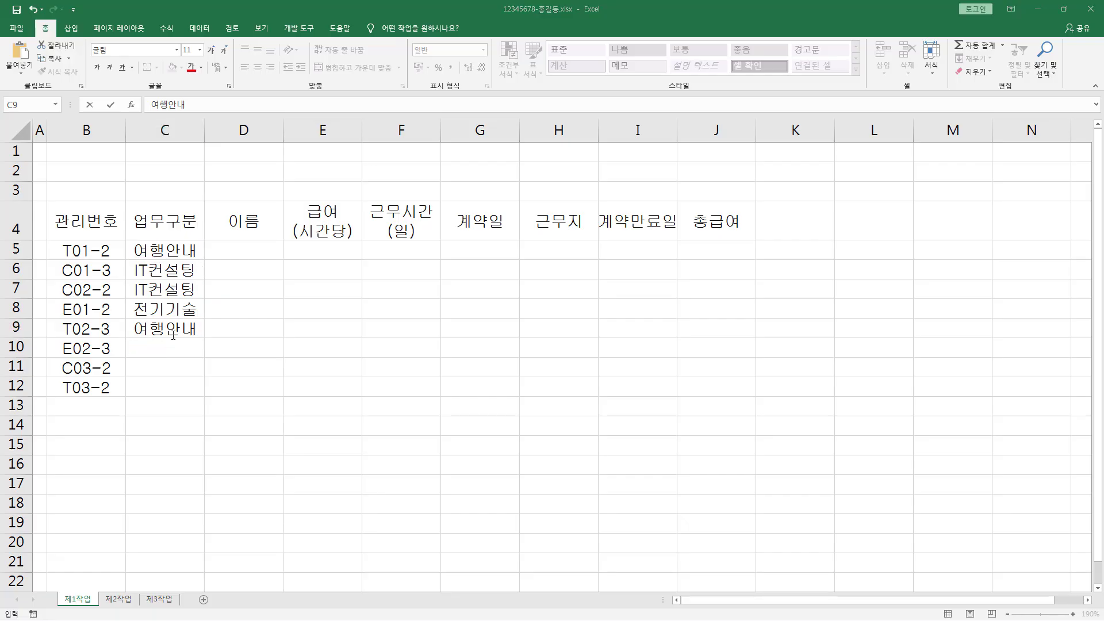
left_click(173, 335)
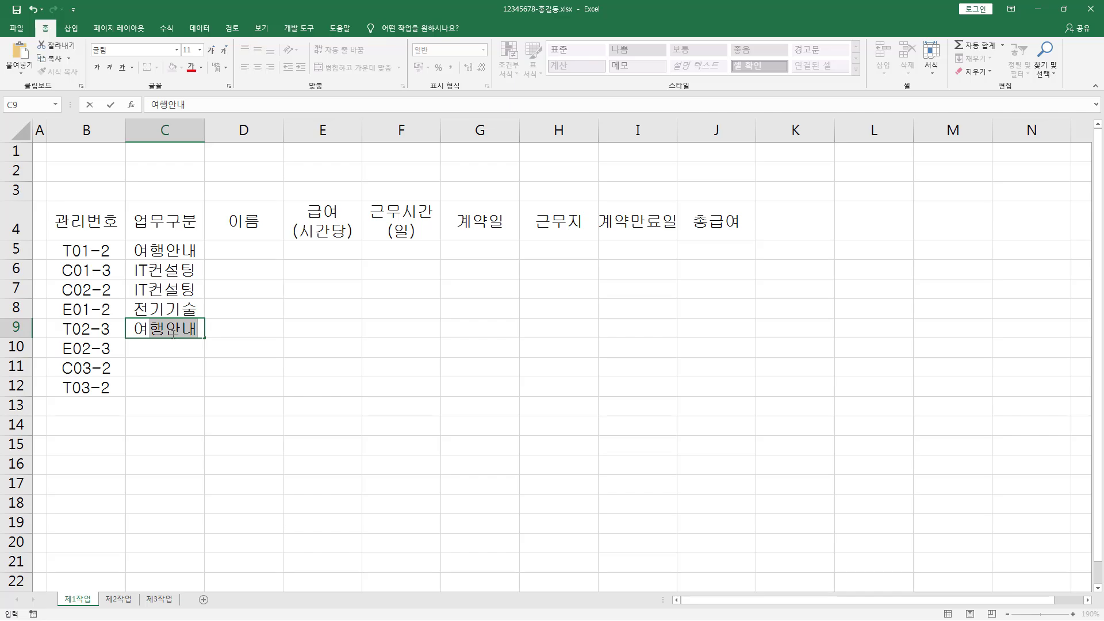
key("Return")
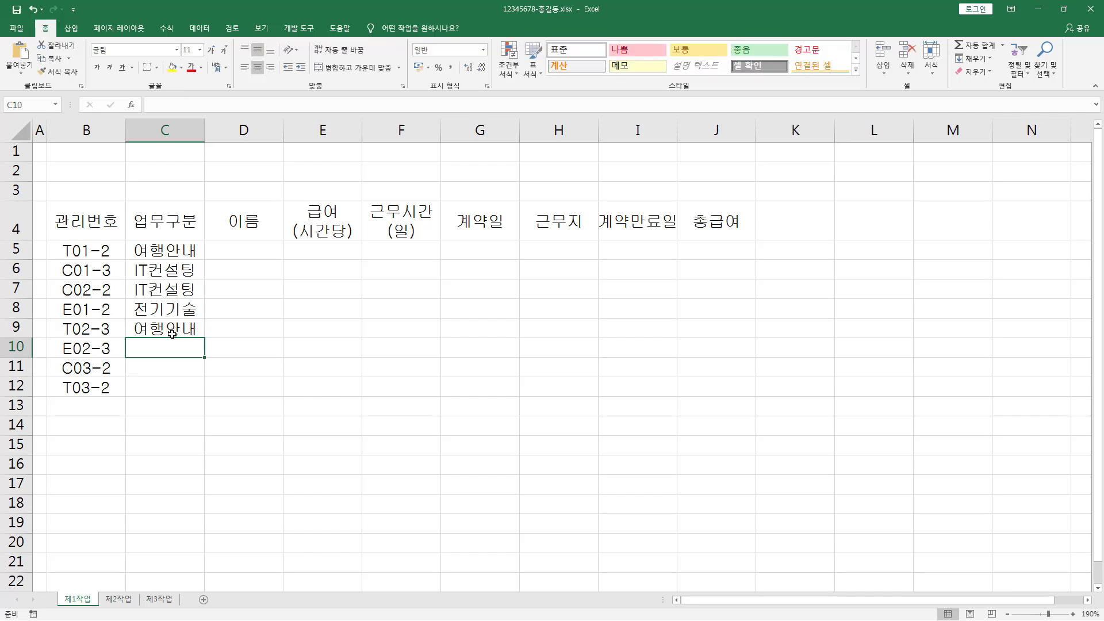
type("전기기술")
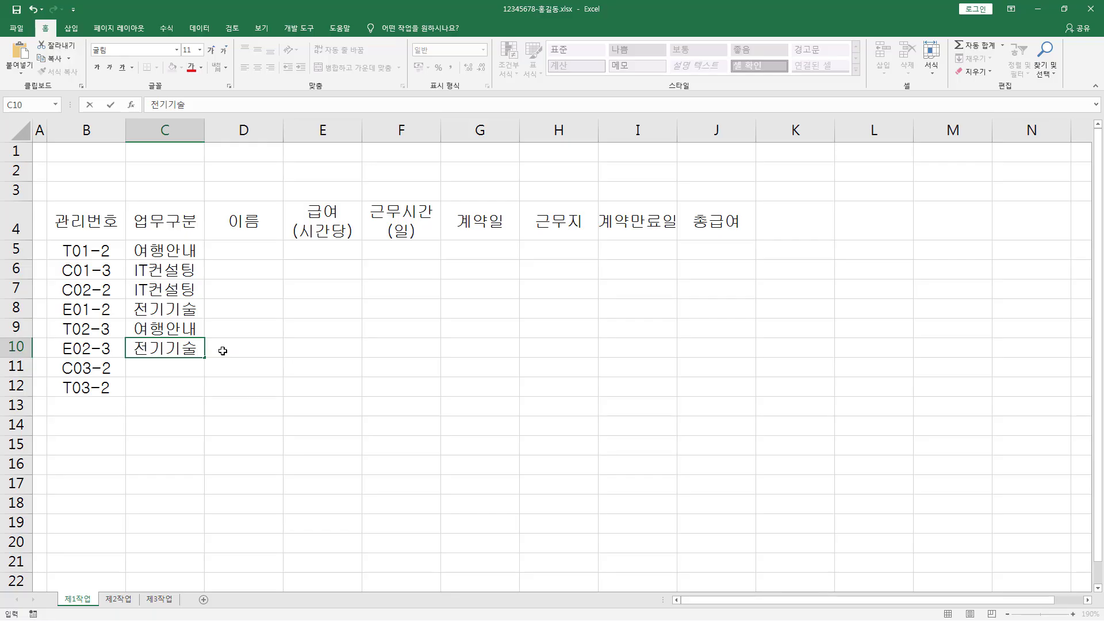
key("Return")
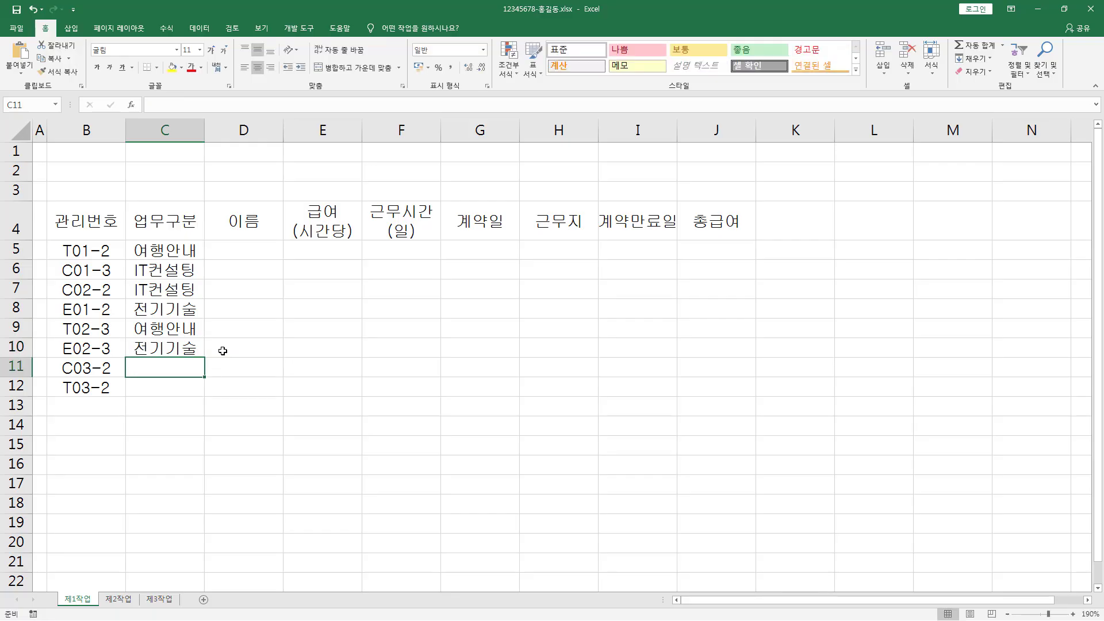
type("IT컨설팅")
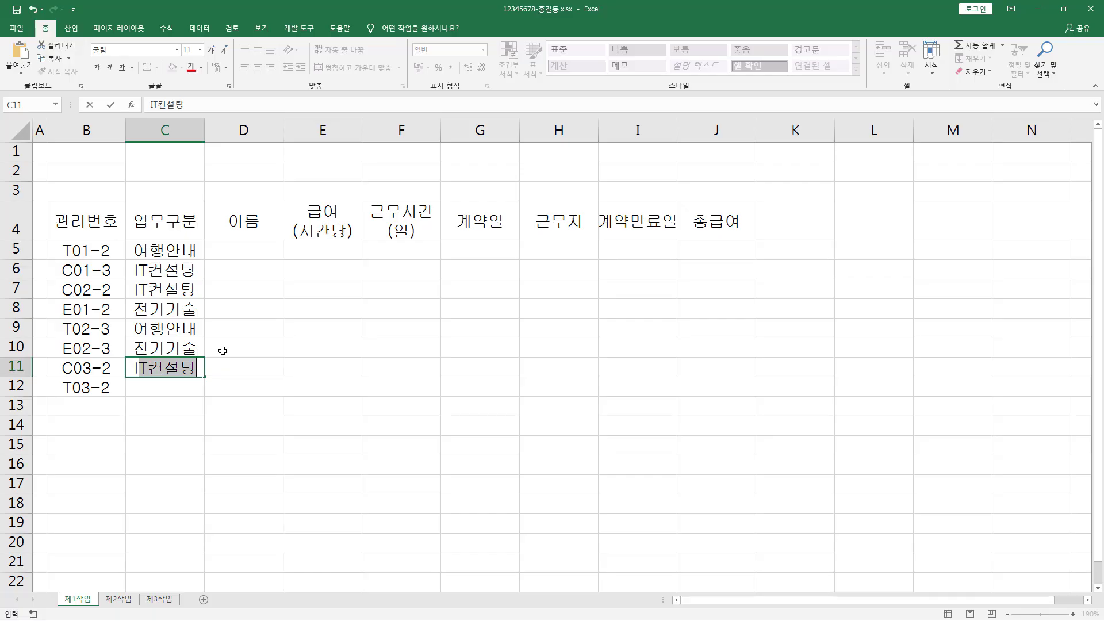
key("Return")
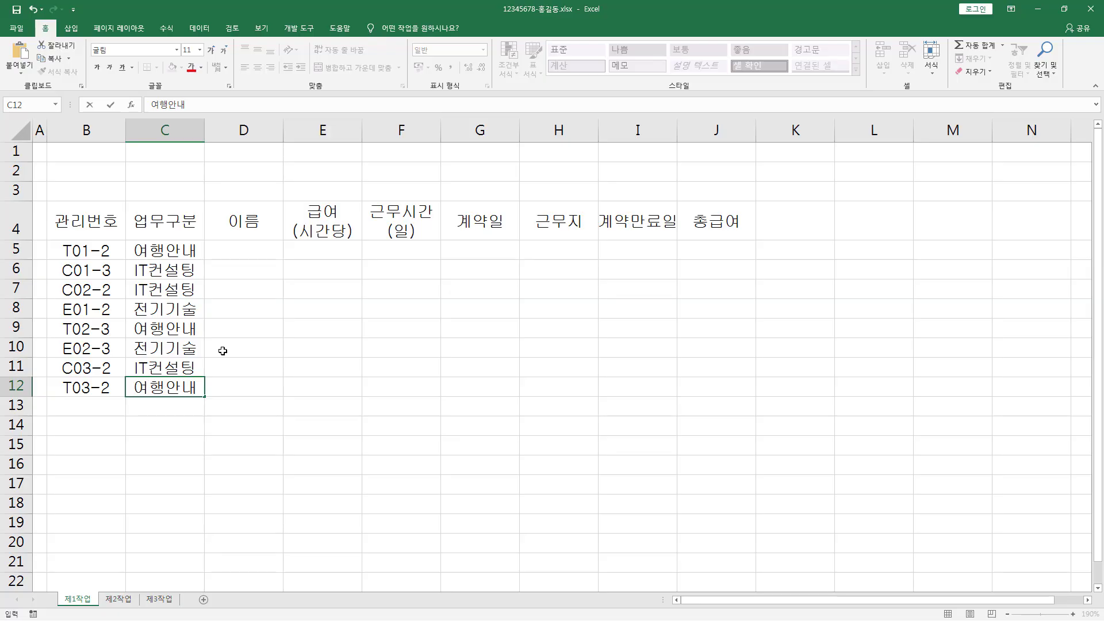
key("Return")
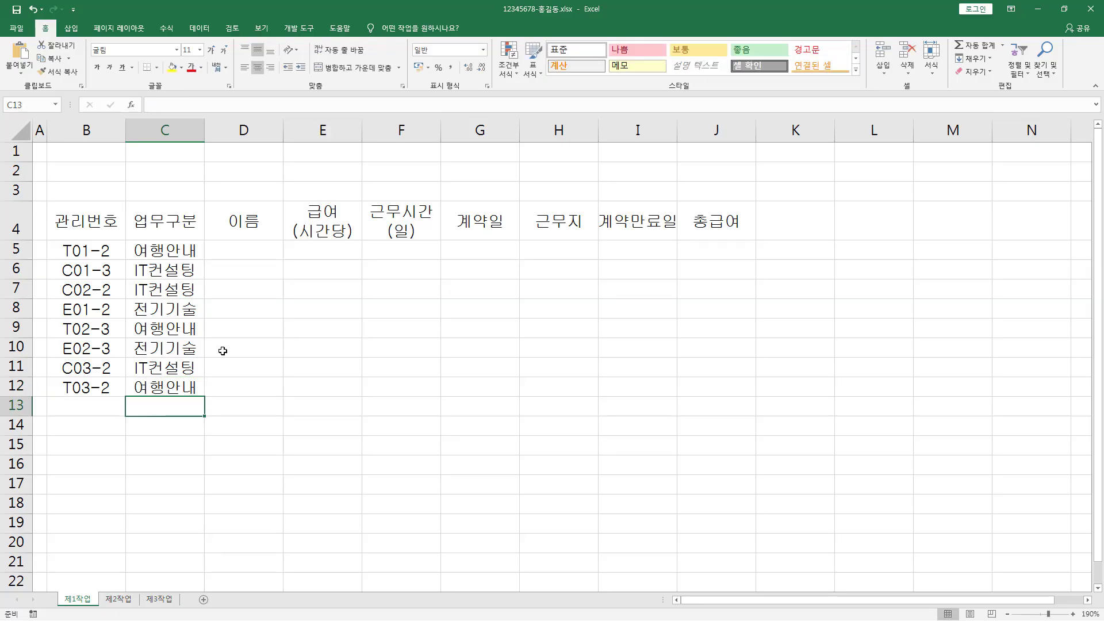
Enter the first three people's full names from the exam task in the 이름 column, cells D5 through D7.
key("Right")
key("Up")
key("Up")
key("Up")
key("Up")
key("Up")
key("Up")
key("Up")
key("Up")
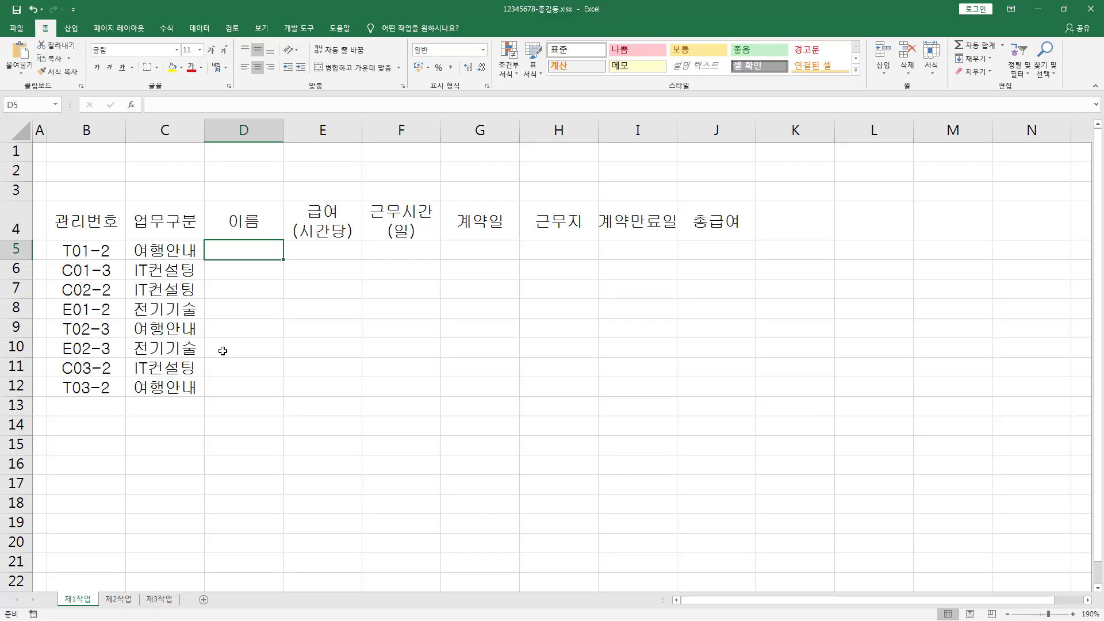
type("이우주")
key("Return")
type("ㄱ")
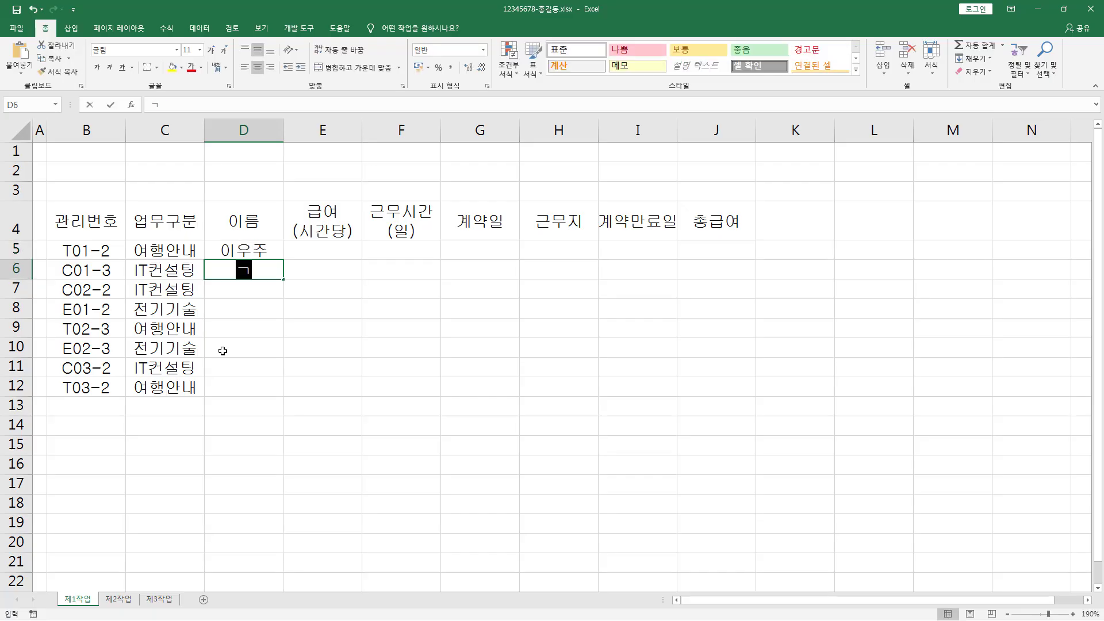
type("김나라")
key("Return")
type("박ㅈ")
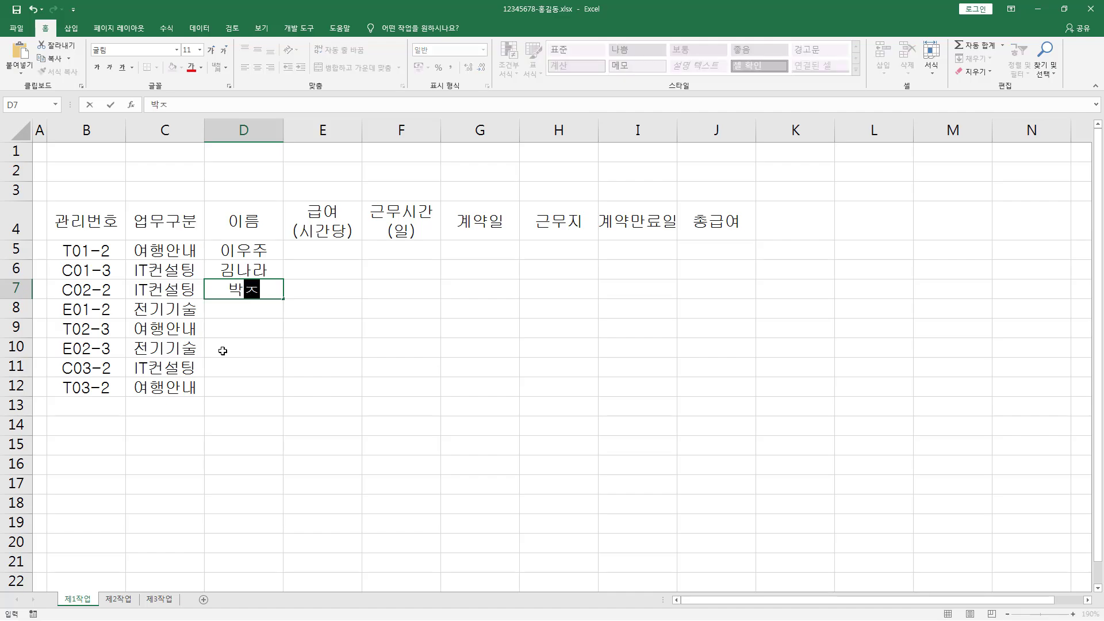
type("진수")
key("Return")
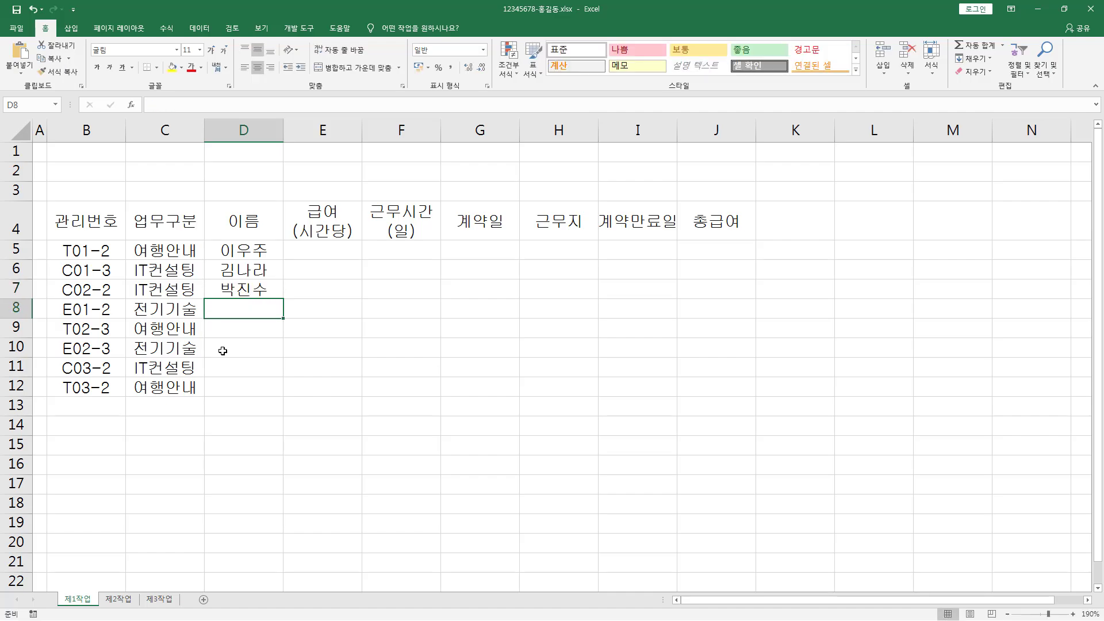
Switch to the exam task slide, mark the thousands separators of the 급여(시간당) amounts in rows 5 to 7, and return to Excel.
left_click(318, 251)
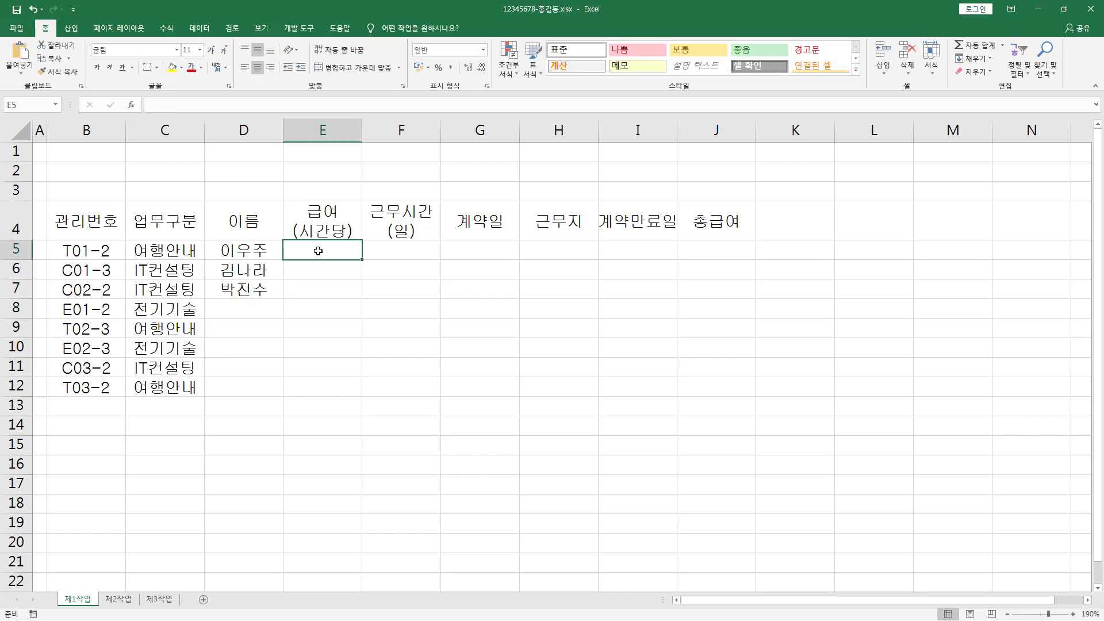
key("alt+Tab")
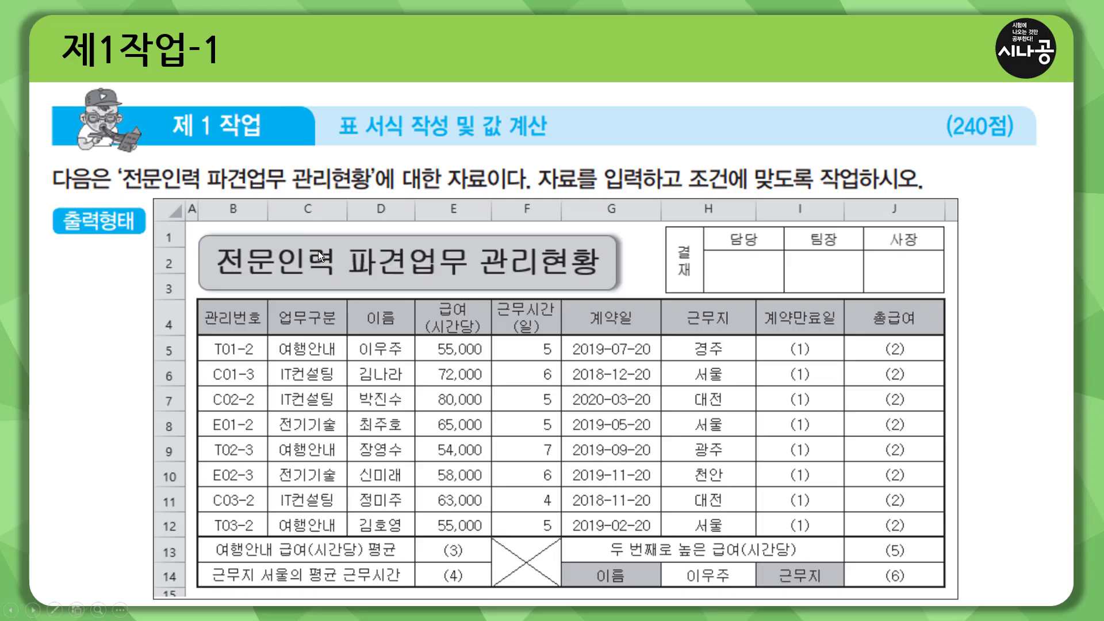
key("ctrl+p")
left_click(451, 373)
left_click(455, 357)
left_click(454, 383)
left_click(455, 408)
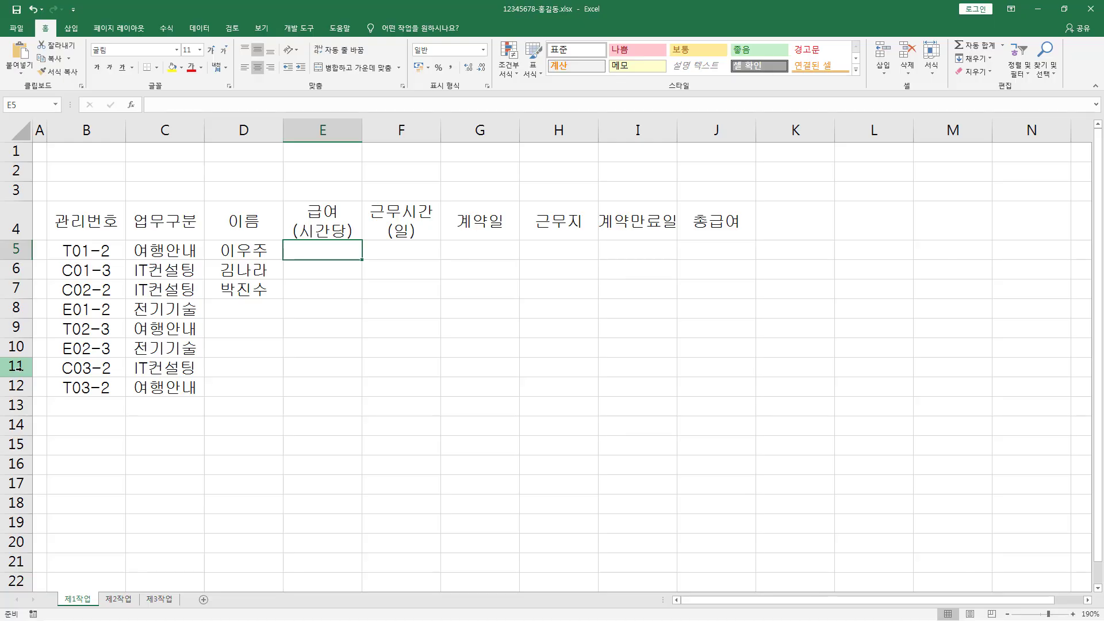
Enter the 급여(시간당) amounts 55000, 72000 and 80000 without thousands separators in cells E5 through E7.
type("55000")
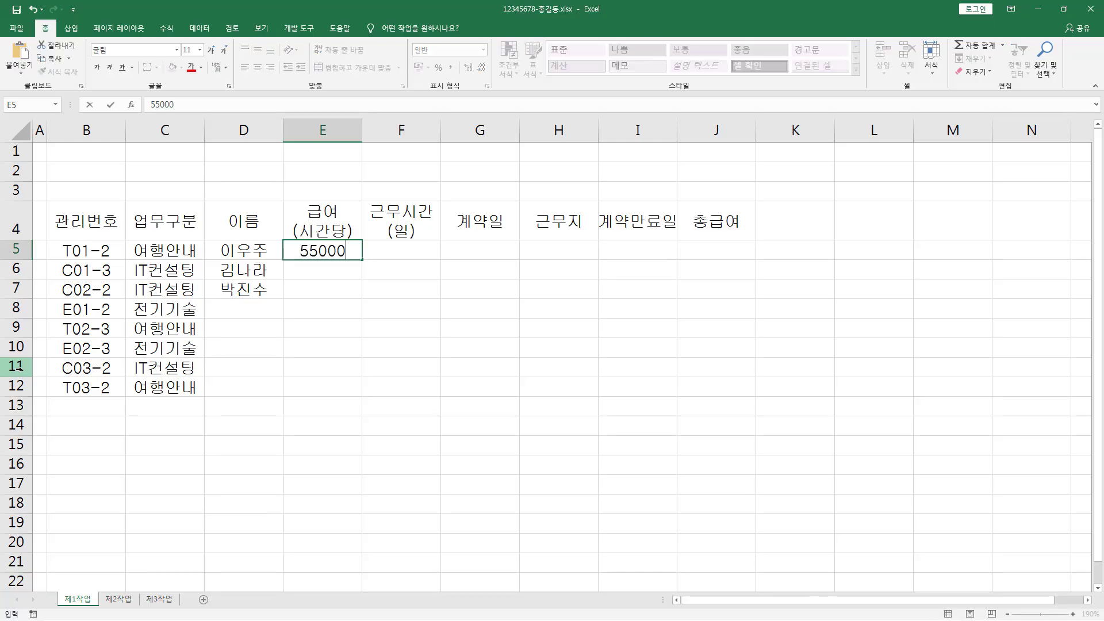
key("Return")
type("72000")
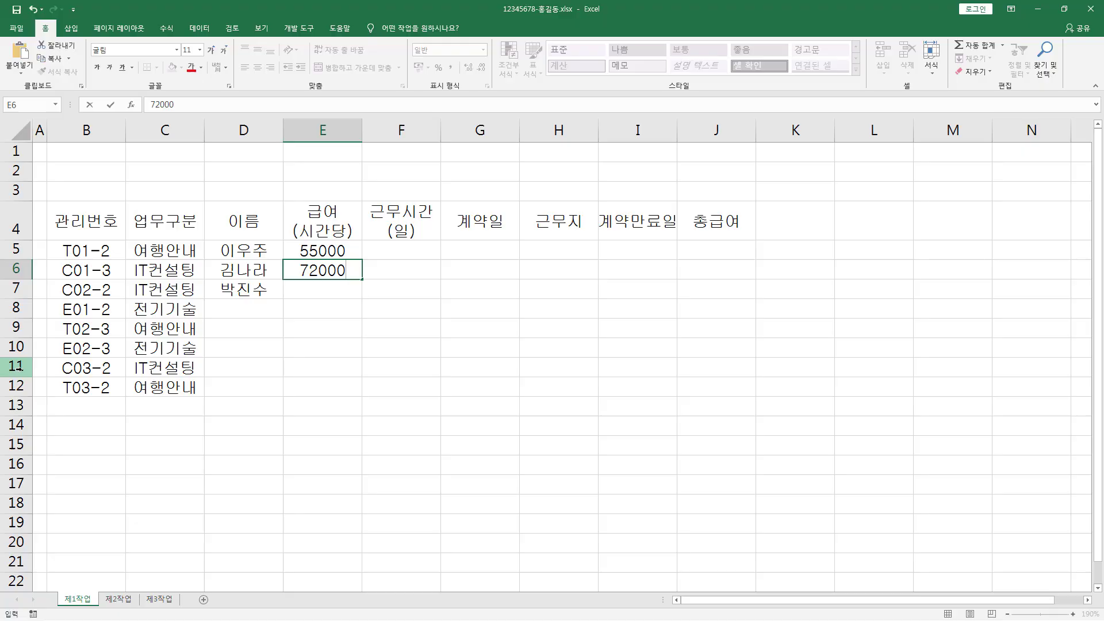
key("Return")
type("80000")
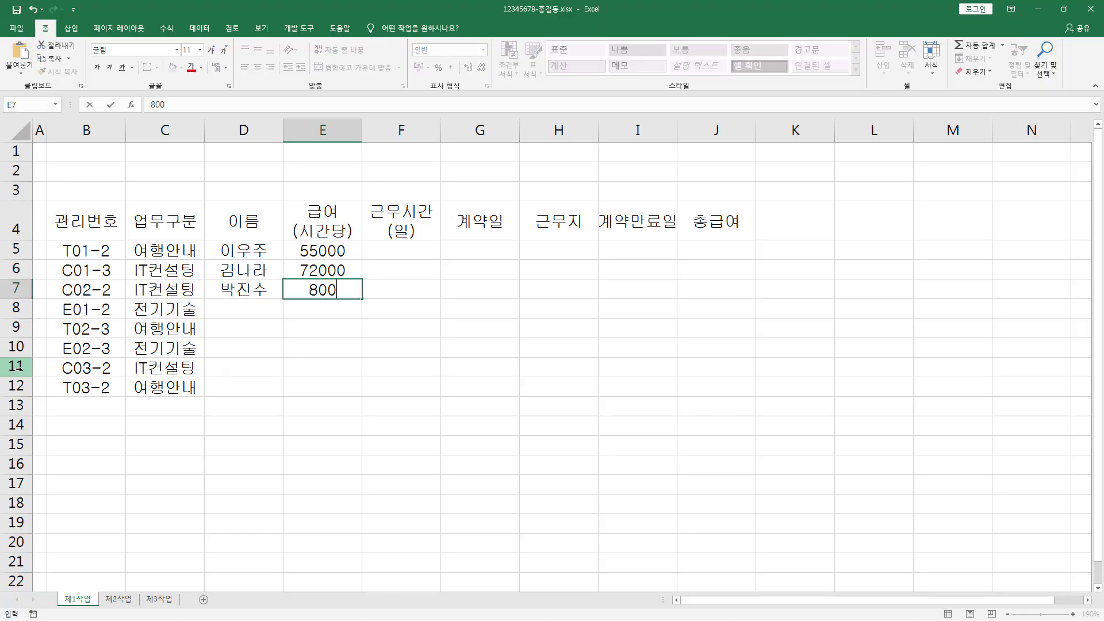
key("Return")
key("Down")
key("Down")
key("Down")
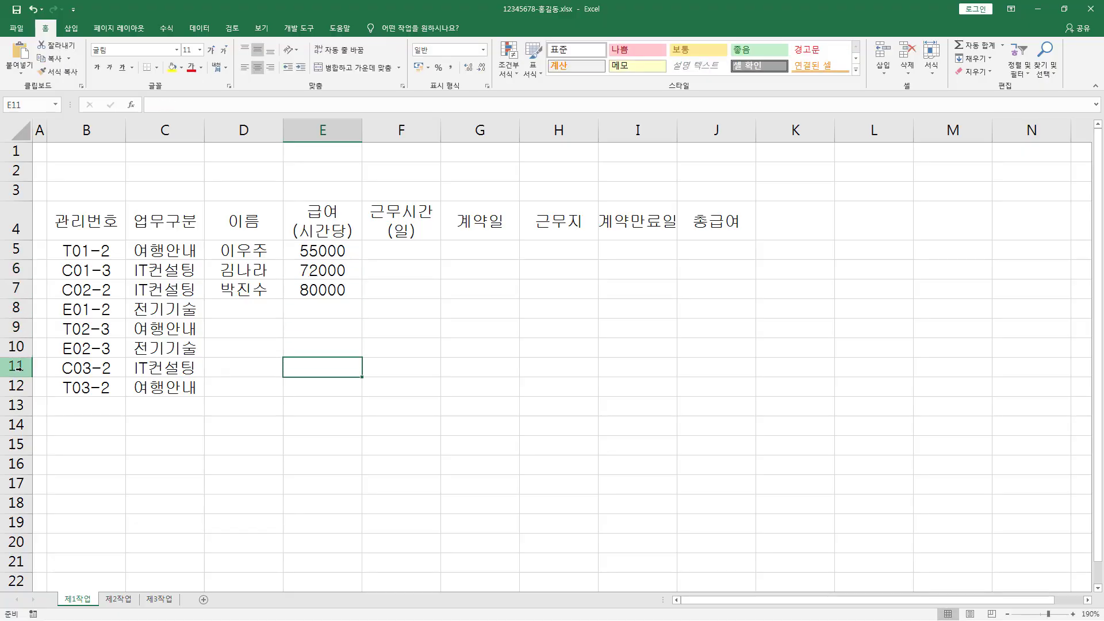
Enter the 근무시간(일) values 5, 6 and 5 in cells F5 through F7.
key("Up")
key("Up")
key("Up")
key("Up")
key("Right")
key("Up")
key("Up")
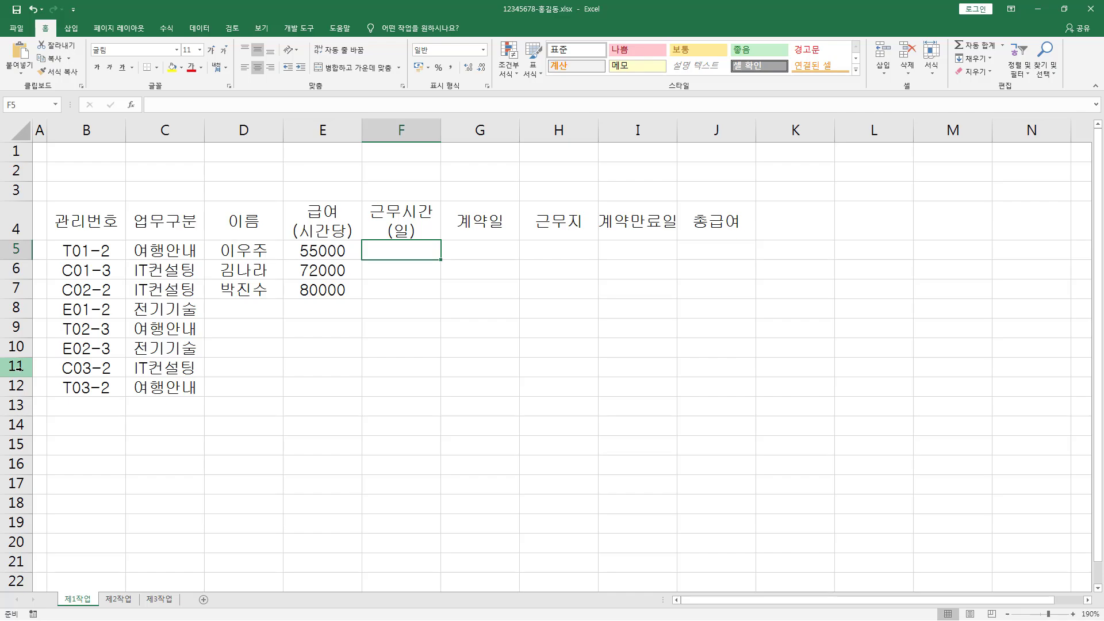
type("5")
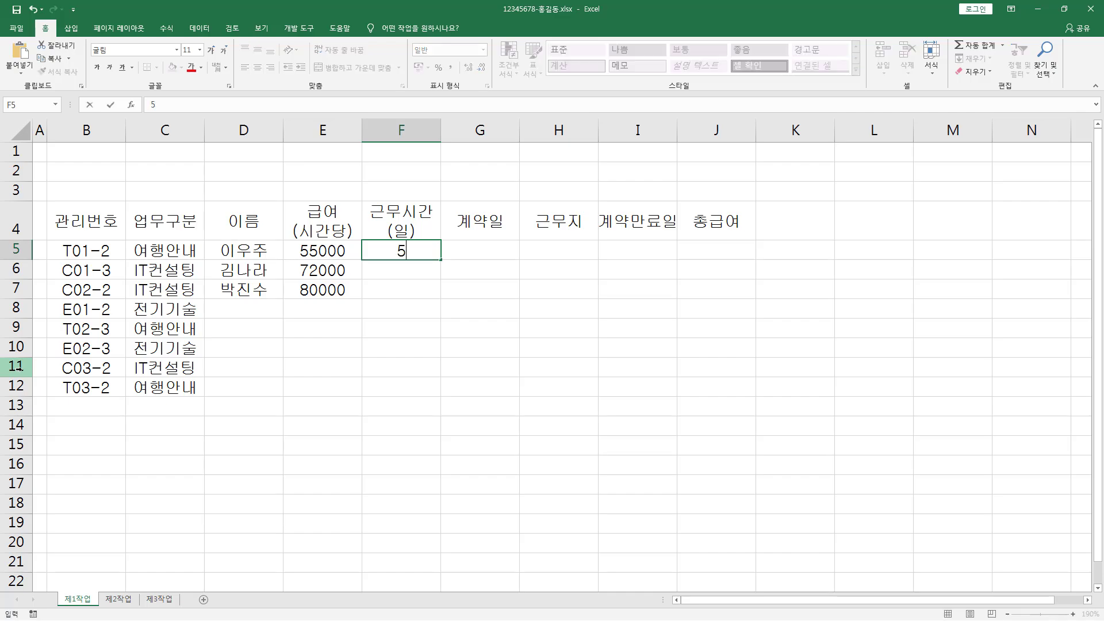
key("Return")
type("6")
key("Return")
type("5")
key("Return")
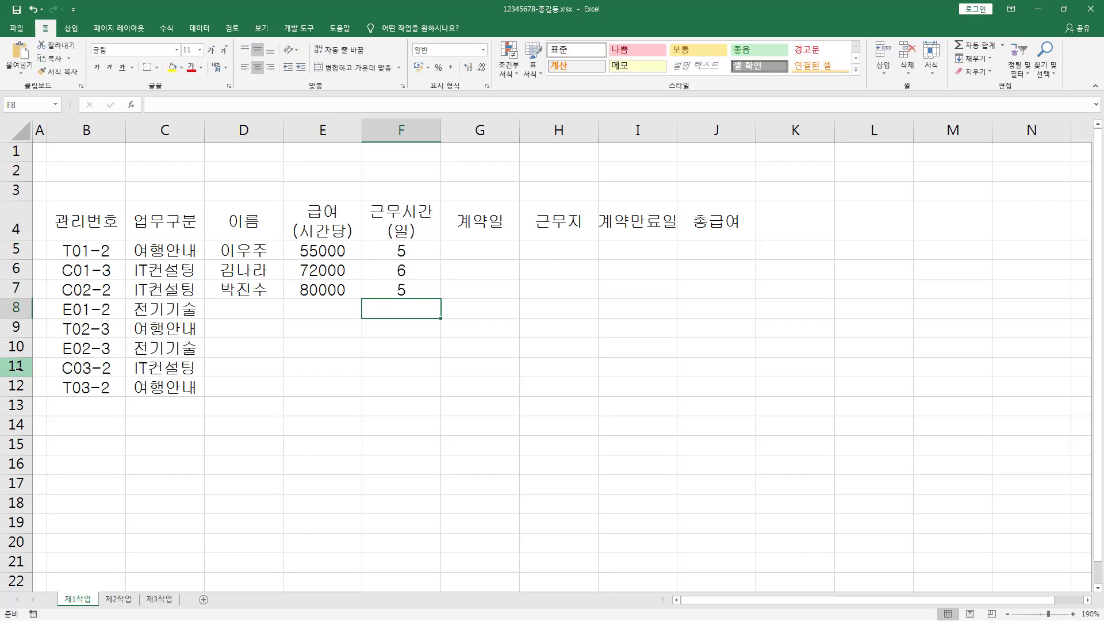
Switch to the exam task slide, box the 계약일 dates in rows 5 to 12, and return to Excel at cell G5.
key("Right")
key("Up")
key("Up")
key("Up")
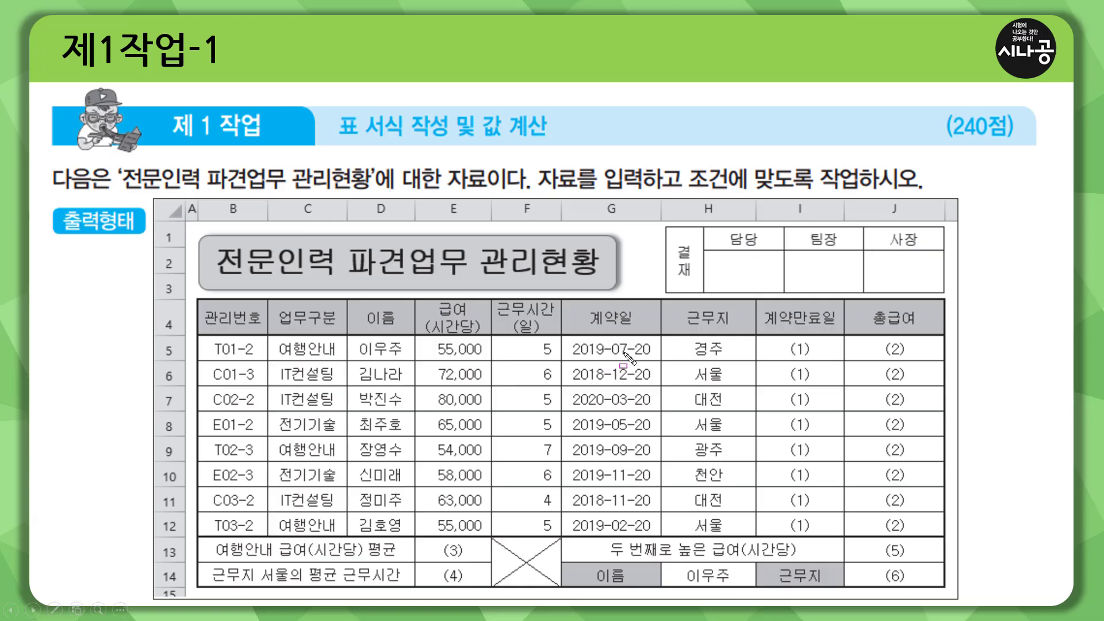
left_click_drag(571, 339, 653, 532)
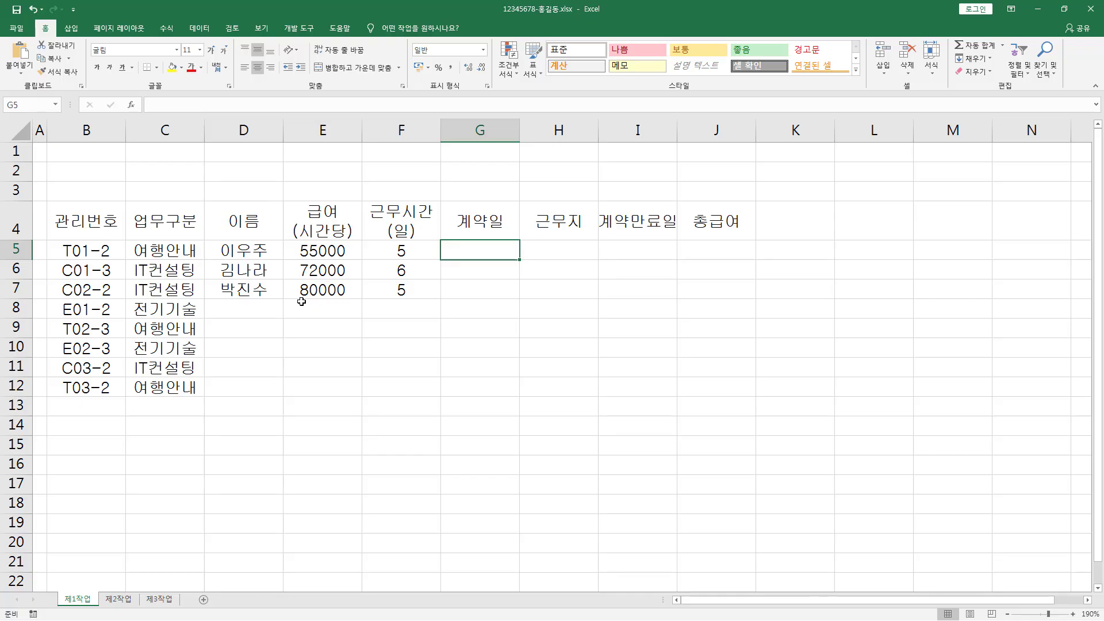
Enter the first 계약일 date, 2019-07-20, in cell G5.
type("2019")
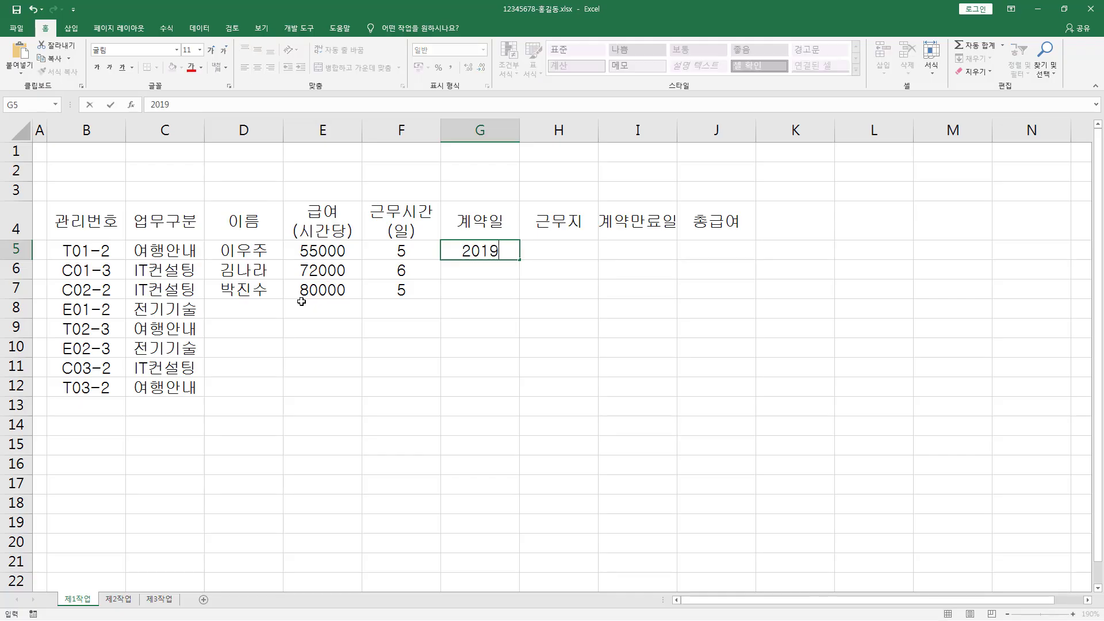
type("-07-20")
key("Return")
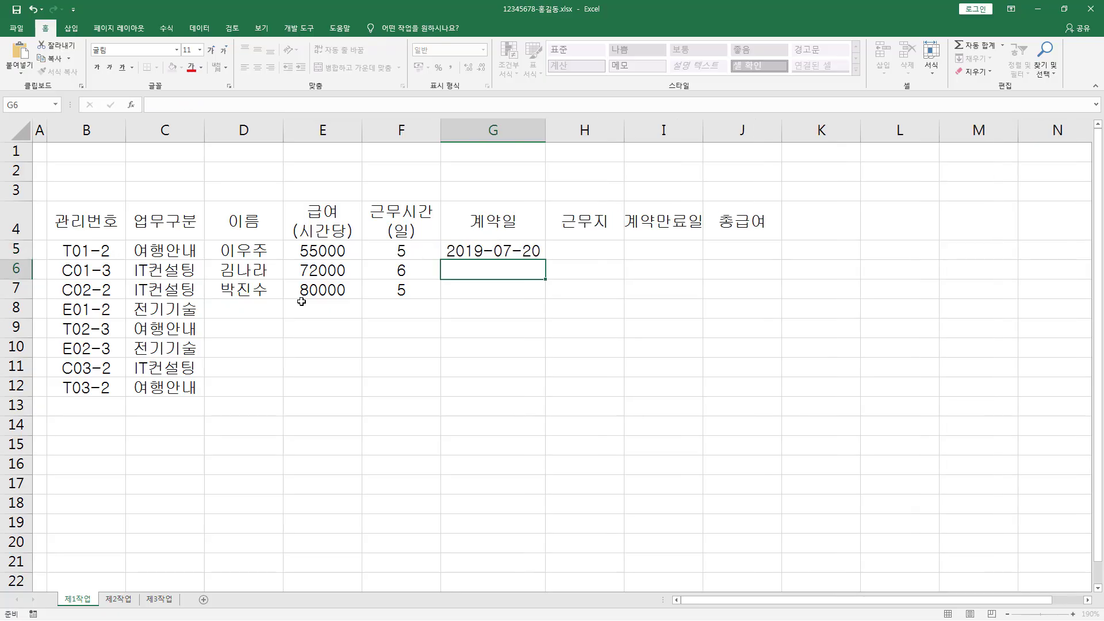
Enter the 계약일 dates 2018-12-20 and 2020-03-20 in cells G6 and G7.
type("2018-12-20")
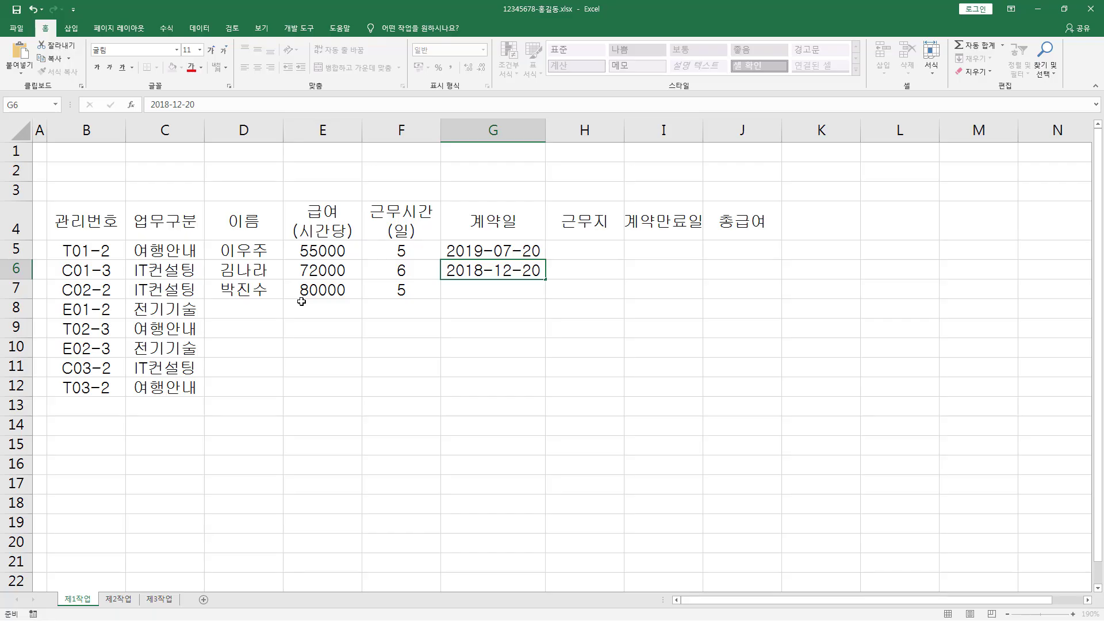
key("Return")
type("2020-")
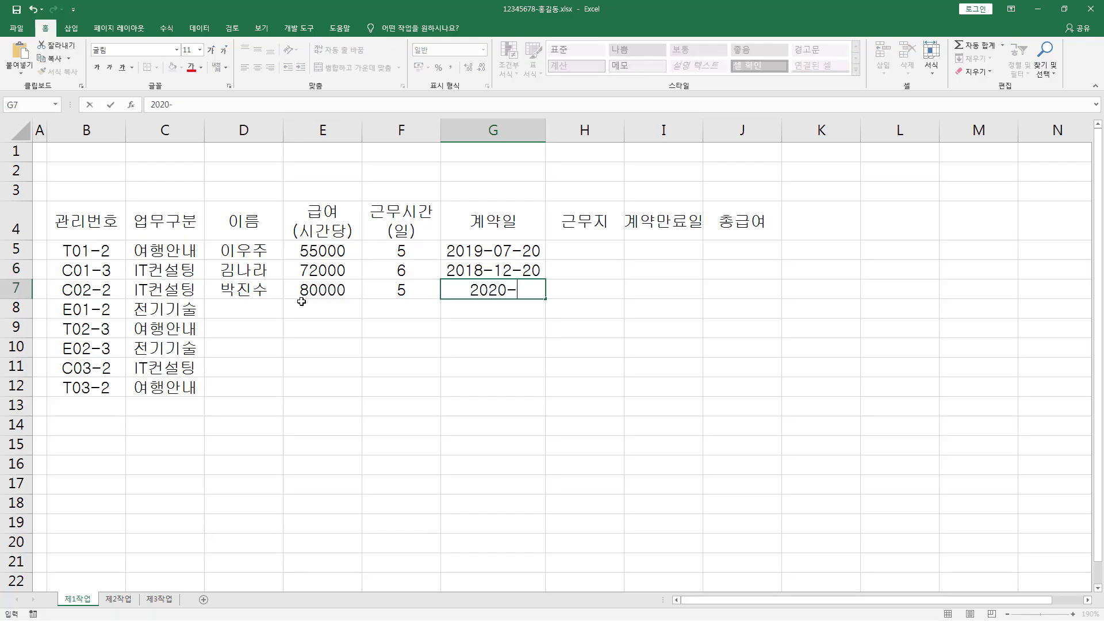
type("03-20")
key("Return")
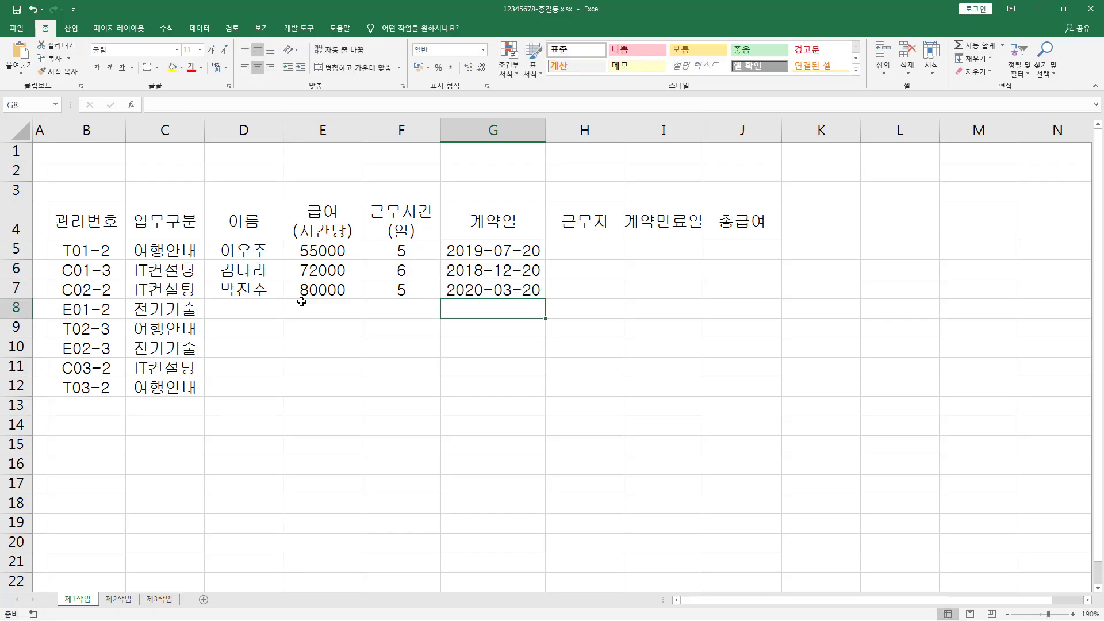
Enter the 근무지 values 경주, 서울 and 대전 in cells H5 through H7.
key("Right")
key("Up")
key("Left")
key("Right")
key("Up")
key("Up")
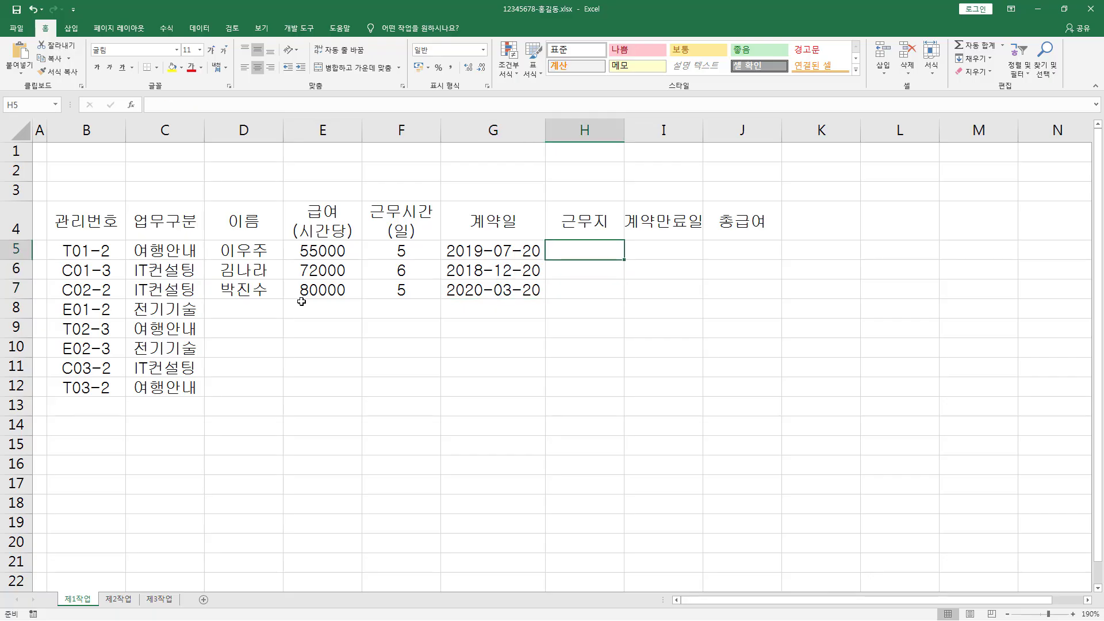
type("경주")
key("Return")
type("ㅅ")
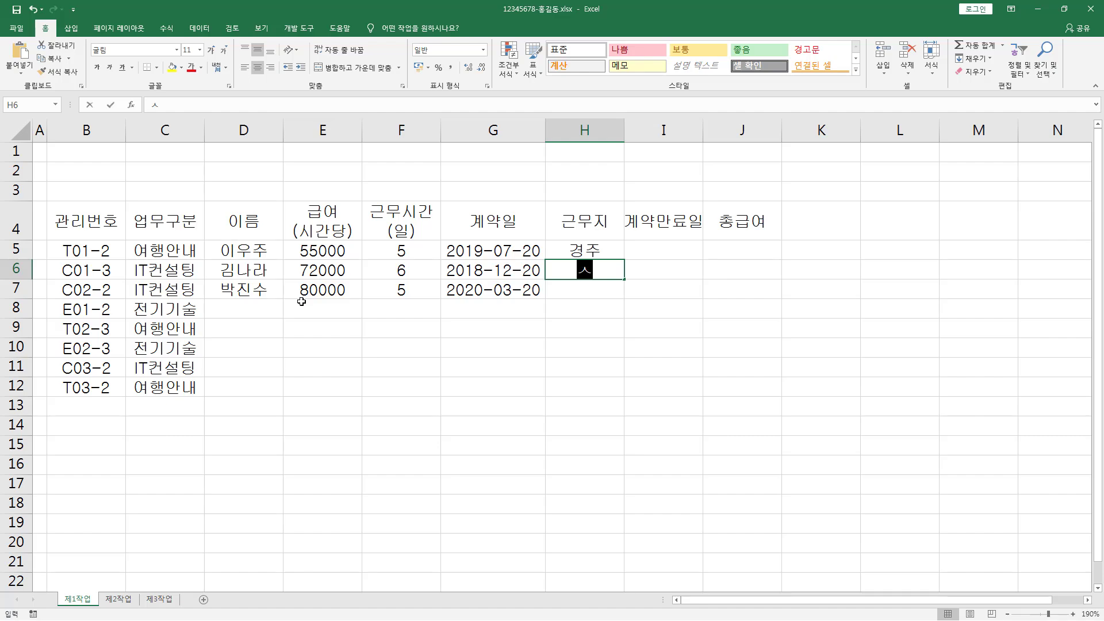
type("서울")
key("Return")
type("대전")
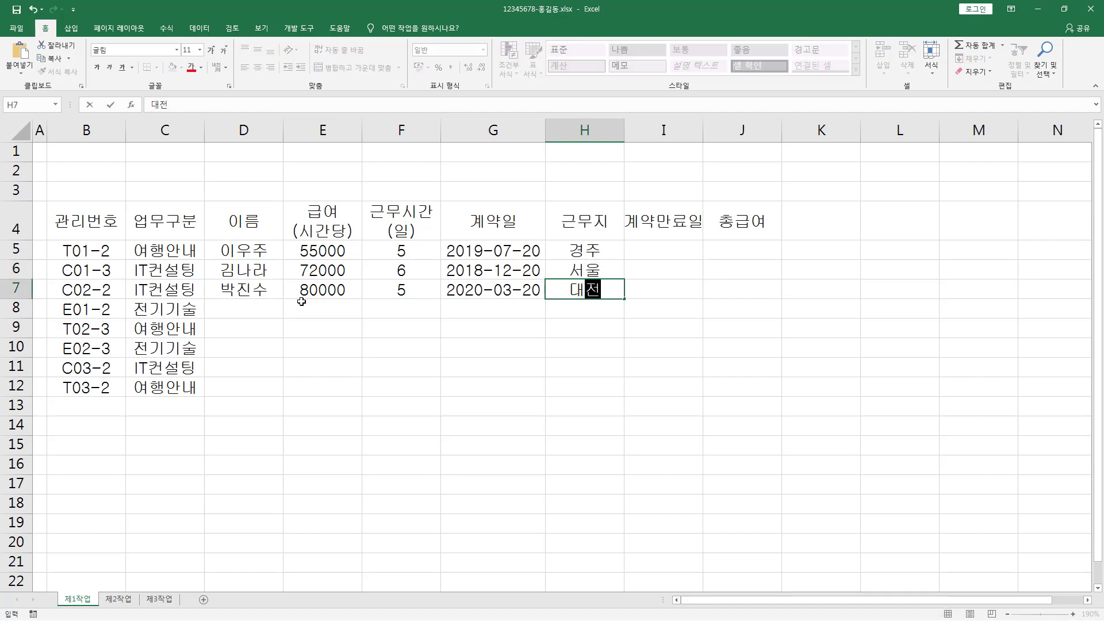
key("Return")
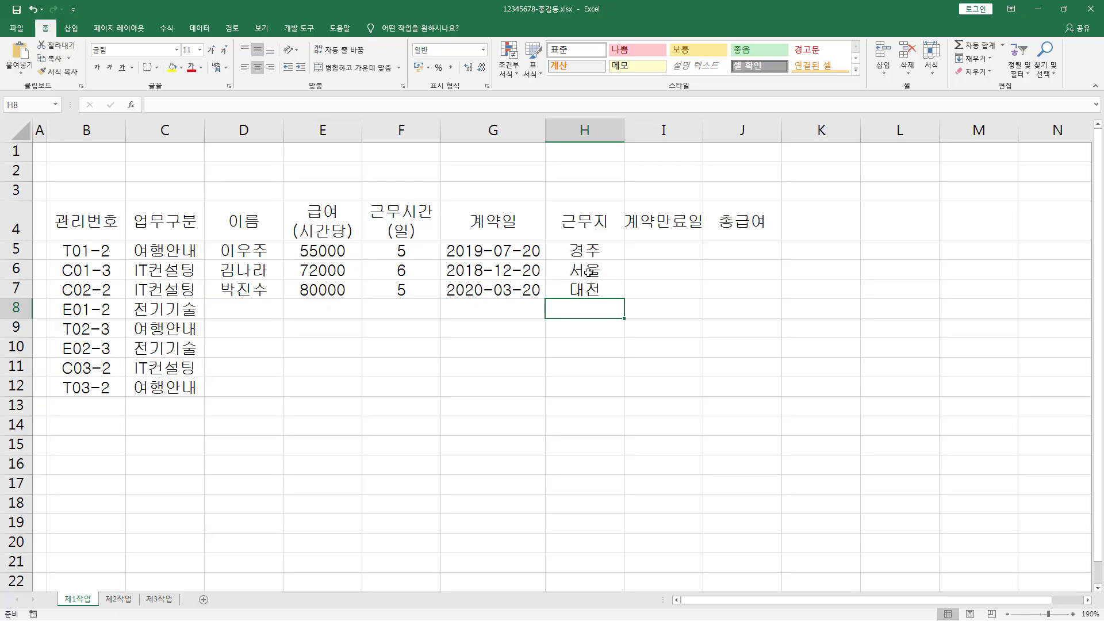
Enter the 근무지 values 서울, 광주, 천안, 대전 and 서울 in cells H8 through H12.
type("서울")
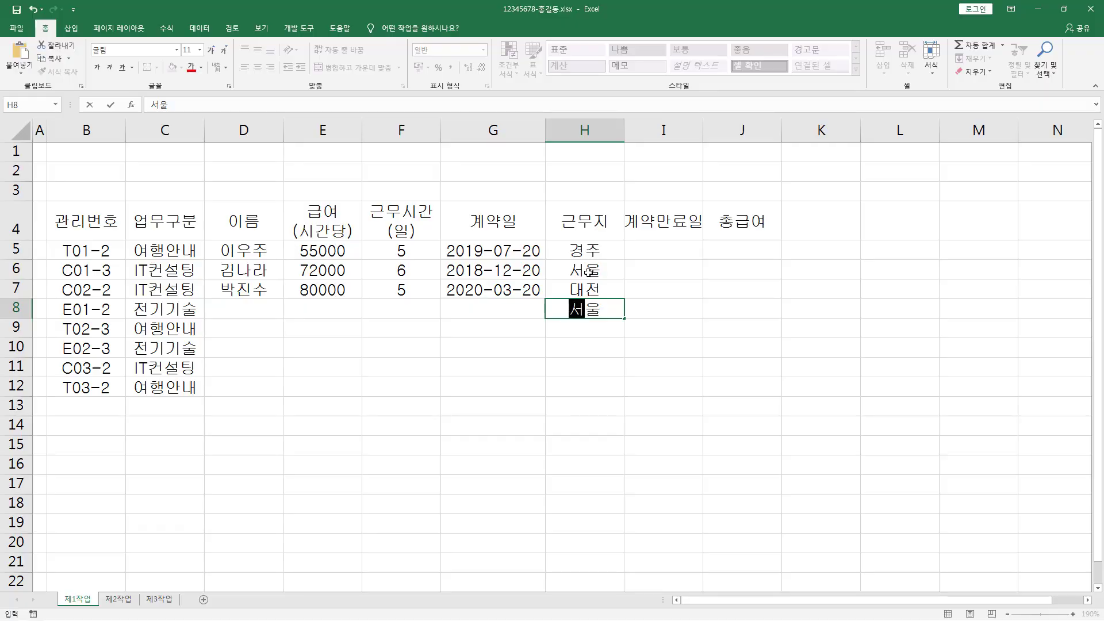
key("Return")
type("광")
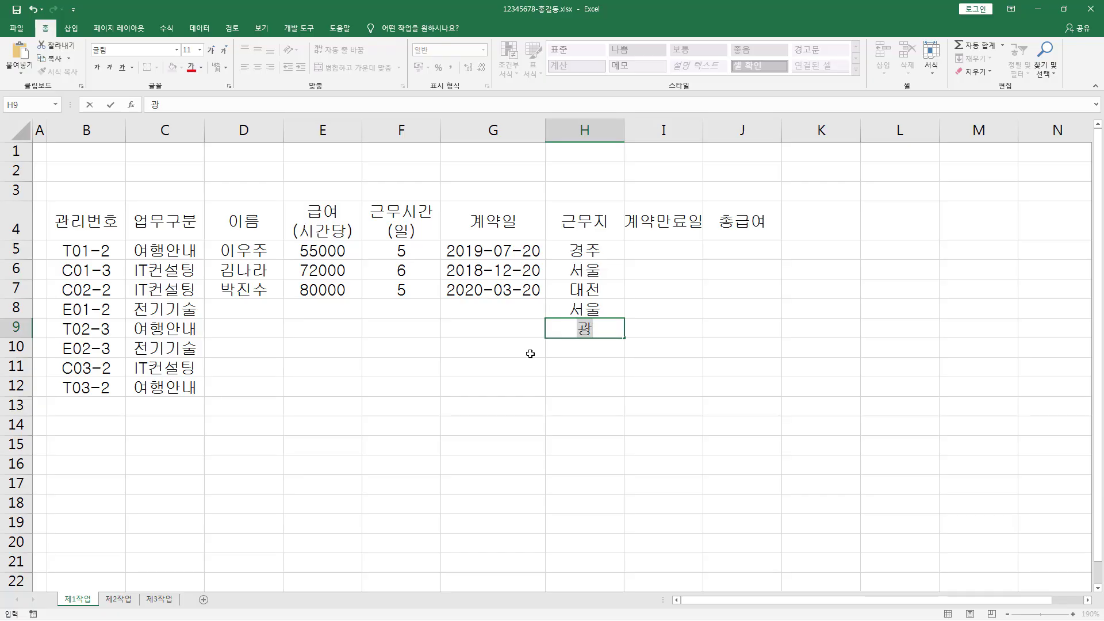
type("주")
key("Return")
type("천ㅇ")
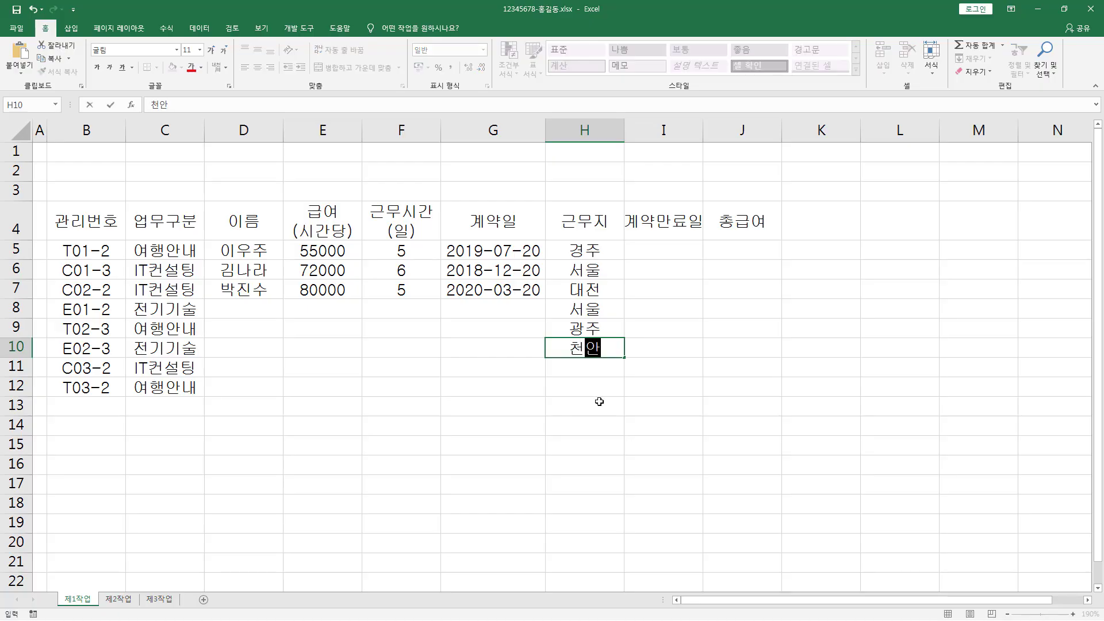
key("Return")
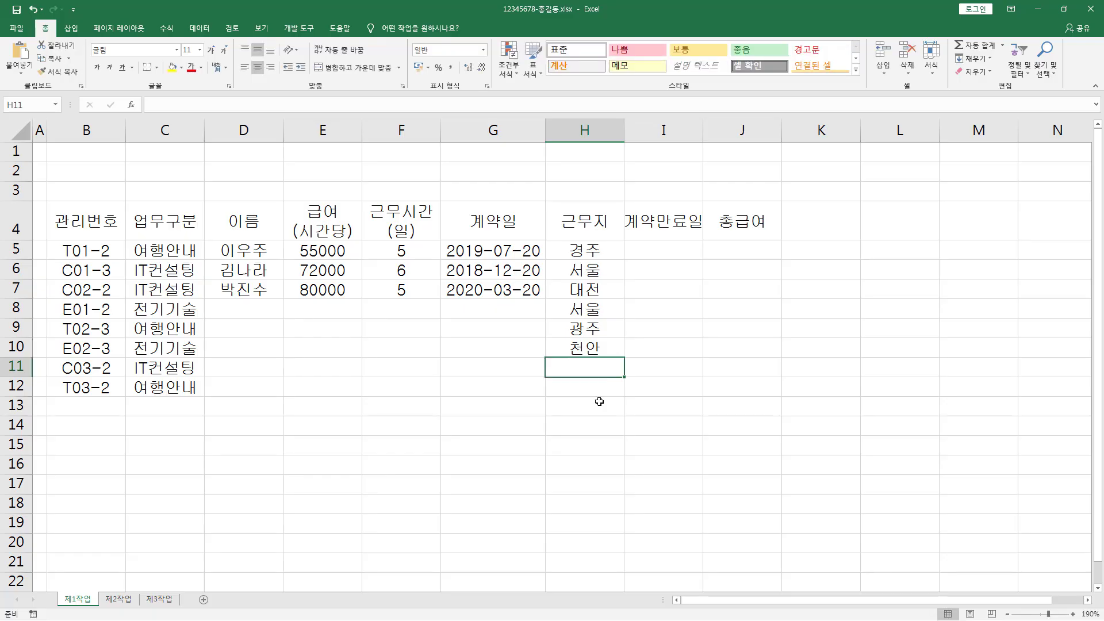
type("대전")
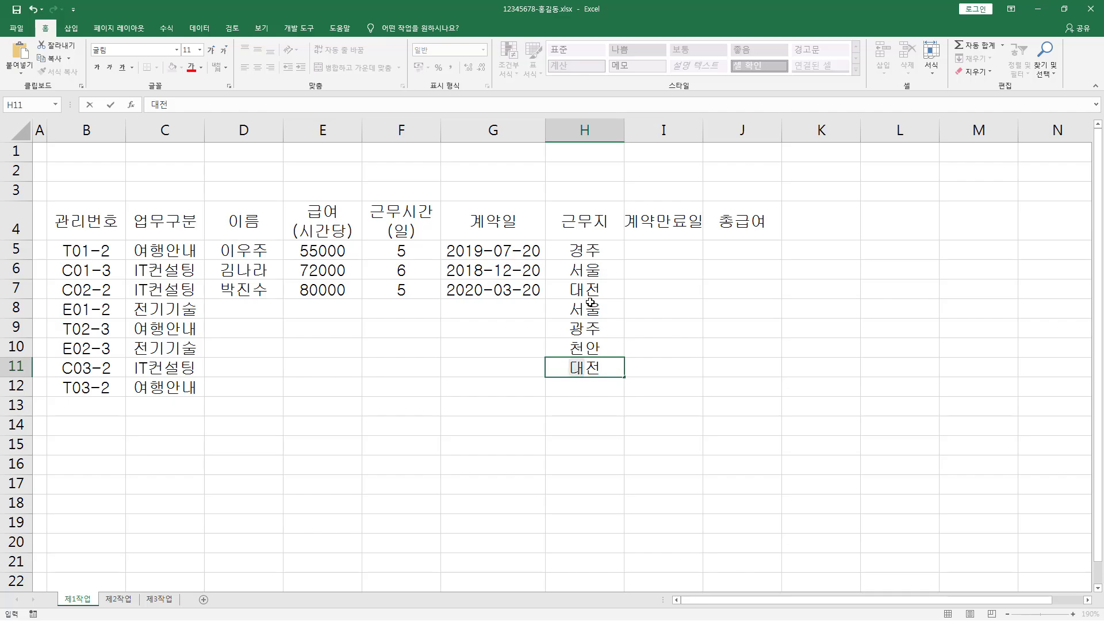
key("Return")
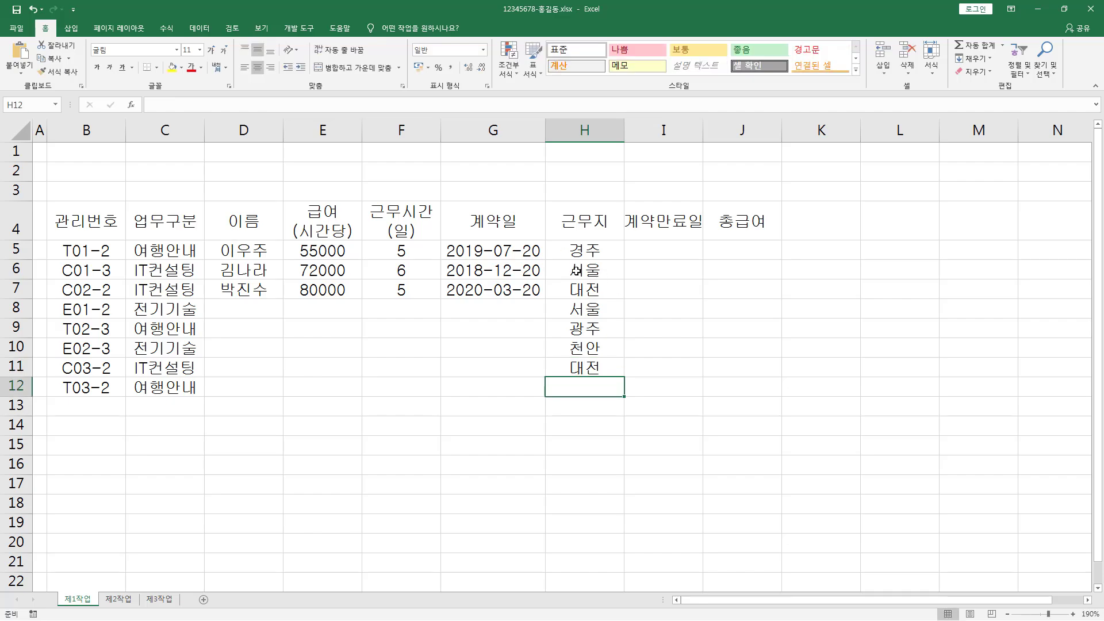
type("서울")
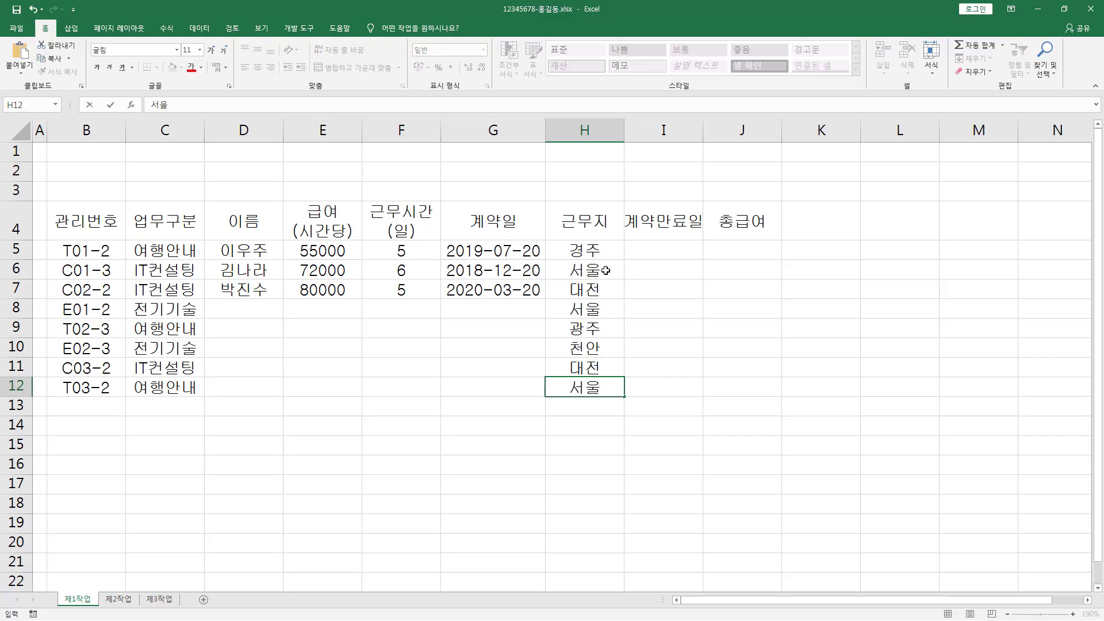
key("ctrl+Return")
key("Return")
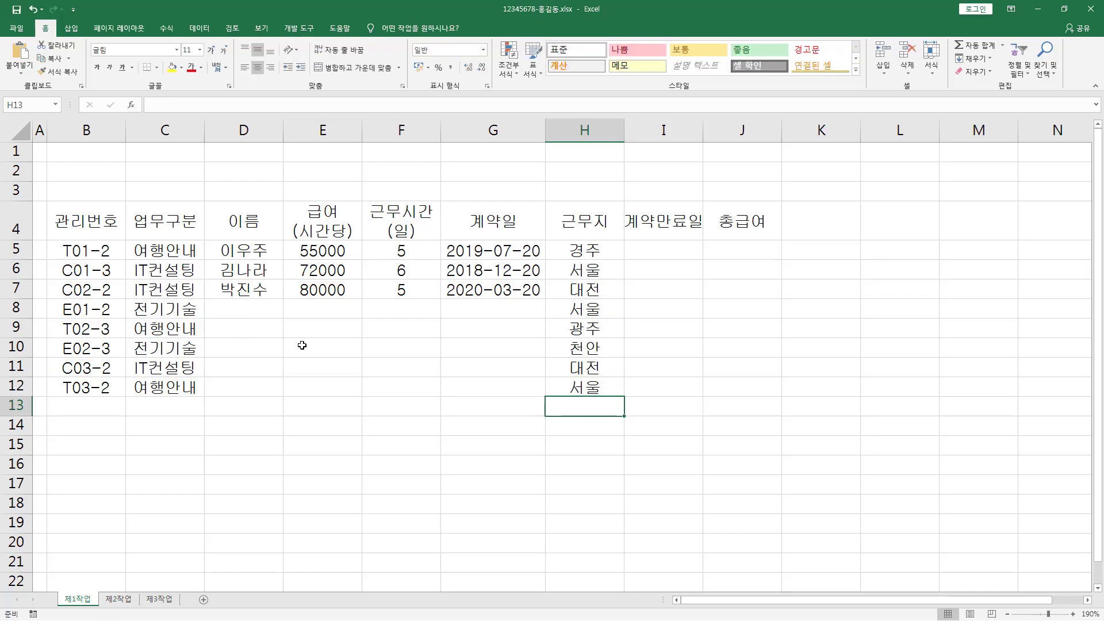
Switch to the exam task slide, box the summary labels in rows 13 and 14 and their cell position, and return to Excel at cell B13.
left_click(80, 408)
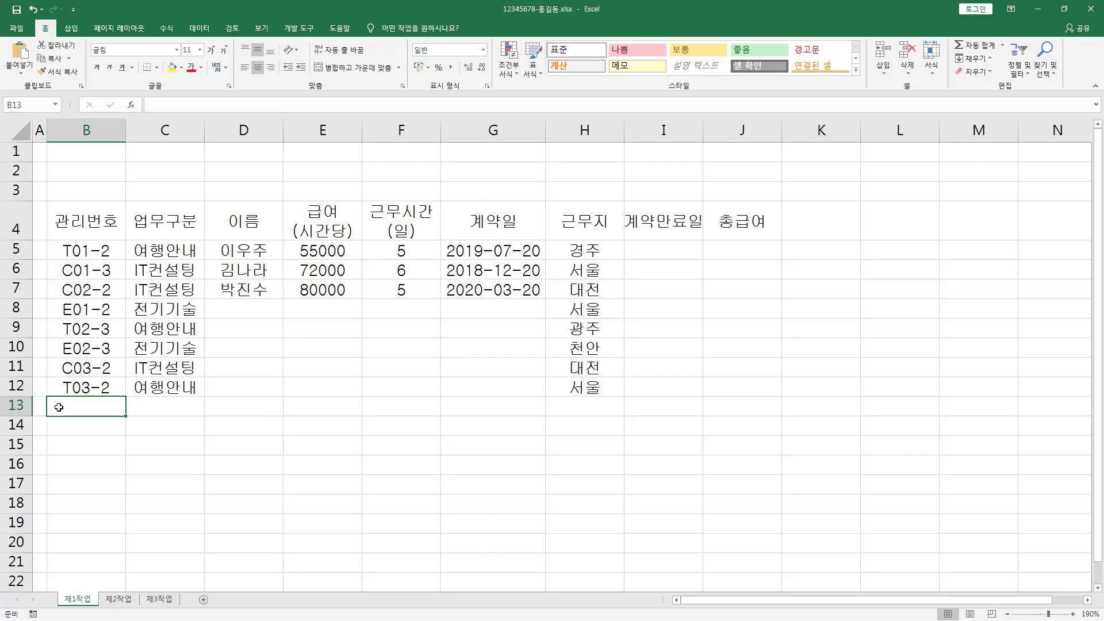
key("alt+Tab")
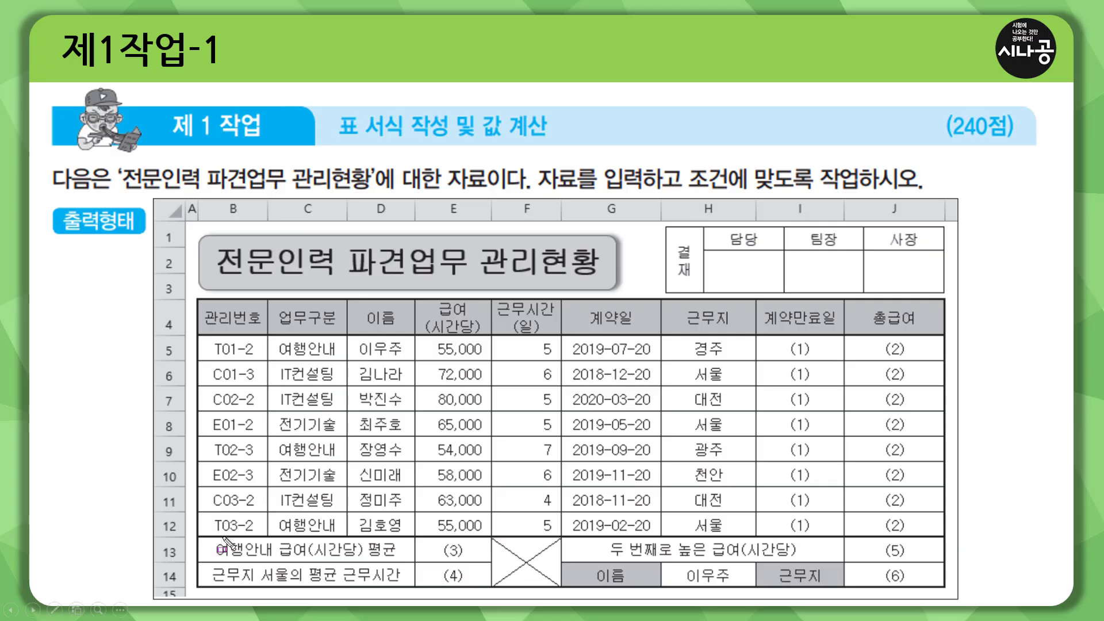
mouse_move(204, 539)
left_mouse_down()
mouse_move(293, 563)
mouse_move(401, 562)
left_mouse_up()
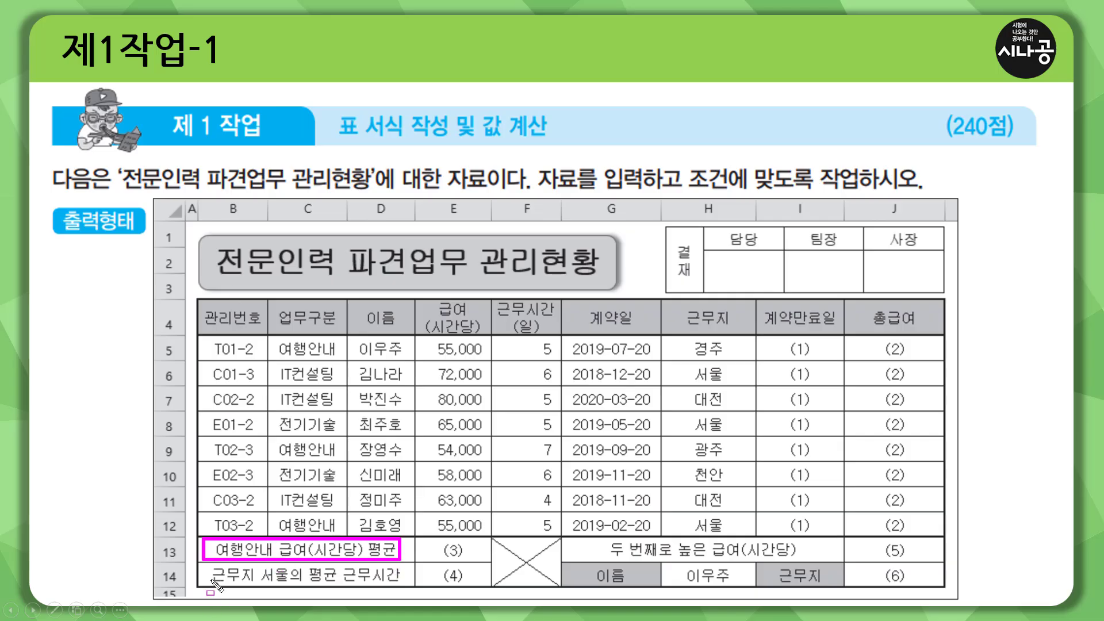
mouse_move(208, 588)
left_mouse_down()
mouse_move(380, 589)
mouse_move(407, 569)
left_mouse_up()
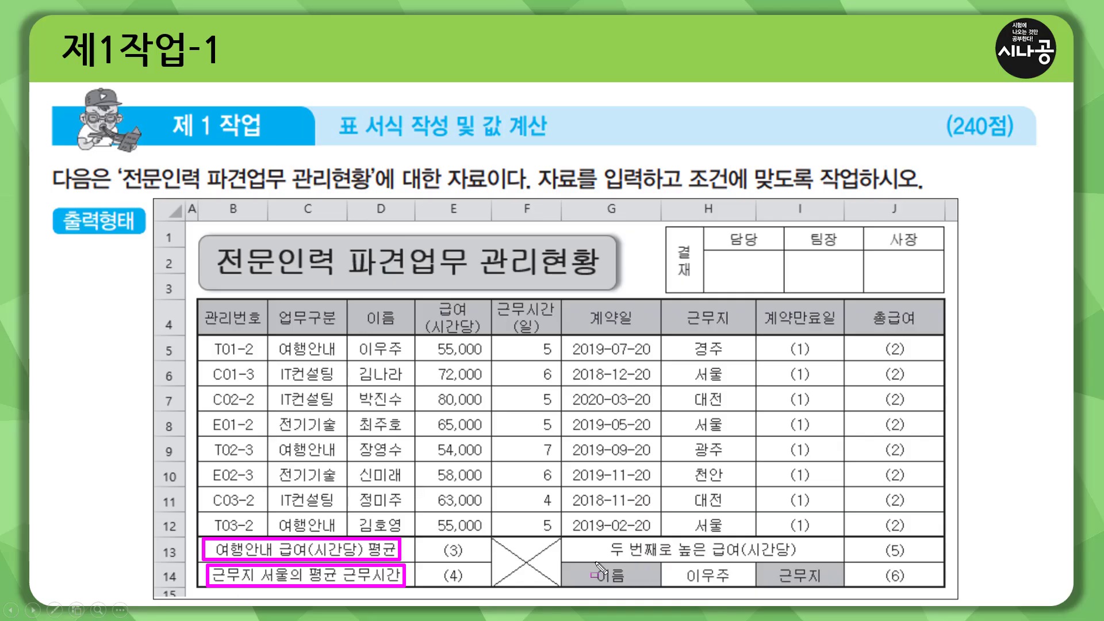
mouse_move(596, 561)
left_mouse_down()
mouse_move(728, 565)
mouse_move(808, 541)
left_mouse_up()
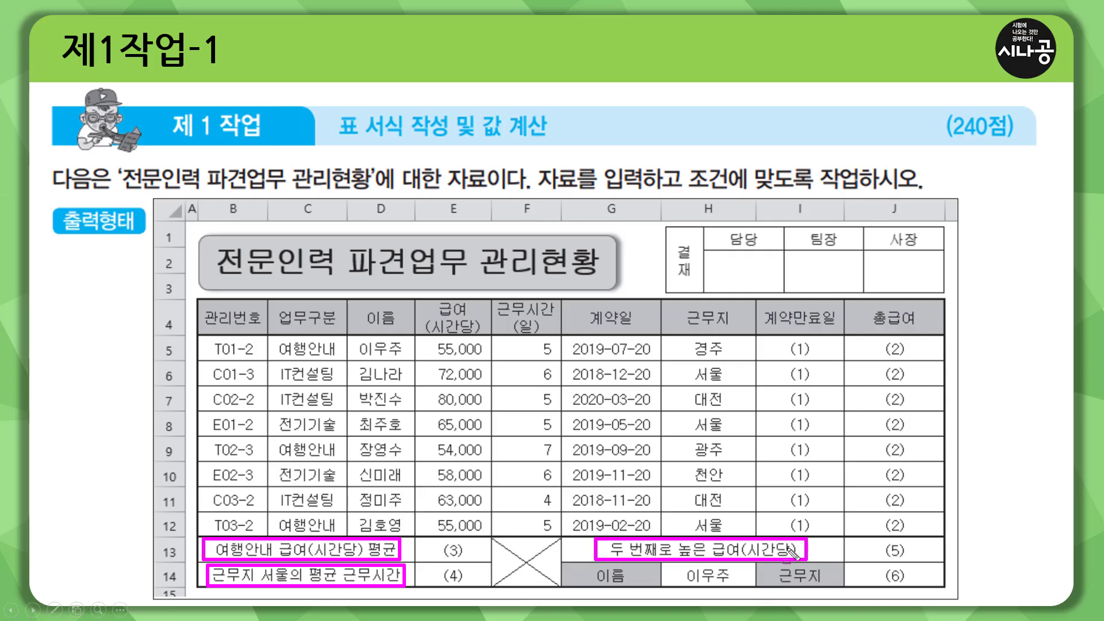
left_click_drag(603, 200, 625, 224)
left_click_drag(161, 544, 180, 562)
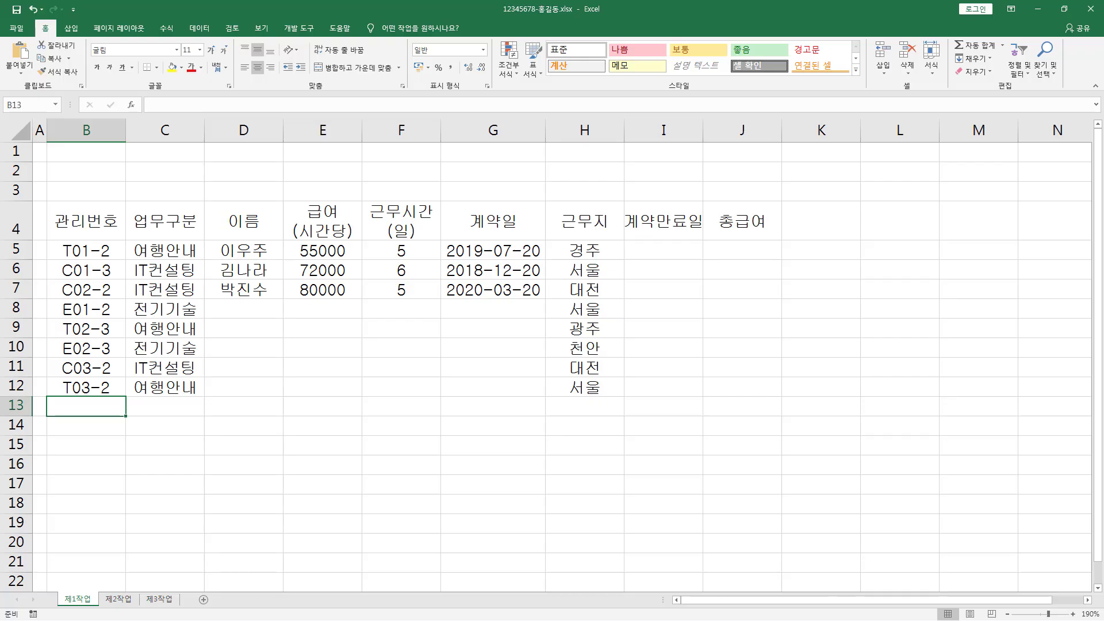
Enter the summary label "여행안내 급여(시간당) 평균" in cell B13.
type("행안")
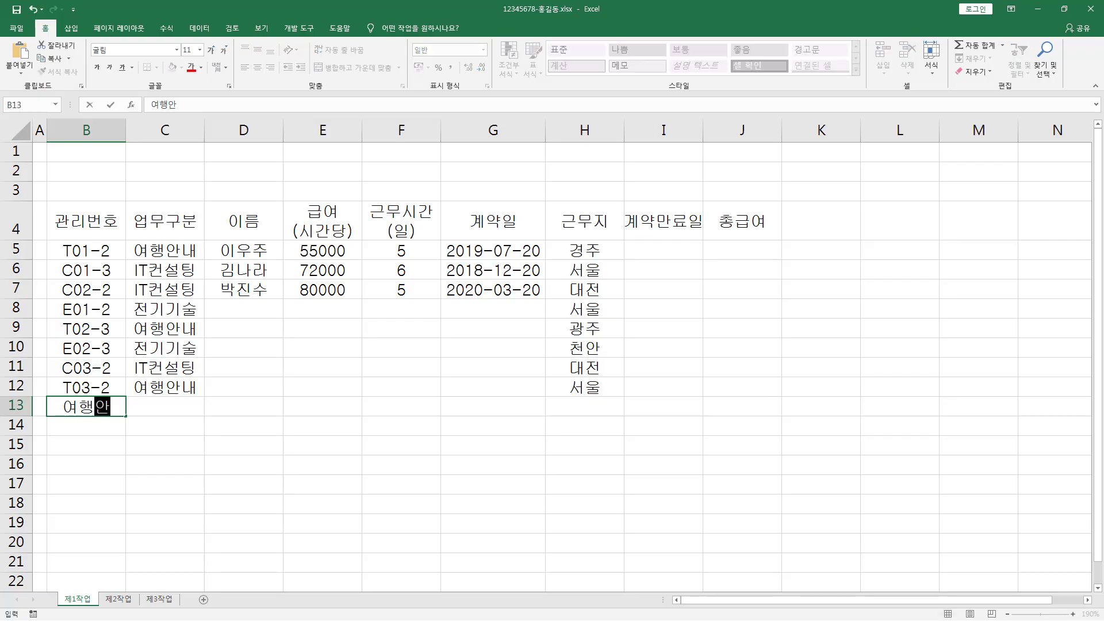
type("내 급여(")
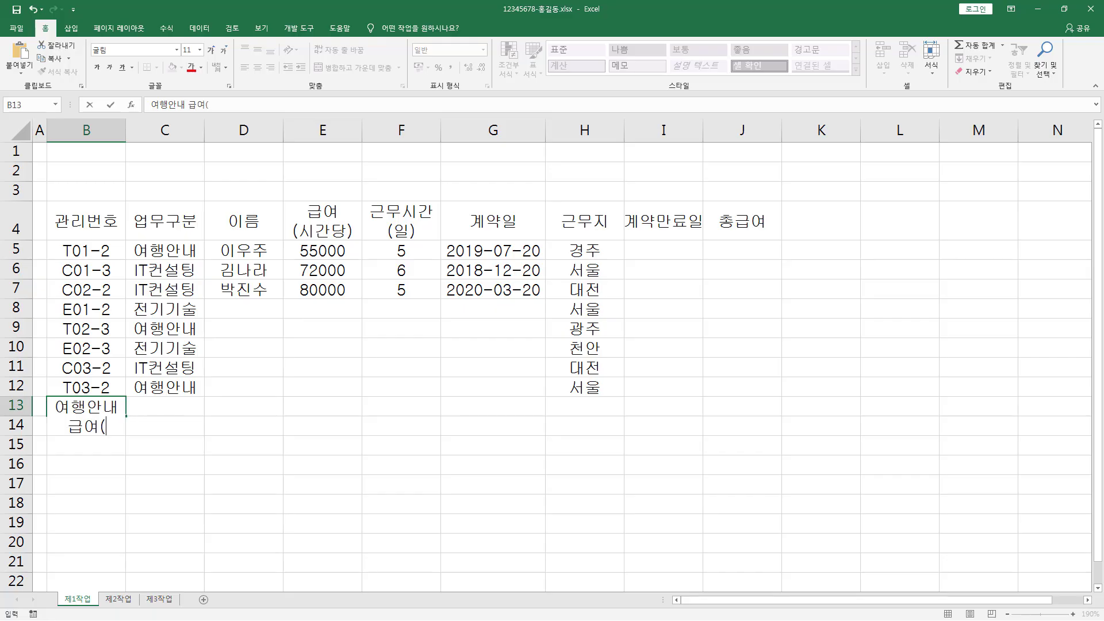
type("시간당)")
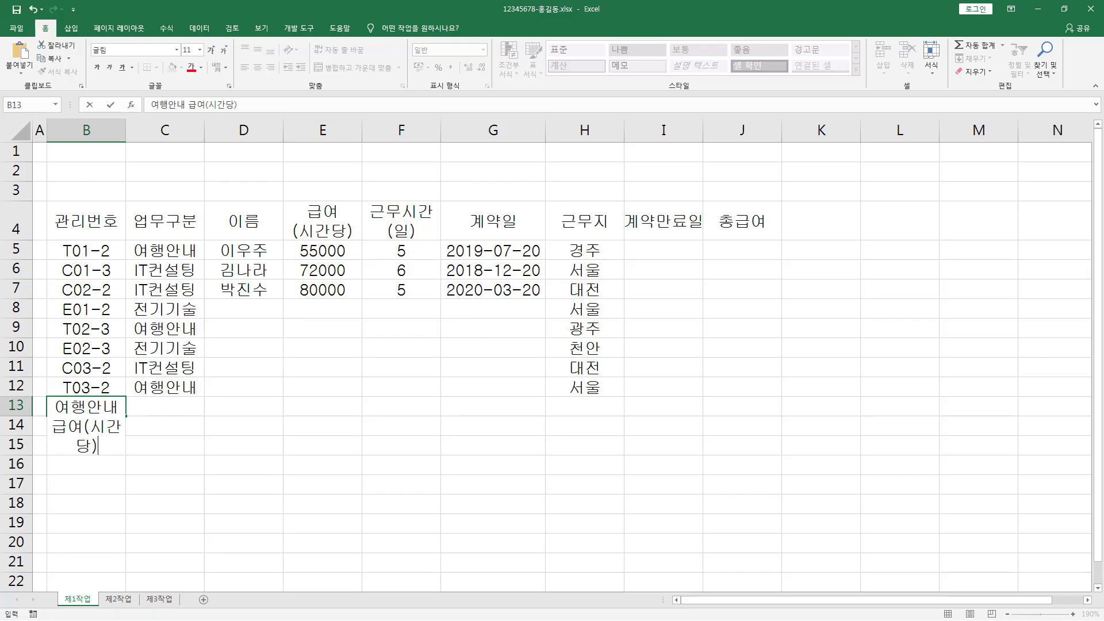
type(" 평ㄱ")
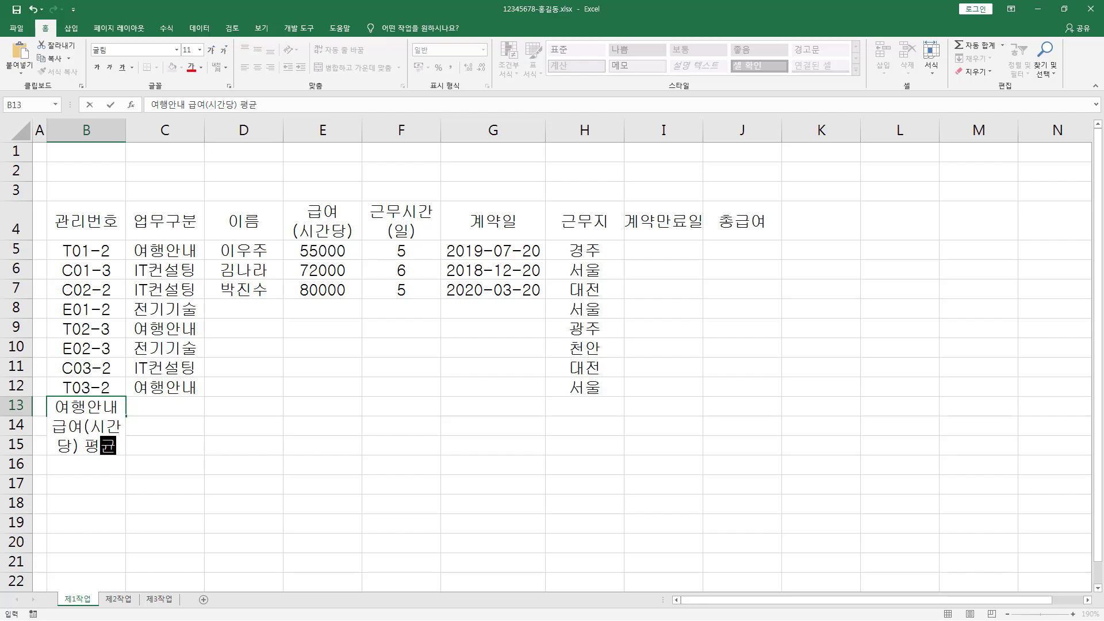
key("Return")
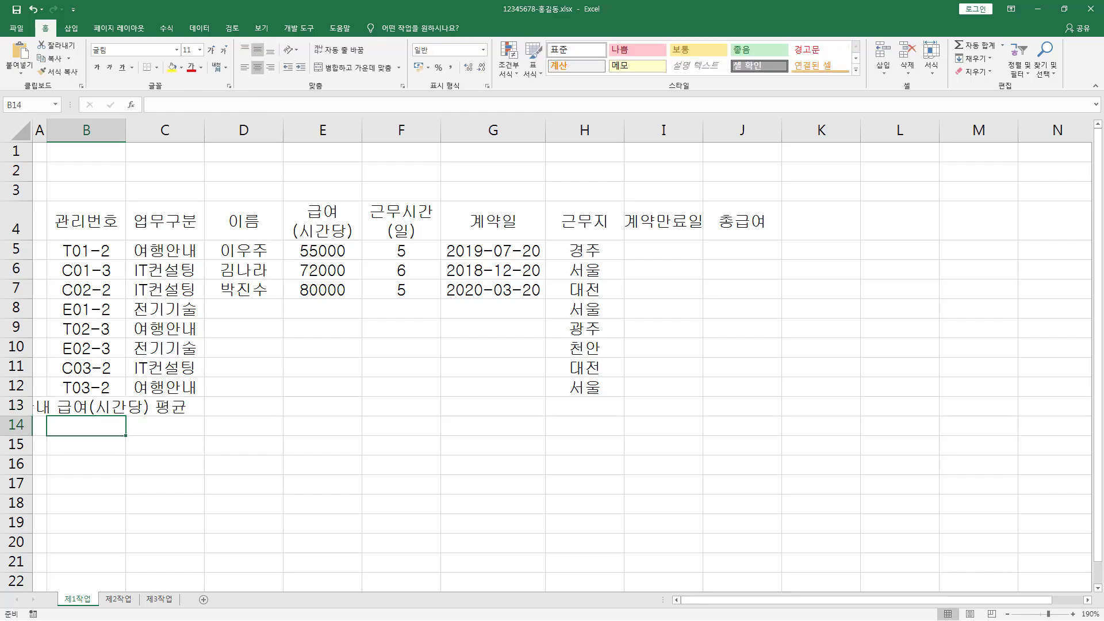
Enter the summary label "근무지 서울의 평균 근무시간" in cell B14.
type("근무")
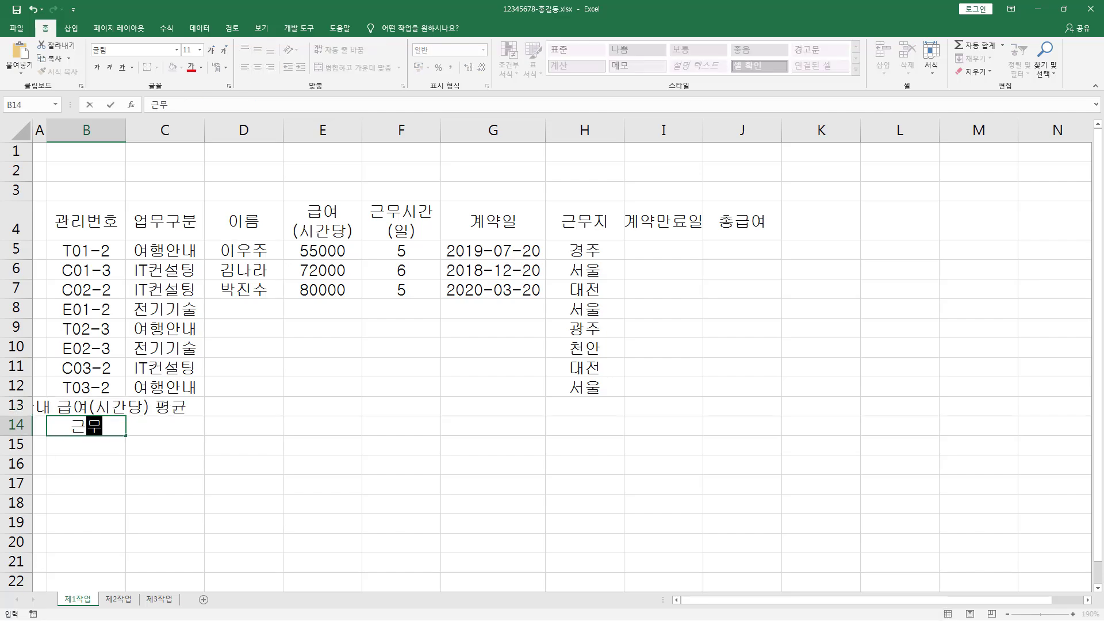
type("지 서으")
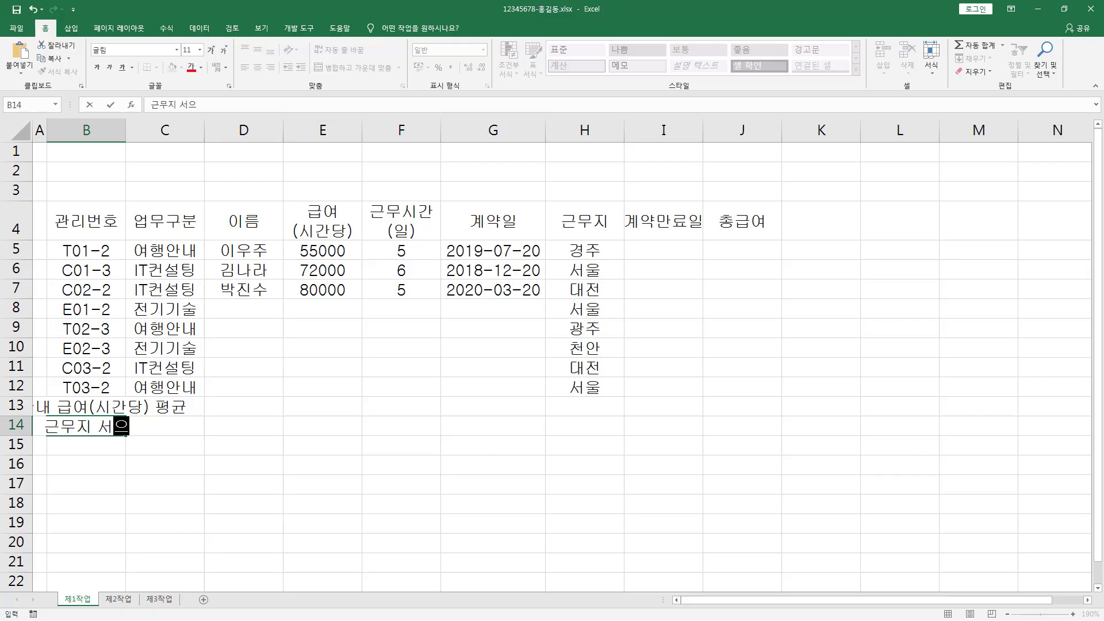
type("의 ")
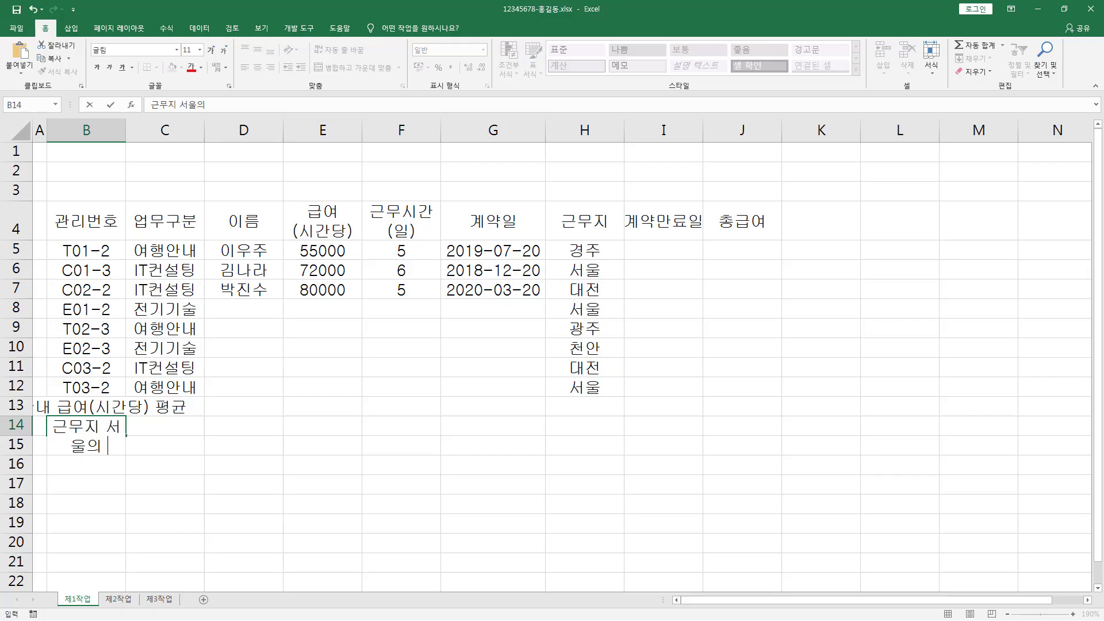
type("평균 근무시간")
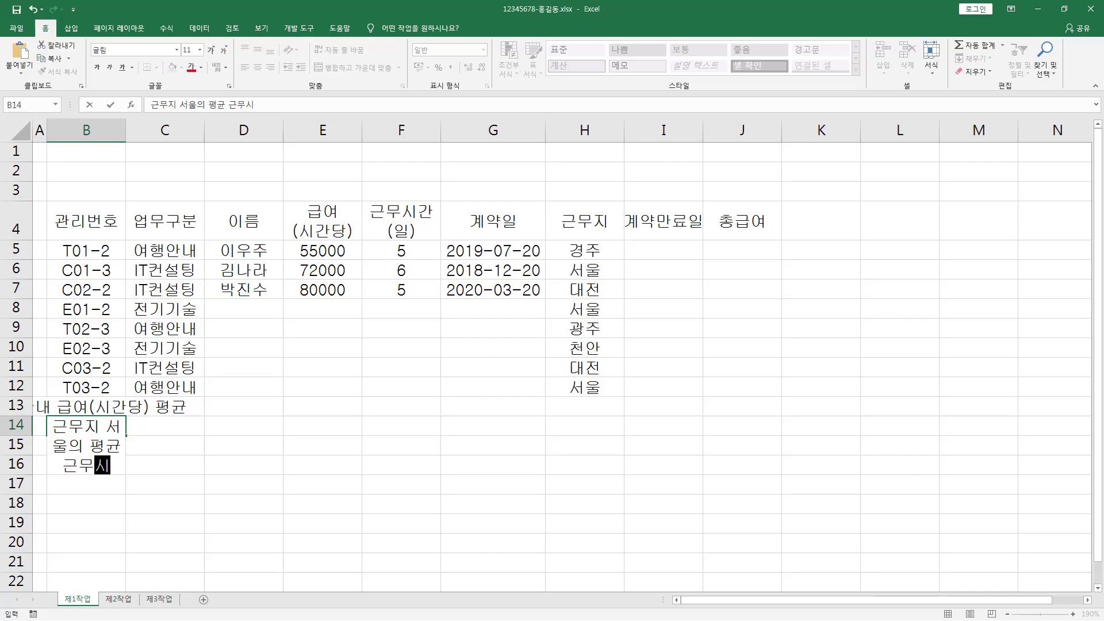
key("ctrl+Return")
key("Return")
key("Up")
key("Up")
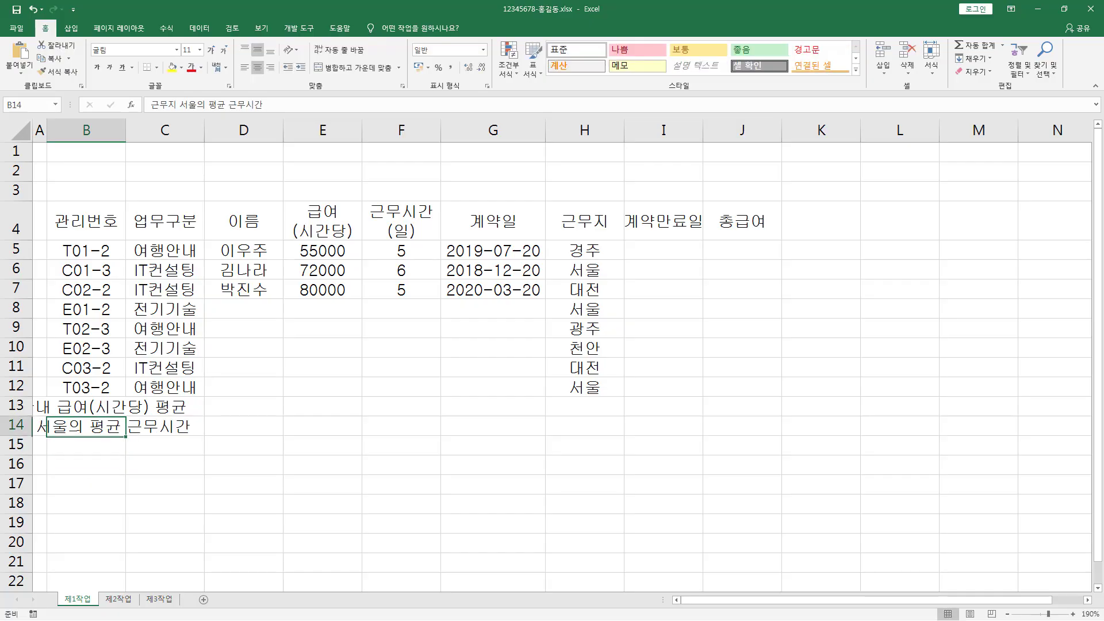
Enter the summary label "두 번째로 높은 급여(시간당)" in cell G13.
left_click(497, 405)
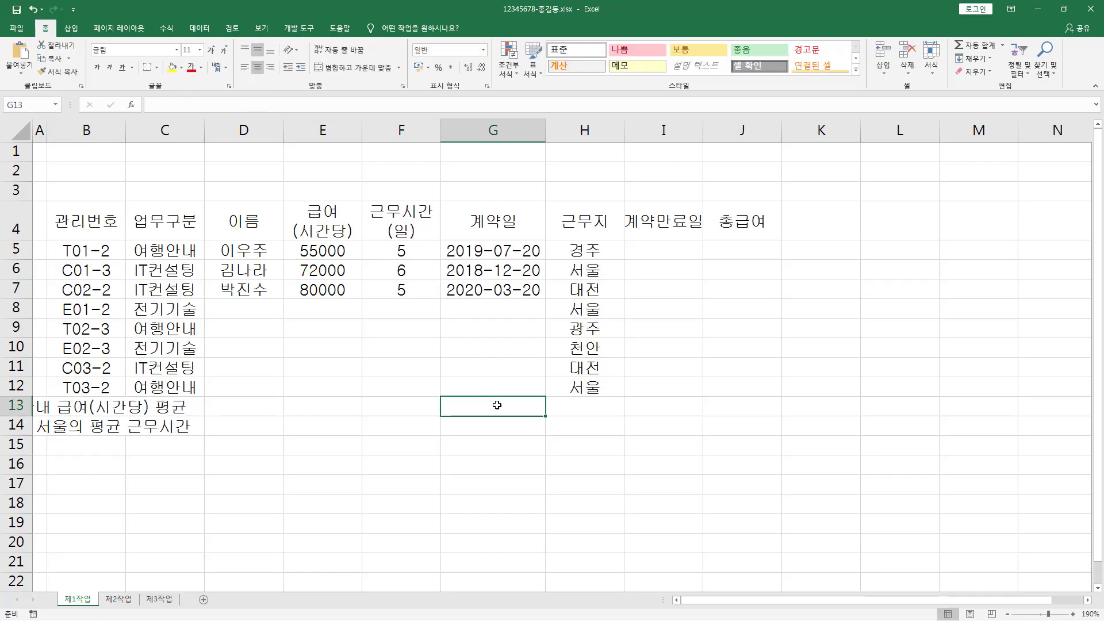
type("두")
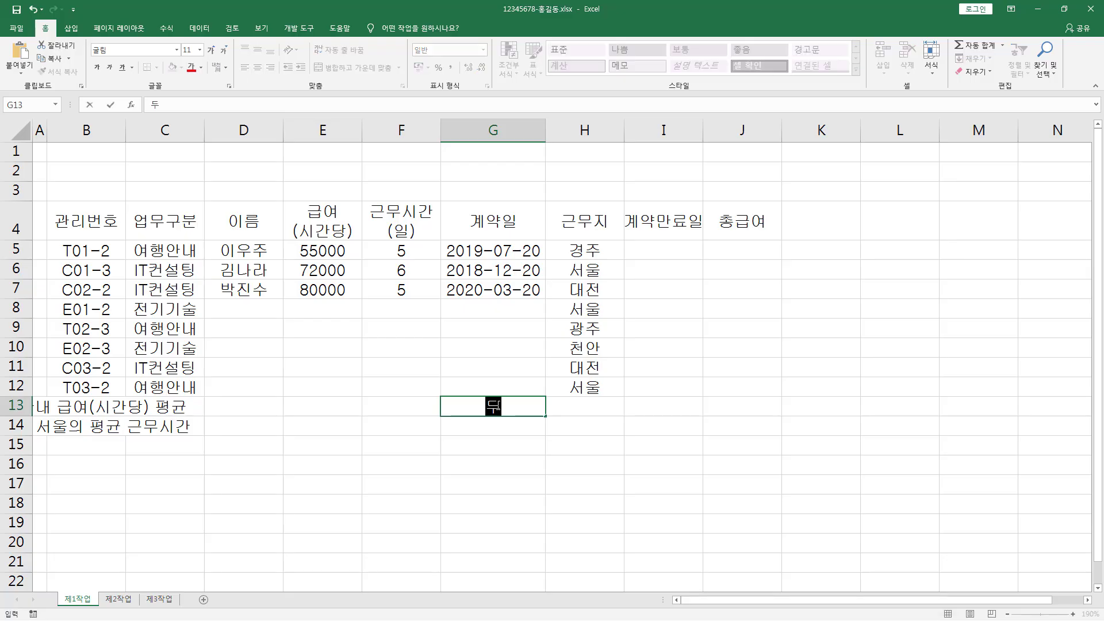
type(" 번째로 높")
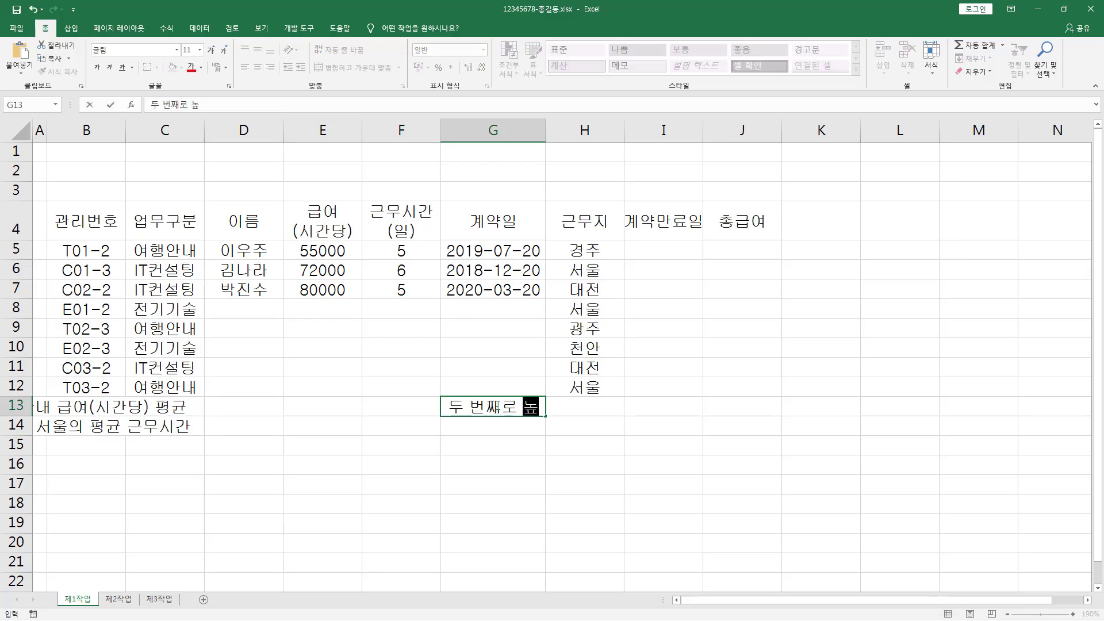
type("은 급여")
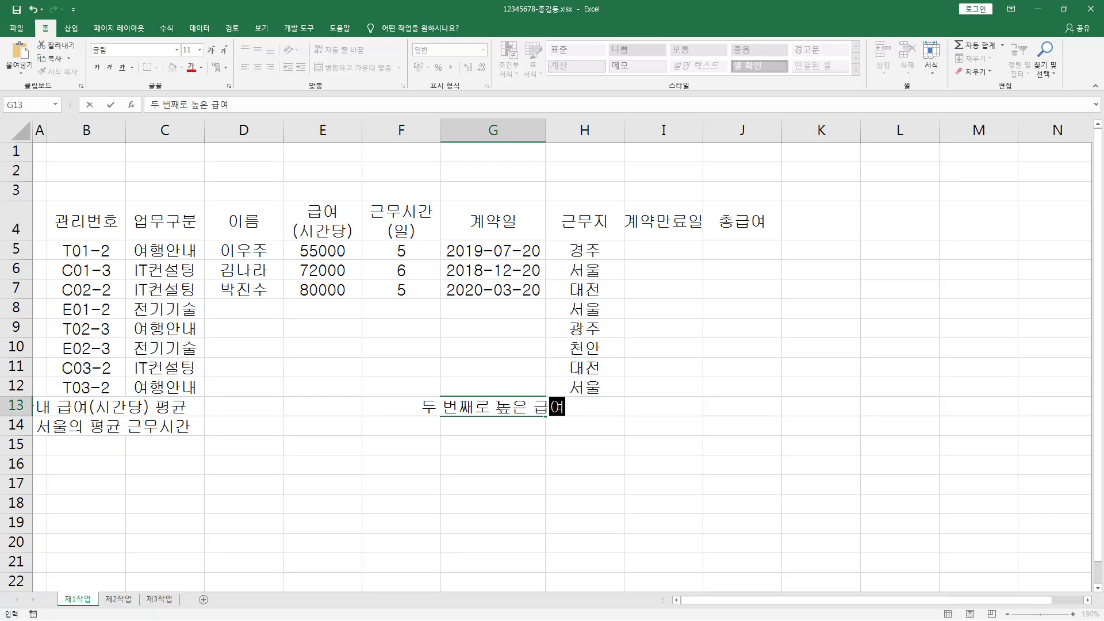
type("(시간ㄷ당)")
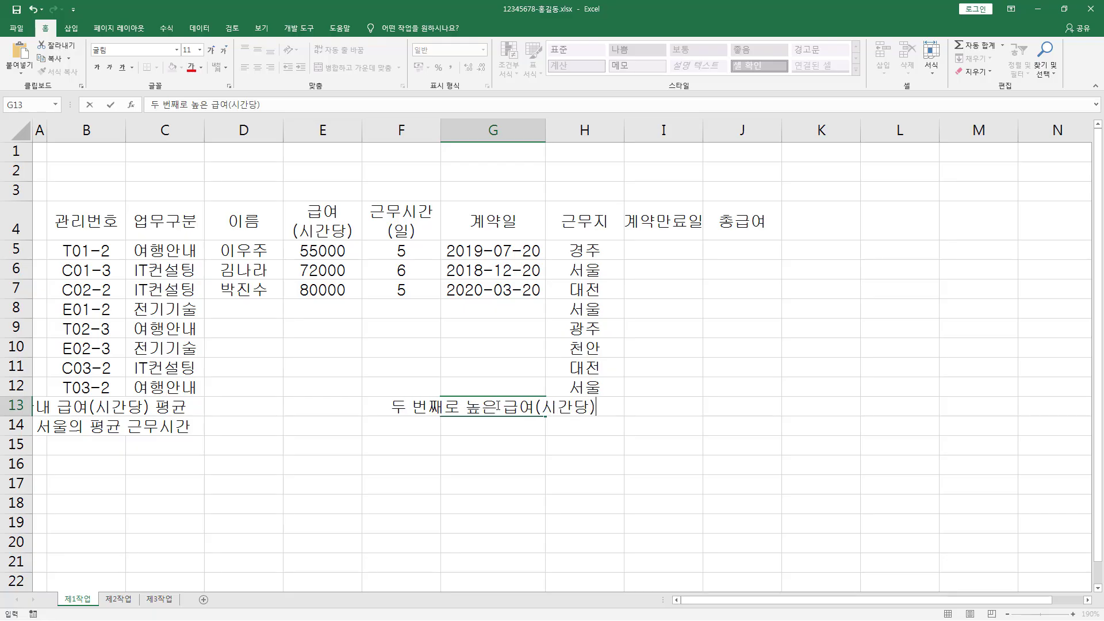
key("Return")
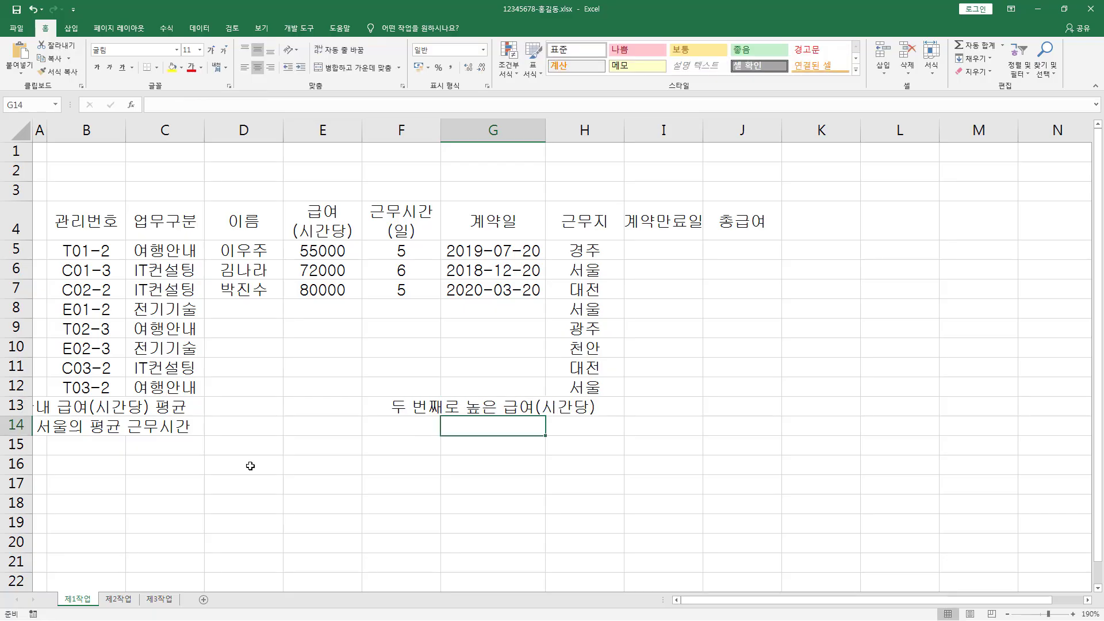
Switch to the exam task slide and mark the row 13 and 14 labels from column G onward and their starting cell position.
left_click(80, 407)
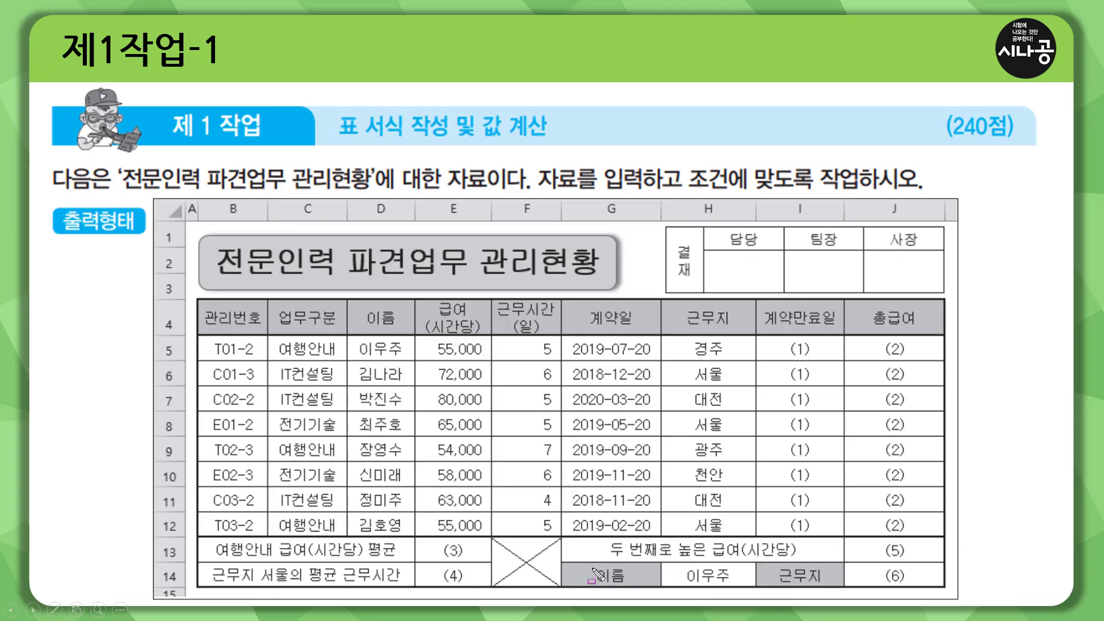
left_click_drag(587, 565, 616, 587)
mouse_move(673, 563)
left_mouse_down()
mouse_move(736, 590)
mouse_move(802, 578)
mouse_move(831, 588)
left_mouse_up()
mouse_move(587, 564)
left_mouse_down()
mouse_move(627, 597)
mouse_move(643, 591)
left_mouse_up()
left_click_drag(611, 556, 787, 558)
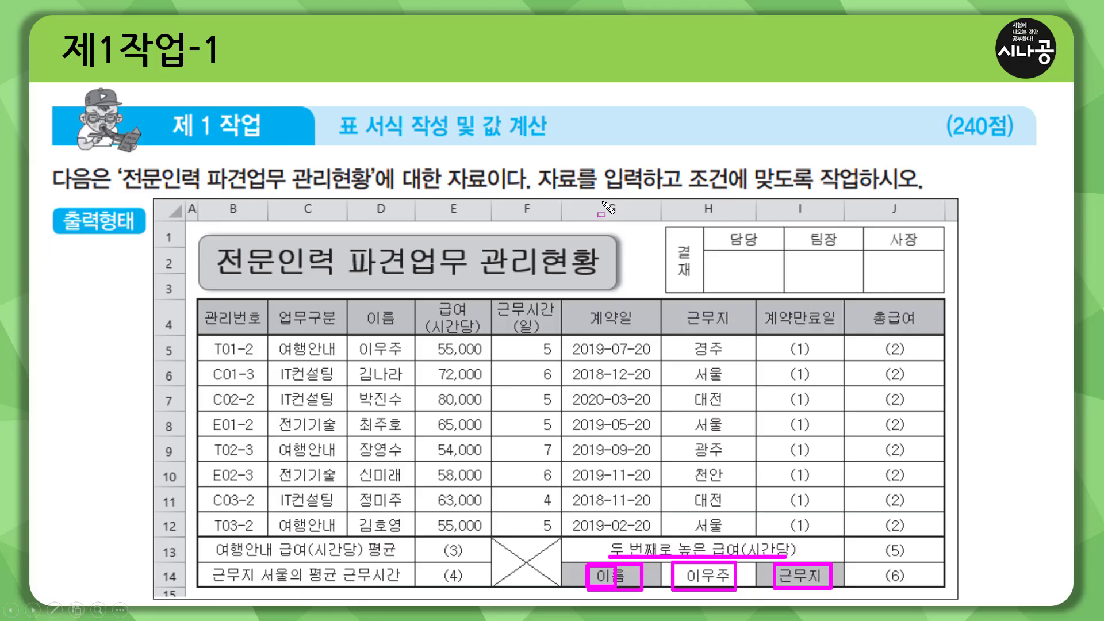
left_click_drag(601, 194, 631, 222)
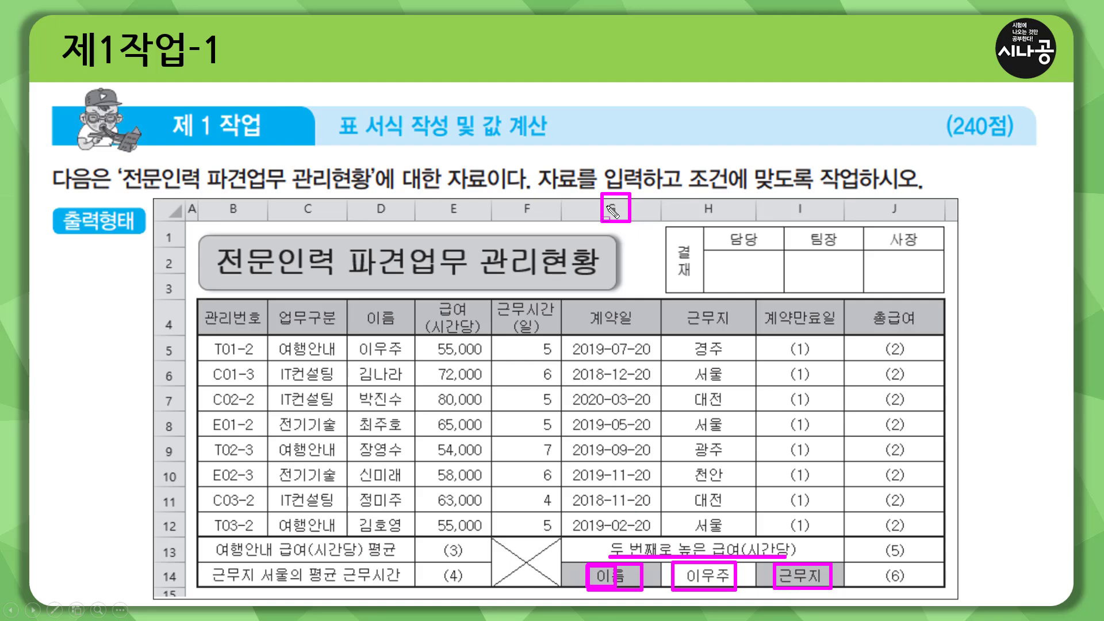
left_click_drag(161, 564, 191, 588)
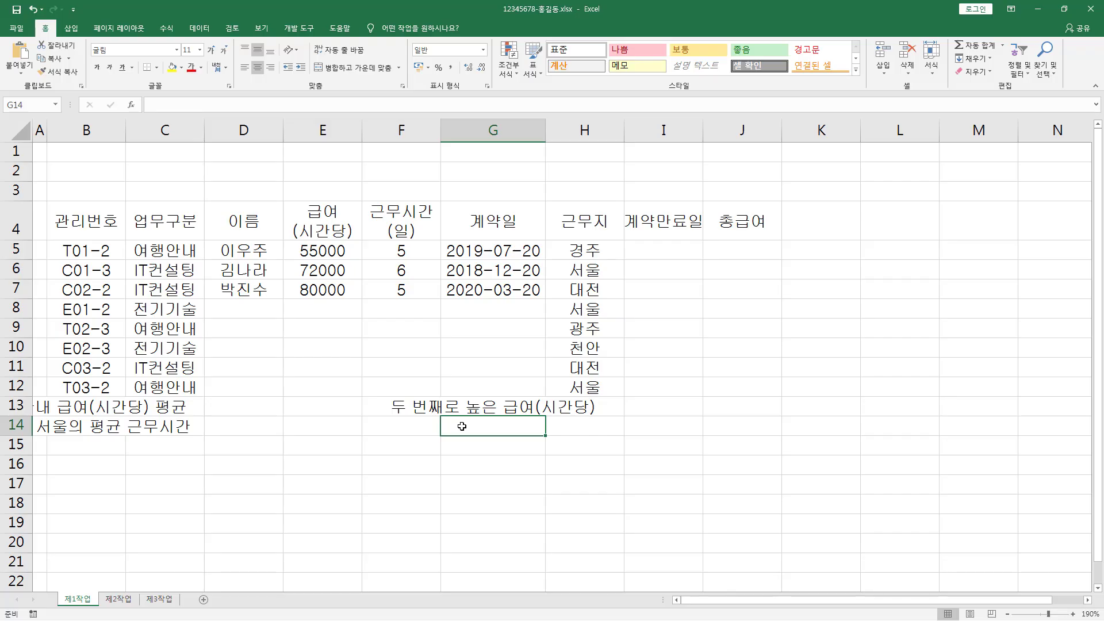
Back in Excel, enter "이름" in G14, the employee's name in H14 and "근무지" in I14.
type("이름")
key("Tab")
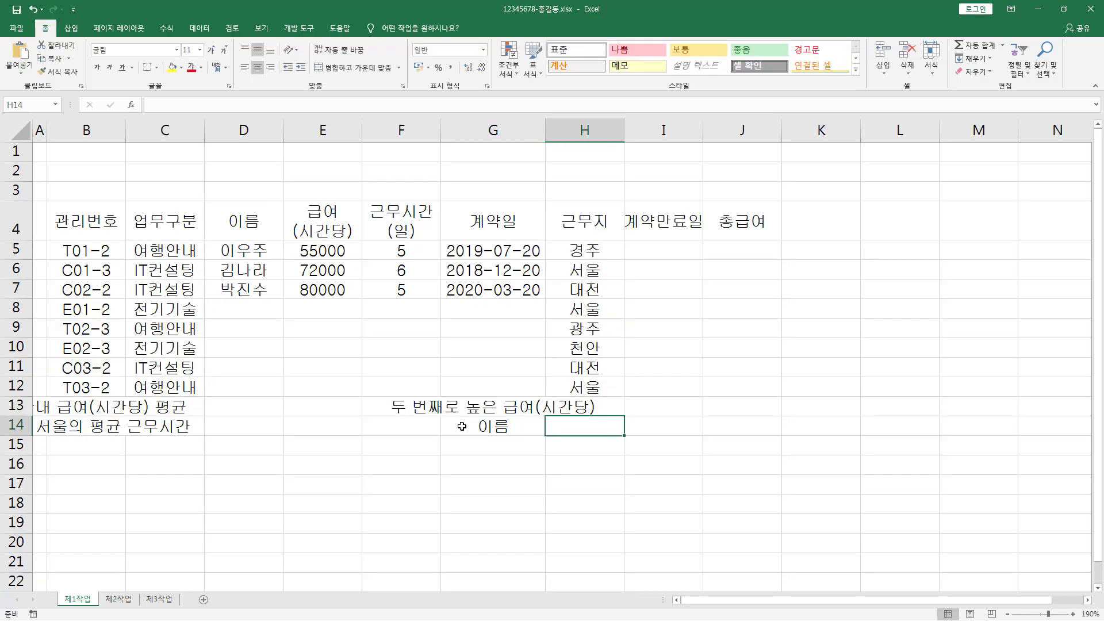
type("이우주")
key("Tab")
type("근무")
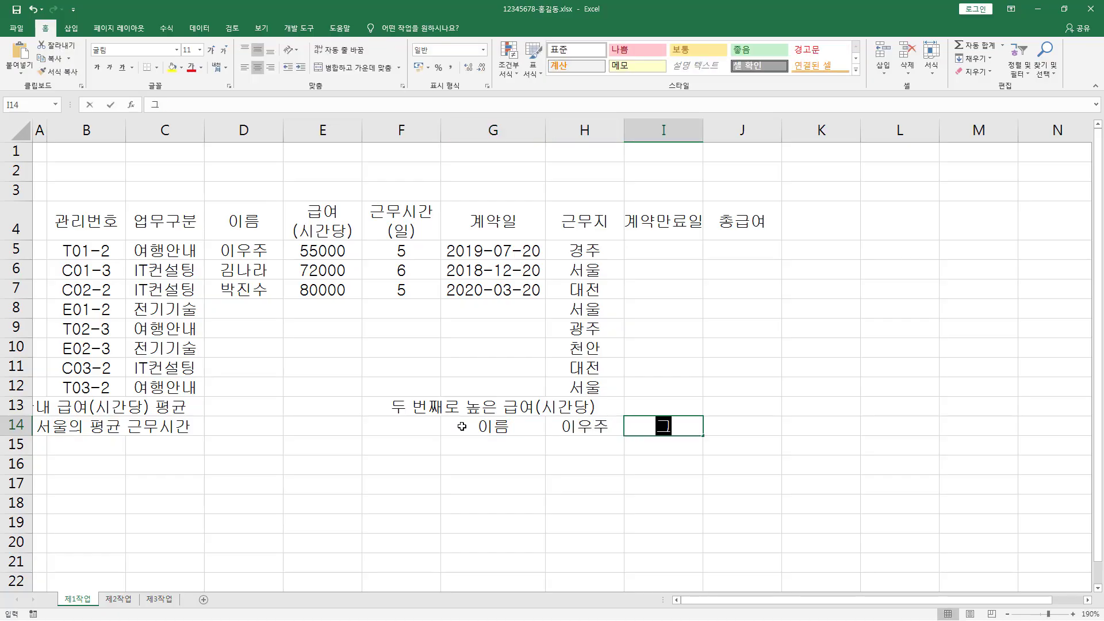
type("지")
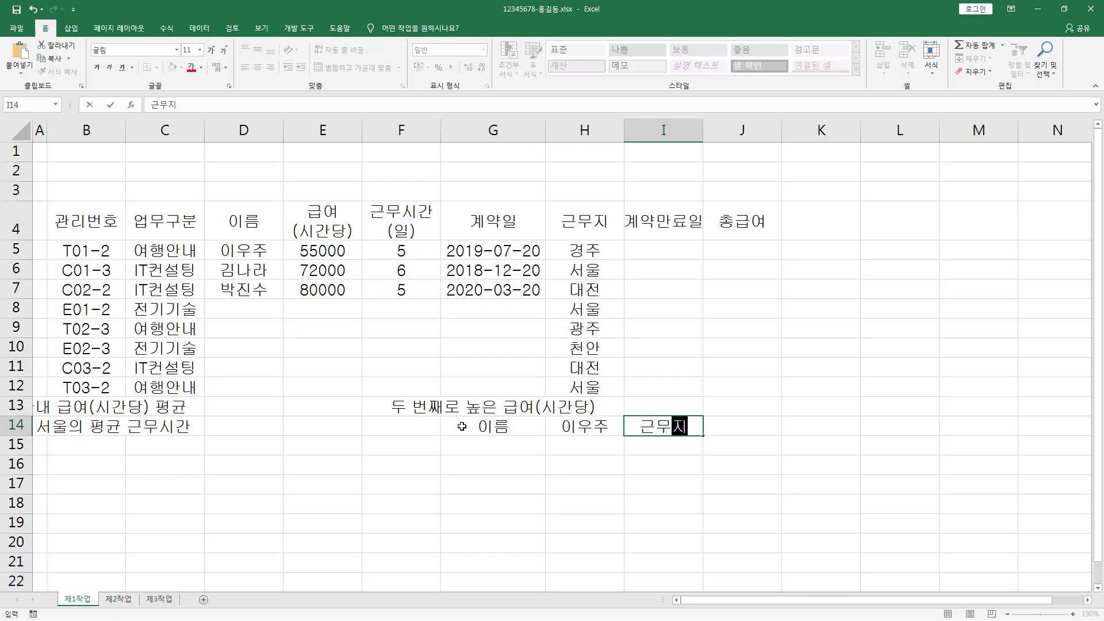
left_click(561, 423)
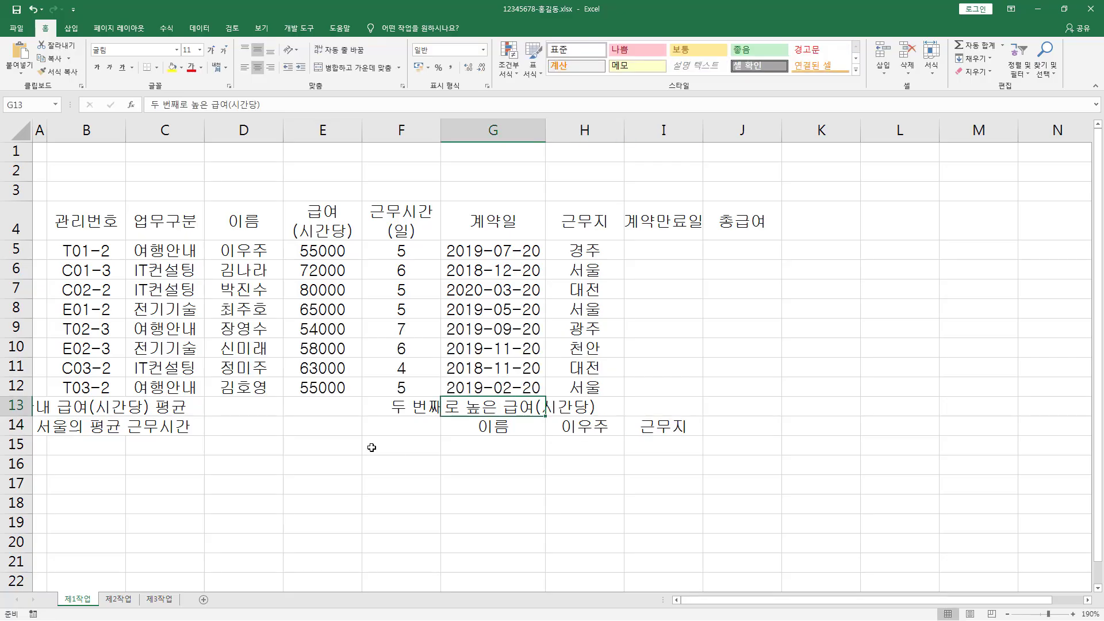
Switch to the task conditions slide, mark the title's shape, shadow, text and formatting requirements, and clear the markings.
left_click(371, 446)
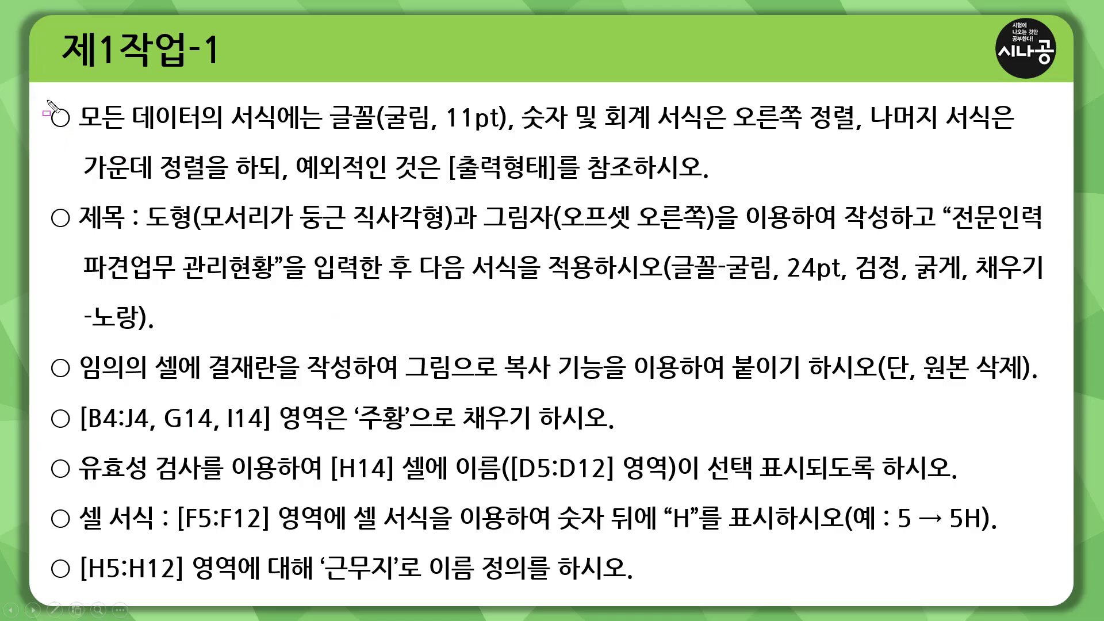
left_click_drag(48, 111, 47, 103)
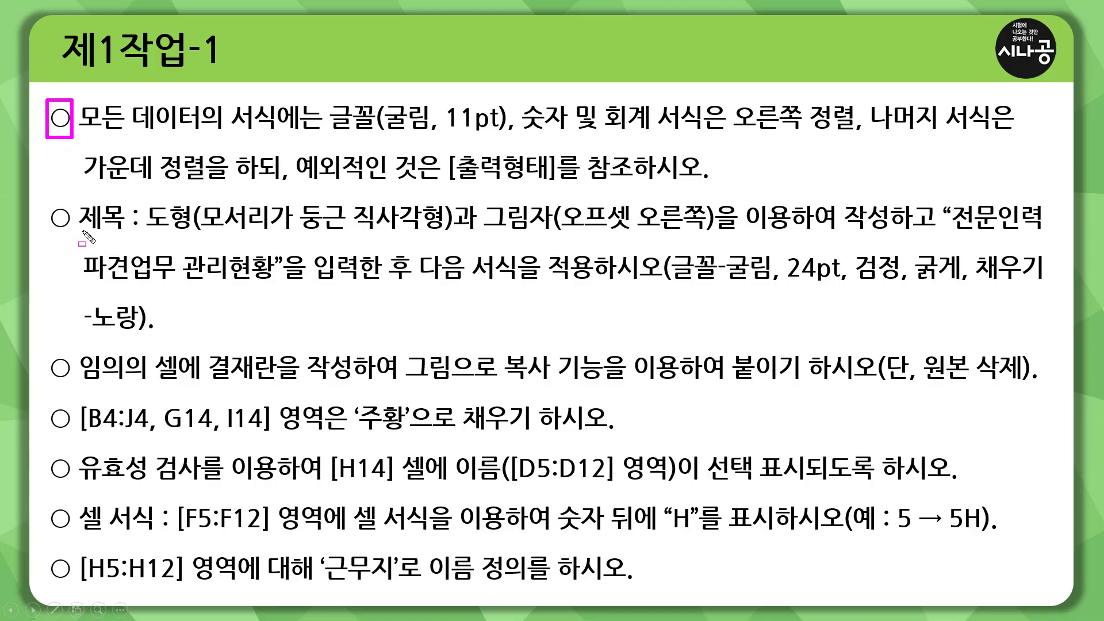
mouse_move(48, 202)
left_mouse_down()
mouse_move(119, 235)
mouse_move(189, 233)
left_mouse_up()
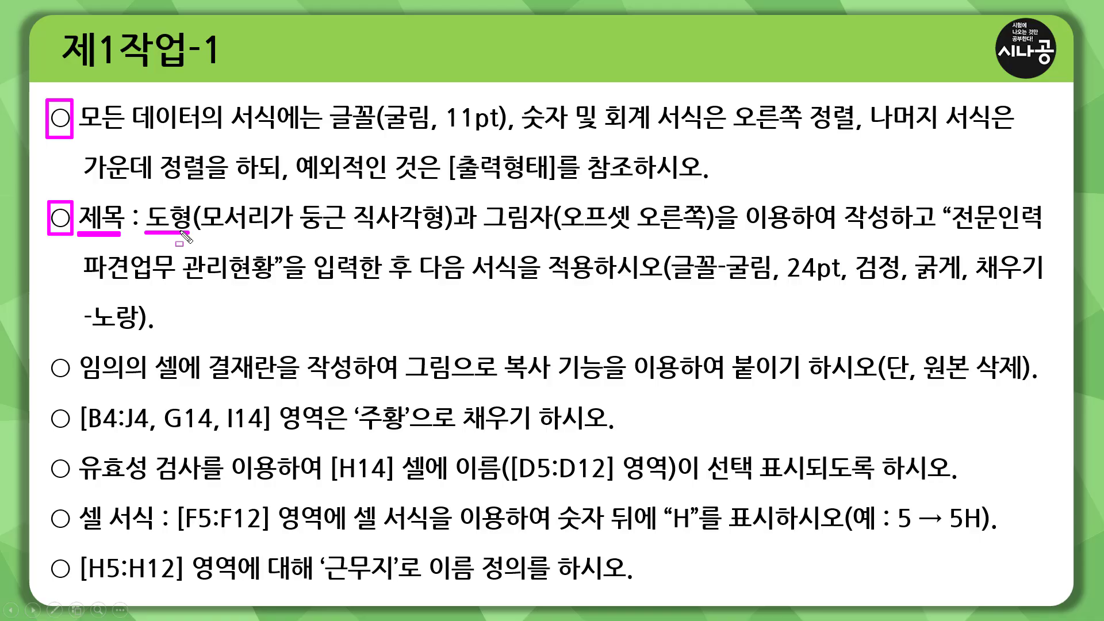
left_click_drag(203, 233, 443, 233)
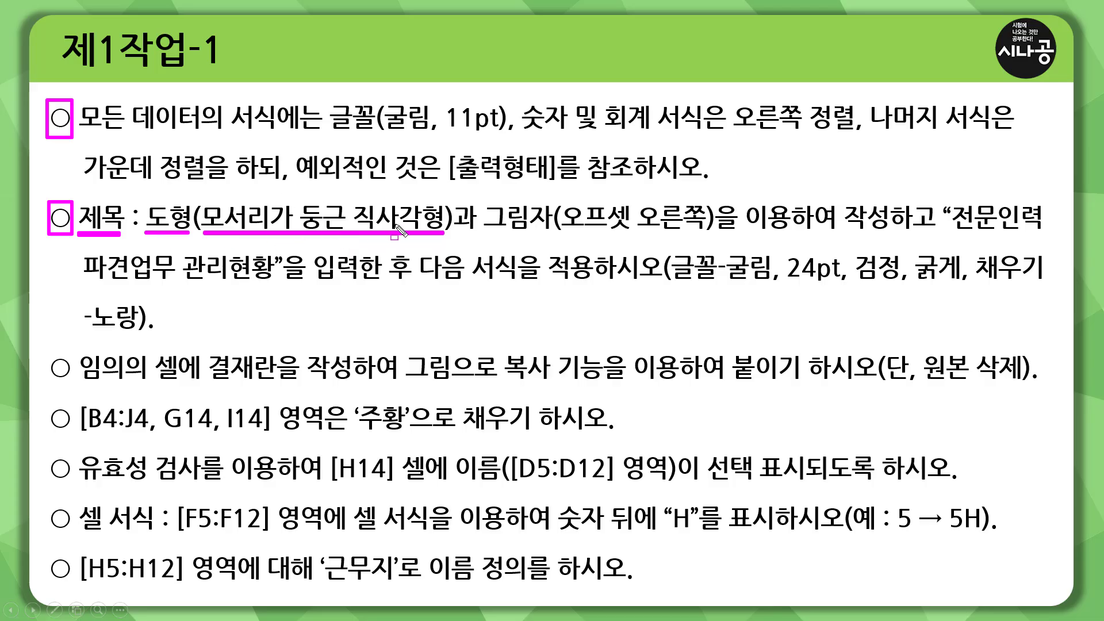
left_click_drag(954, 234, 1036, 235)
left_click_drag(82, 282, 371, 284)
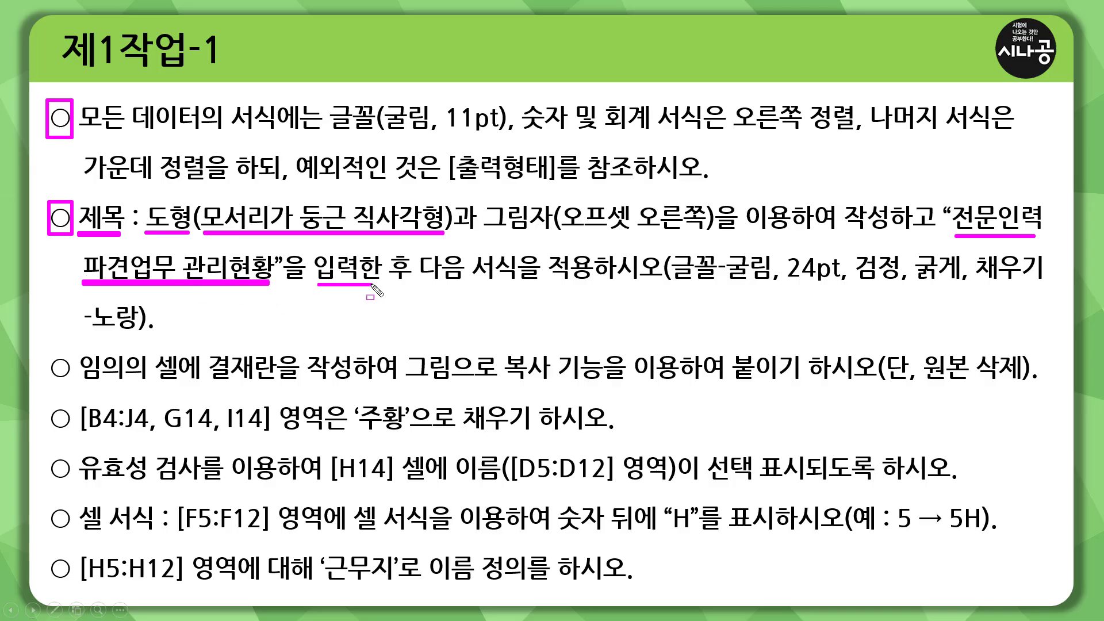
left_click_drag(674, 285, 1034, 284)
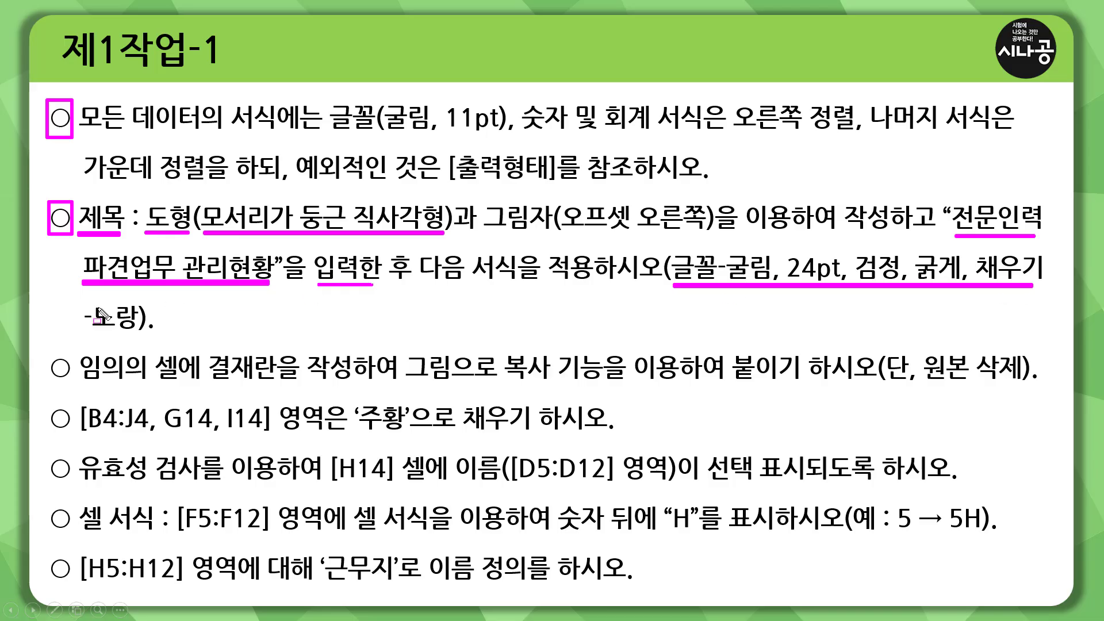
left_click_drag(76, 337, 147, 336)
mouse_move(481, 195)
left_mouse_down()
mouse_move(551, 235)
mouse_move(704, 236)
left_mouse_up()
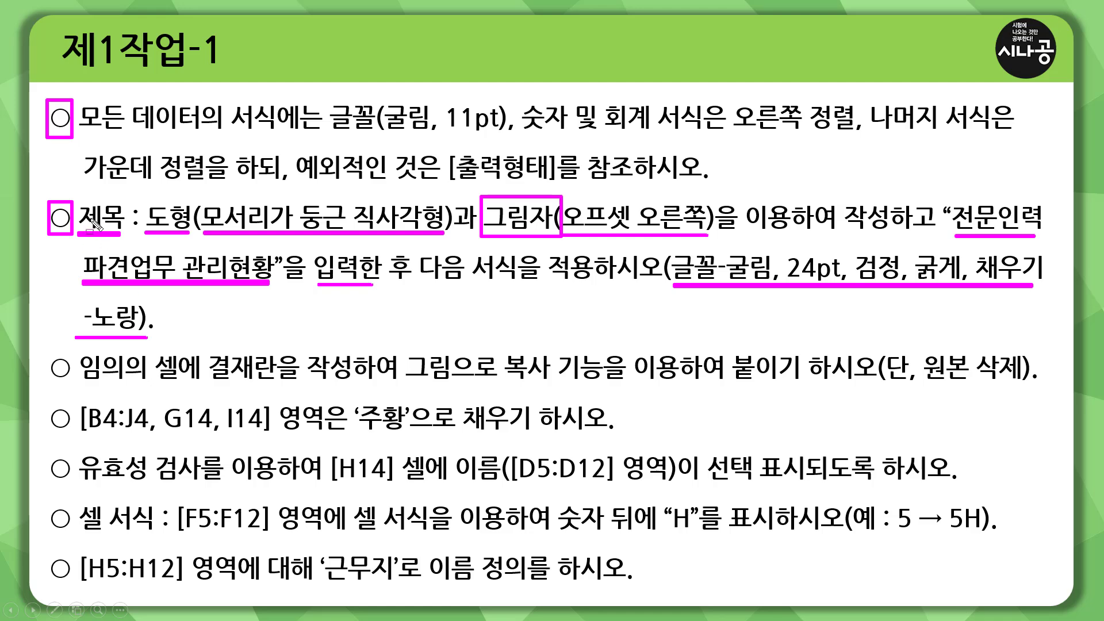
key("e")
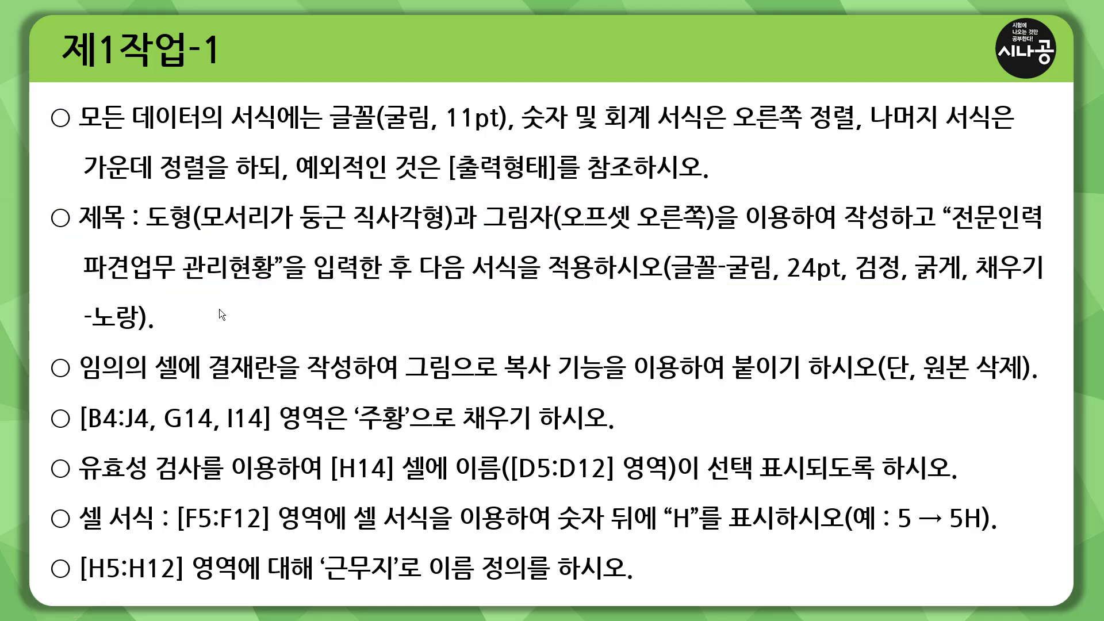
Return to the output format slide, mark the title shape's extent across rows 1 to 3 and columns B to G, and switch back to Excel.
key("Page_Up")
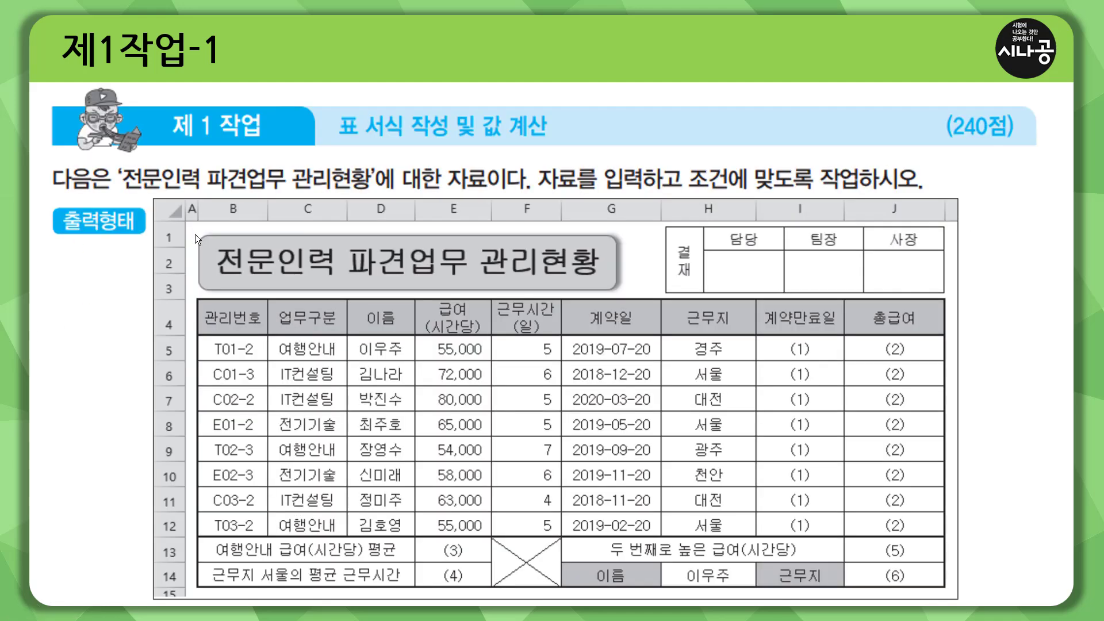
mouse_move(195, 233)
left_mouse_down()
mouse_move(196, 251)
mouse_move(509, 294)
mouse_move(626, 296)
left_mouse_up()
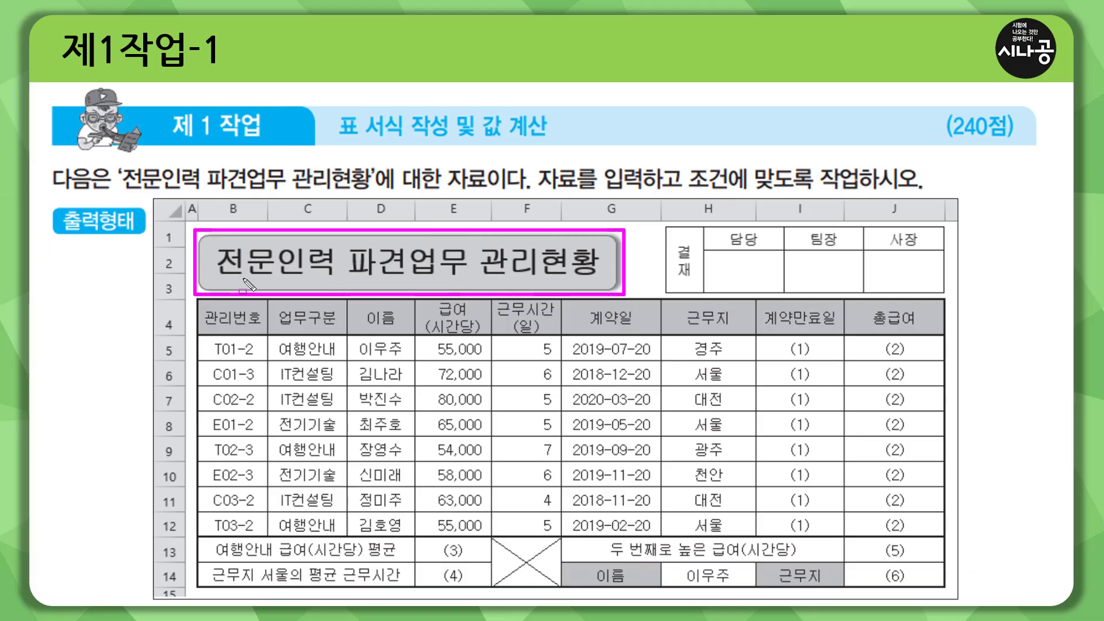
key("e")
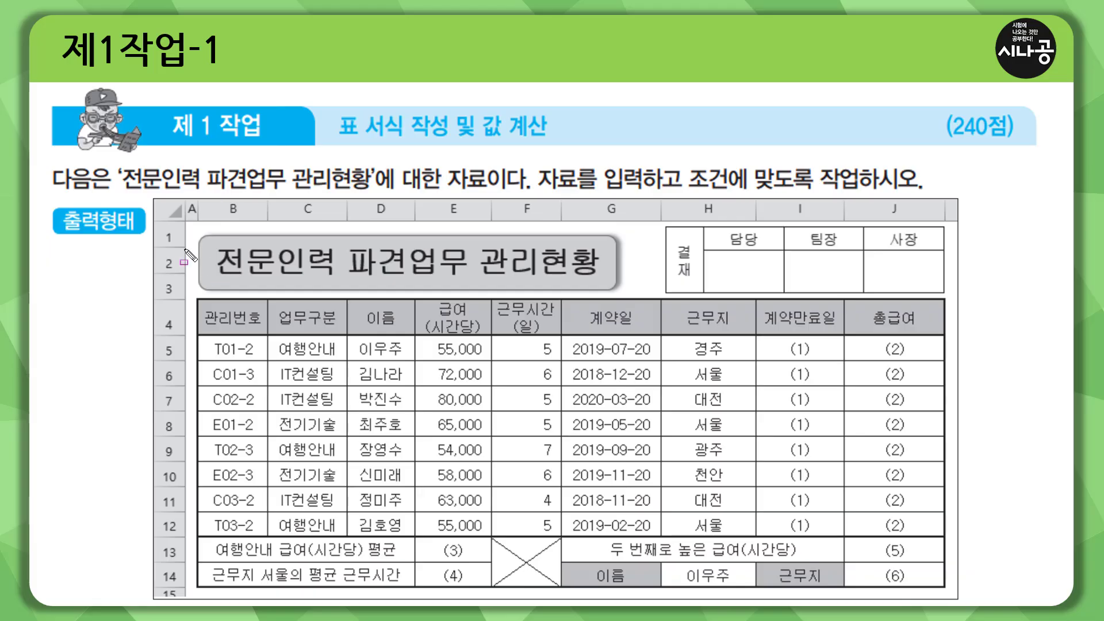
mouse_move(160, 236)
left_mouse_down()
mouse_move(158, 226)
mouse_move(179, 296)
left_mouse_up()
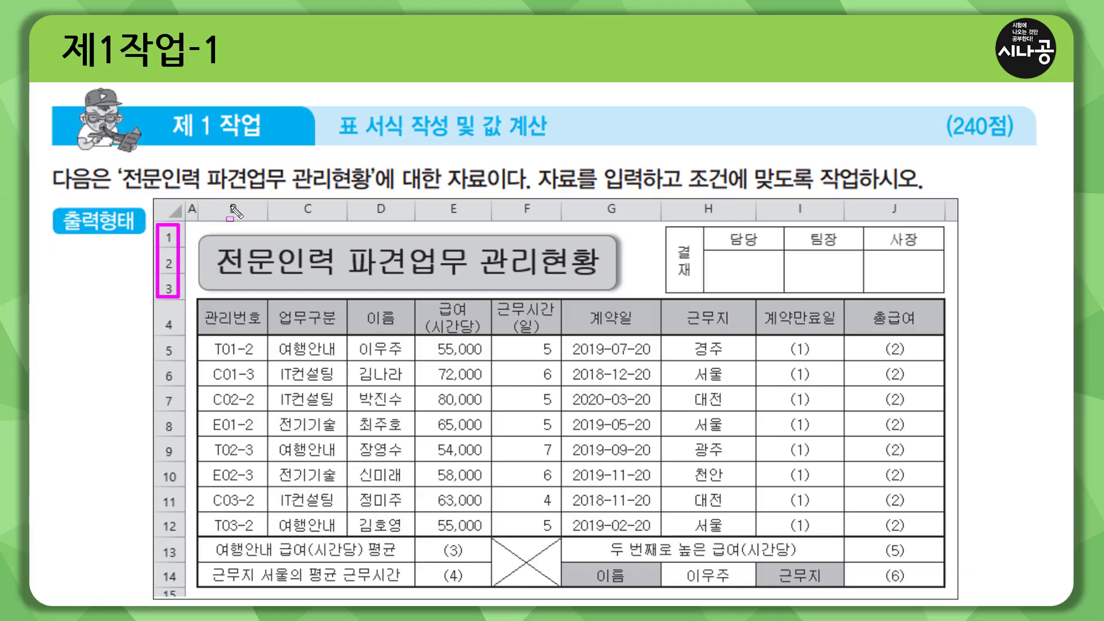
left_click_drag(198, 219, 197, 301)
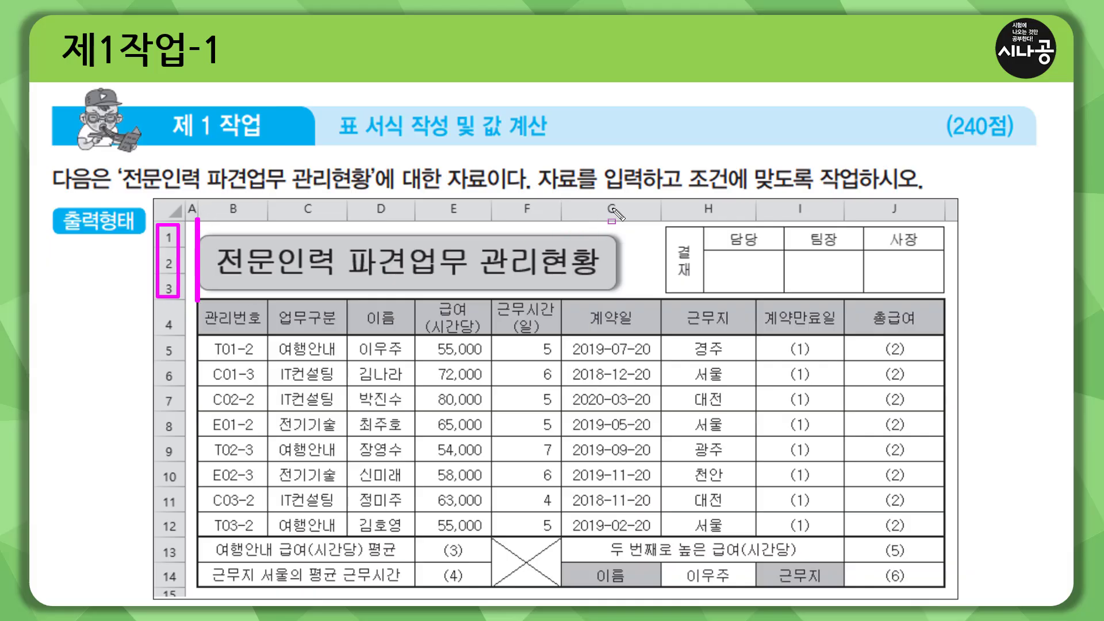
left_click_drag(613, 215, 616, 293)
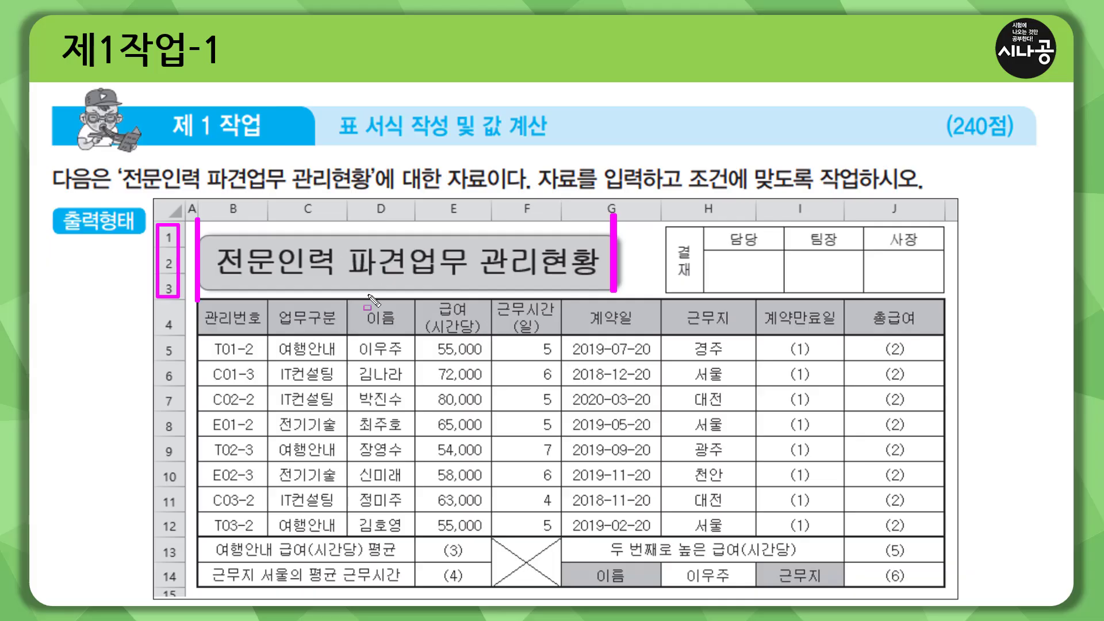
key("Escape")
key("alt+Tab")
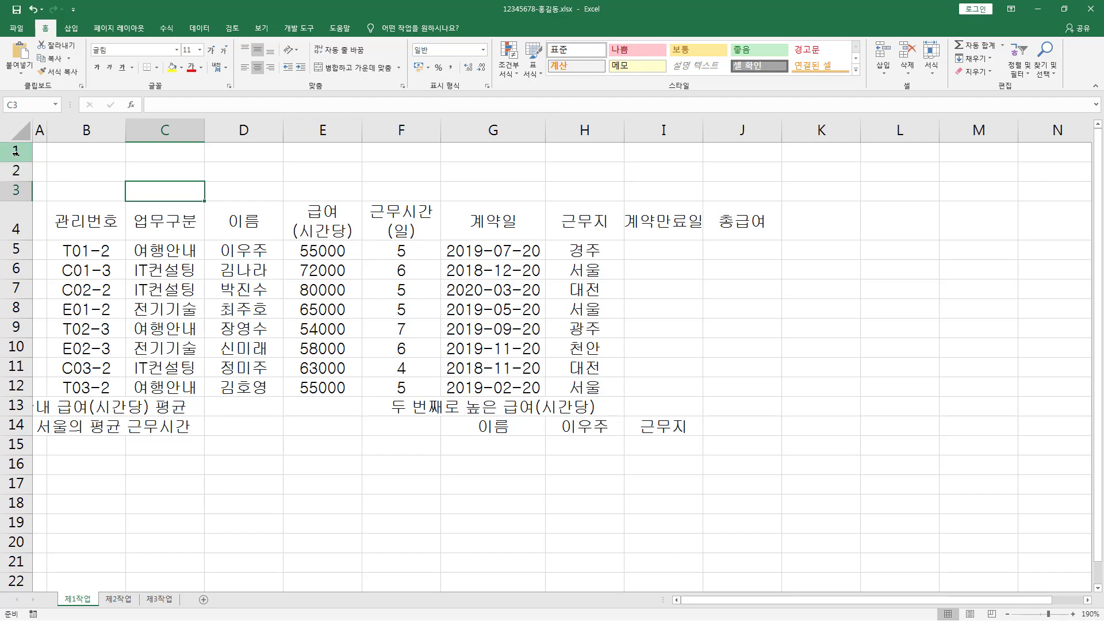
Mark rows 1 to 3 above the table as the title area, and clear the marking.
left_click_drag(16, 151, 22, 187)
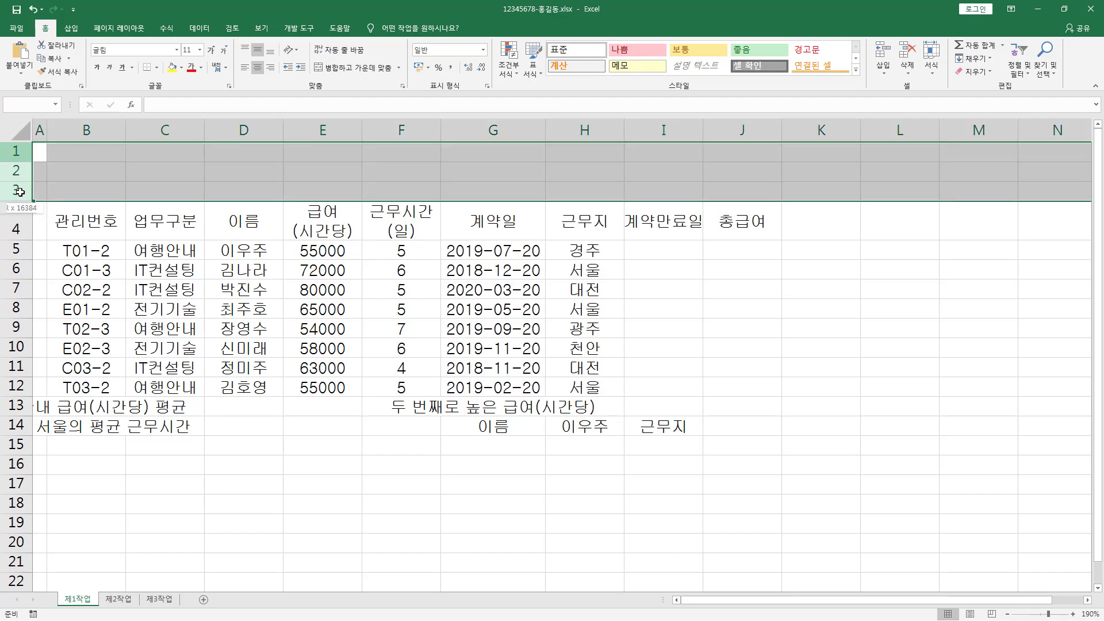
left_click(84, 172)
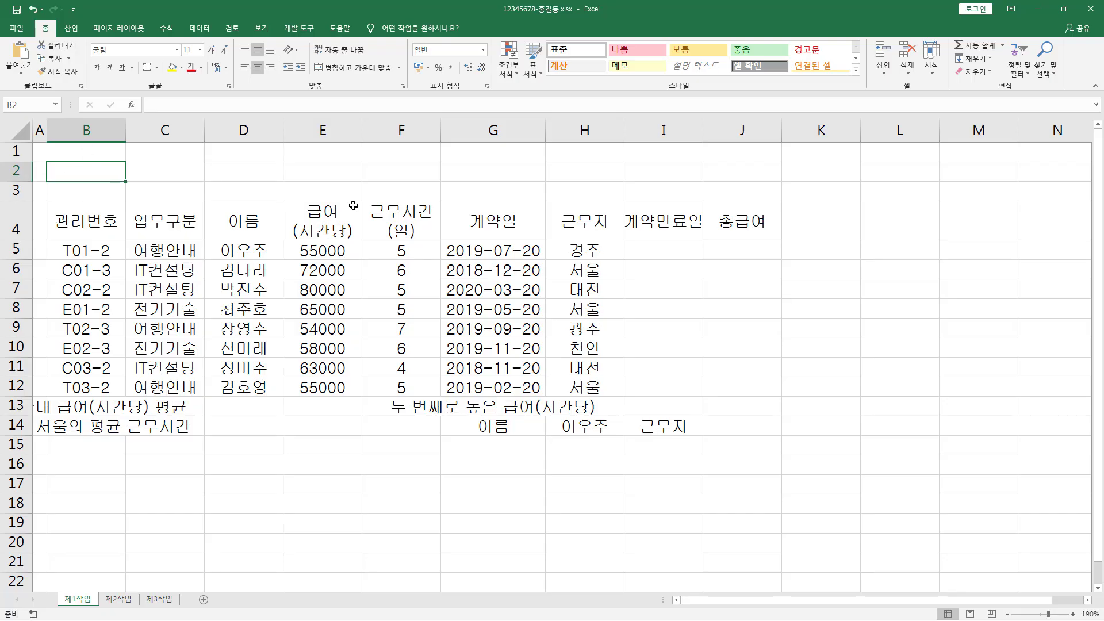
left_click(16, 151)
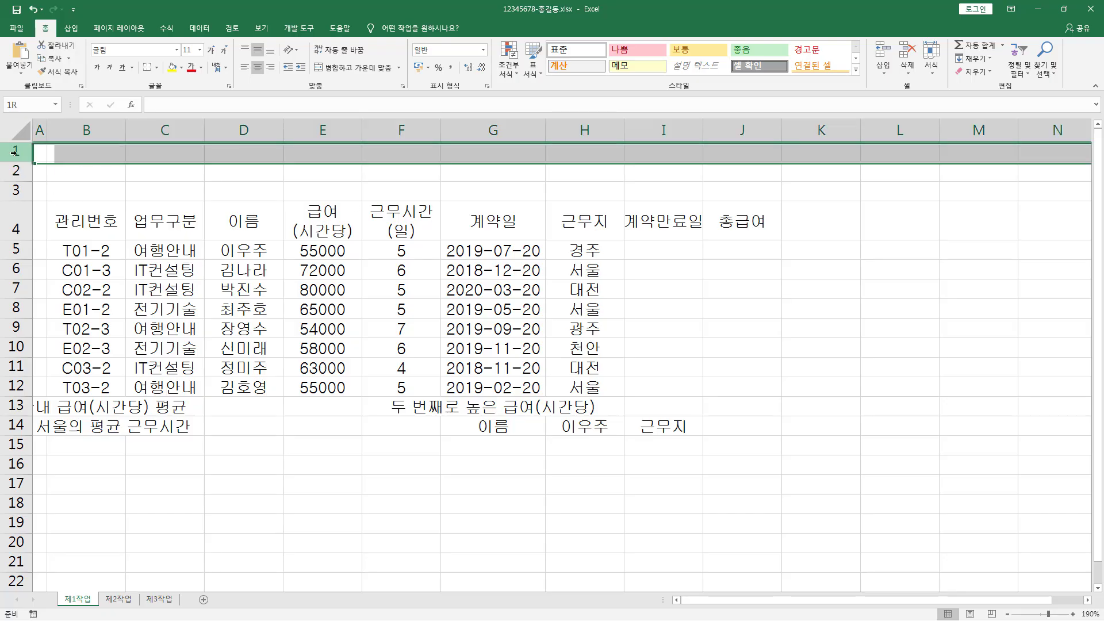
left_click_drag(21, 183, 23, 199)
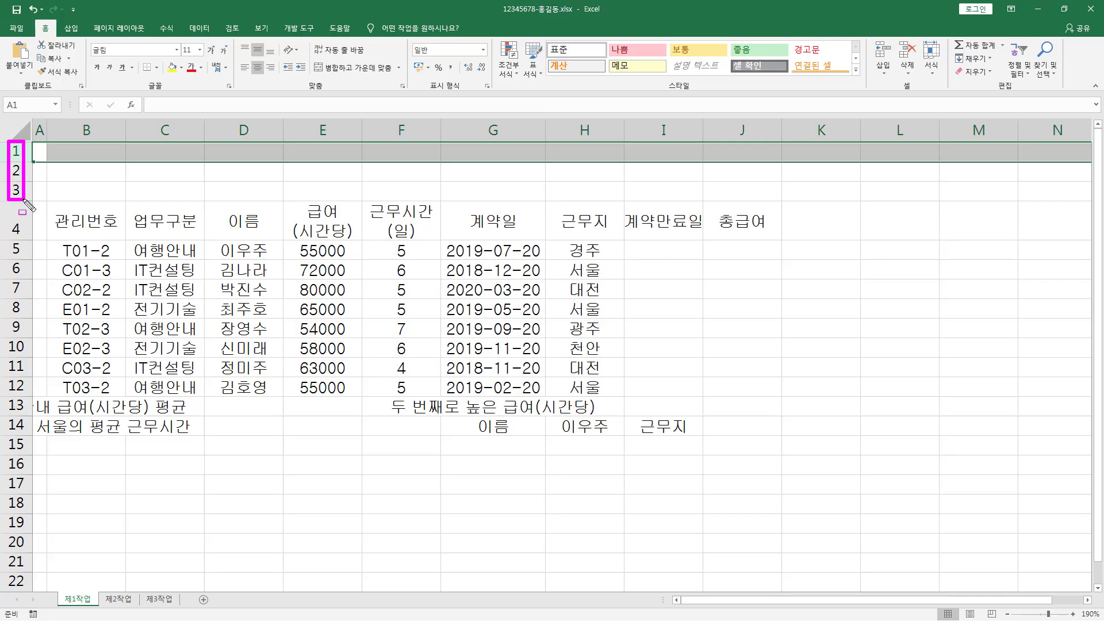
key("Escape")
Set the height of rows 1 to 3 to 22.
left_click(15, 151)
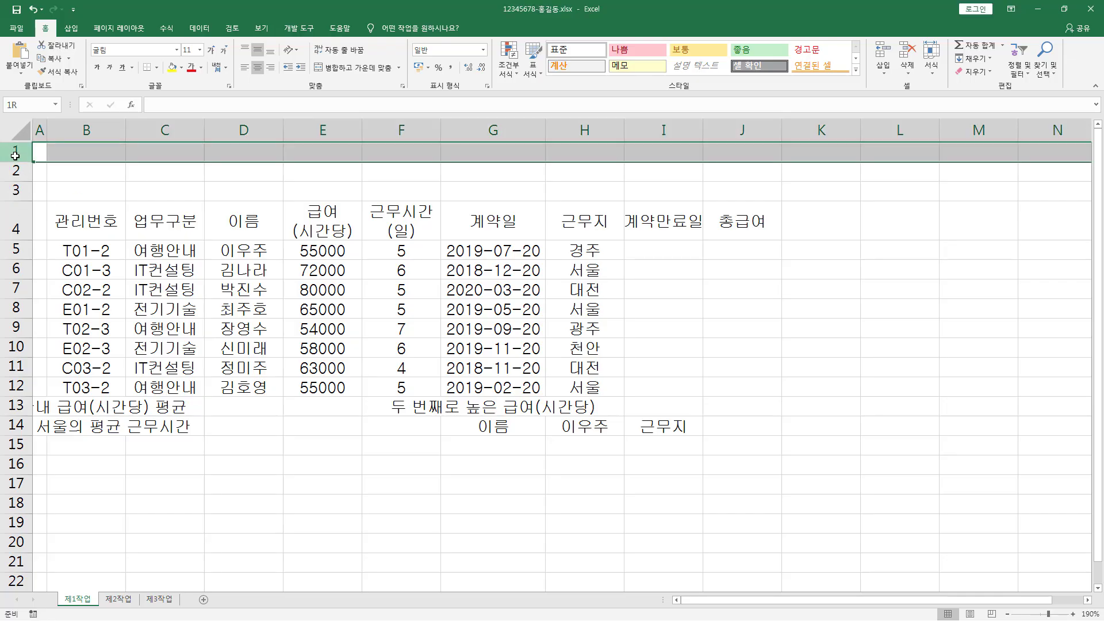
left_click_drag(16, 155, 15, 190)
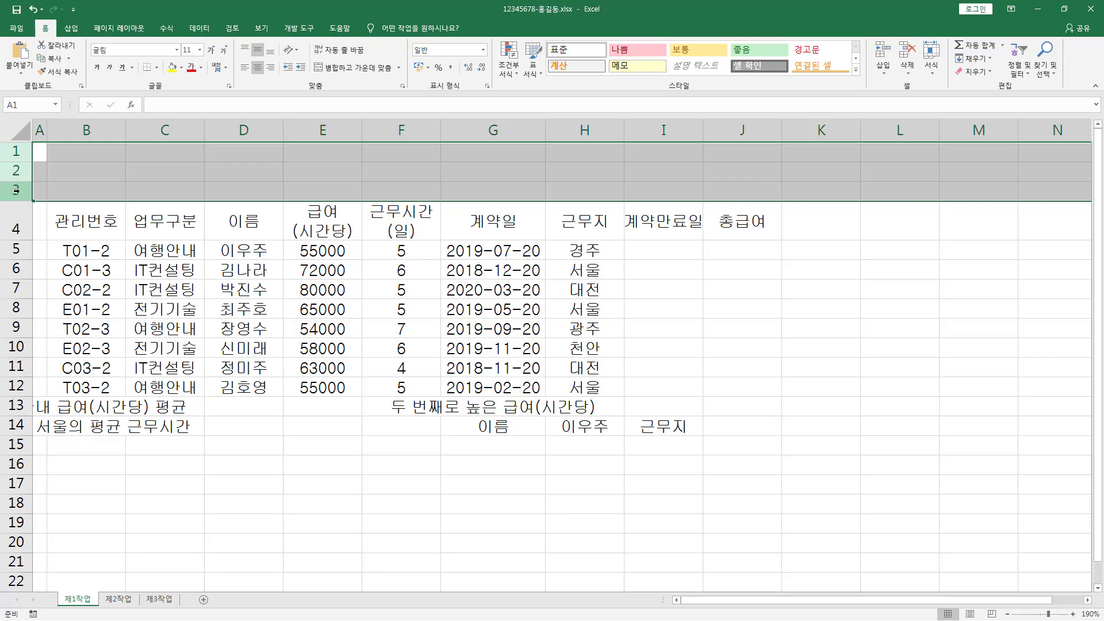
right_click(16, 190)
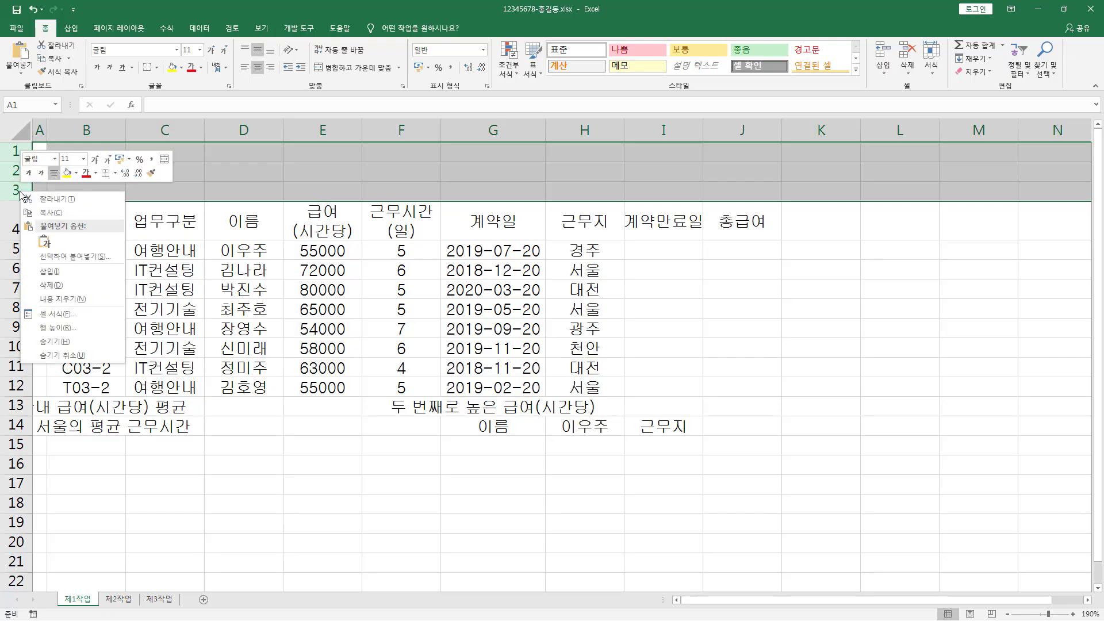
left_click(54, 329)
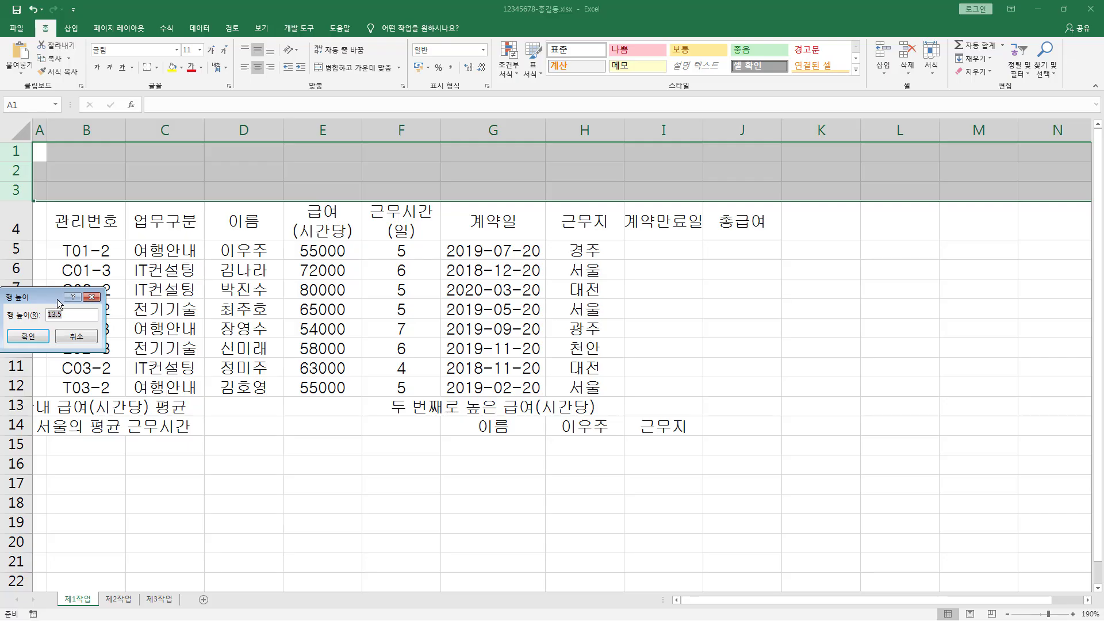
left_click_drag(59, 303, 114, 205)
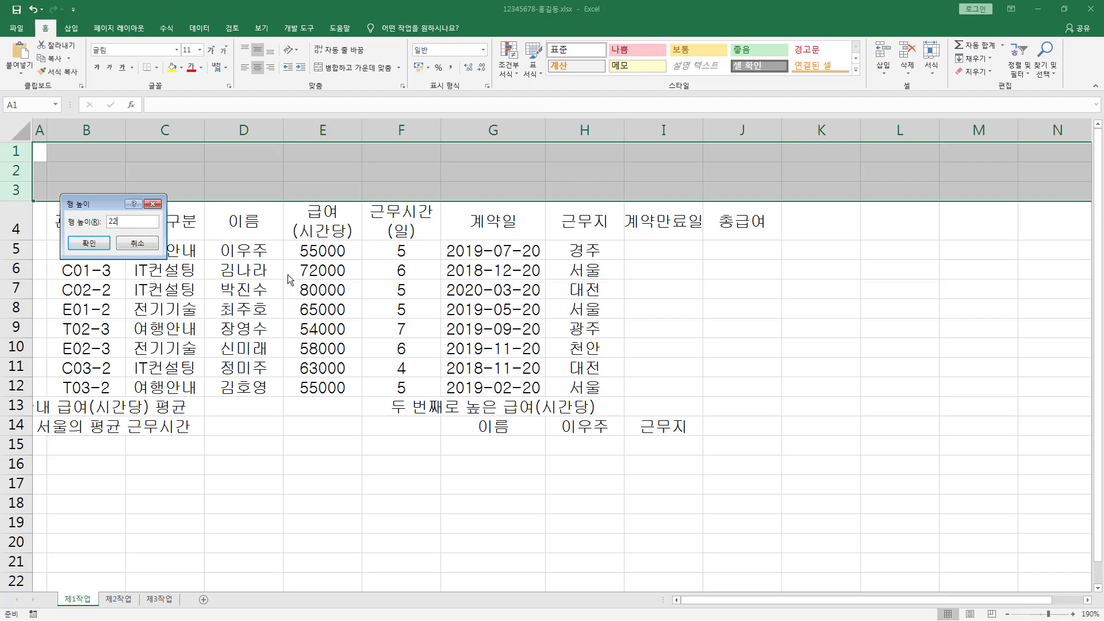
key("Return")
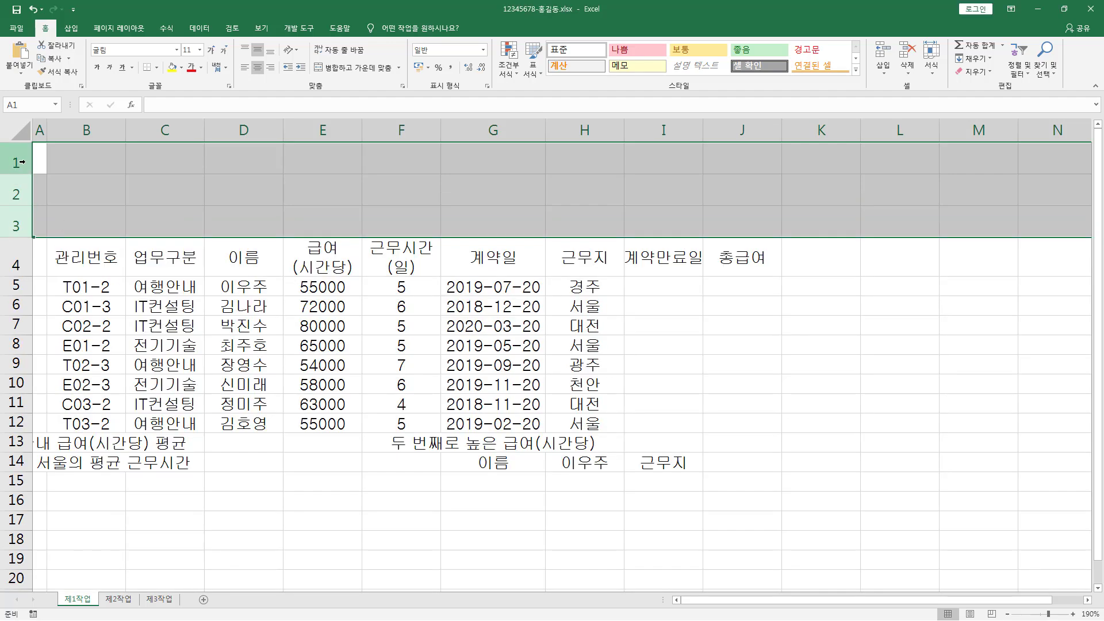
left_click(87, 188)
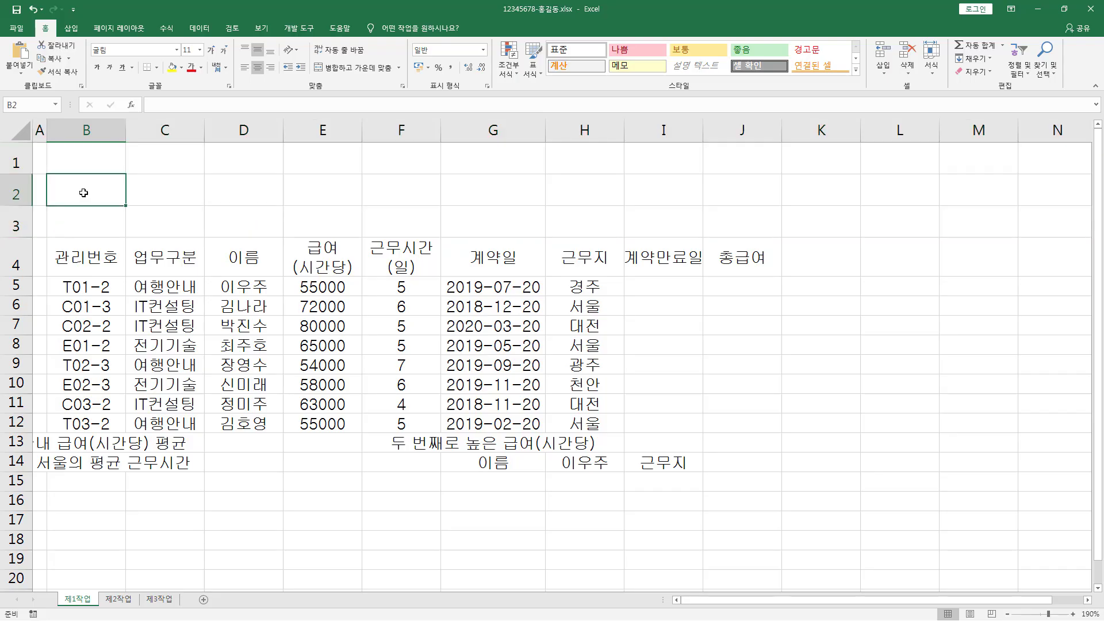
left_click(117, 225)
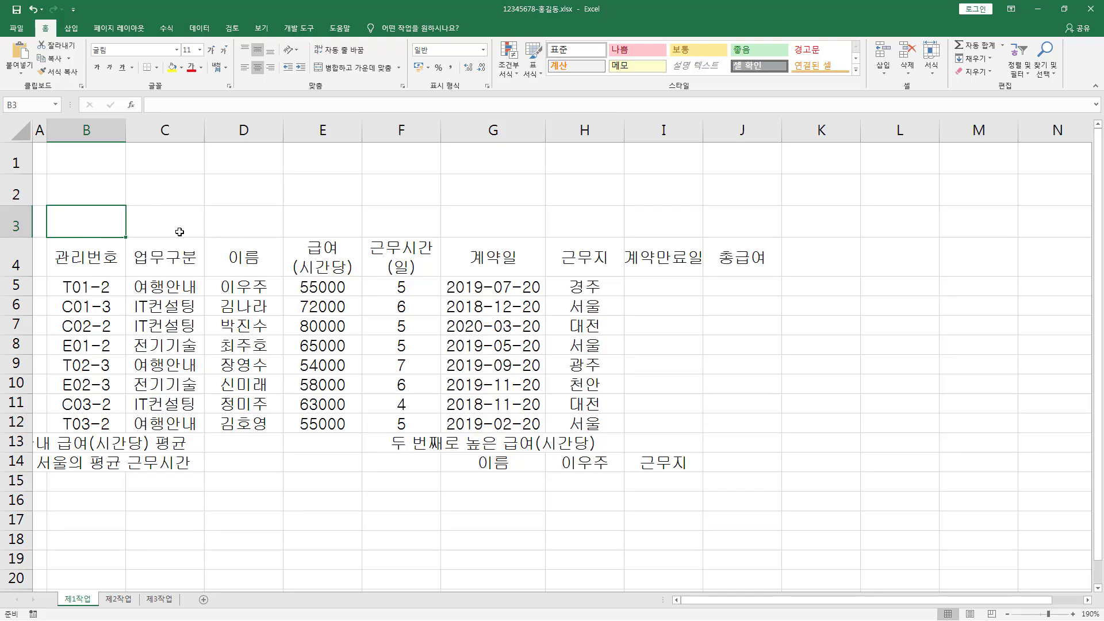
Mark the command for inserting shapes, clear the markings, and examine the available shape categories.
left_click(74, 33)
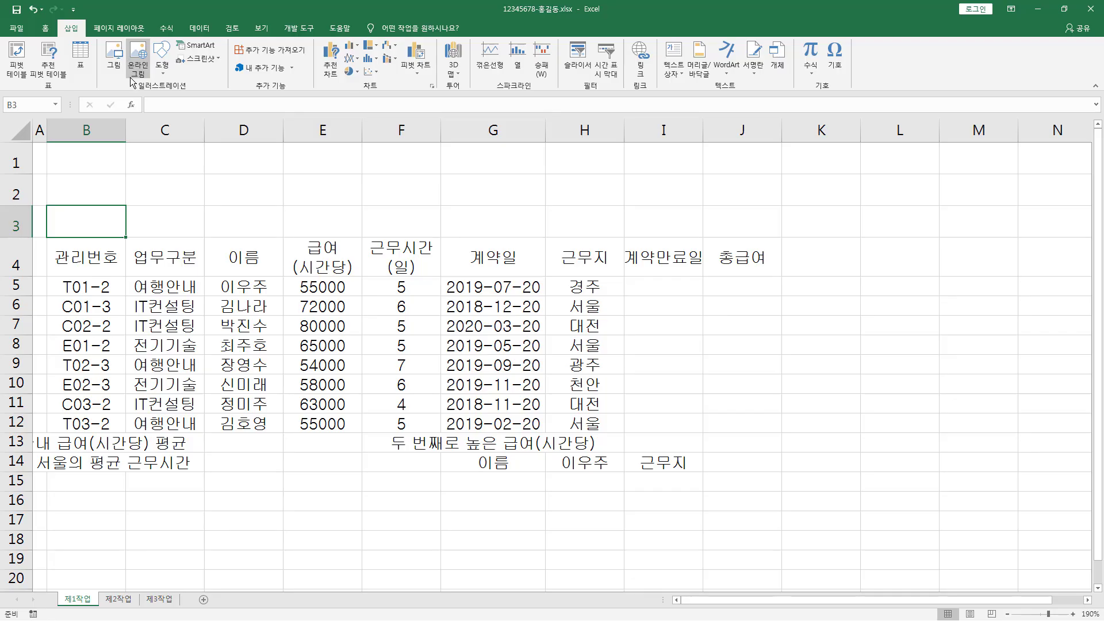
key("ctrl+shift+d")
left_click_drag(133, 90, 193, 90)
left_click_drag(152, 36, 177, 81)
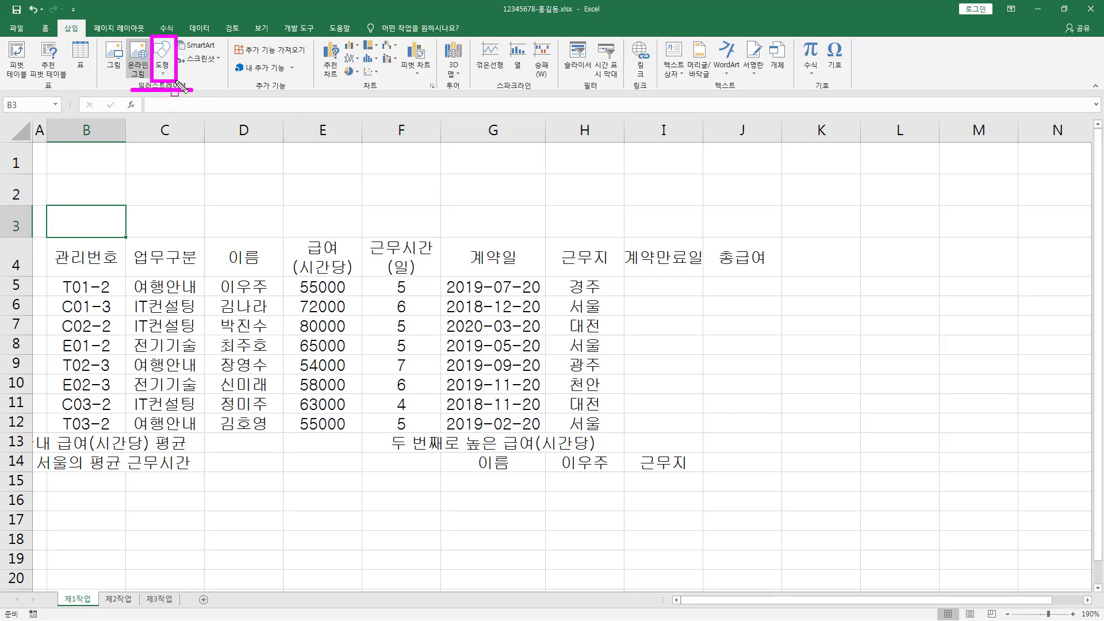
key("Escape")
left_click(165, 72)
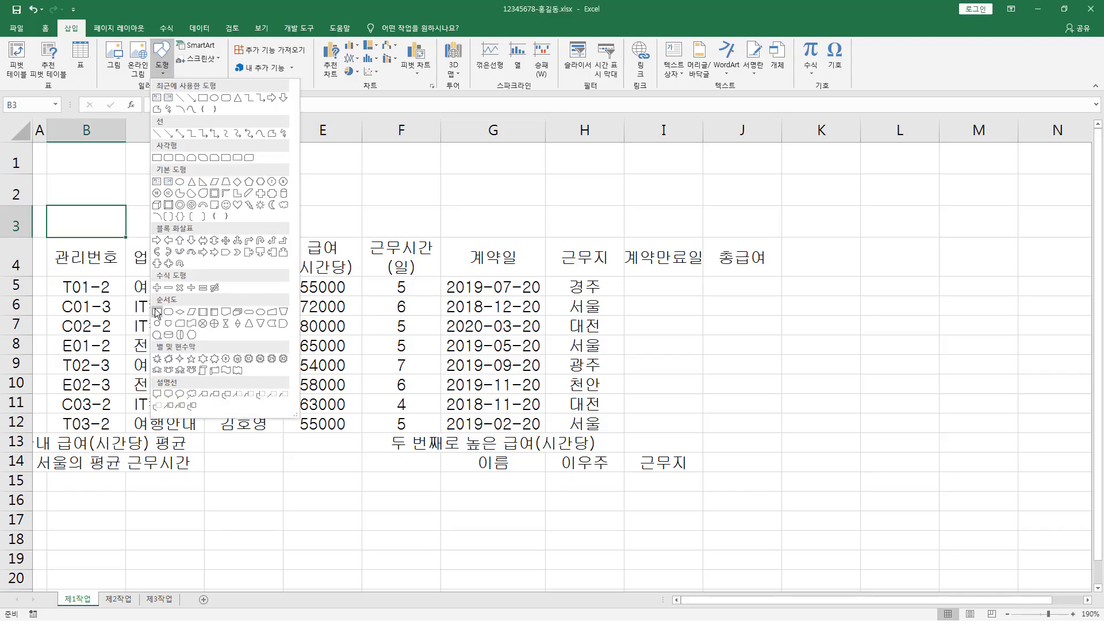
key("ctrl+2")
key("Escape")
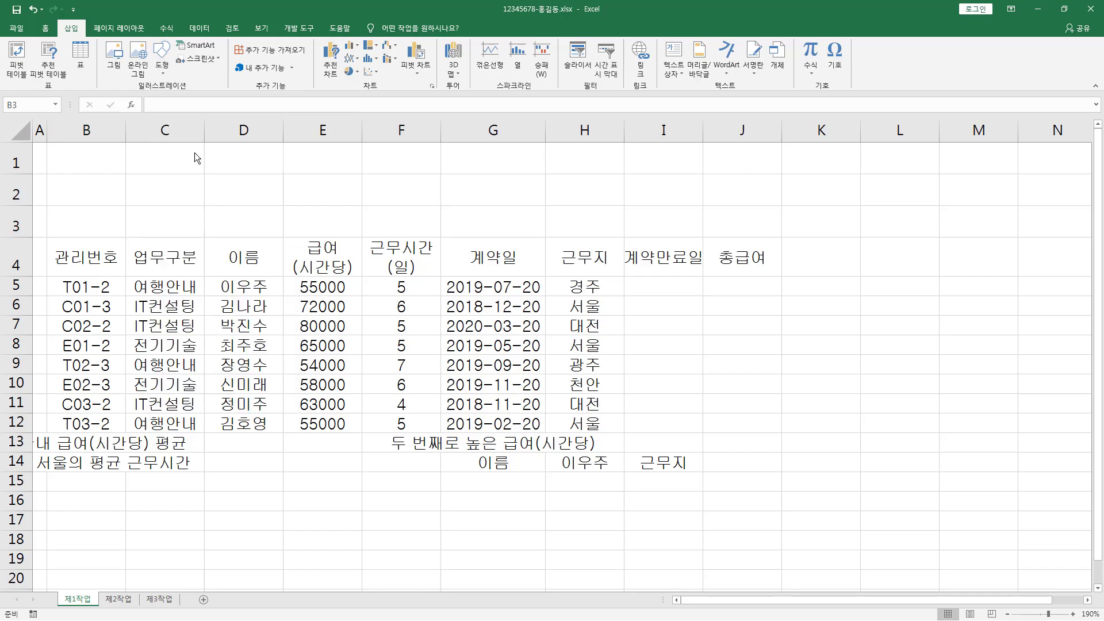
Draw a rounded rectangle about 1.62 cm high and 10.97 cm wide across rows 1 to 3, from column B into column G.
left_click(161, 58)
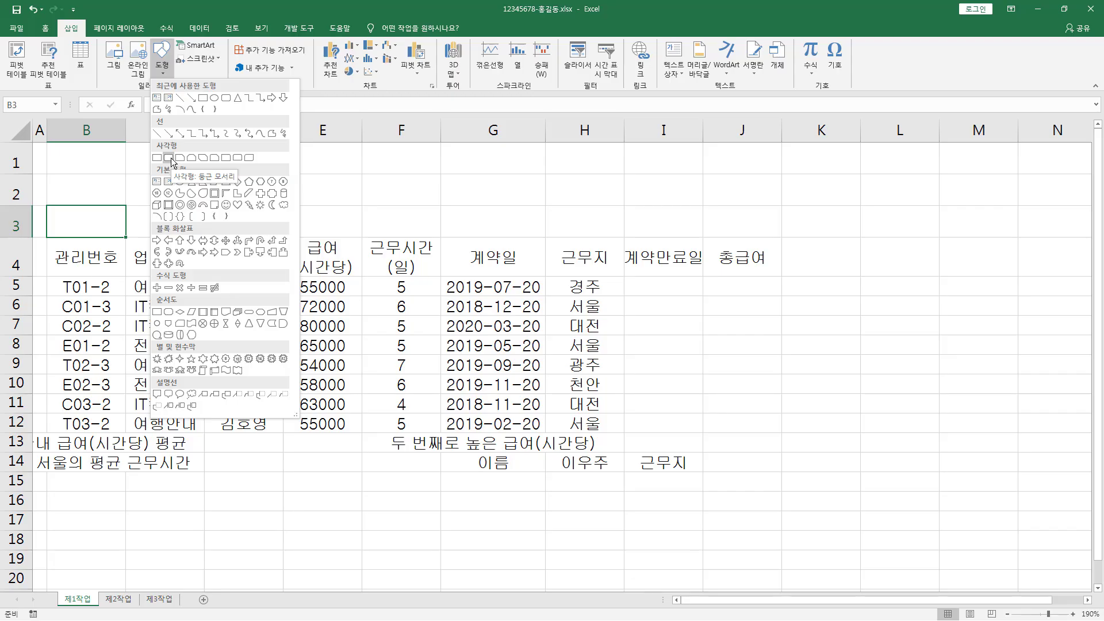
left_click(167, 158)
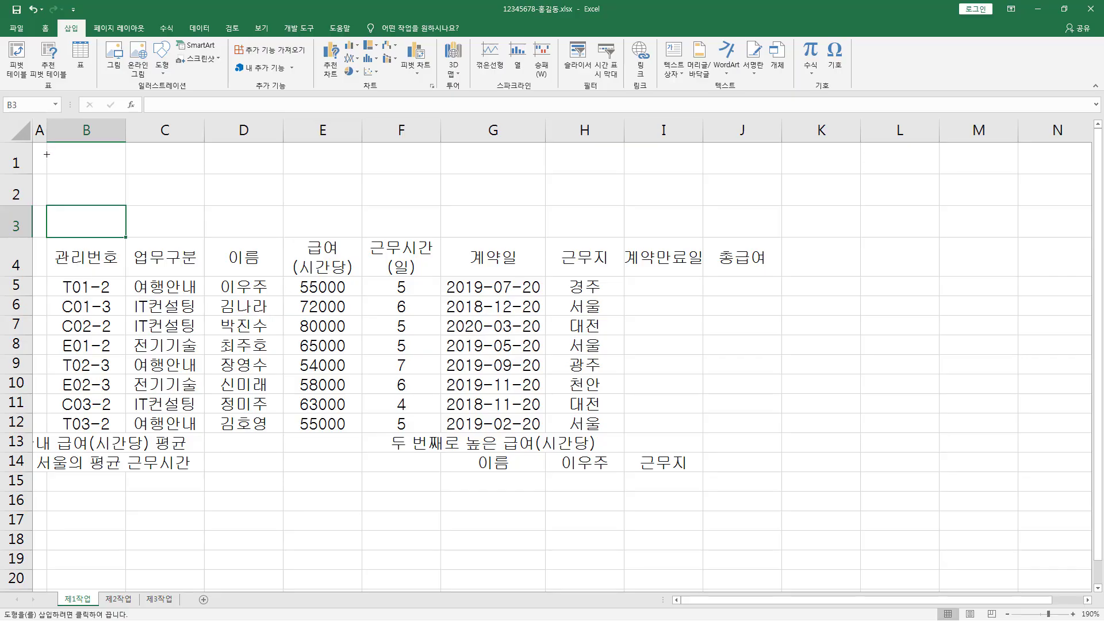
left_click_drag(47, 154, 375, 209)
mouse_move(477, 221)
left_mouse_down()
mouse_move(523, 223)
mouse_move(499, 221)
left_mouse_up()
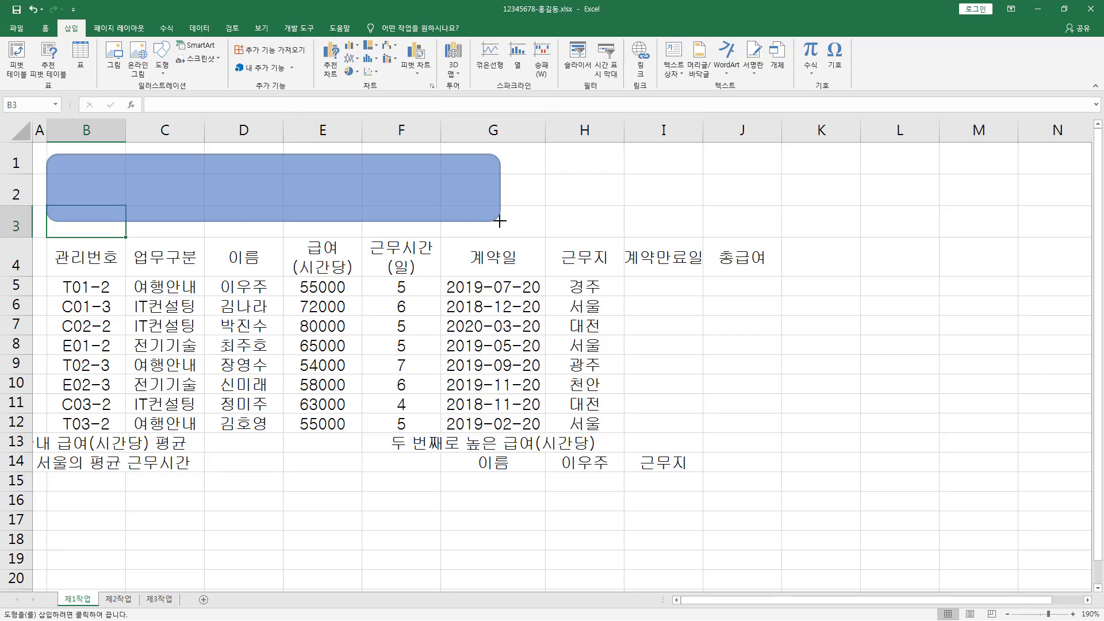
left_click_drag(499, 221, 499, 221)
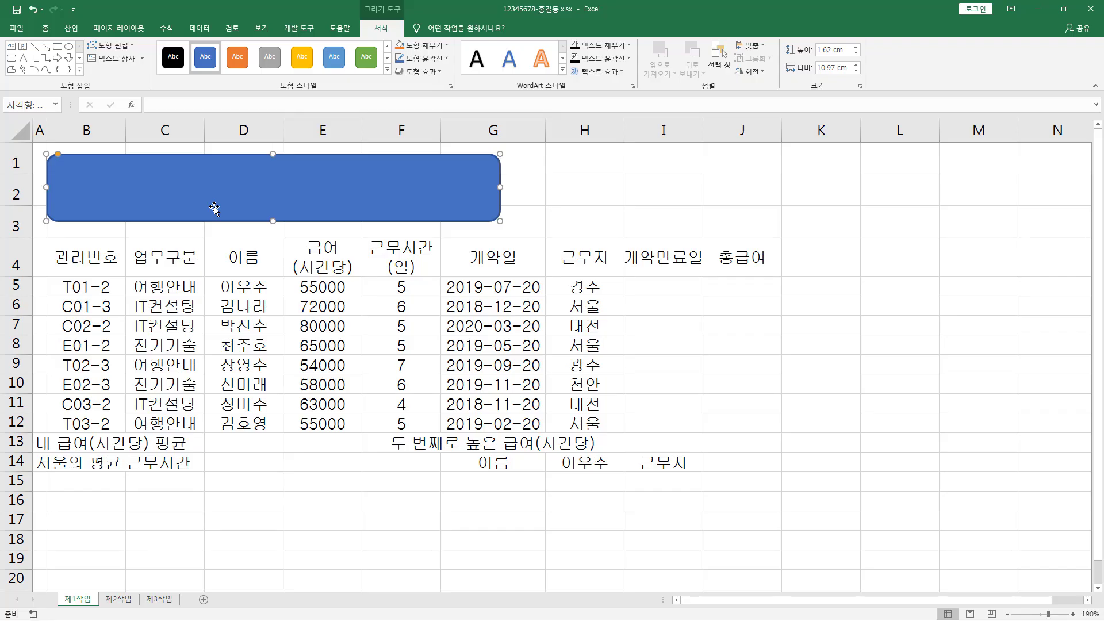
Enter the title "전문인력 파견업무 관리현황" in the rounded rectangle and finish with the whole shape selected.
type("전")
type("문인력")
type(" 파")
type("견업무 관")
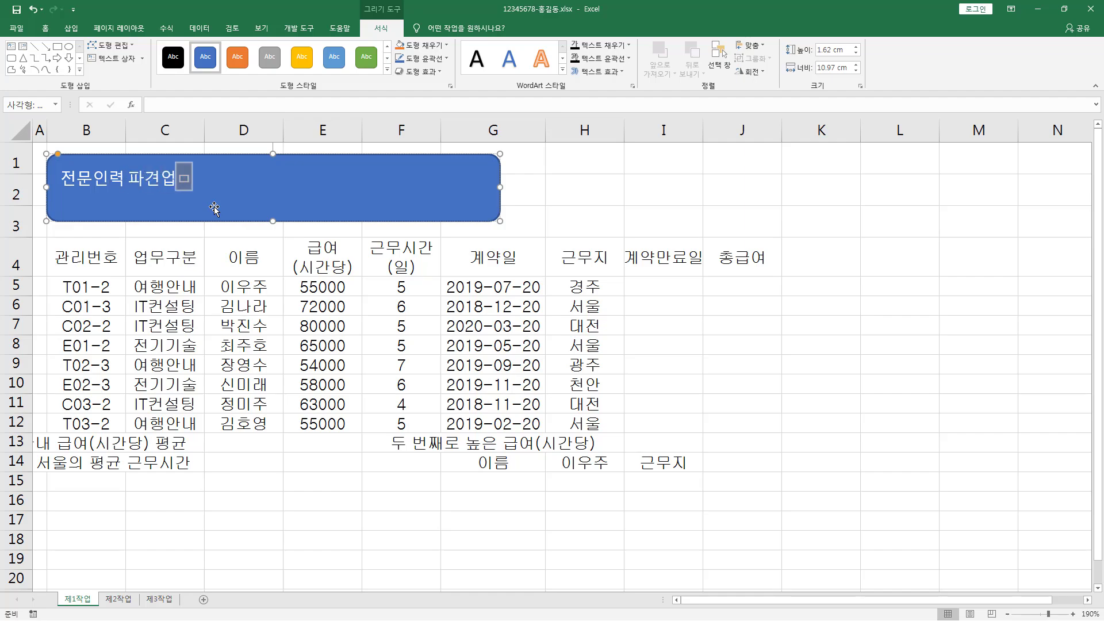
type("리현황")
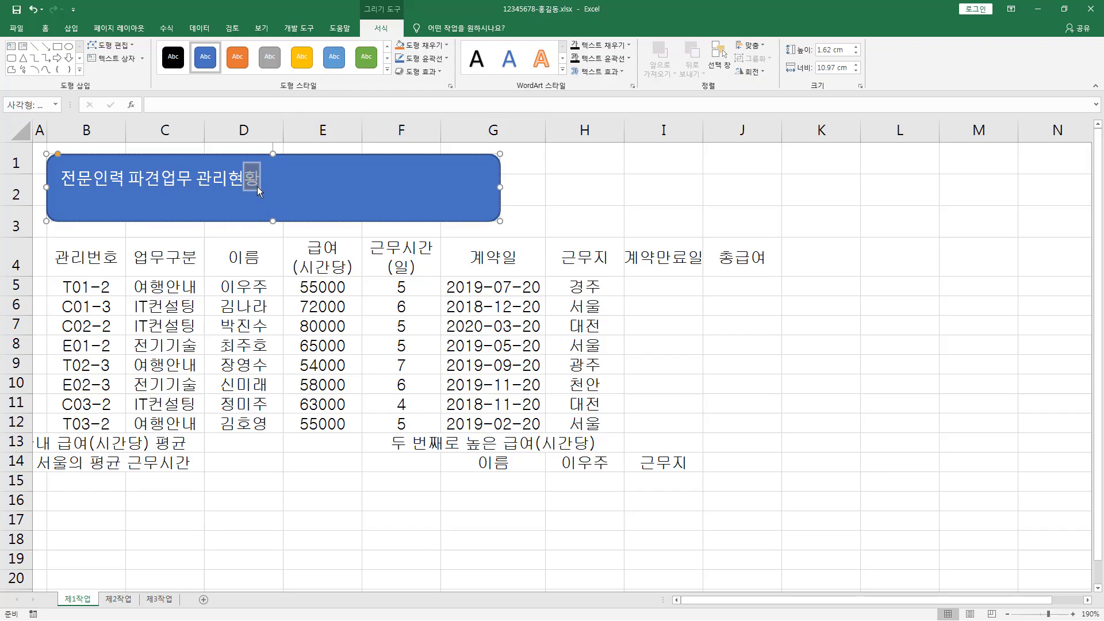
key("Escape")
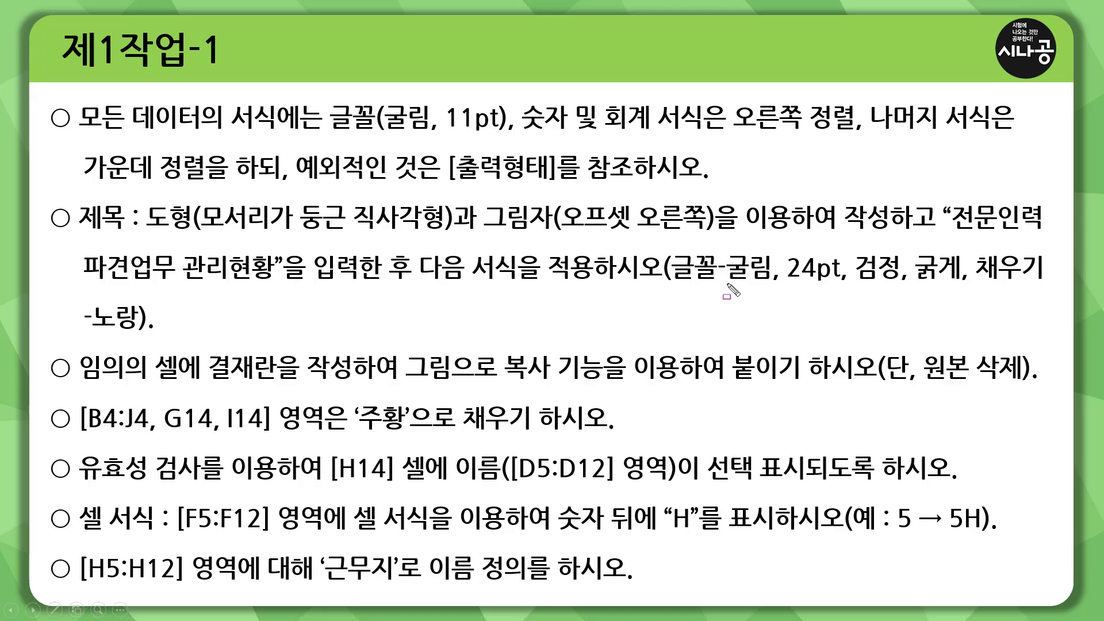
Mark the title's font, size, colour, bold and fill requirements on the task conditions slide, and mark the matching formatting options back in Excel.
left_click_drag(720, 285, 1047, 282)
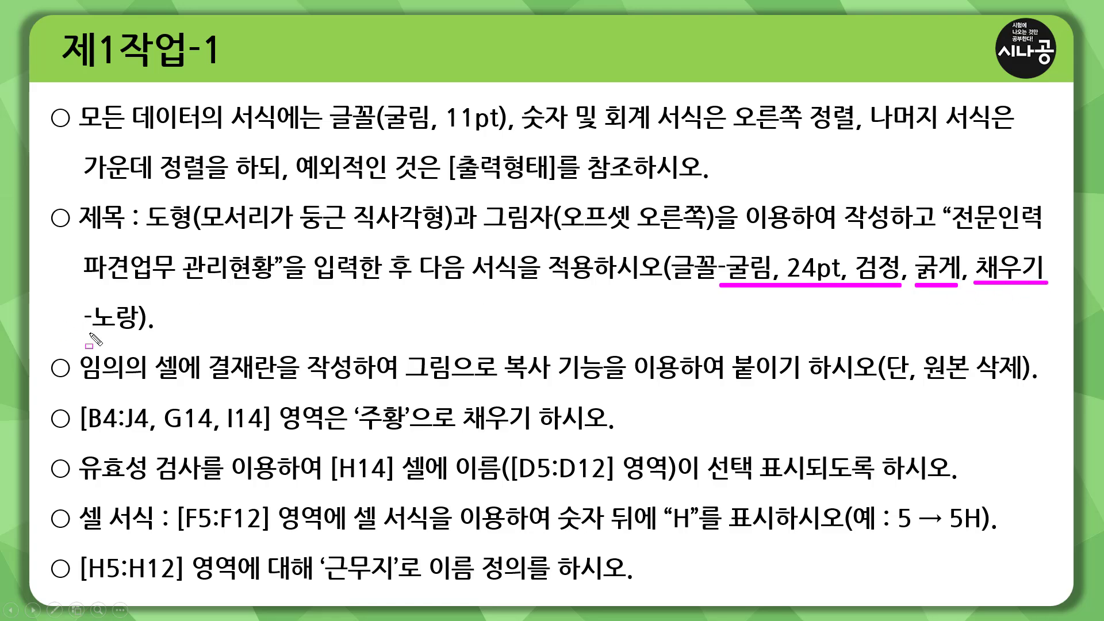
left_click_drag(90, 332, 141, 332)
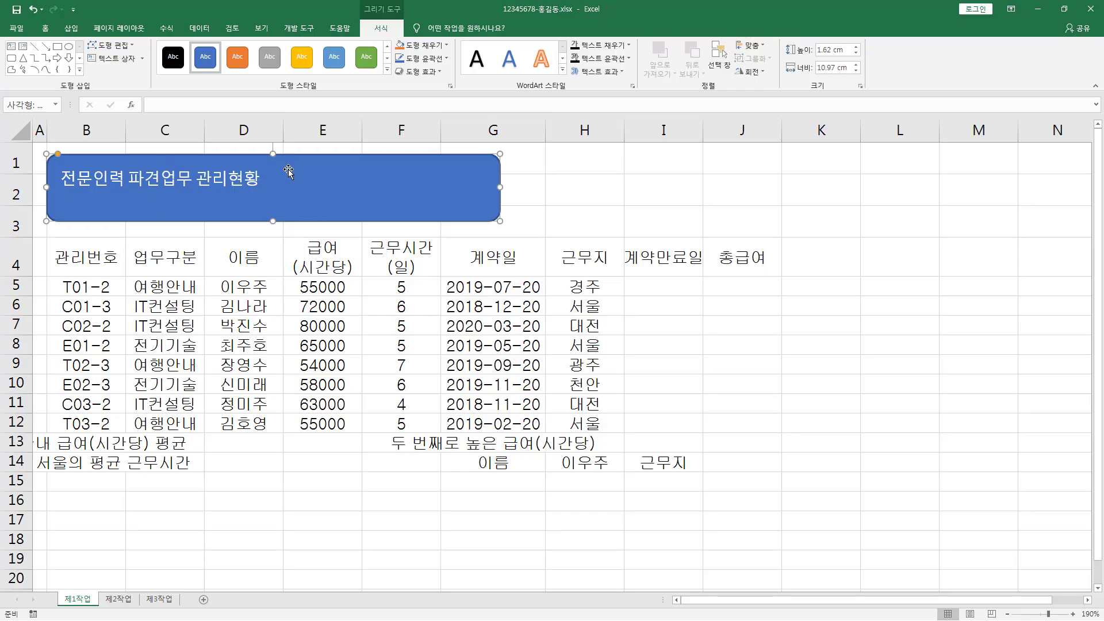
left_click(46, 29)
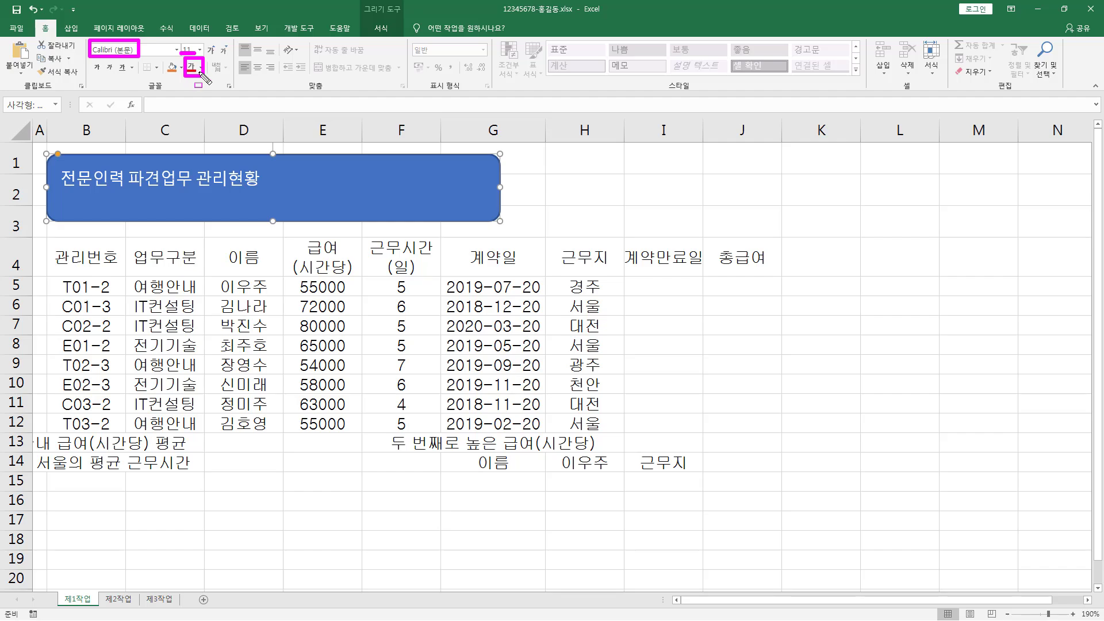
mouse_move(90, 74)
left_mouse_down()
mouse_move(106, 74)
mouse_move(102, 58)
left_mouse_up()
left_click_drag(165, 59, 182, 79)
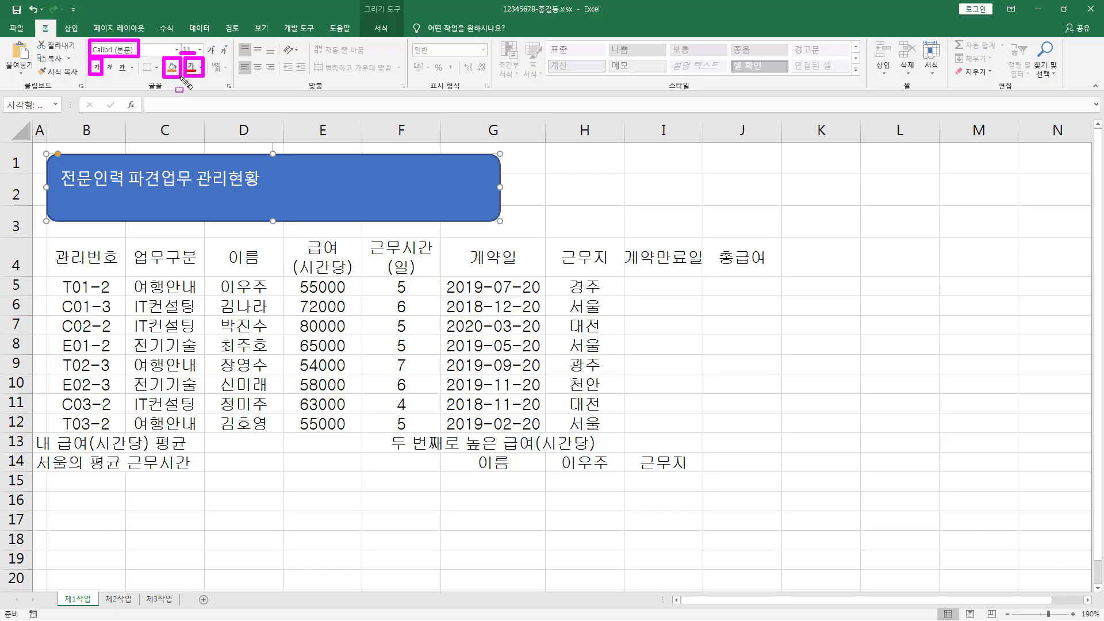
key("Escape")
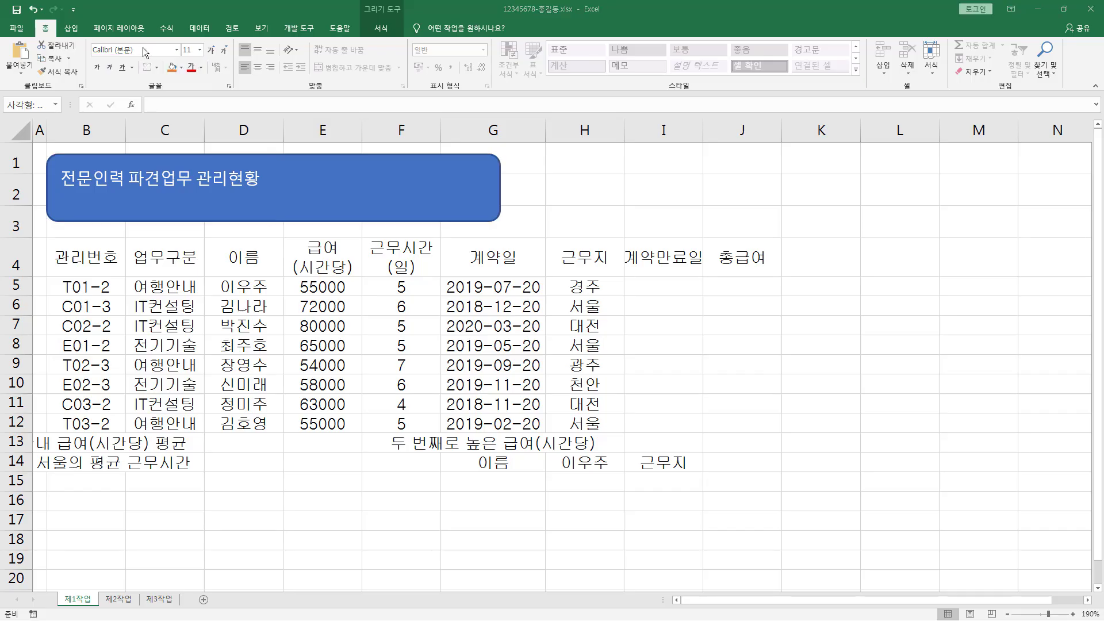
Set the title shape's font to 굴림.
left_click(178, 49)
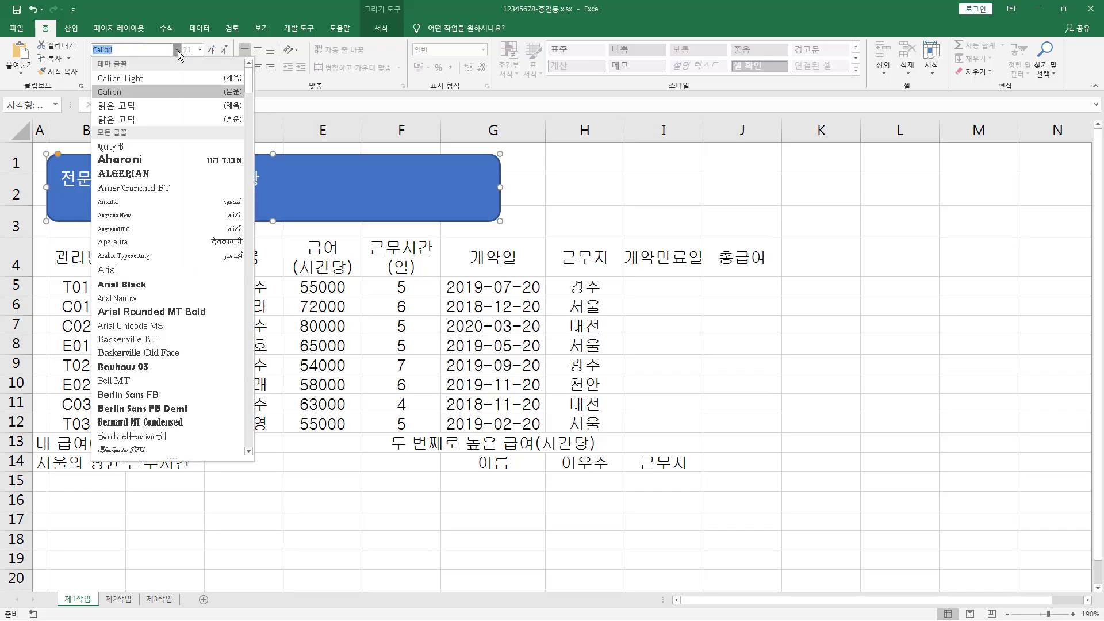
left_click(178, 51)
left_click(107, 50)
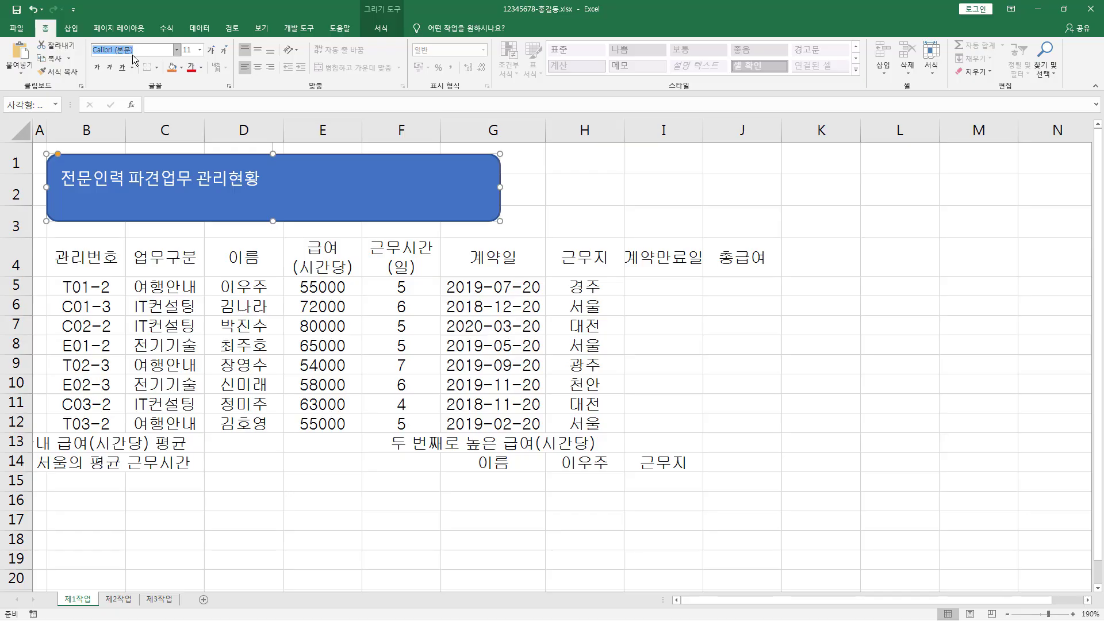
type("굴리")
key("Return")
Set the title shape's font size to 24.
left_click(188, 50)
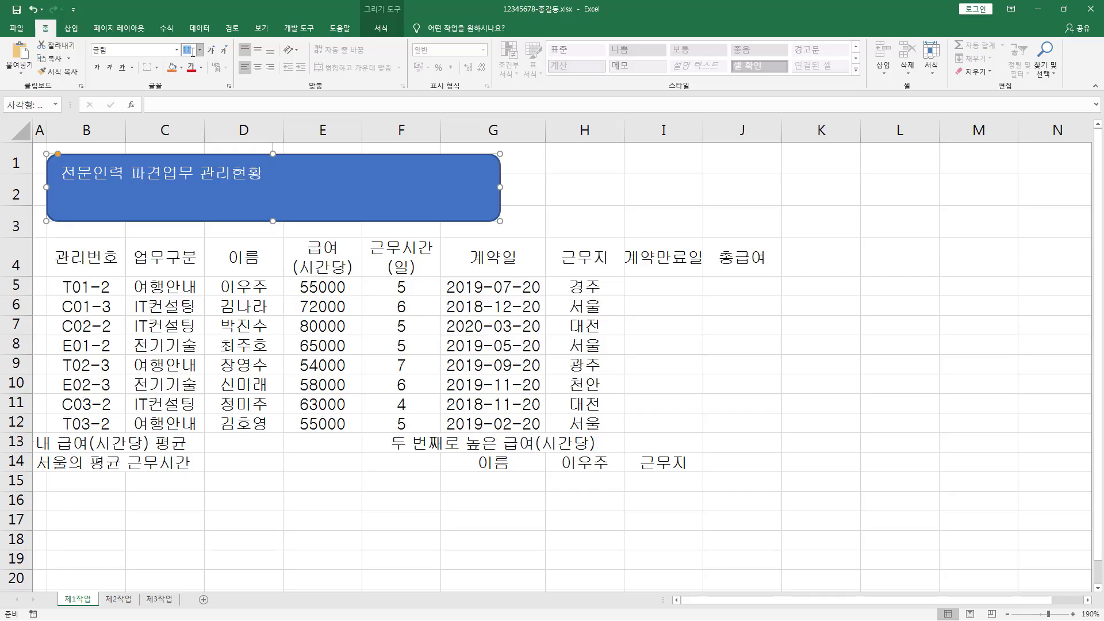
left_click(199, 51)
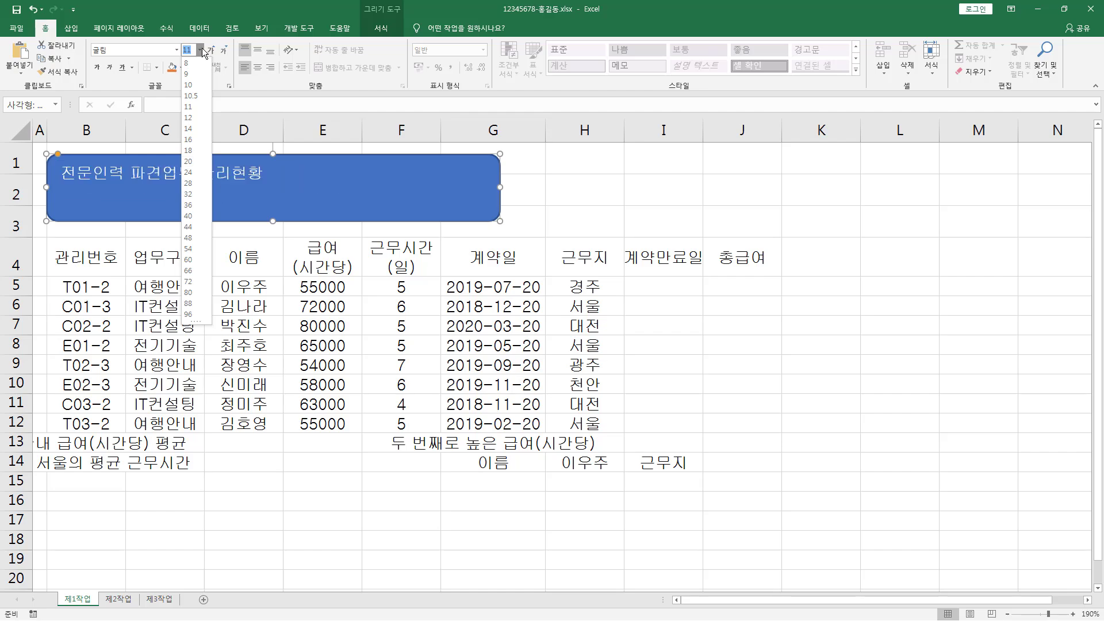
left_click(203, 52)
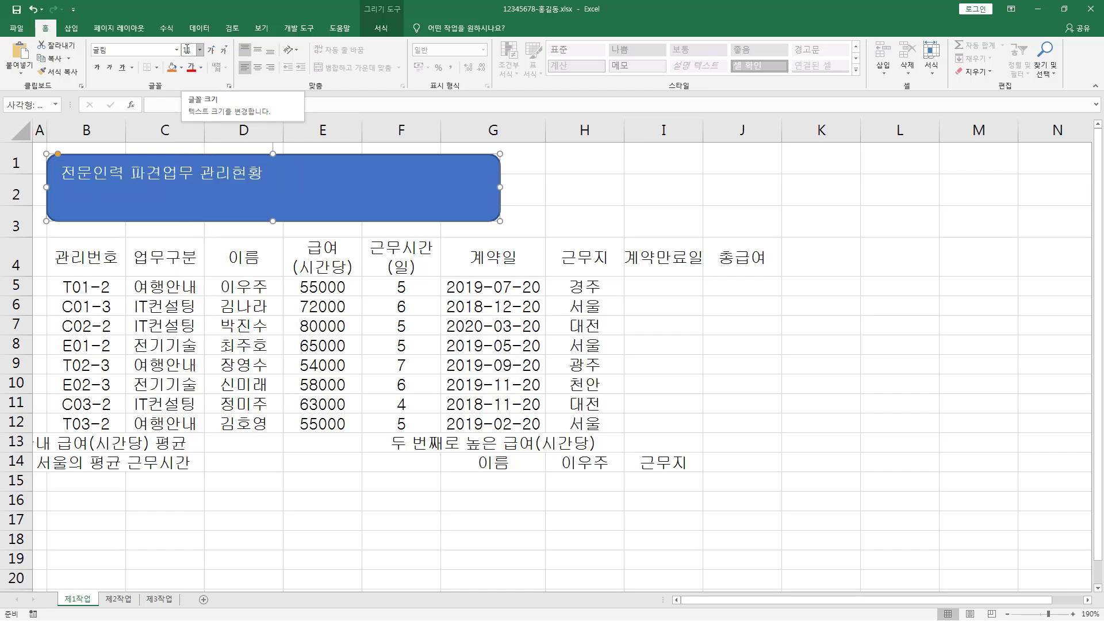
left_click(187, 50)
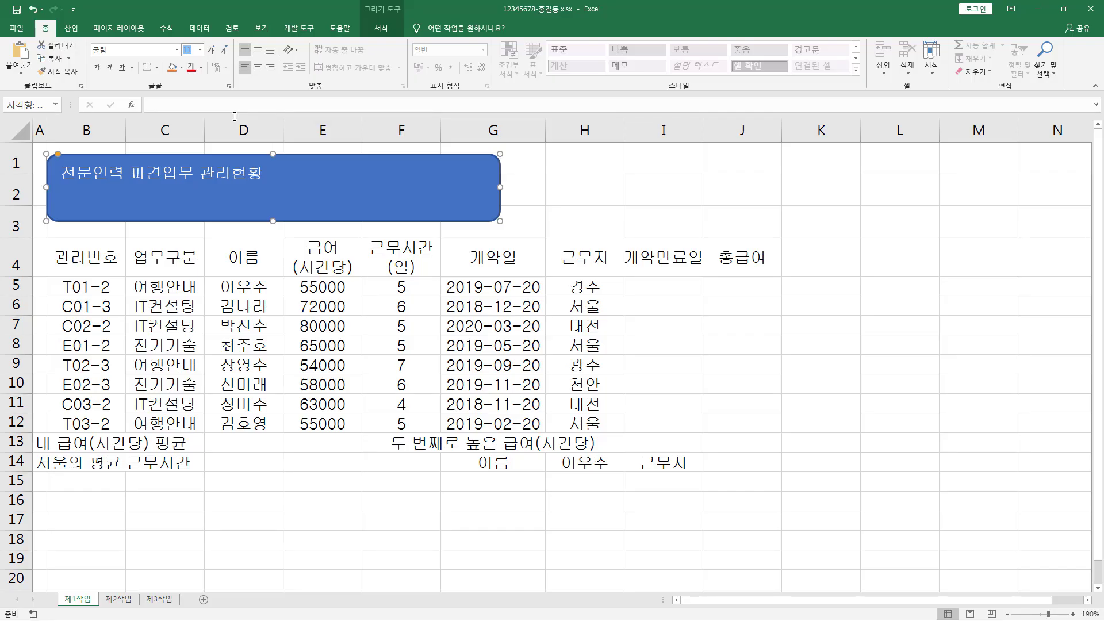
type("24")
key("Return")
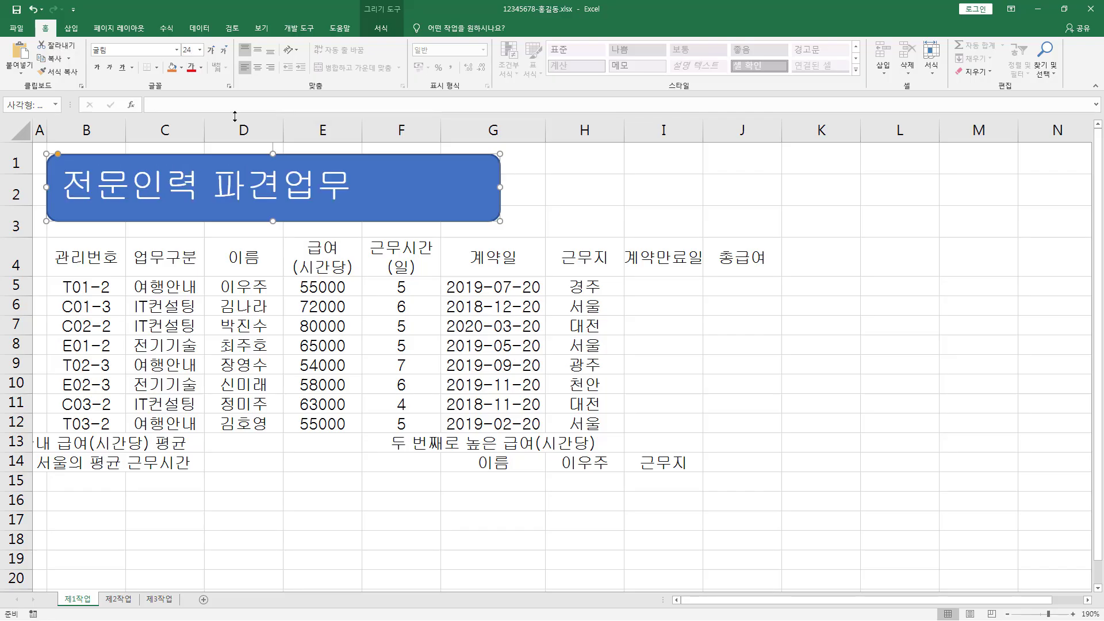
Format the title shape with bold text, a yellow fill and black font colour.
left_click(98, 67)
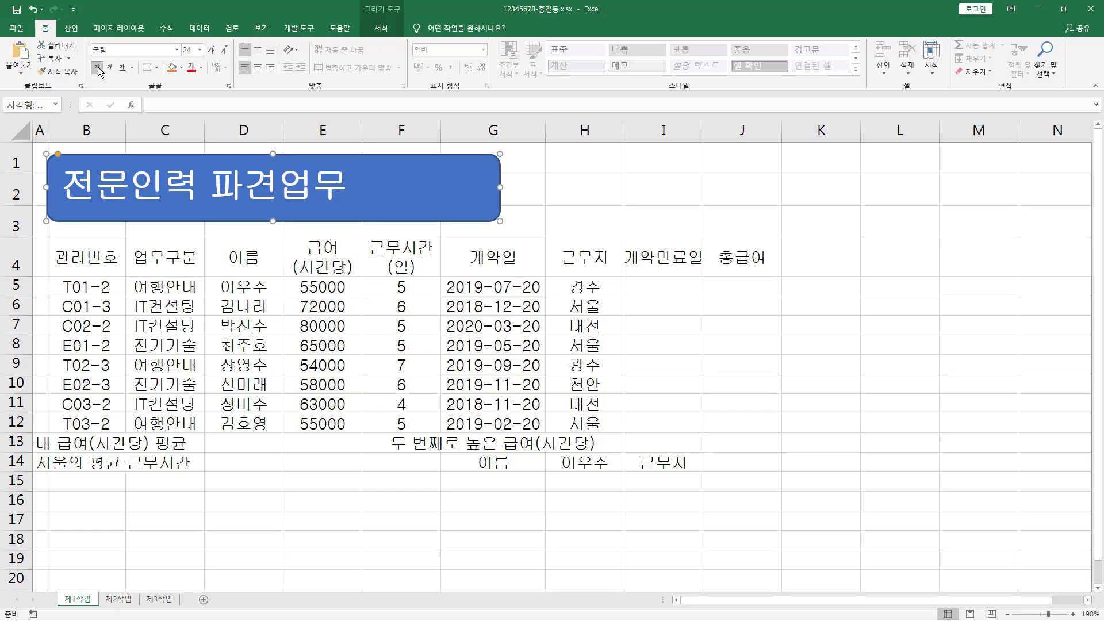
left_click(182, 68)
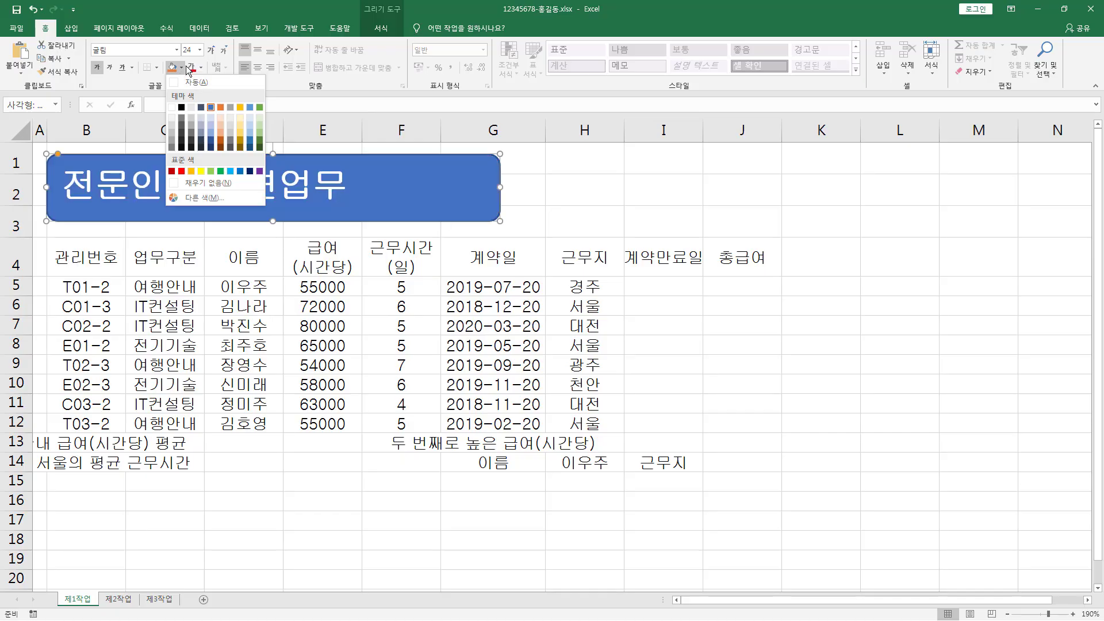
left_click(200, 172)
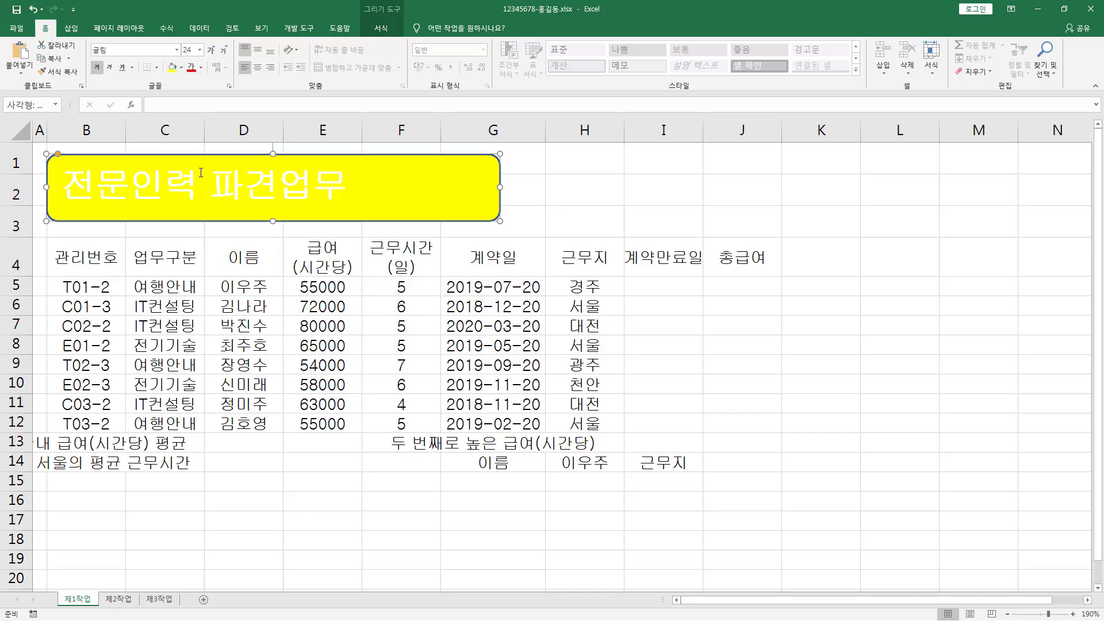
left_click(201, 66)
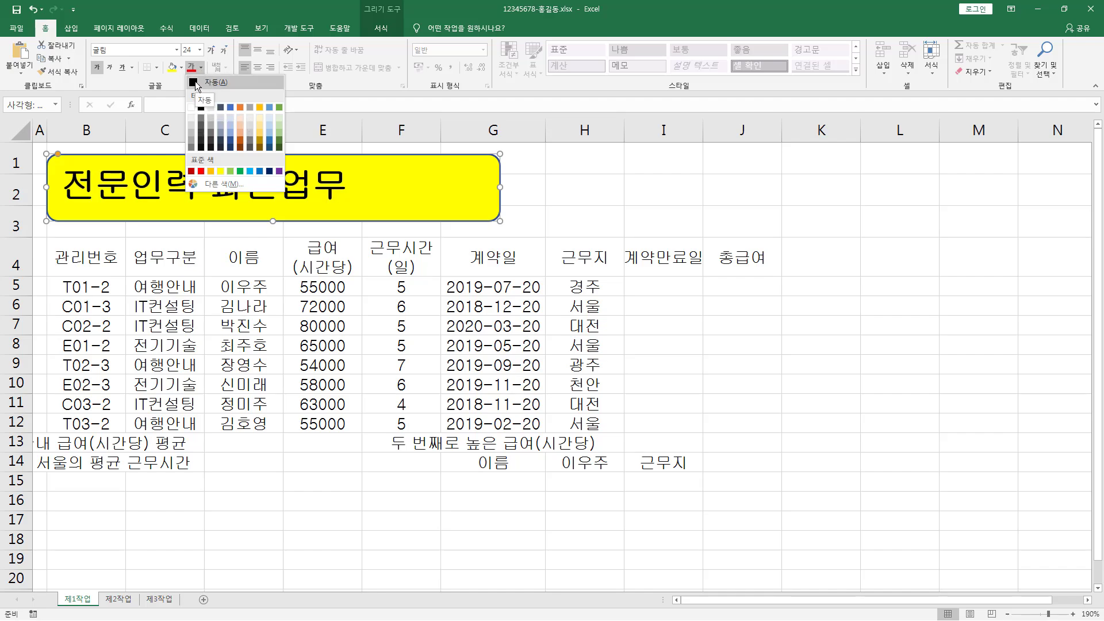
left_click(196, 82)
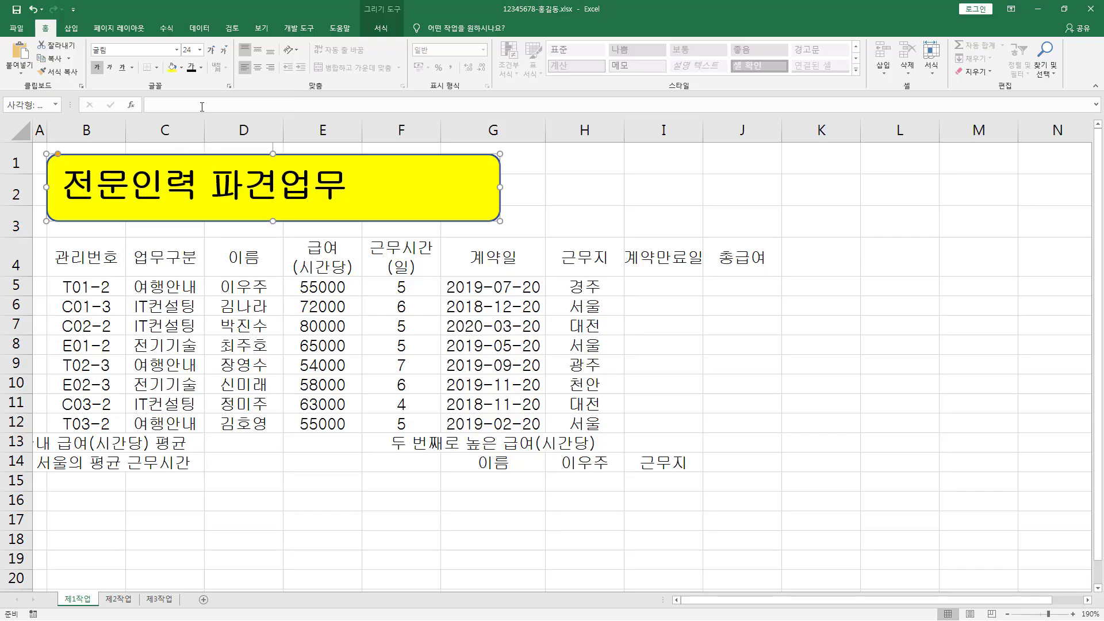
Centre the title text vertically and horizontally within the rounded rectangle.
key("alt+Tab")
left_click_drag(250, 39, 267, 77)
key("Escape")
left_click(257, 48)
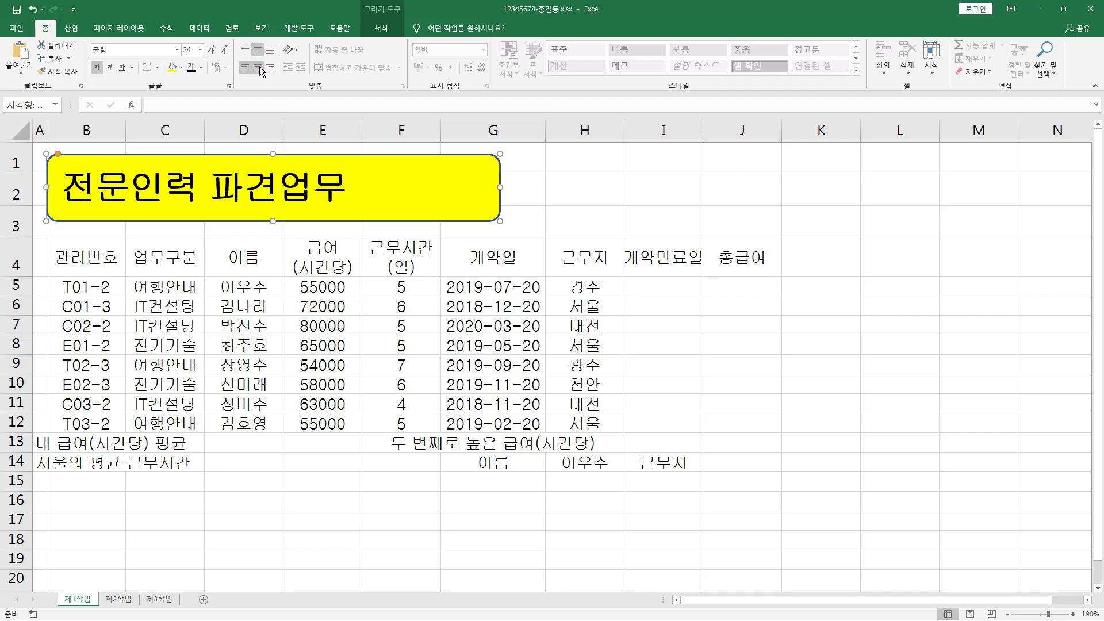
left_click(258, 67)
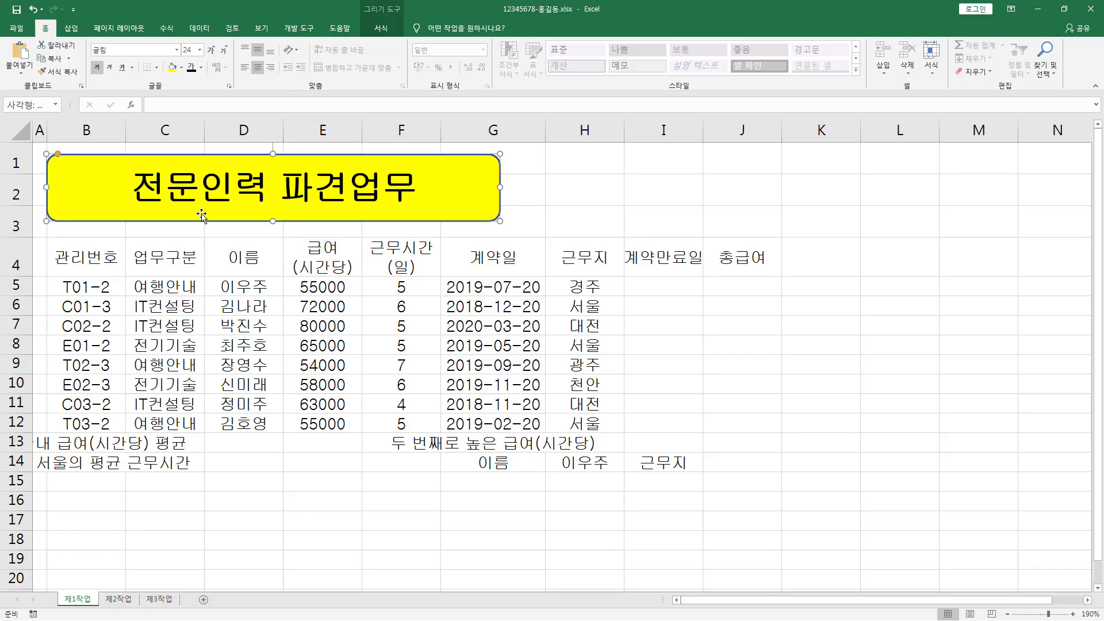
key("Escape")
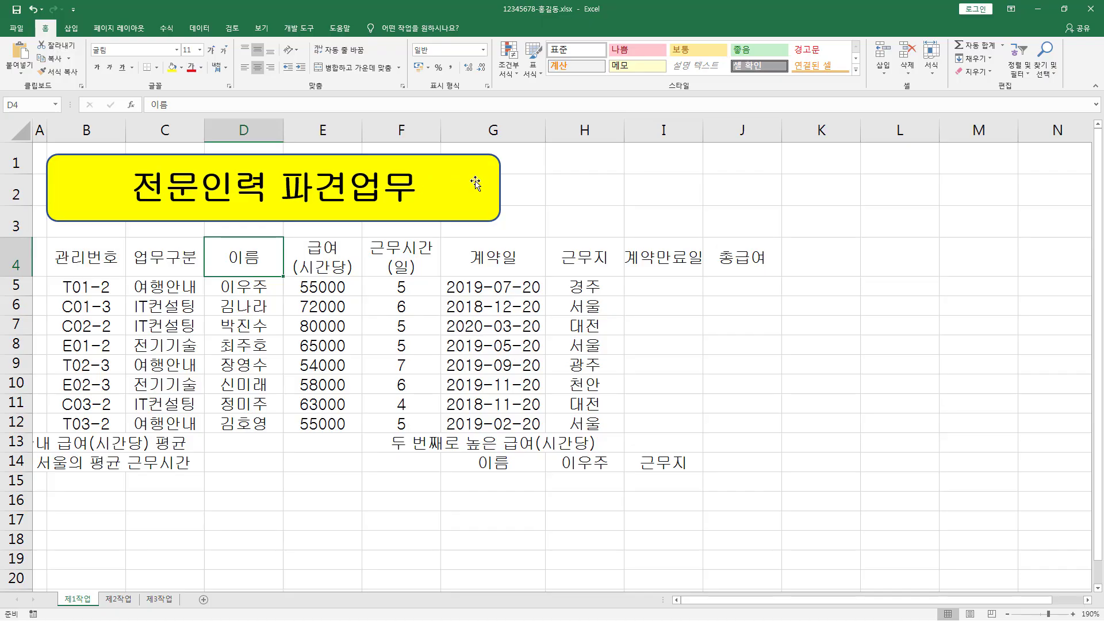
Widen the title shape to about 11.27 cm so the whole title fits on one line.
left_click(368, 192)
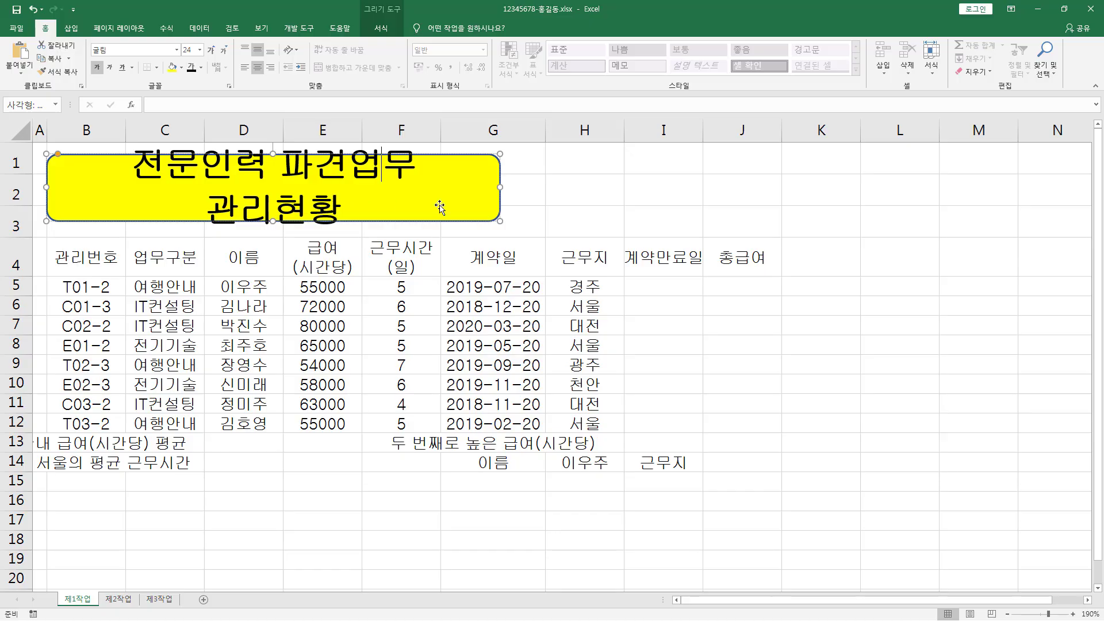
left_click_drag(500, 187, 512, 188)
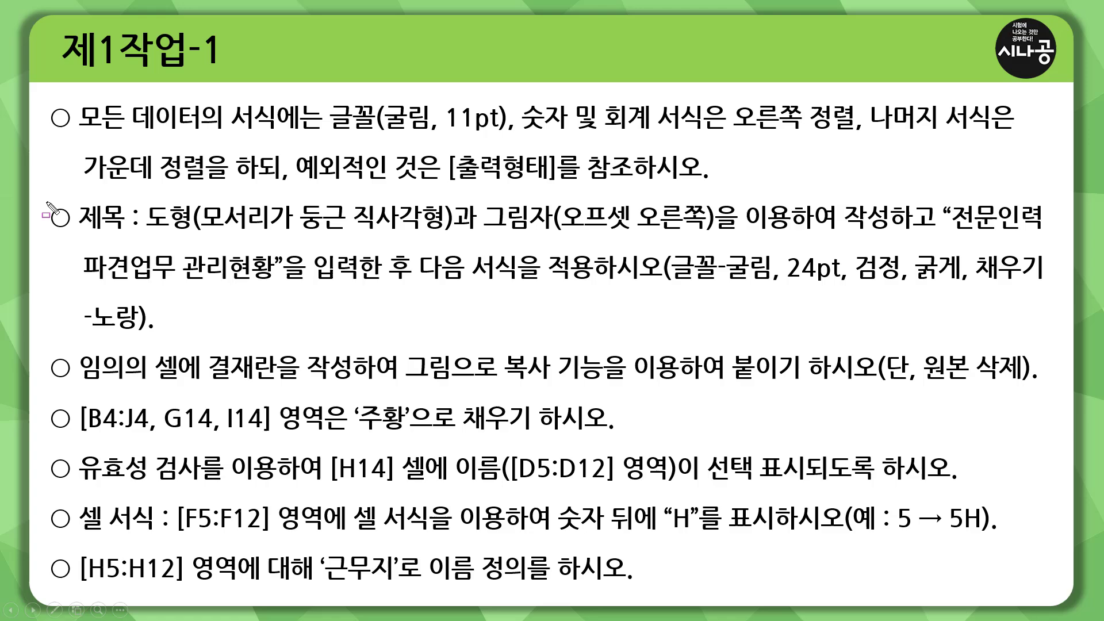
Mark the title, output-form exception and 오프셋 오른쪽 shadow requirements on the task conditions slide, clear the marks and return to Excel.
mouse_move(42, 192)
left_mouse_down()
mouse_move(61, 254)
mouse_move(414, 339)
mouse_move(1053, 336)
left_mouse_up()
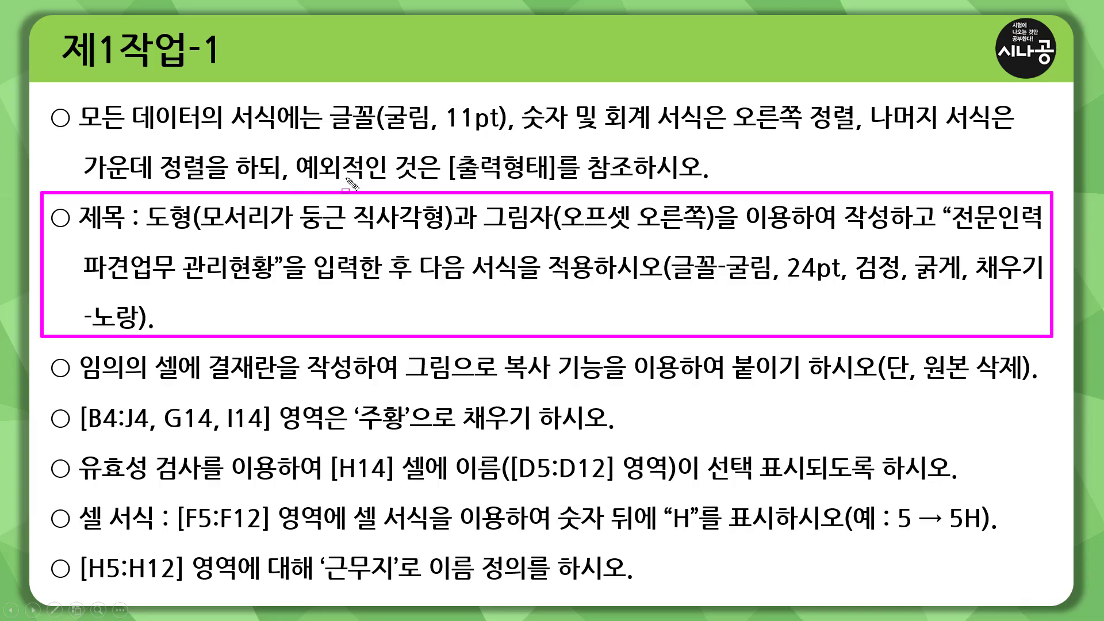
mouse_move(289, 180)
left_mouse_down()
mouse_move(444, 181)
mouse_move(449, 158)
mouse_move(631, 186)
left_mouse_up()
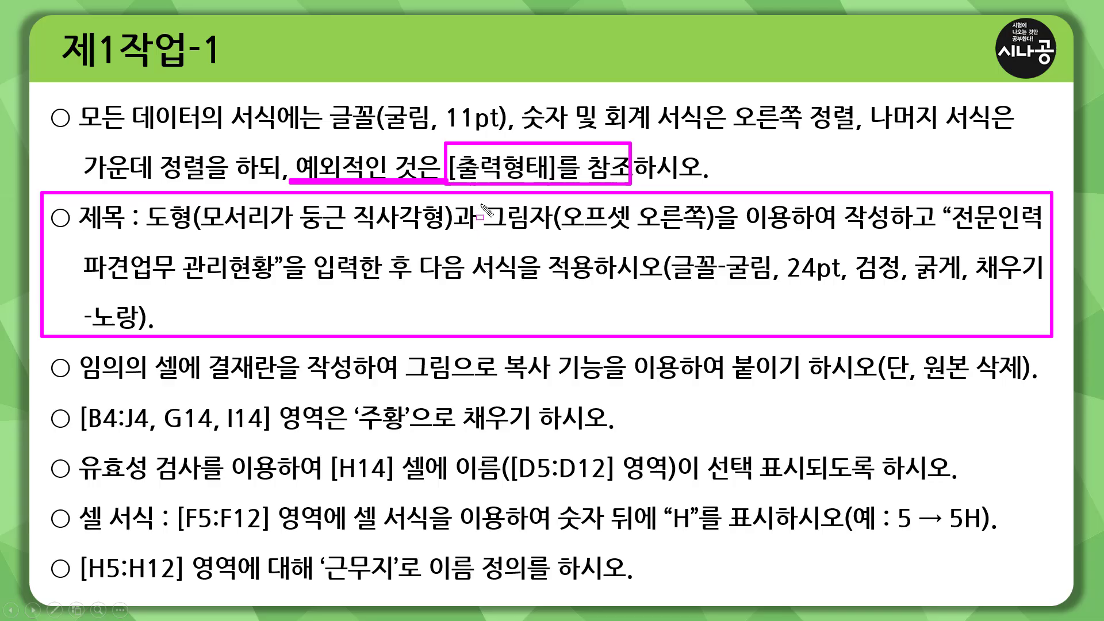
left_click_drag(481, 234, 702, 233)
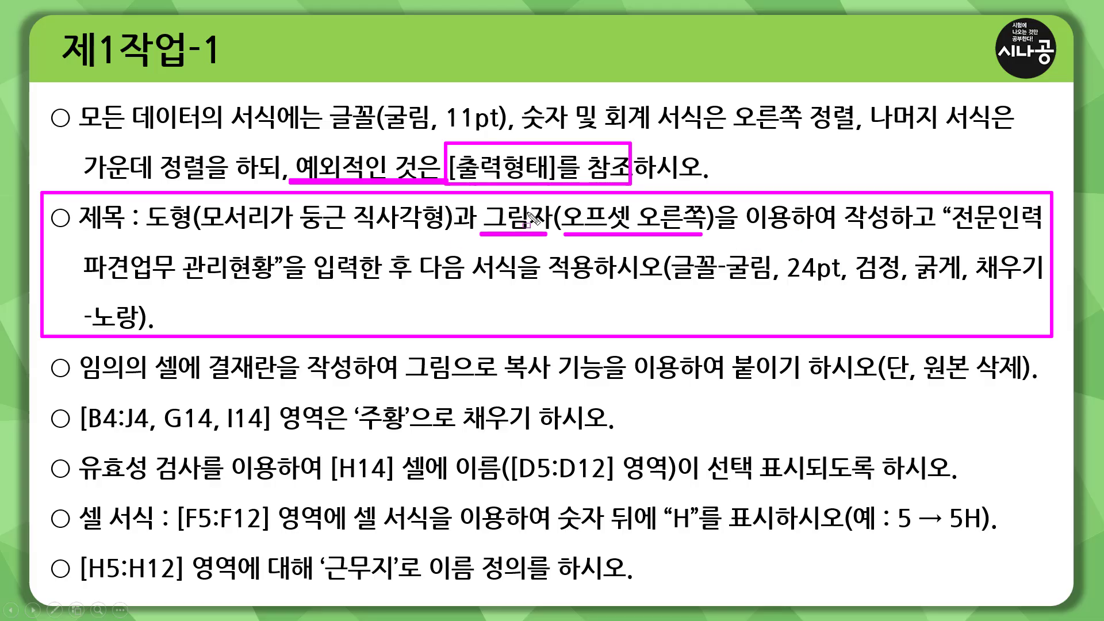
key("e")
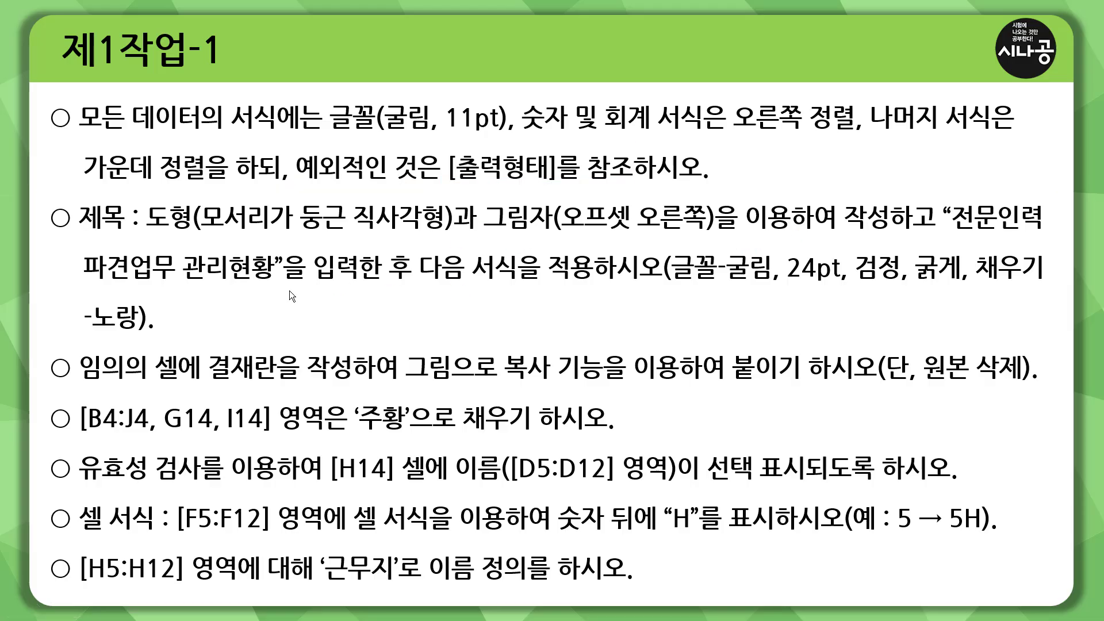
key("alt+Tab")
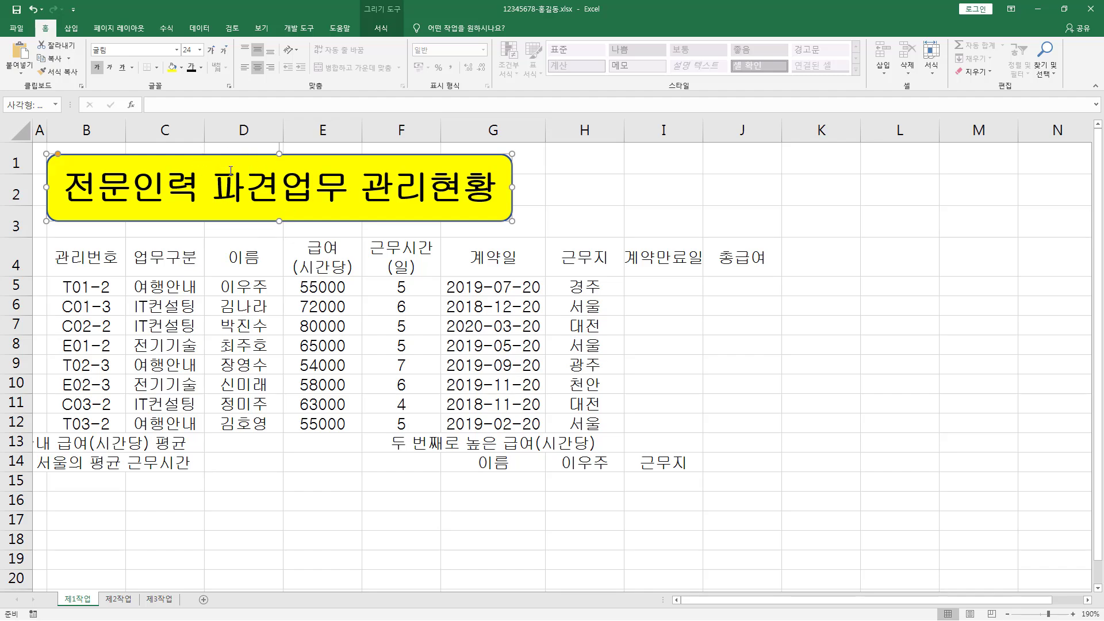
left_click(382, 29)
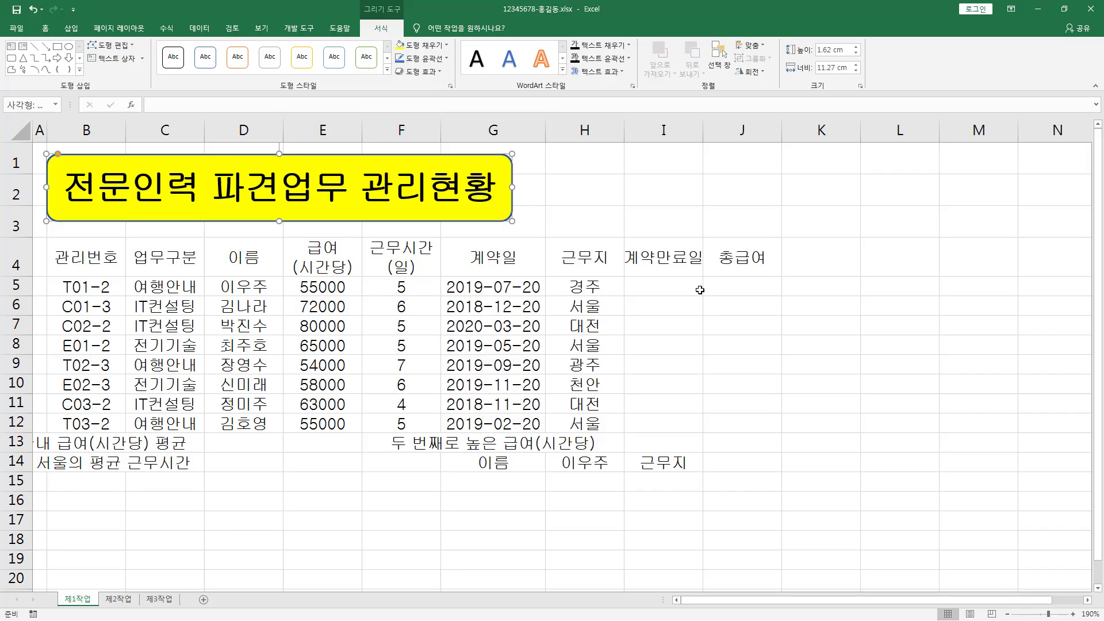
left_click(701, 290)
left_click(812, 310)
left_click(806, 345)
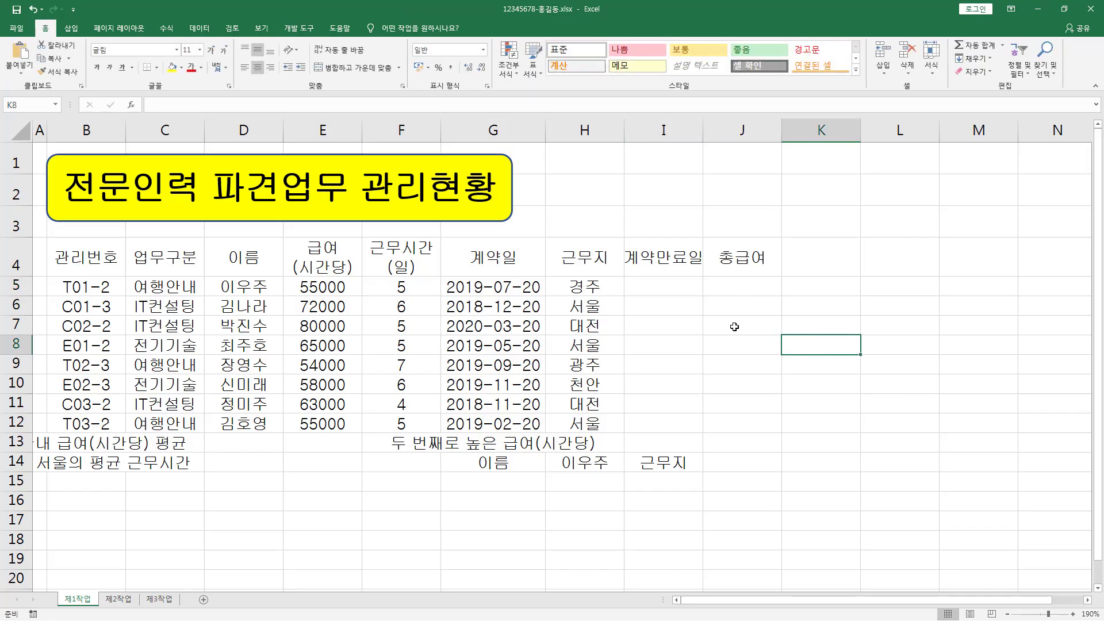
left_click(734, 326)
left_click(661, 325)
left_click(636, 298)
left_click(648, 286)
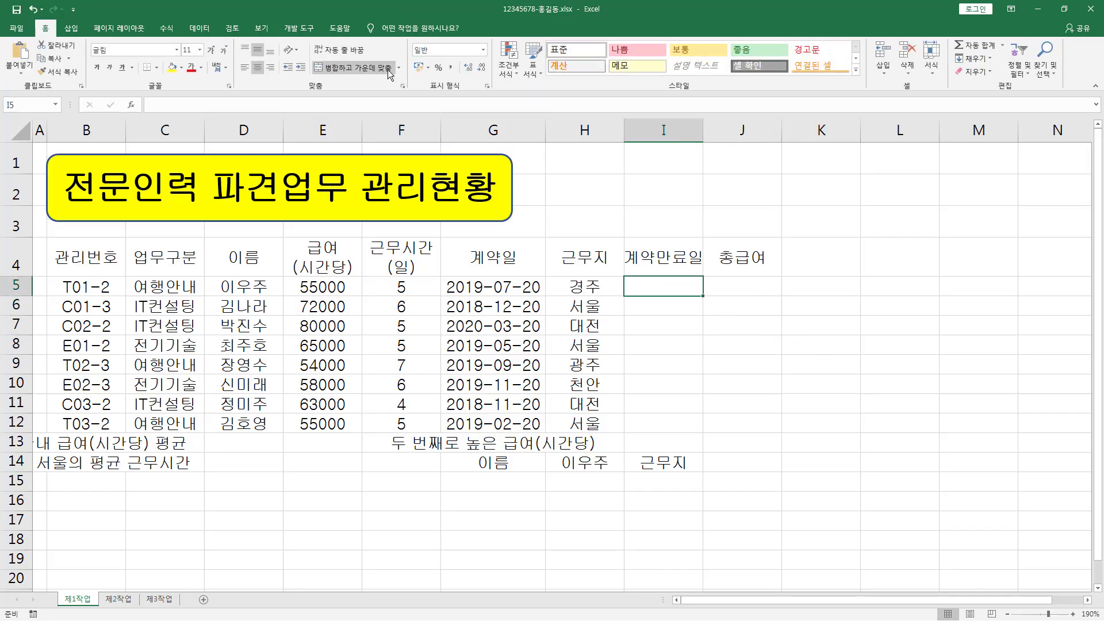
Apply the outer 오프셋 오른쪽 shadow effect to the title shape and deselect it.
left_click(313, 156)
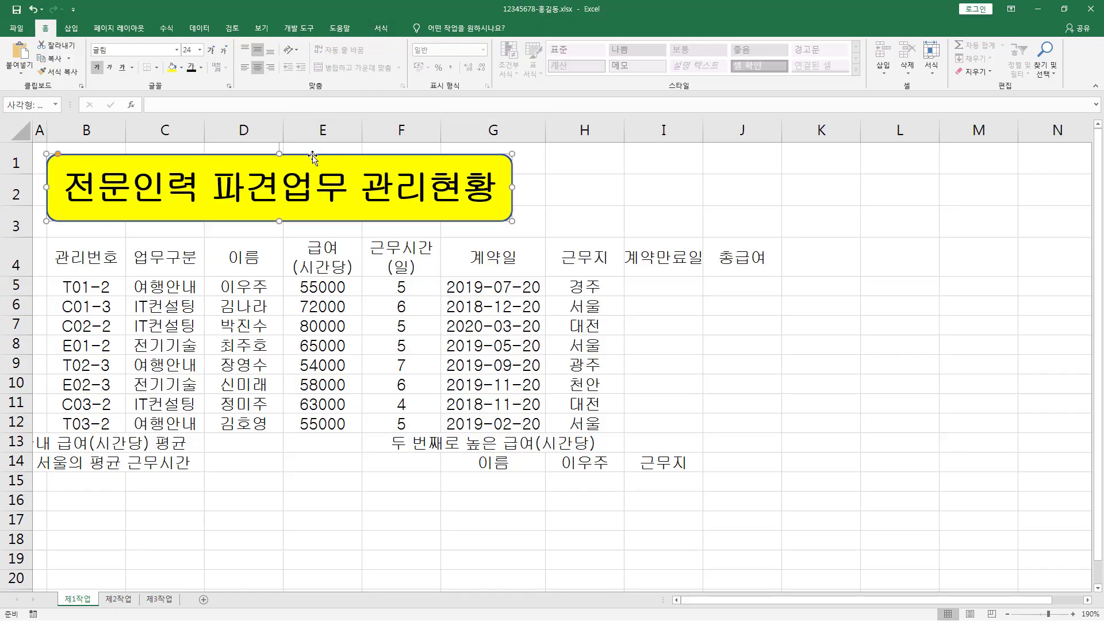
left_click(381, 28)
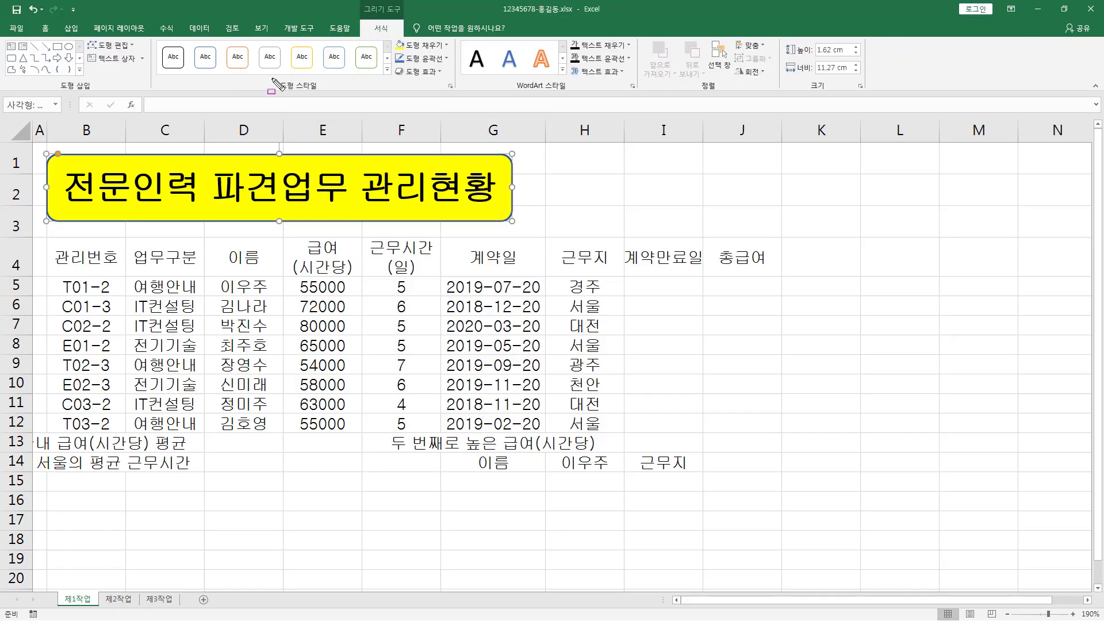
left_click_drag(273, 77, 321, 93)
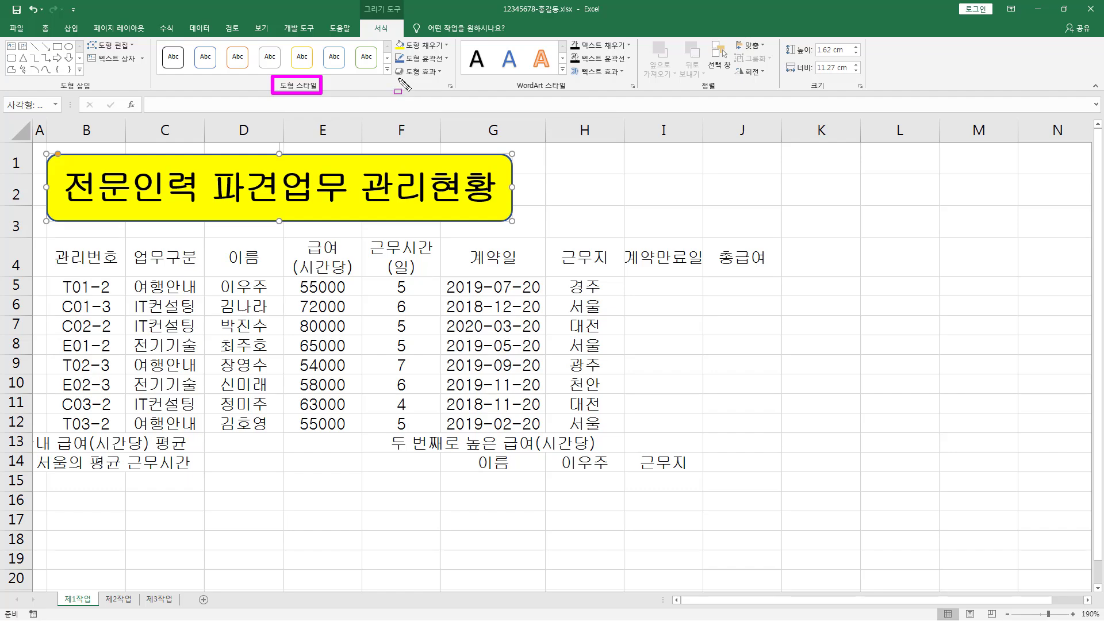
left_click_drag(397, 76, 443, 76)
key("Escape")
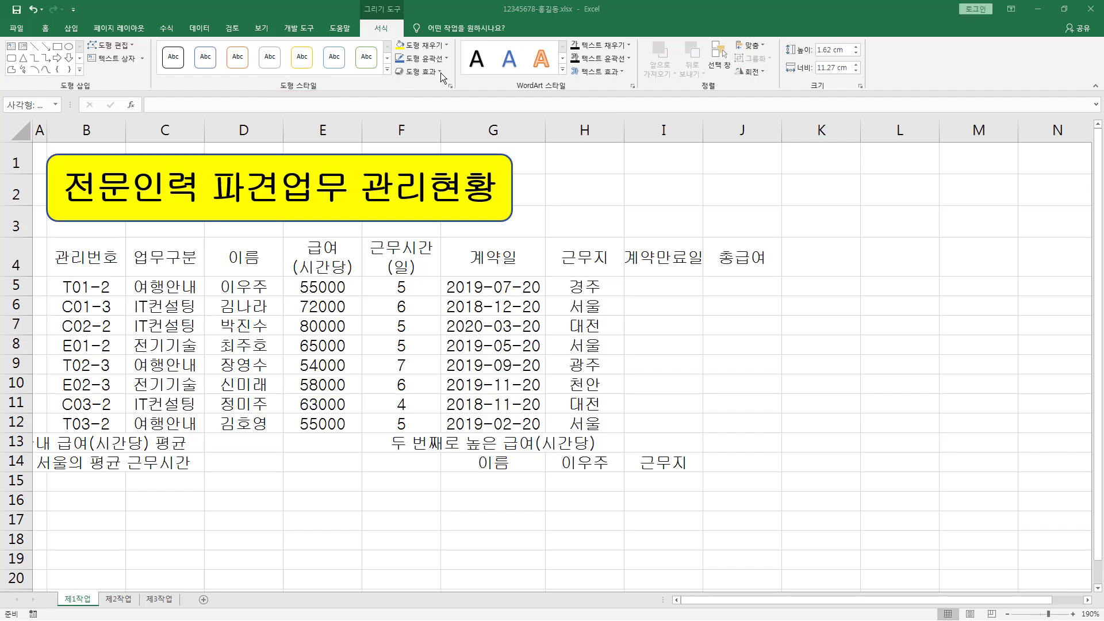
left_click(440, 70)
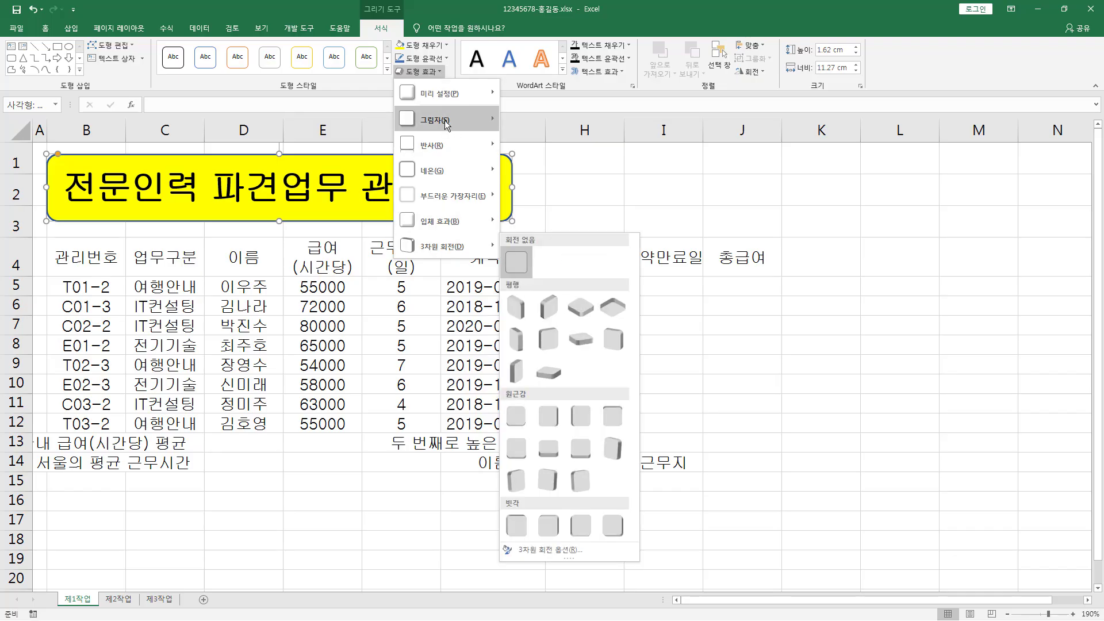
mouse_move(396, 122)
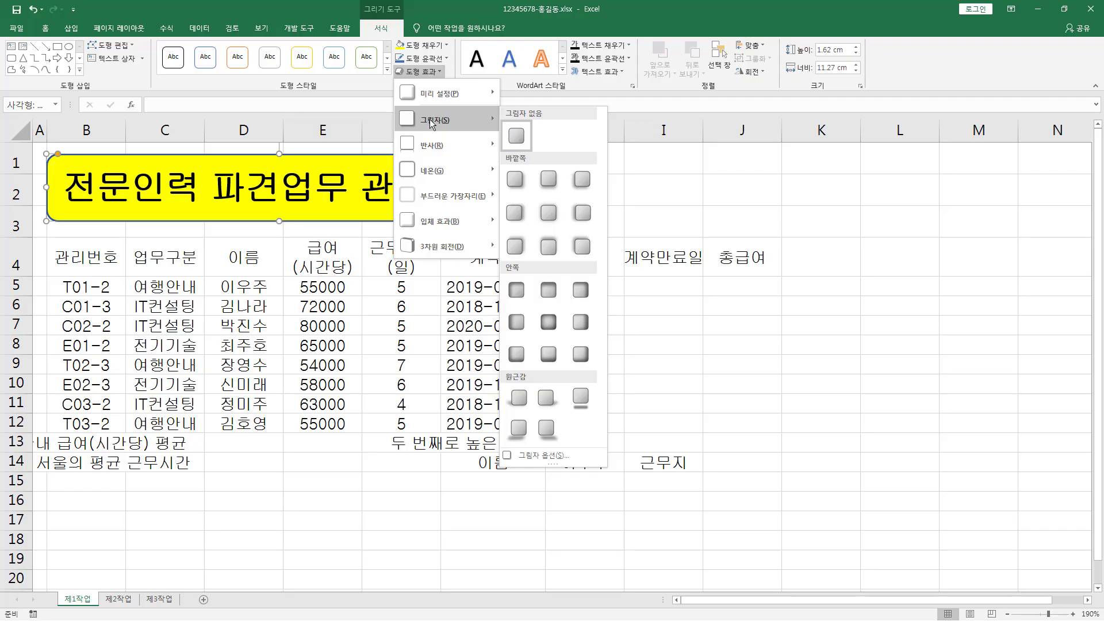
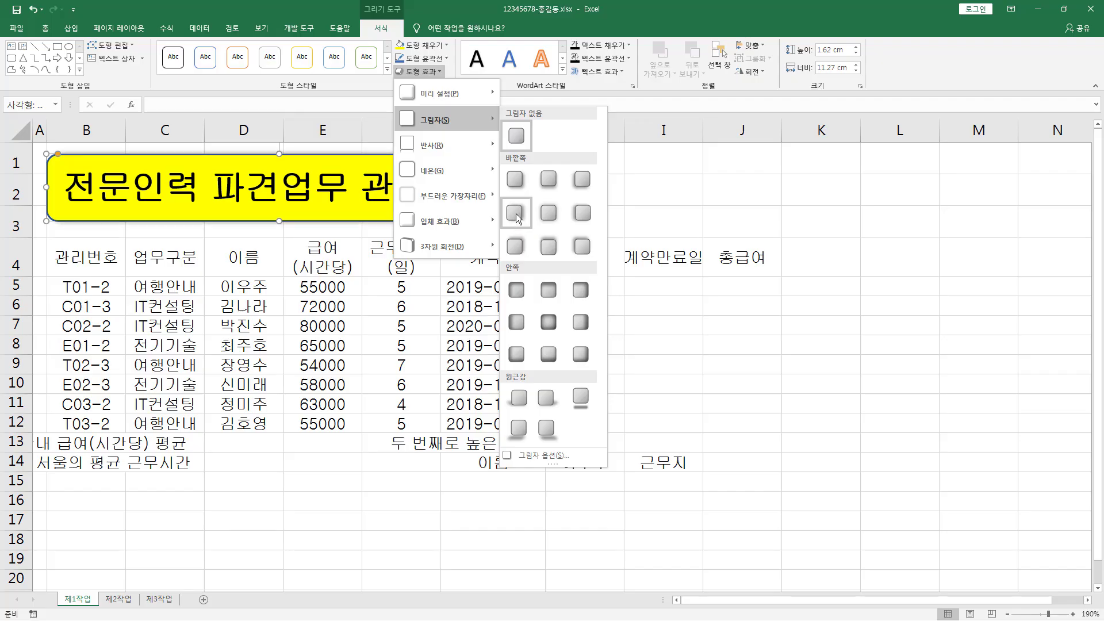
left_click(516, 213)
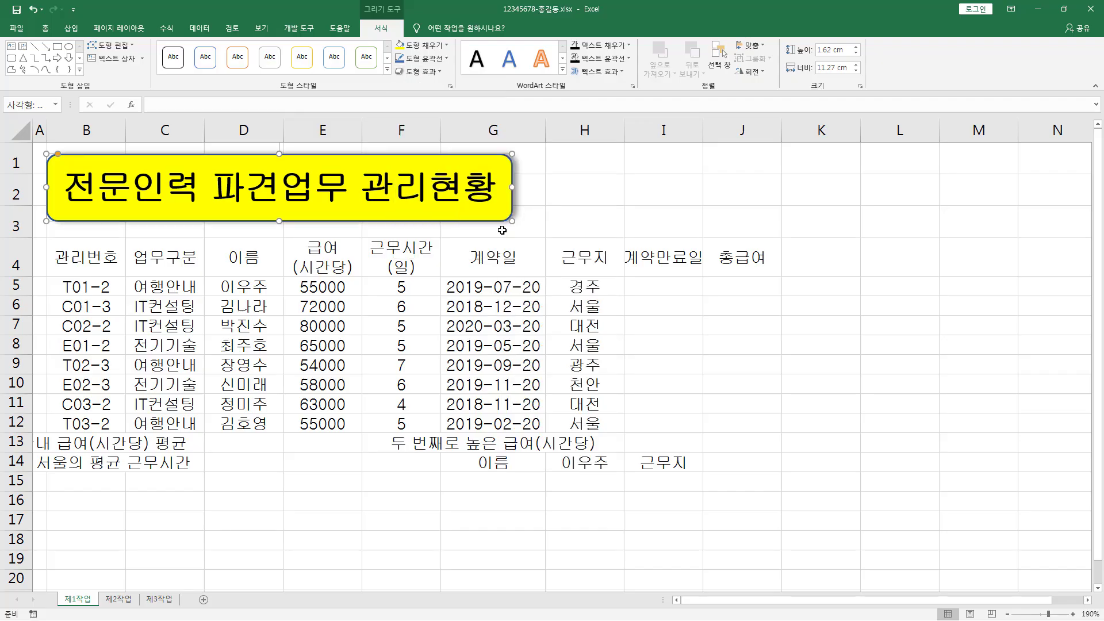
left_click(544, 219)
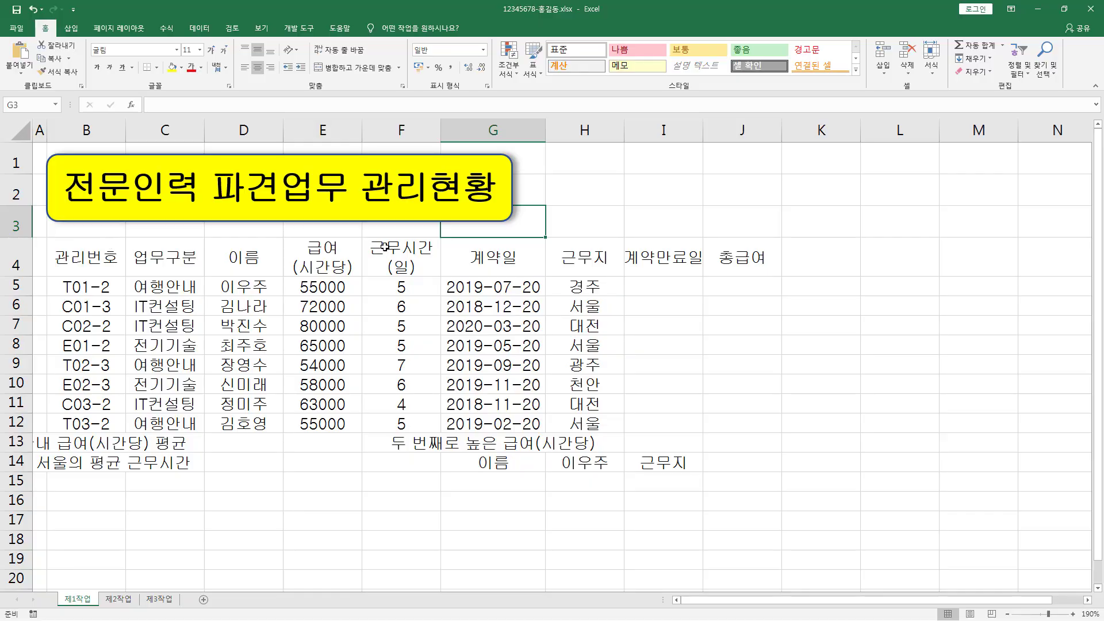
Switch to the 제1작업-1 task conditions slide.
key("alt+Tab")
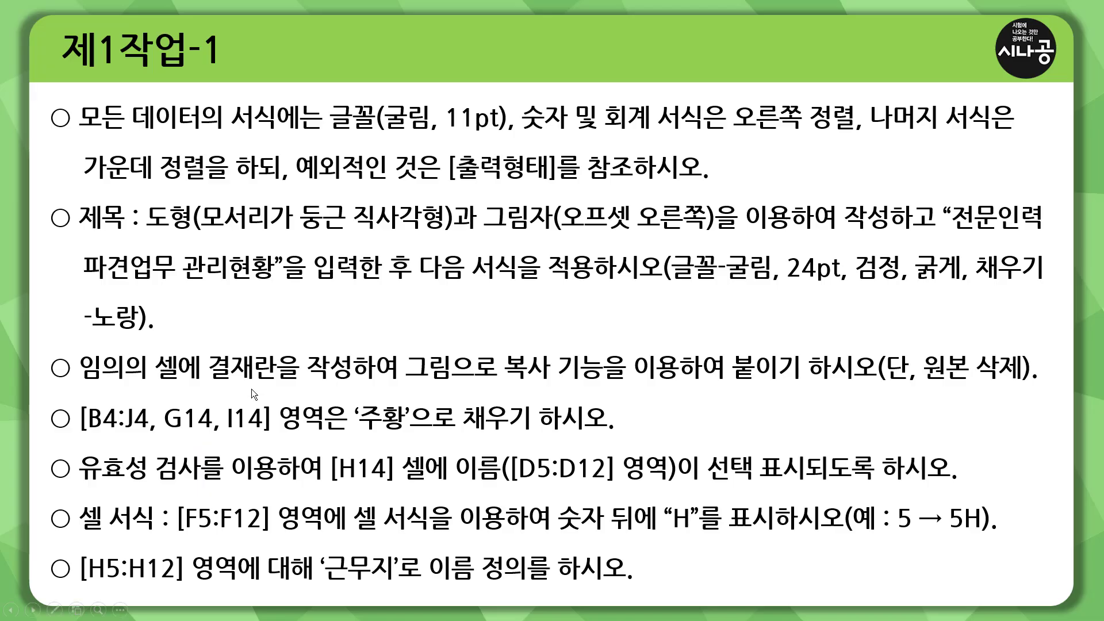
mouse_move(47, 372)
left_mouse_down()
mouse_move(48, 349)
mouse_move(71, 386)
mouse_move(348, 398)
mouse_move(607, 391)
left_mouse_up()
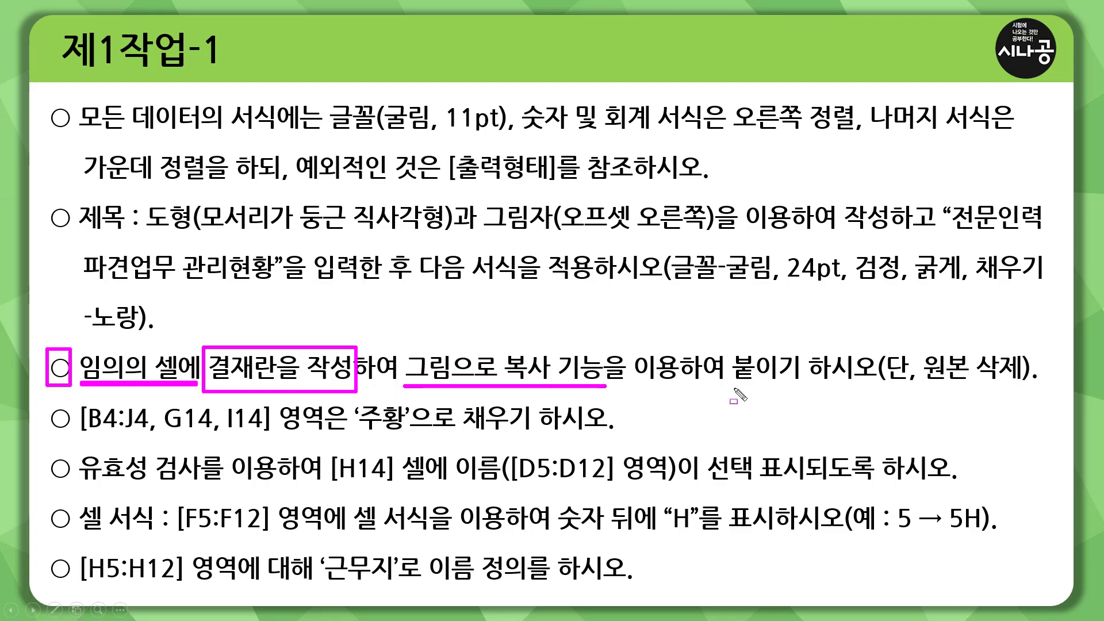
left_click_drag(734, 391, 1048, 390)
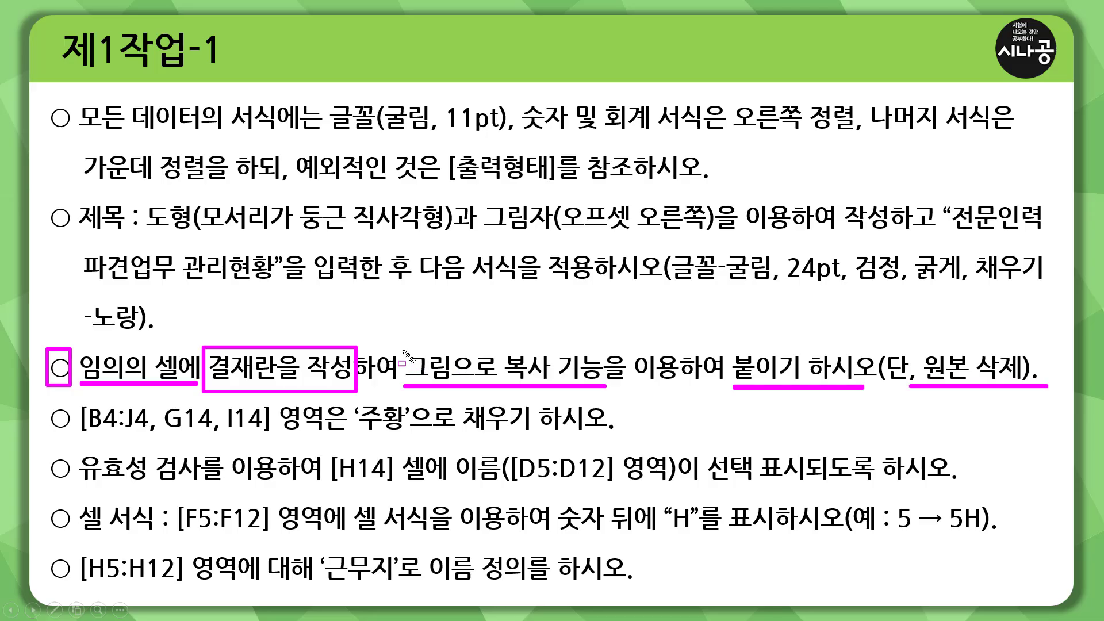
mouse_move(401, 349)
left_mouse_down()
mouse_move(552, 349)
mouse_move(555, 384)
left_mouse_up()
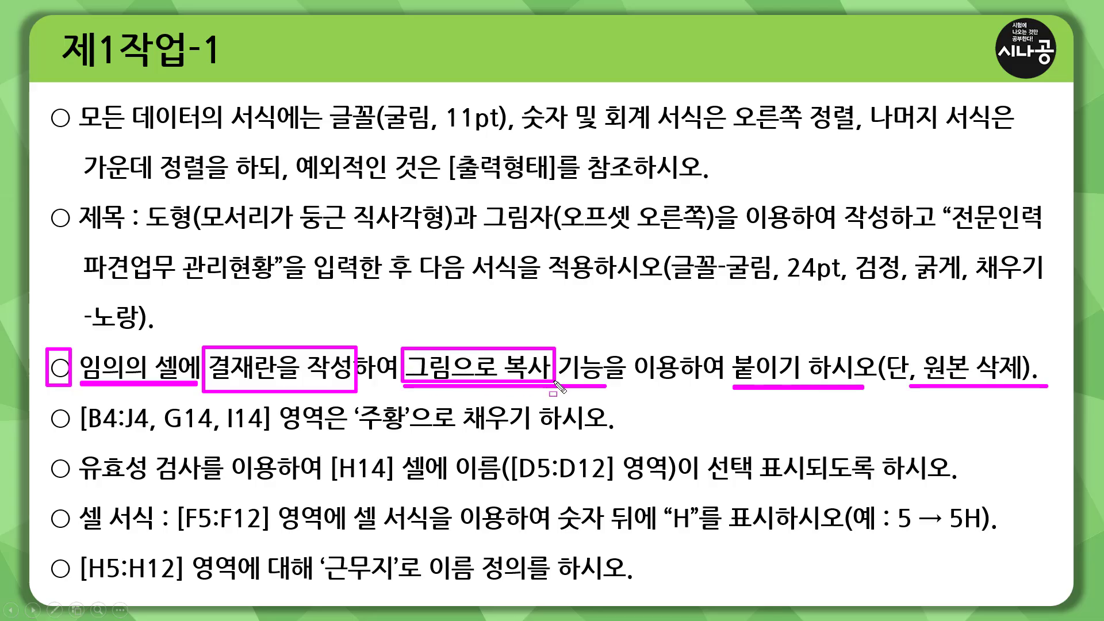
mouse_move(735, 368)
left_mouse_down()
mouse_move(735, 381)
mouse_move(801, 372)
left_mouse_up()
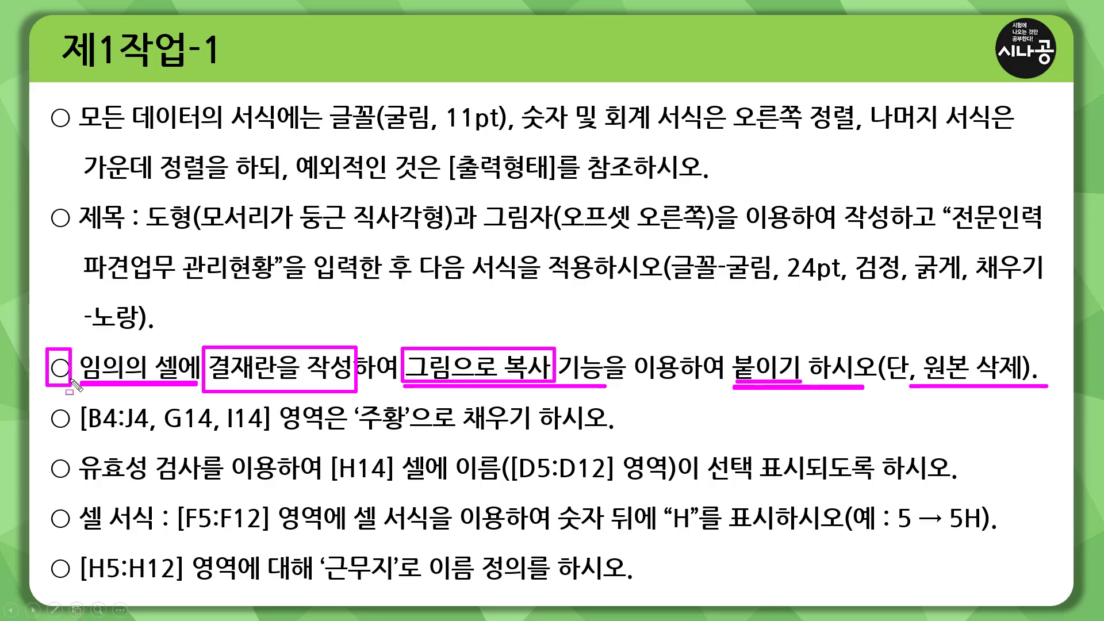
key("Right")
mouse_move(661, 221)
left_mouse_down()
mouse_move(867, 296)
mouse_move(952, 300)
left_mouse_up()
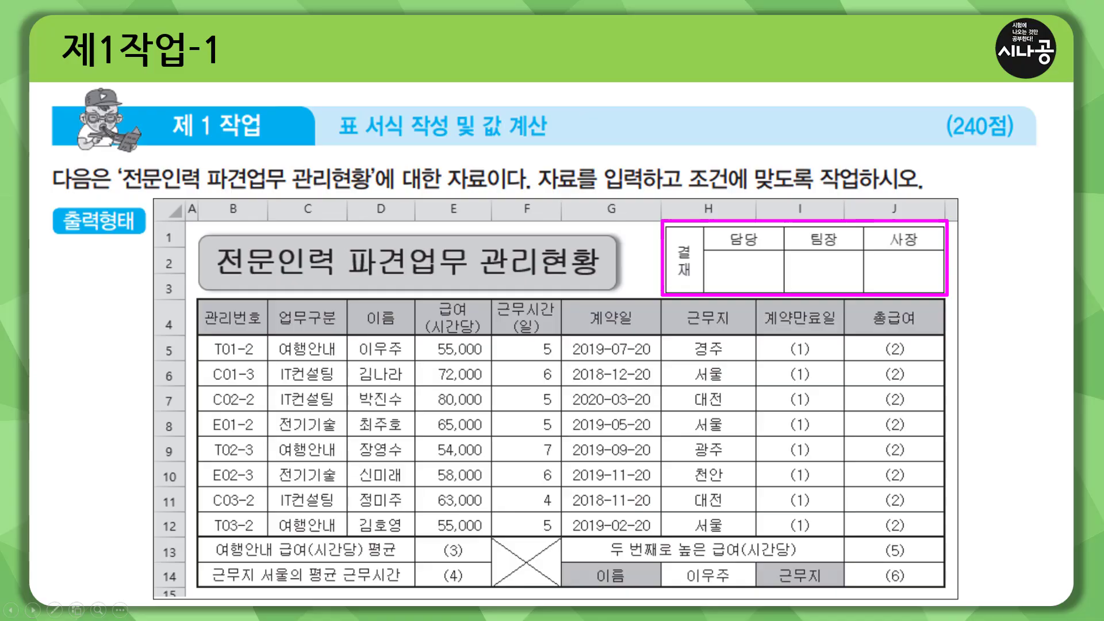
Switch to the Excel workbook and examine the areas below and beside the data table for free cells to hold the approval box.
key("alt+Tab")
mouse_move(74, 249)
left_mouse_down()
mouse_move(685, 390)
mouse_move(749, 459)
left_mouse_up()
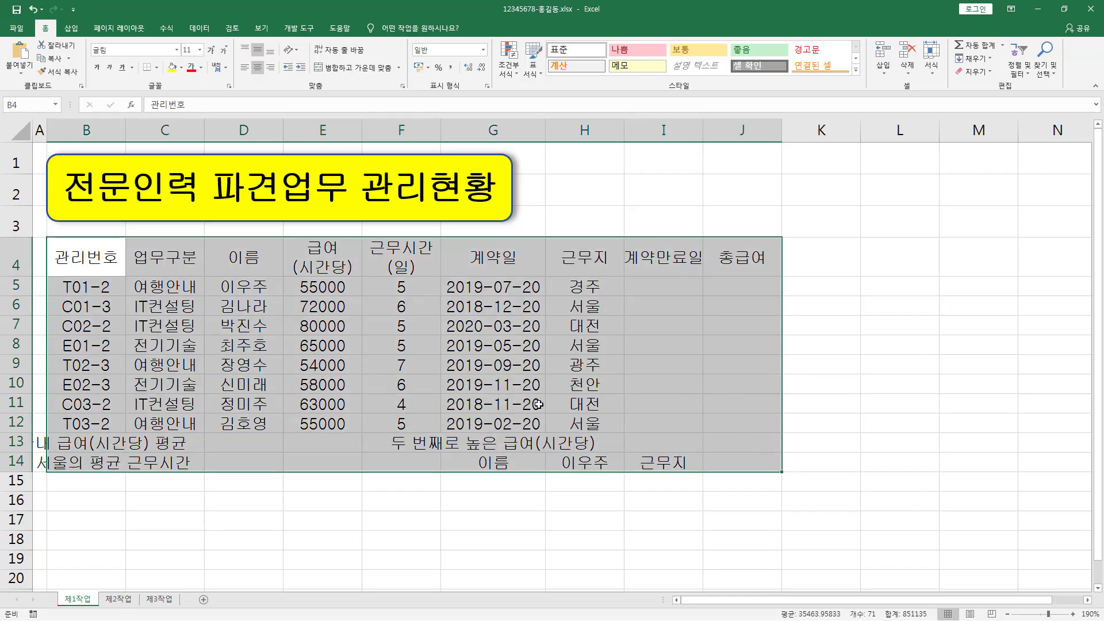
left_click(1088, 600)
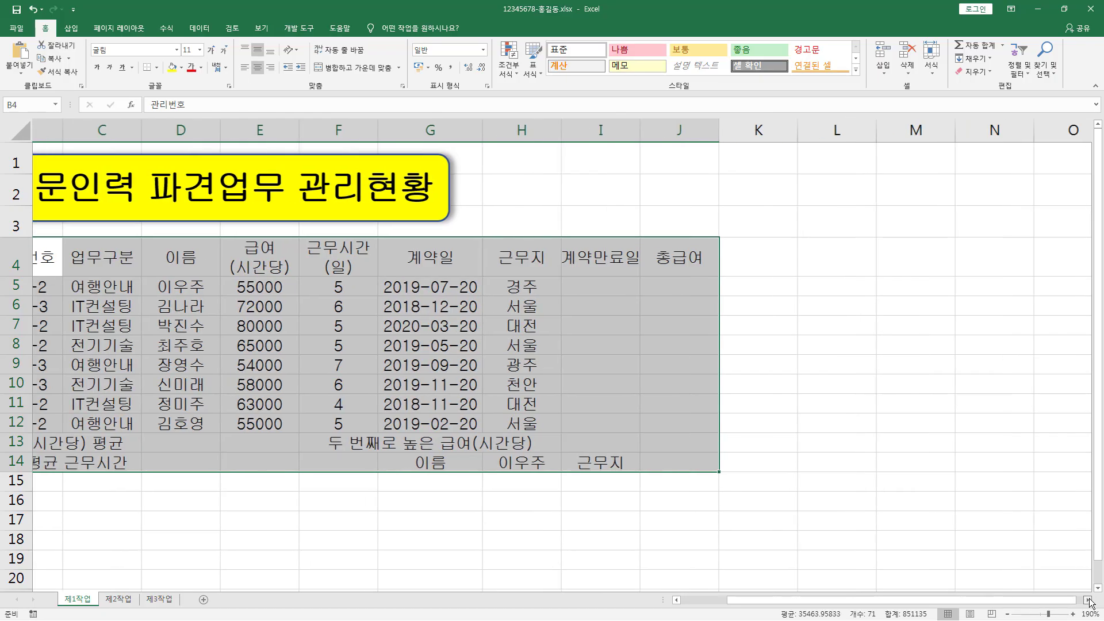
scroll(604, 438, "down", 2)
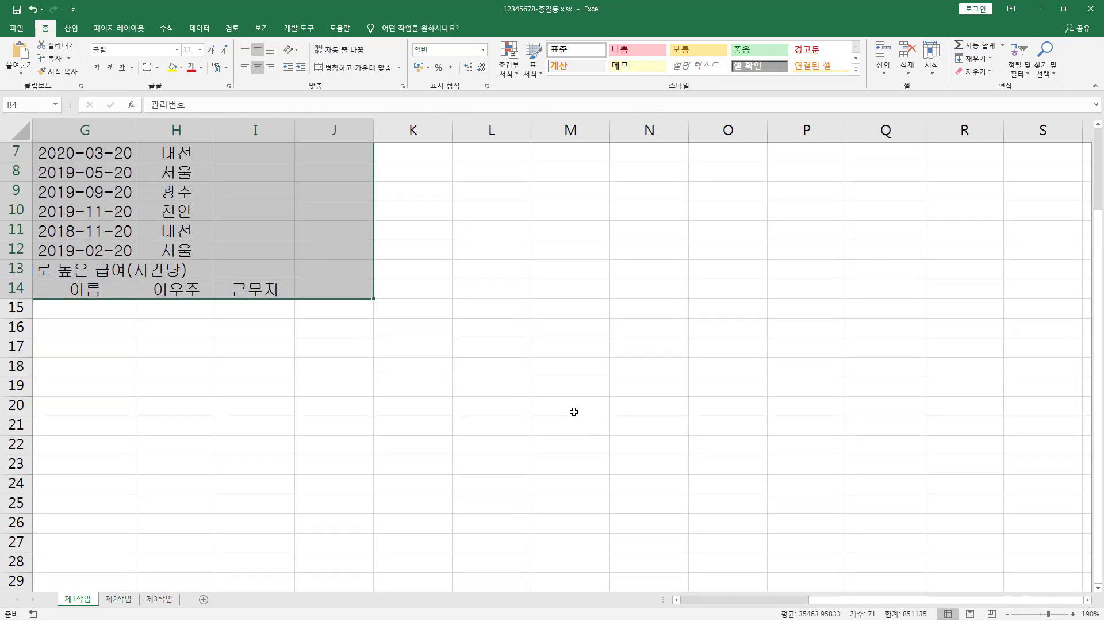
left_click_drag(503, 364, 796, 478)
scroll(498, 230, "up", 2)
left_click_drag(503, 262, 730, 385)
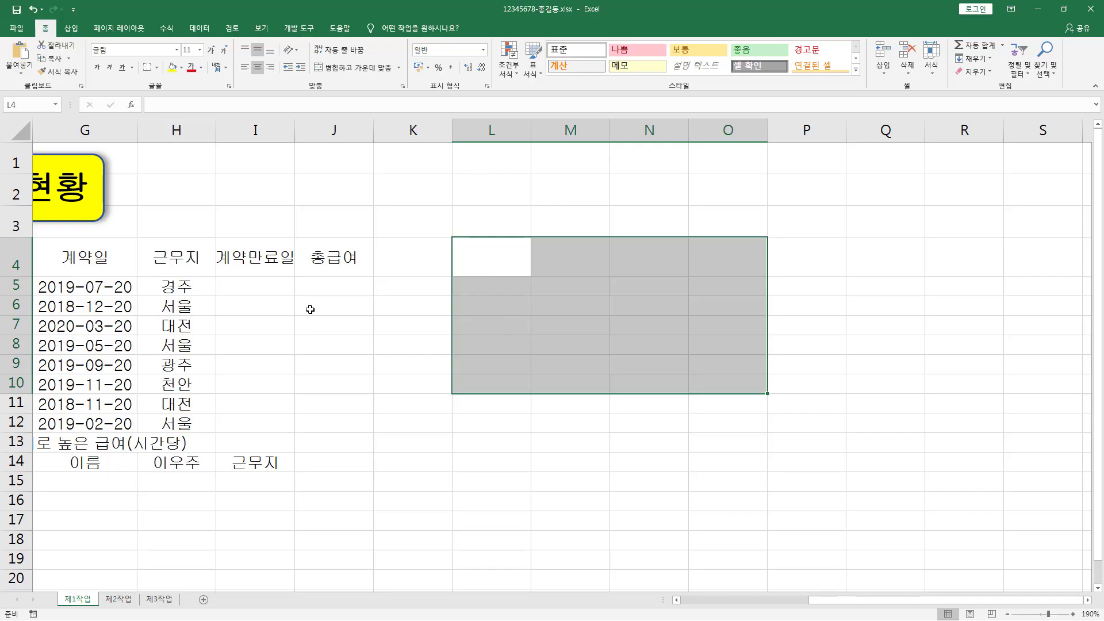
left_click_drag(255, 345, 35, 345)
left_click_drag(59, 267, 715, 465)
scroll(713, 463, "down", 2)
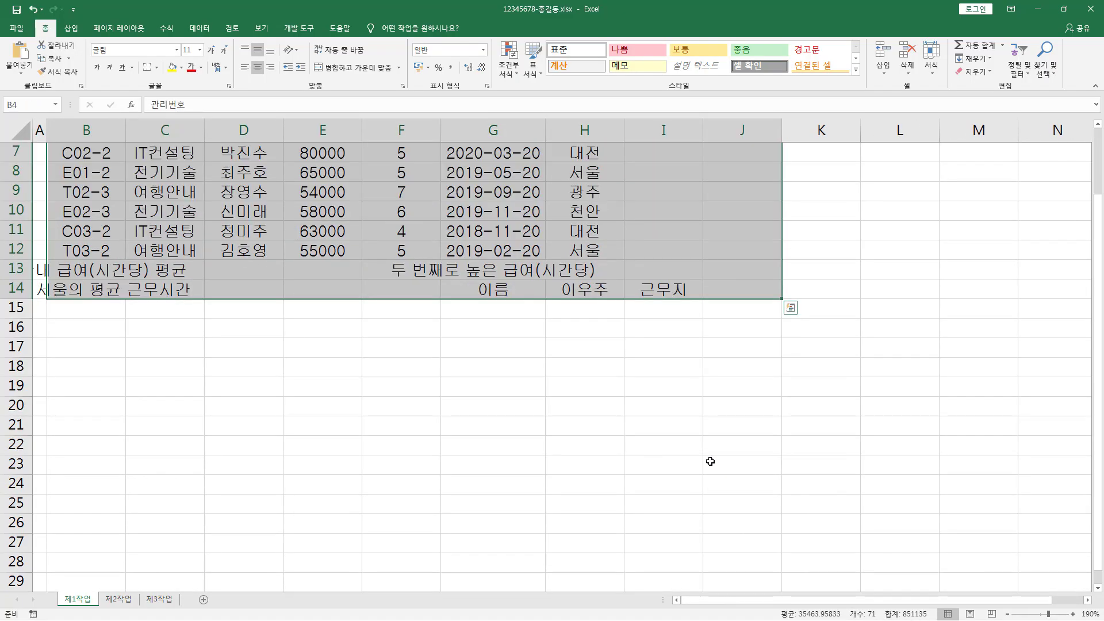
left_click_drag(224, 394, 514, 470)
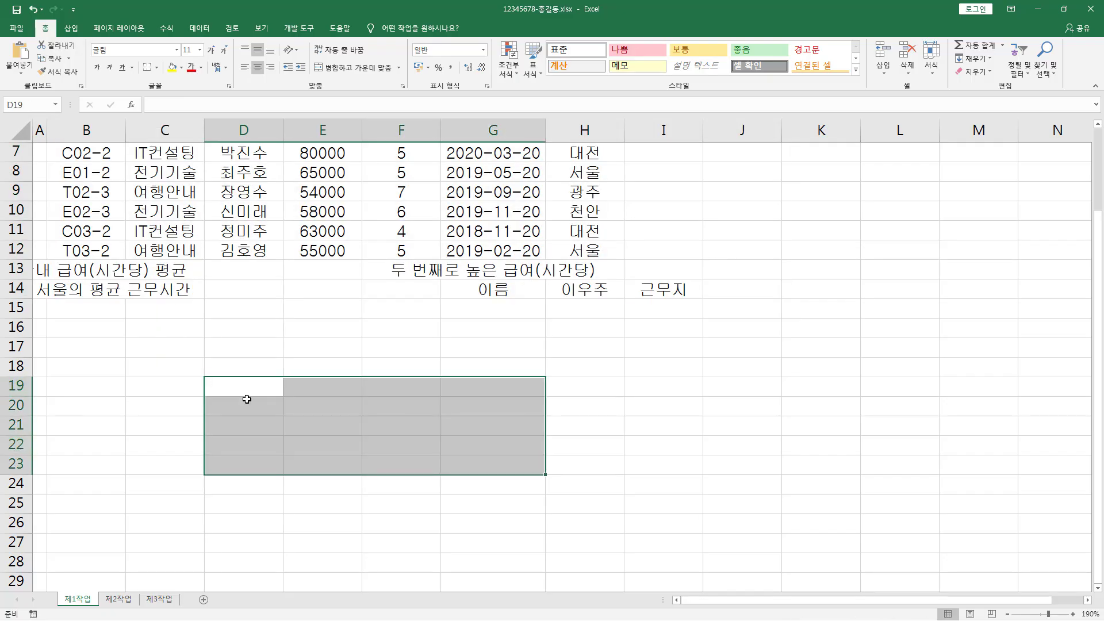
scroll(298, 197, "up", 2)
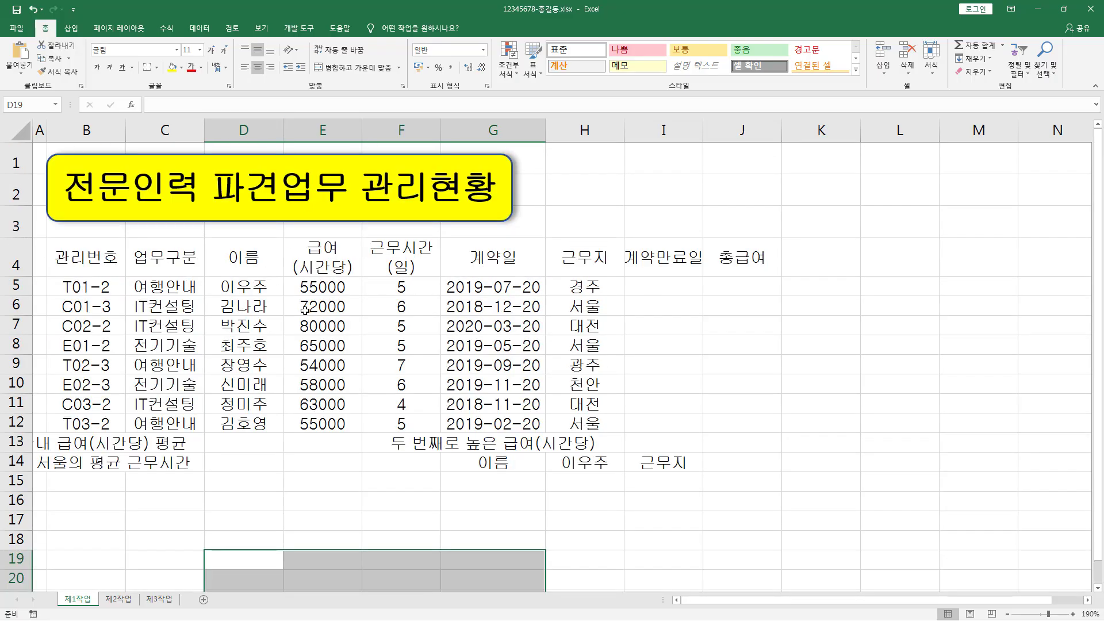
left_click_drag(714, 267, 39, 482)
left_click_drag(1034, 601, 1077, 602)
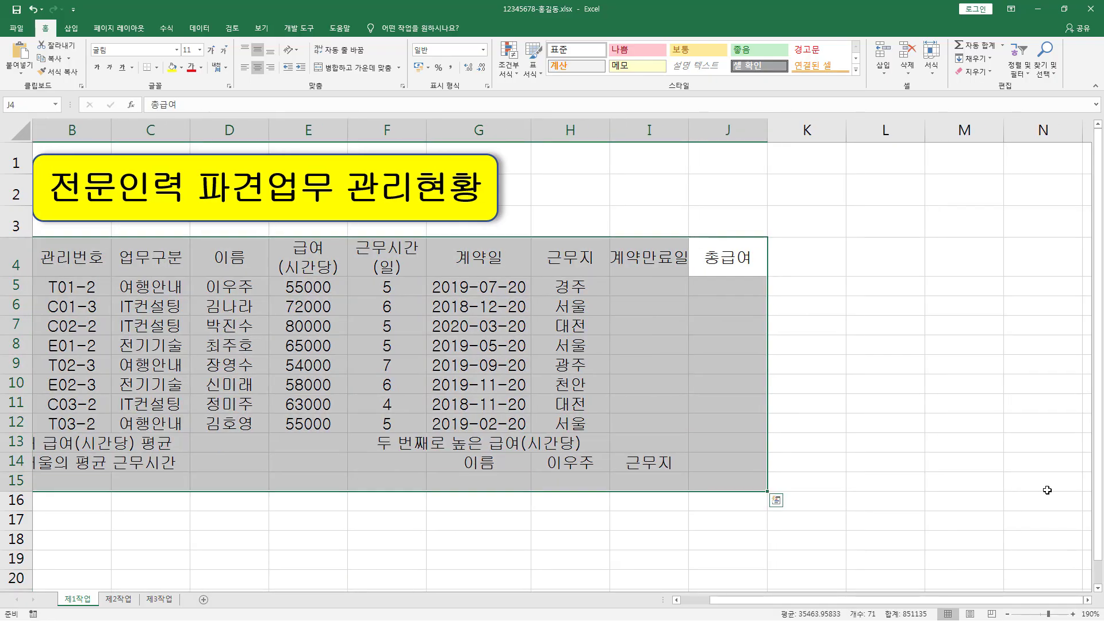
scroll(1048, 492, "down", 2)
left_click(1089, 601)
left_click(1090, 600)
left_click(1089, 601)
left_click(1089, 601)
left_click(1090, 601)
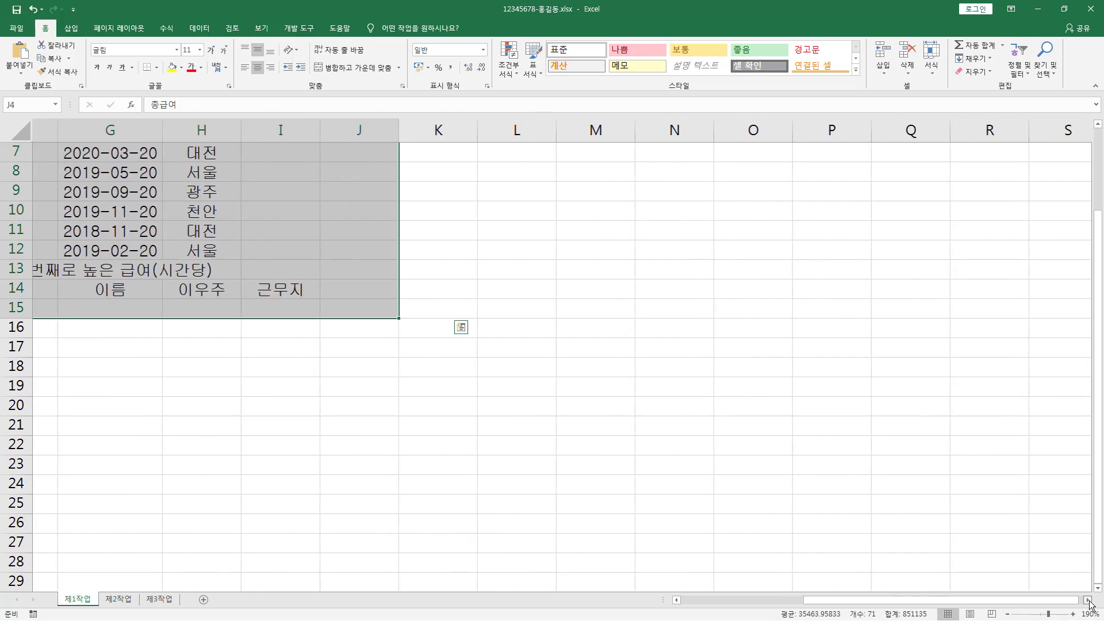
left_click(1090, 600)
key("ctrl+alt+d")
left_click_drag(430, 380, 831, 541)
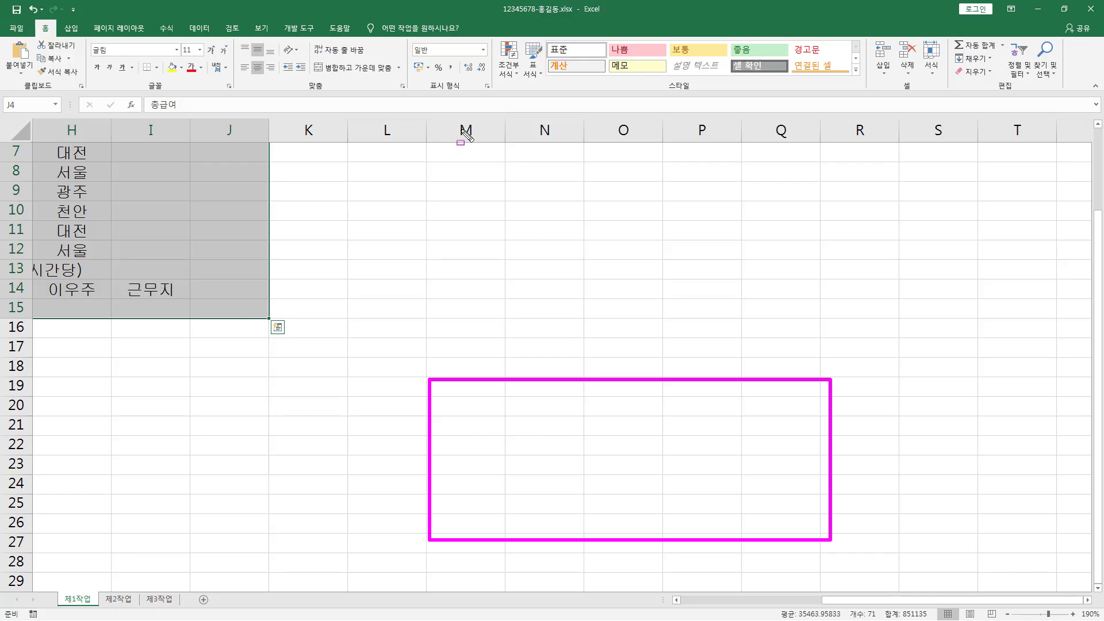
left_click_drag(453, 119, 872, 145)
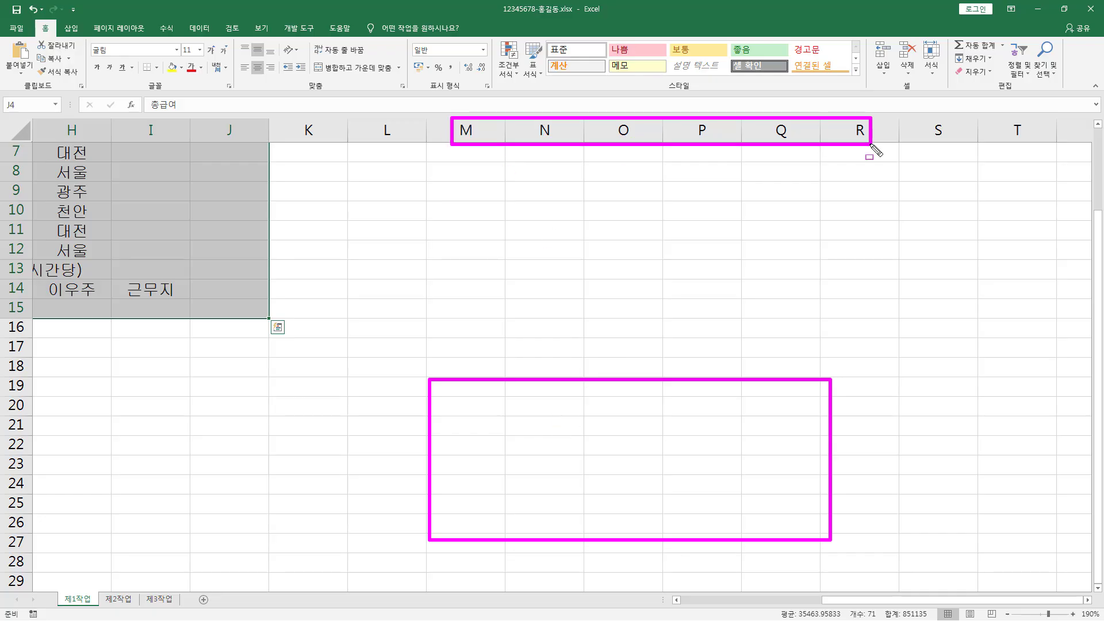
mouse_move(13, 449)
left_mouse_down()
mouse_move(40, 549)
mouse_move(27, 539)
left_mouse_up()
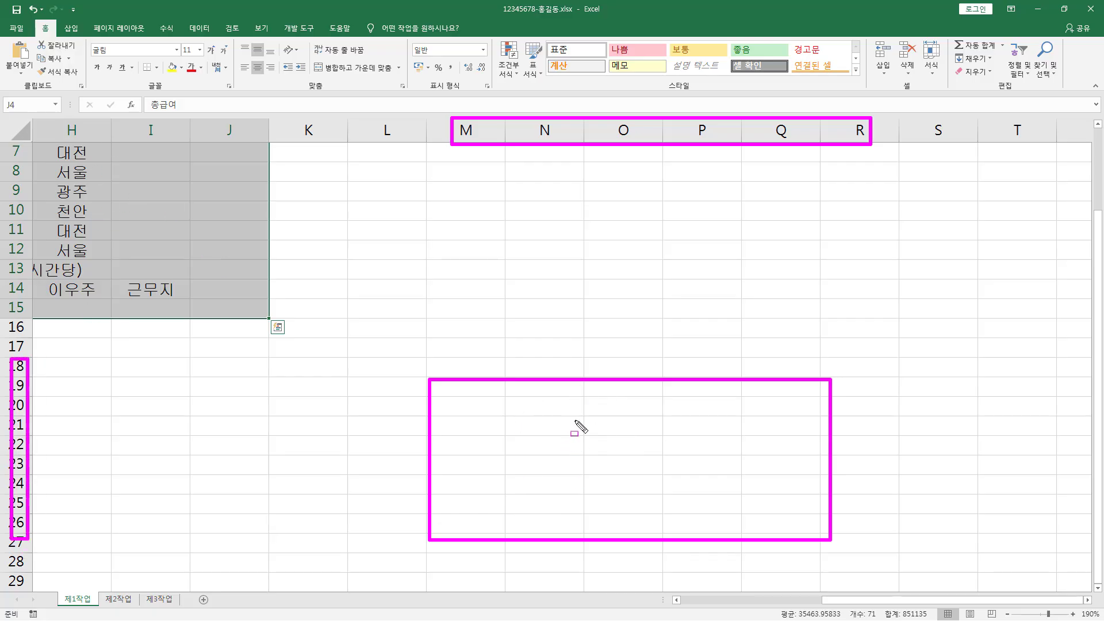
Enter 결재 in cell M20, with each of the two characters on its own line.
key("Escape")
left_click(469, 402)
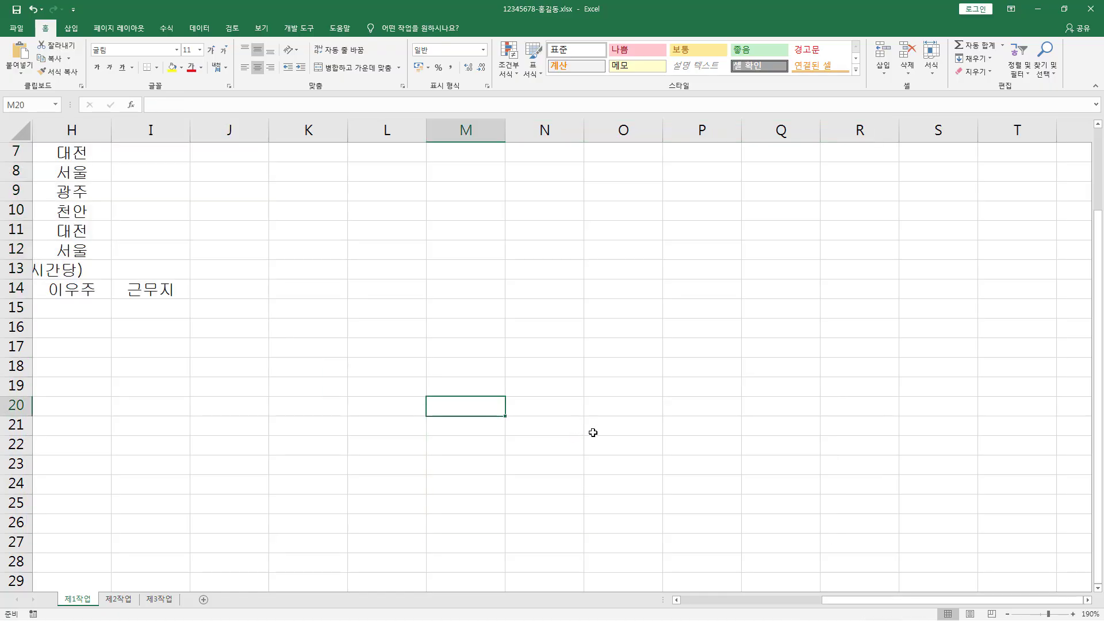
type("결")
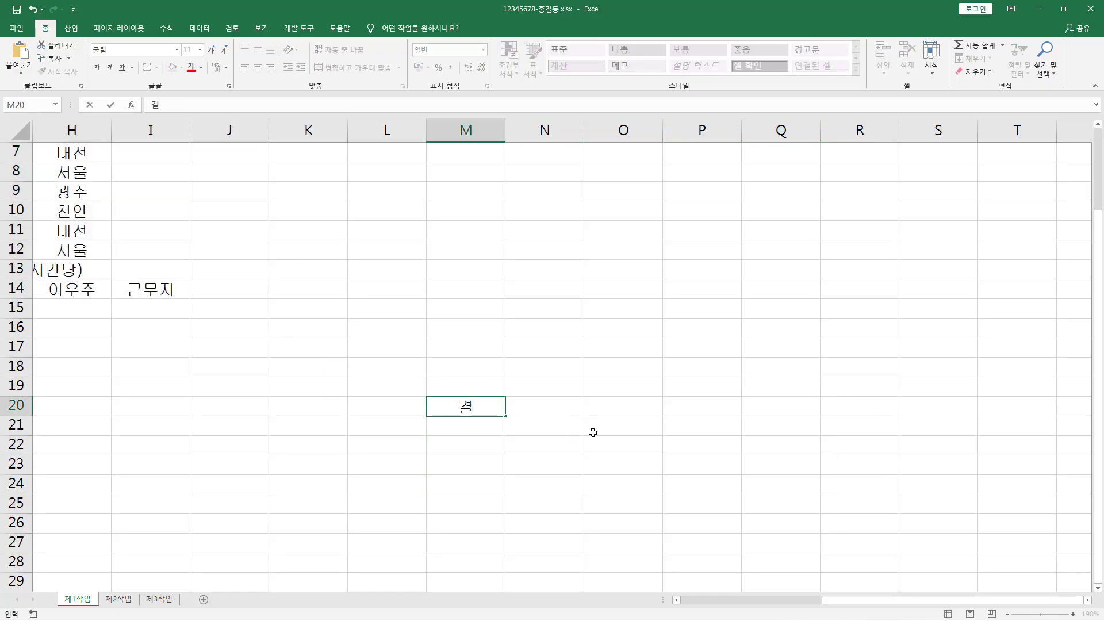
key("alt+Return")
type("재")
key("Return")
Enter the approval box headings 담당, 팀장 and 사장 in cells N20, O20 and P20.
left_click(565, 427)
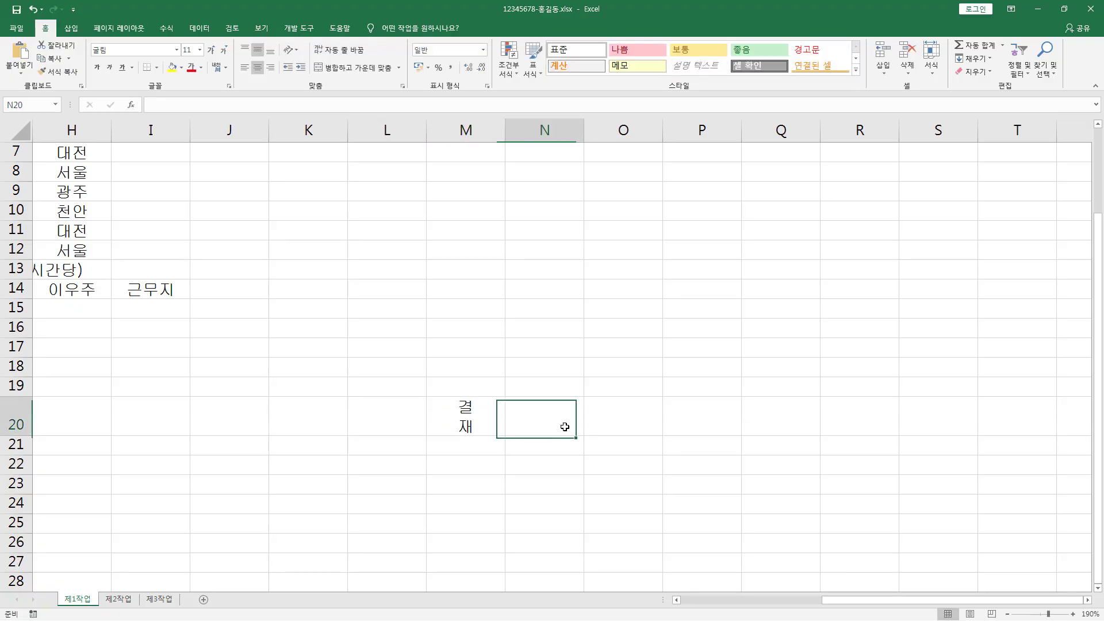
type("담당")
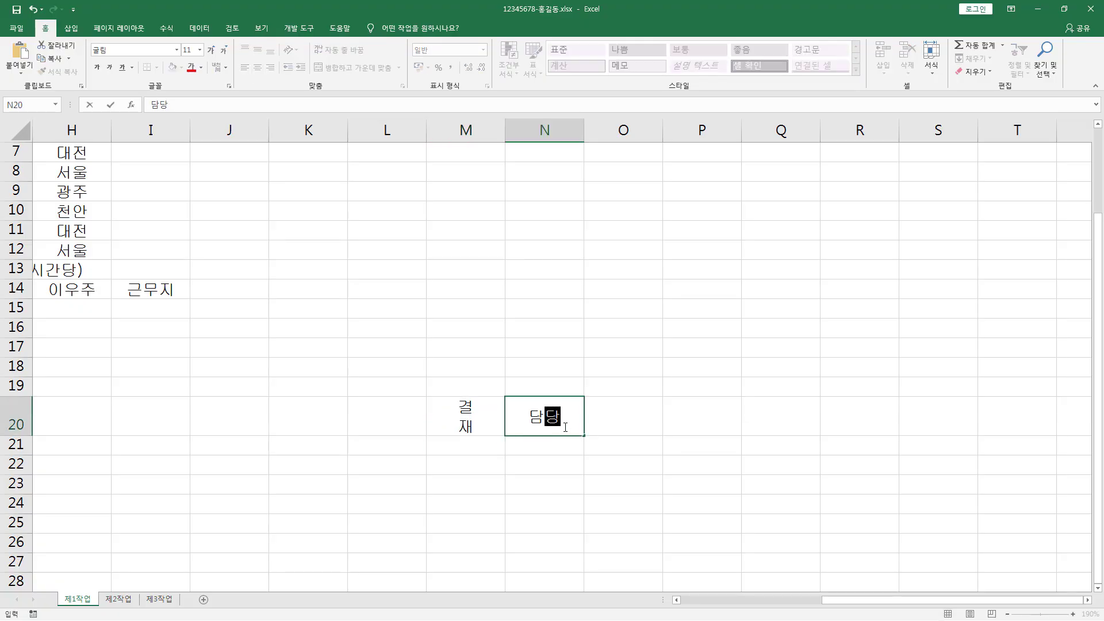
key("Tab")
type("팀장")
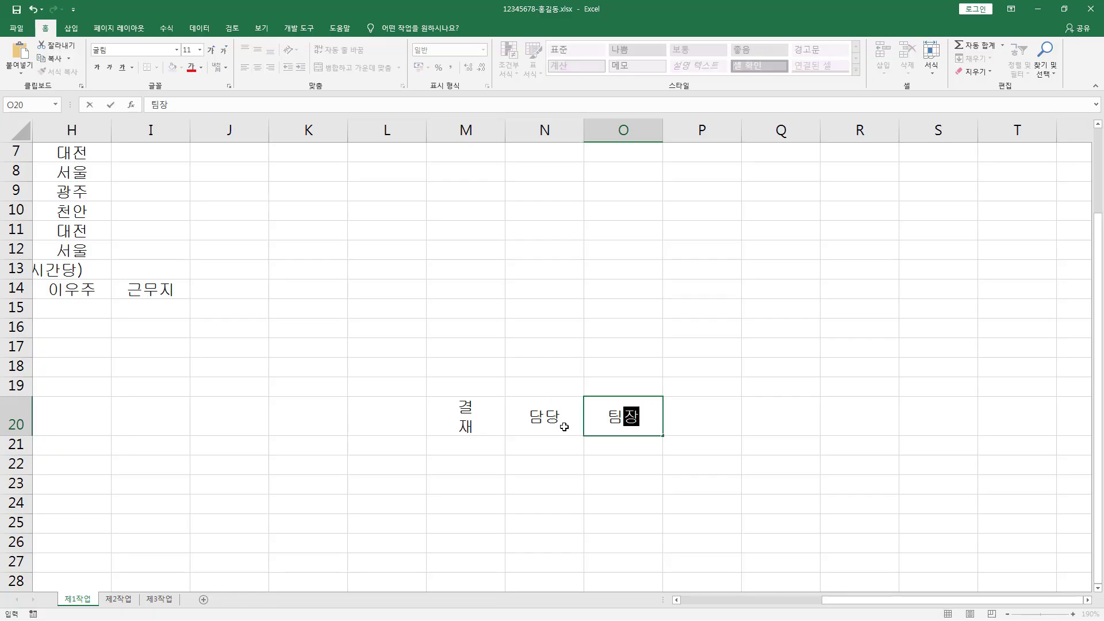
key("Tab")
type("사장")
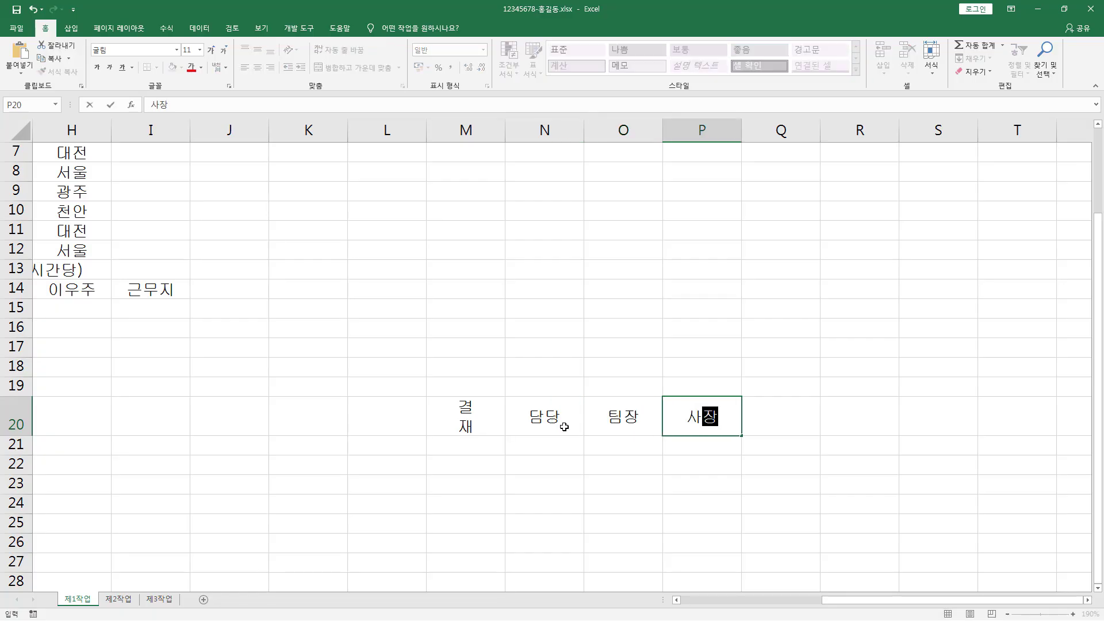
left_click(531, 482)
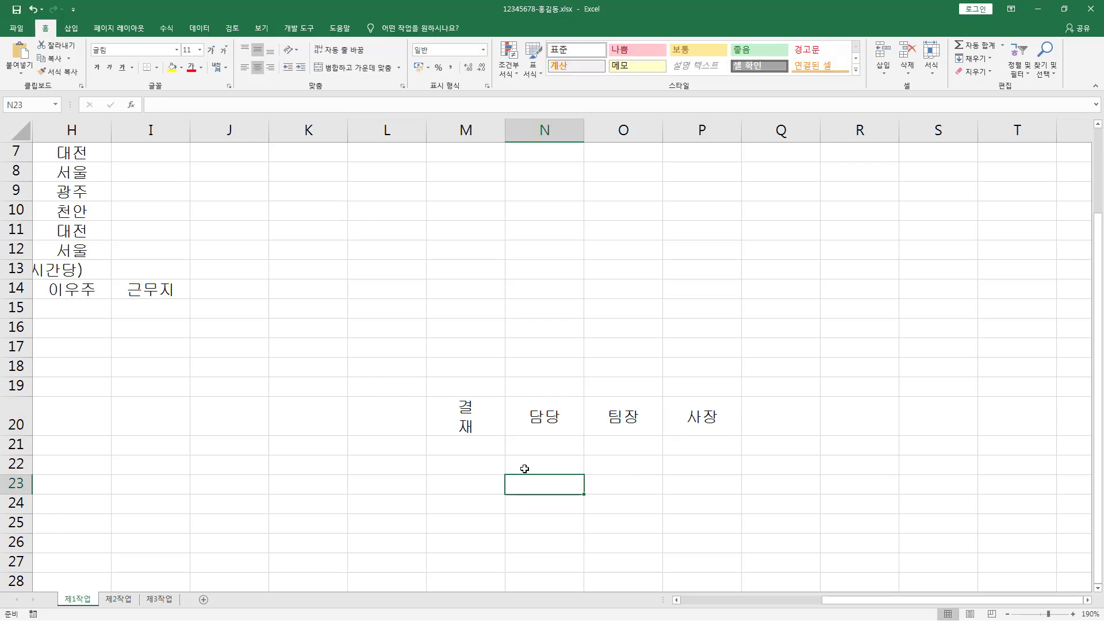
Merge and center cells M20:M21 holding the 결재 label.
left_click_drag(547, 419, 705, 422)
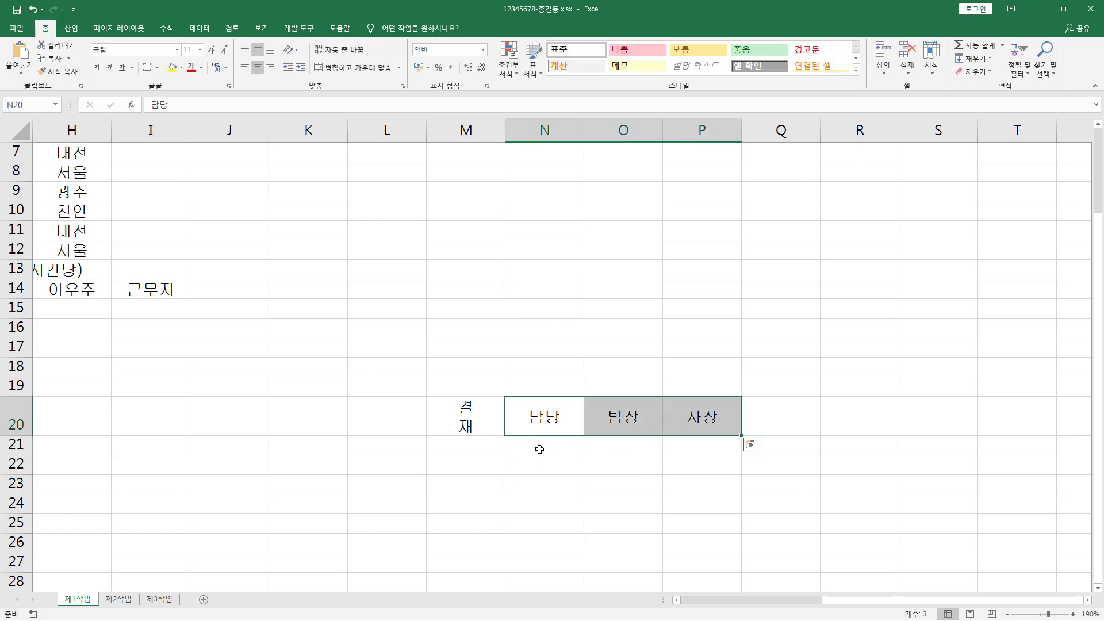
left_click_drag(539, 449, 708, 445)
left_click_drag(492, 428, 466, 434)
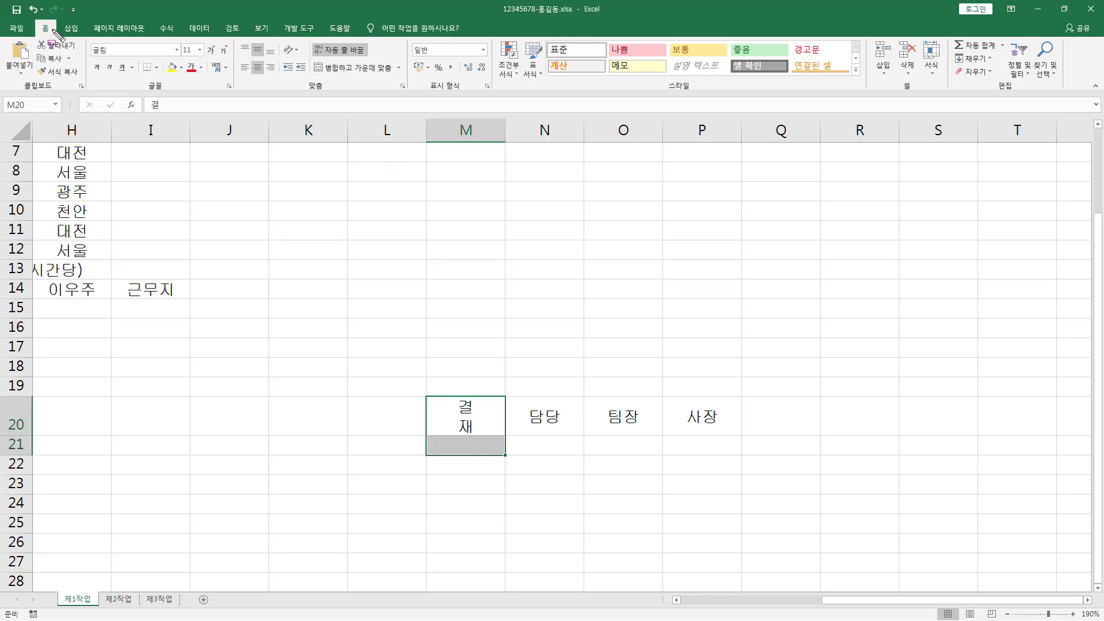
left_click_drag(316, 75, 395, 76)
left_click_drag(310, 58, 328, 77)
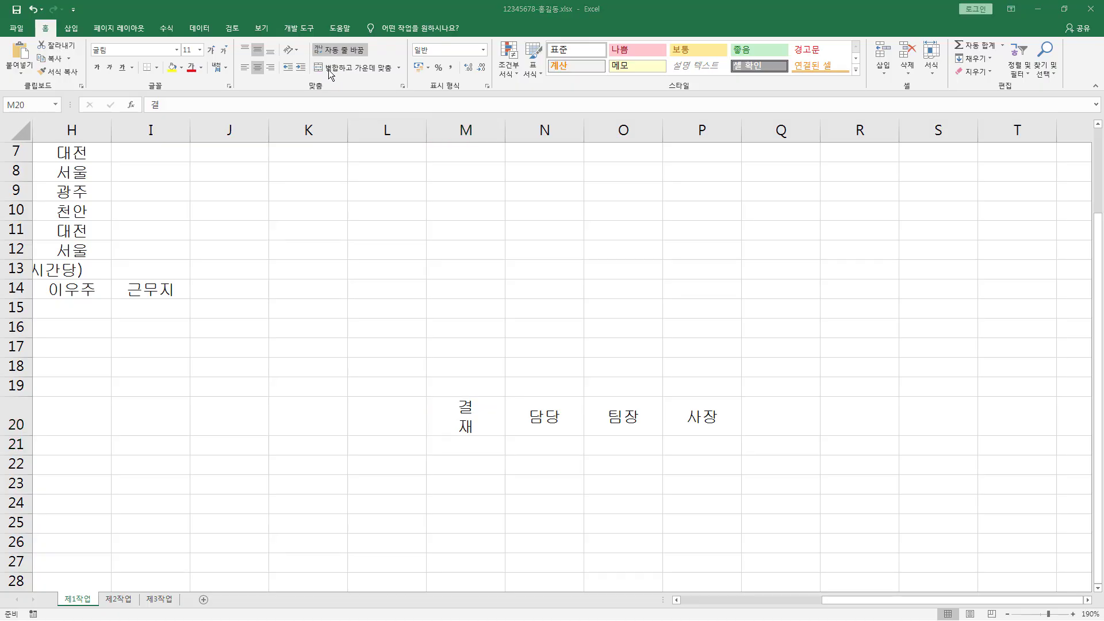
left_click(345, 68)
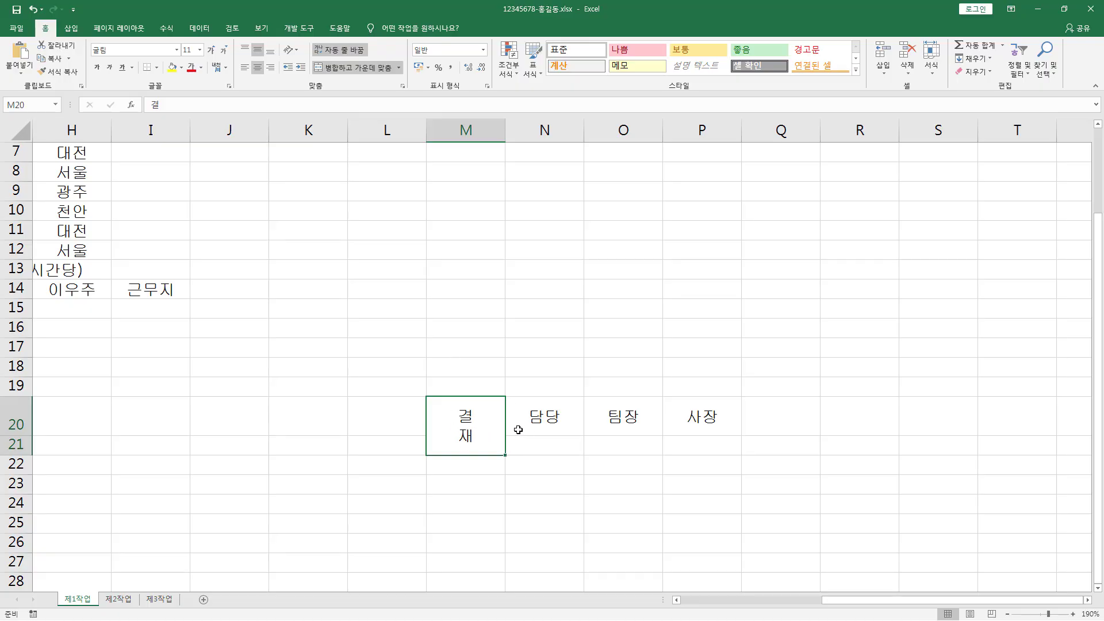
Apply all borders to the approval box range M20:P21.
left_click_drag(483, 426, 671, 437)
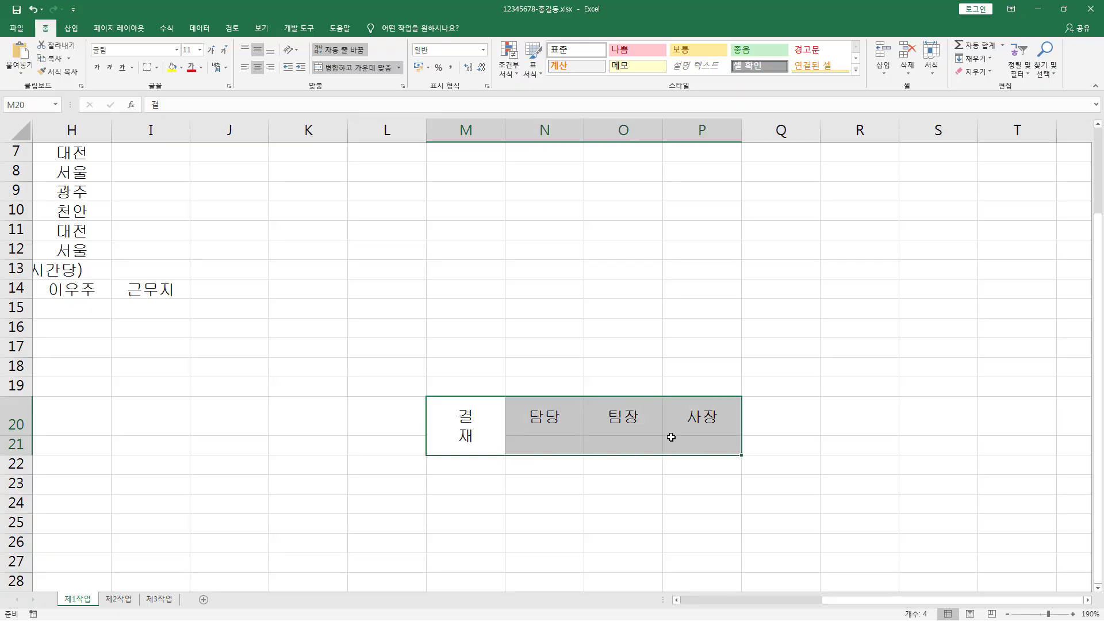
left_click(157, 68)
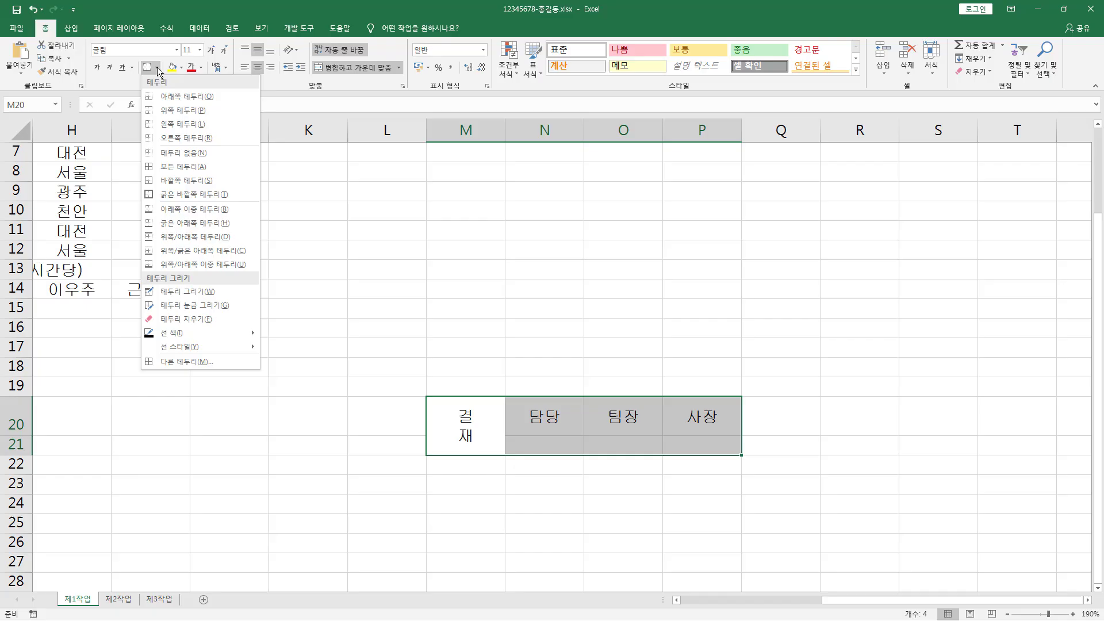
left_click(173, 171)
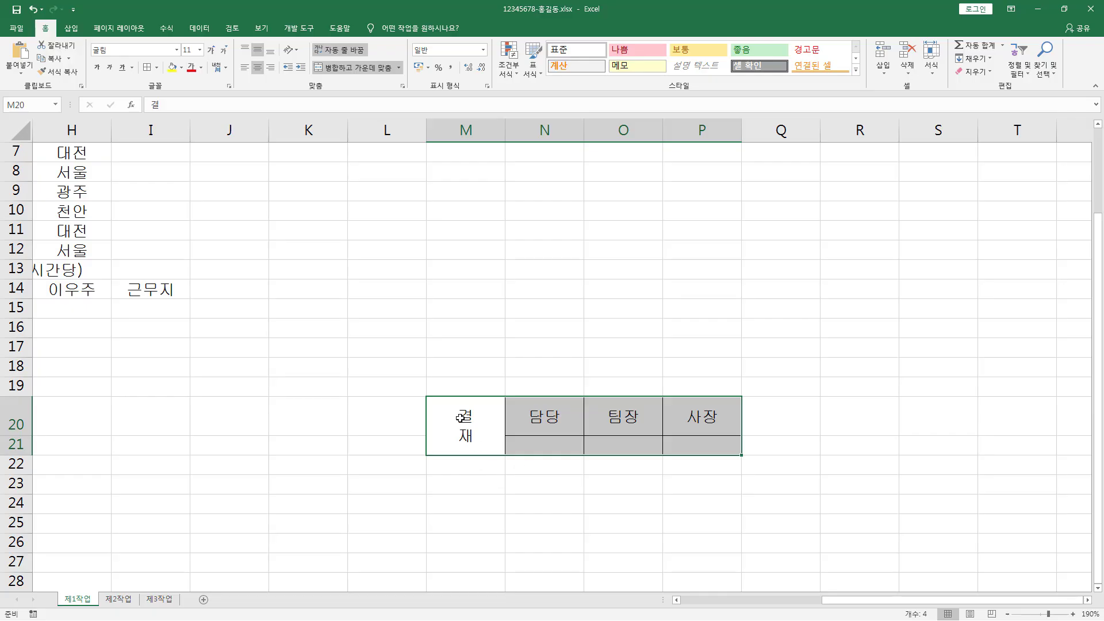
left_click(566, 371)
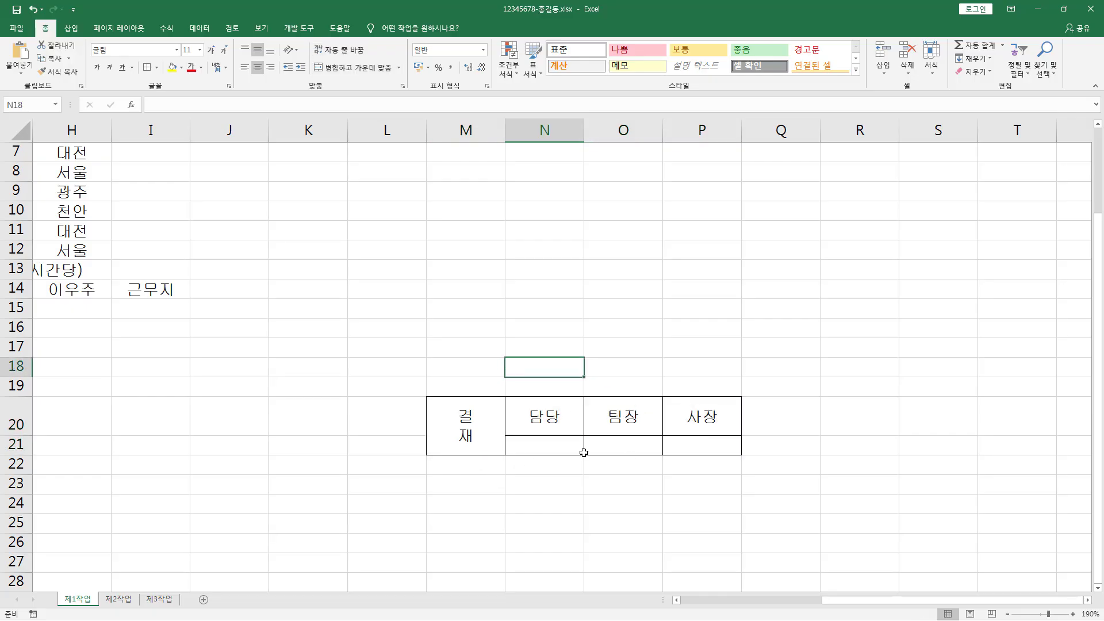
left_click(471, 421)
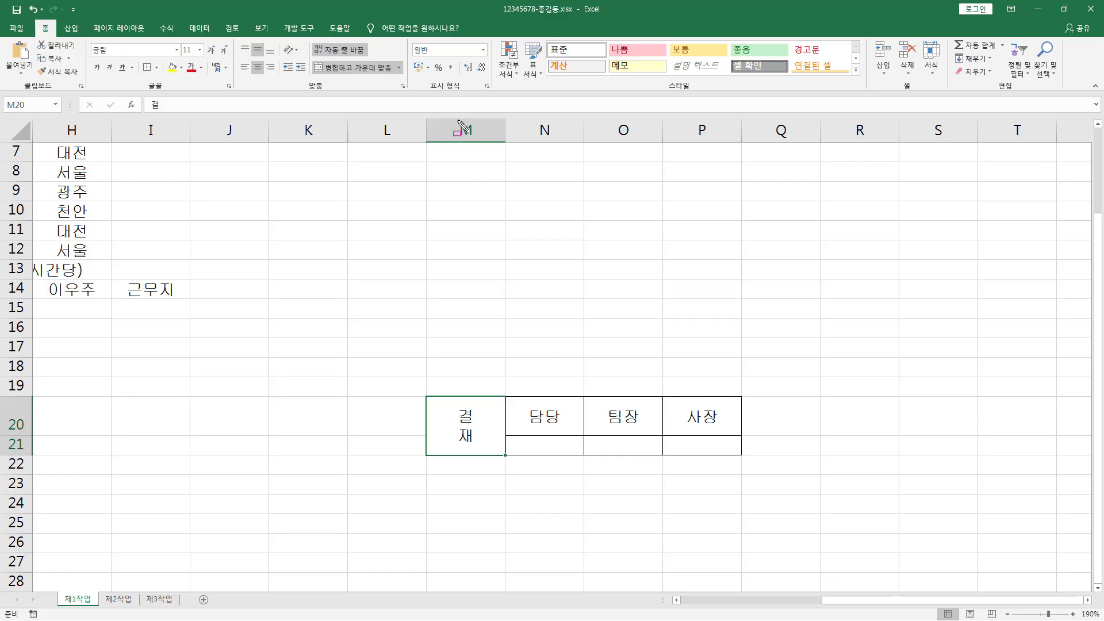
left_click_drag(454, 116, 485, 144)
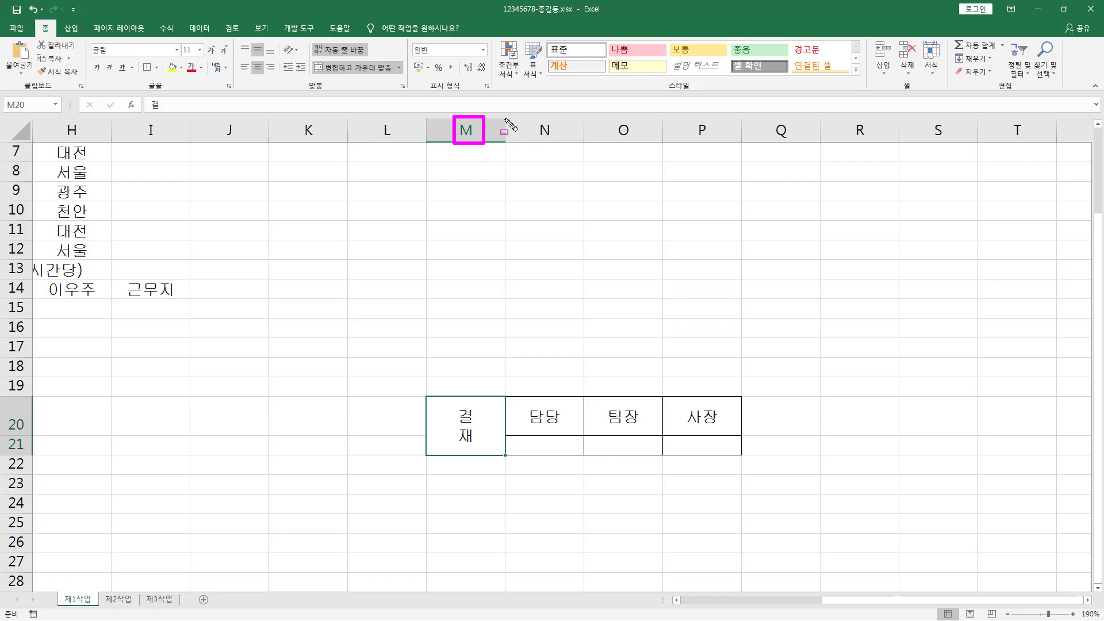
left_click_drag(500, 144, 512, 113)
key("Escape")
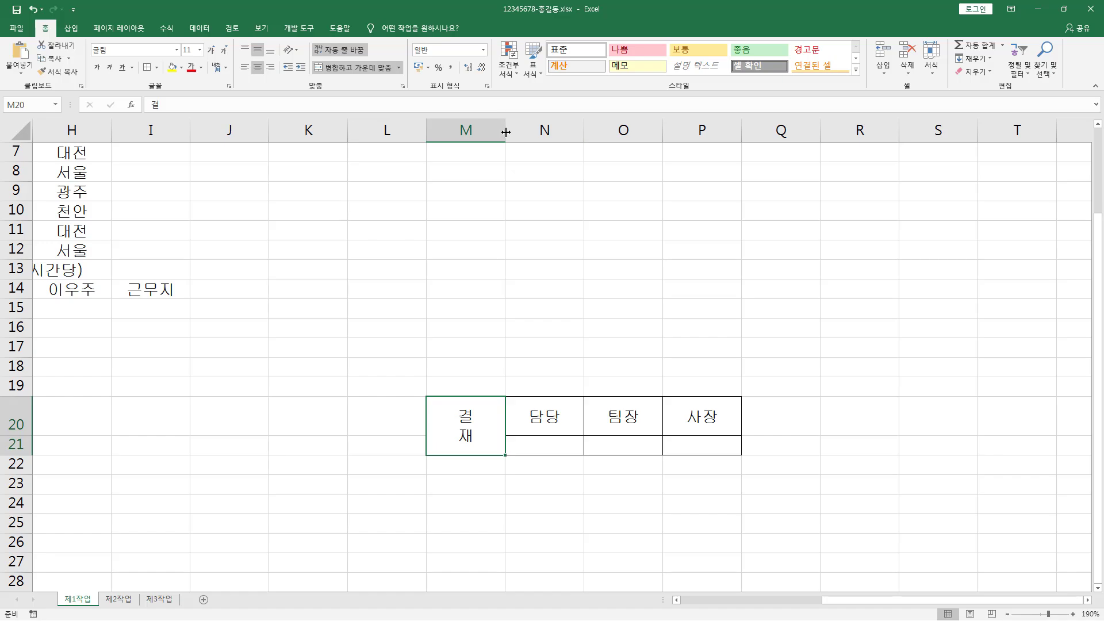
Narrow column M to fit the 결재 label and reduce the height of row 20 holding the approval headings.
left_click_drag(506, 132, 456, 137)
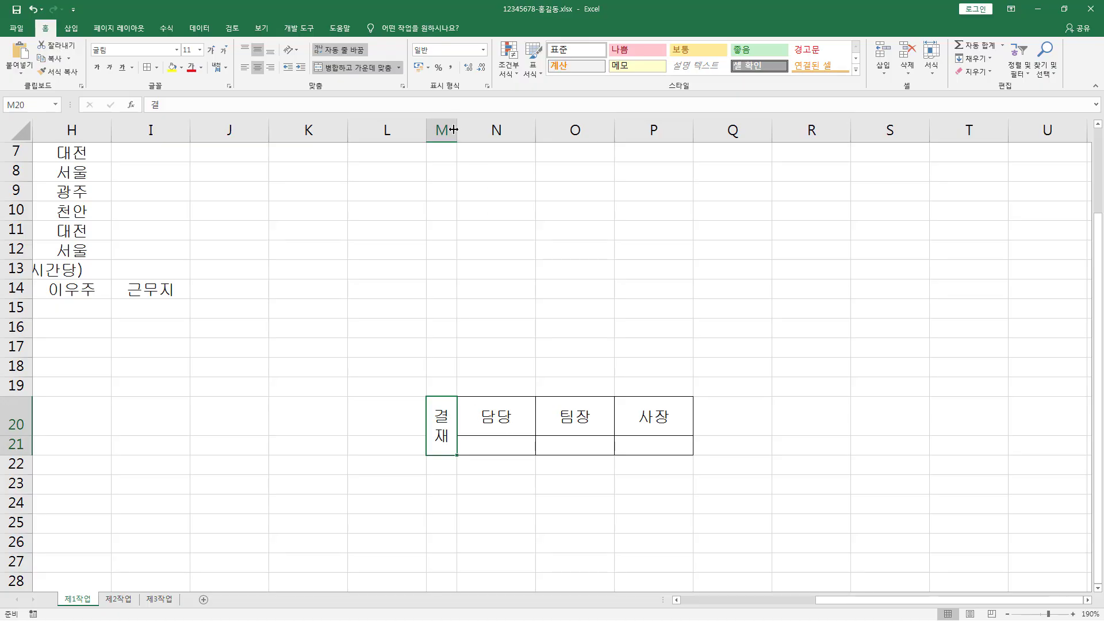
left_click(480, 424)
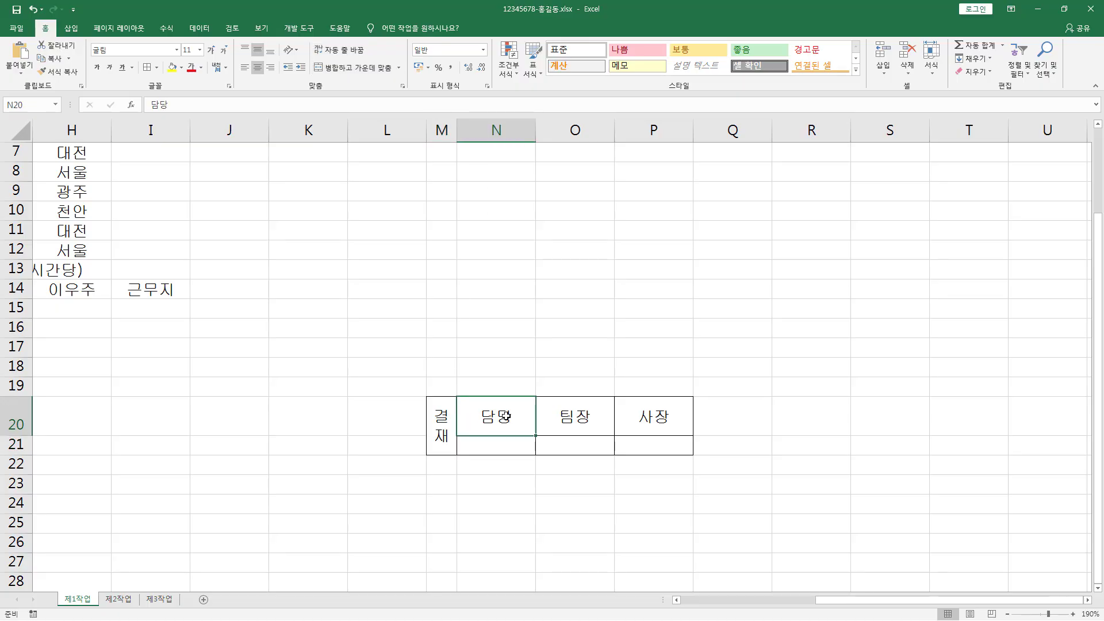
left_click_drag(506, 416, 633, 416)
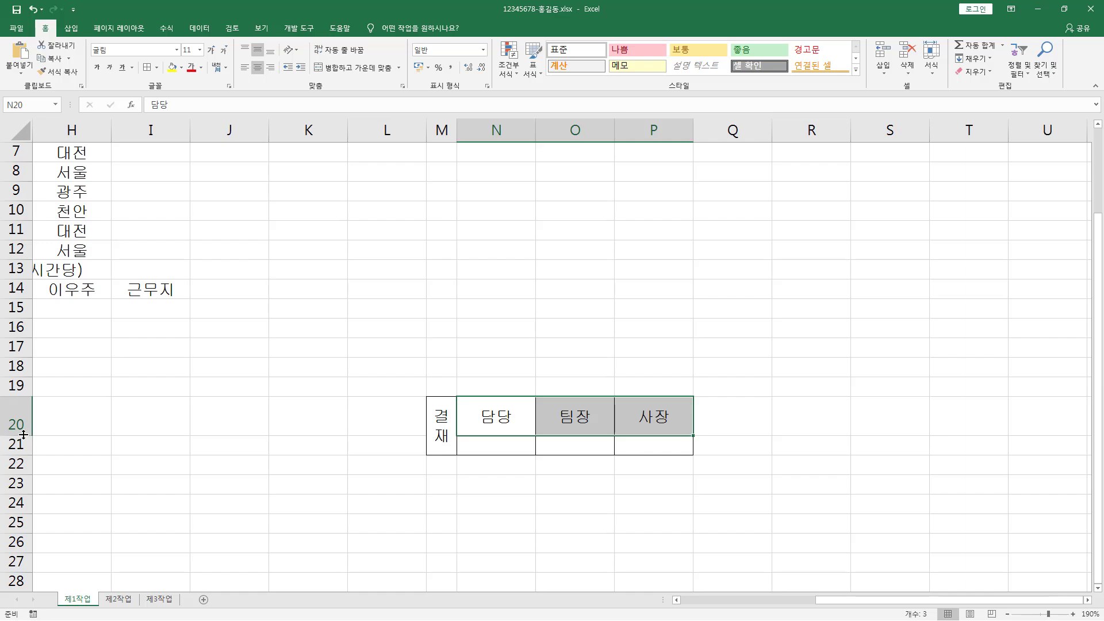
left_click_drag(24, 435, 24, 420)
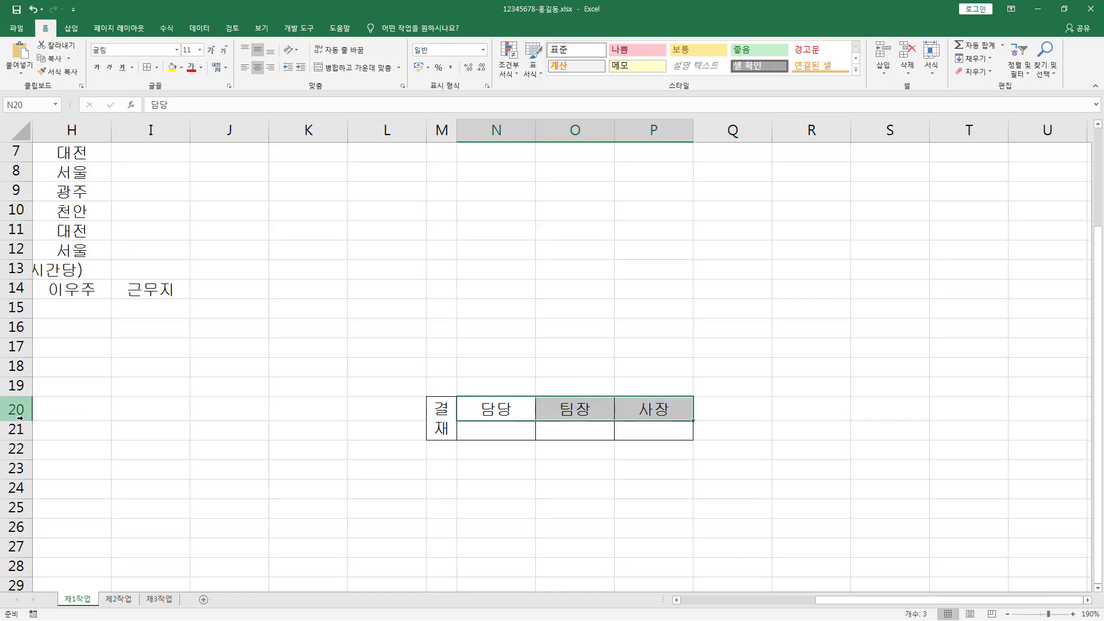
Increase the height of row 21 to make the blank signature cells under the approval headings taller.
left_click(491, 433)
left_click_drag(491, 433, 522, 433)
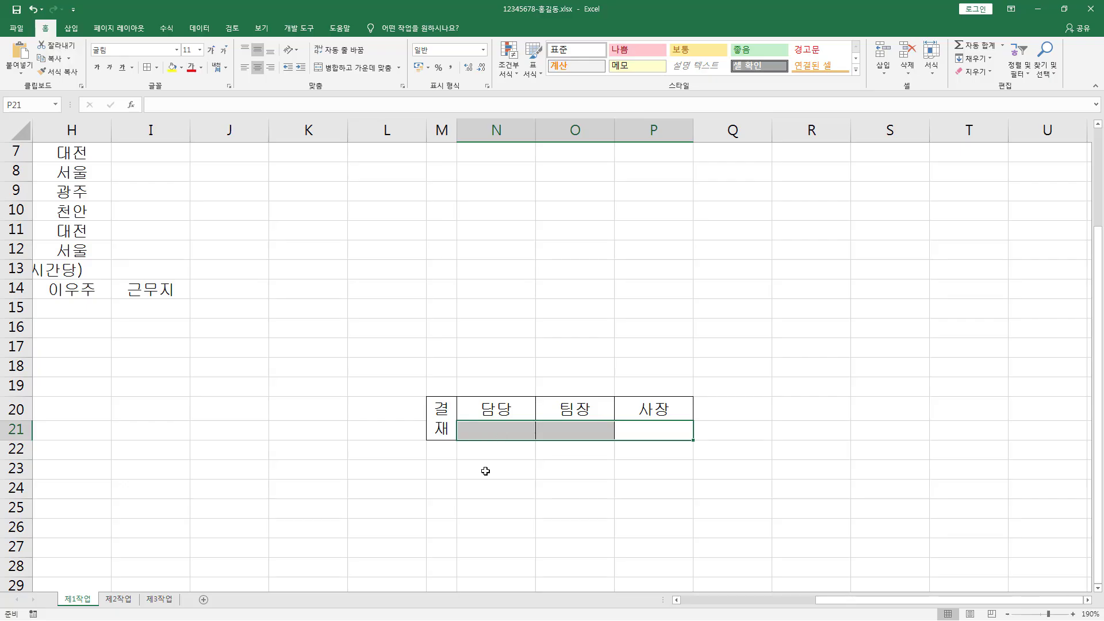
left_click(19, 429)
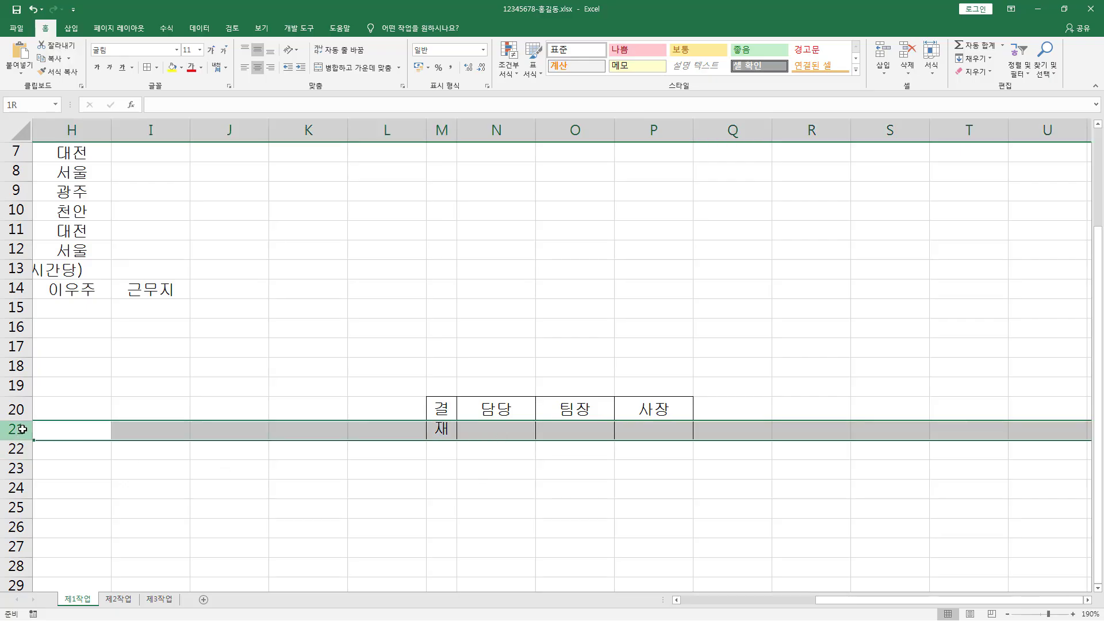
left_click(18, 451)
left_click(19, 435)
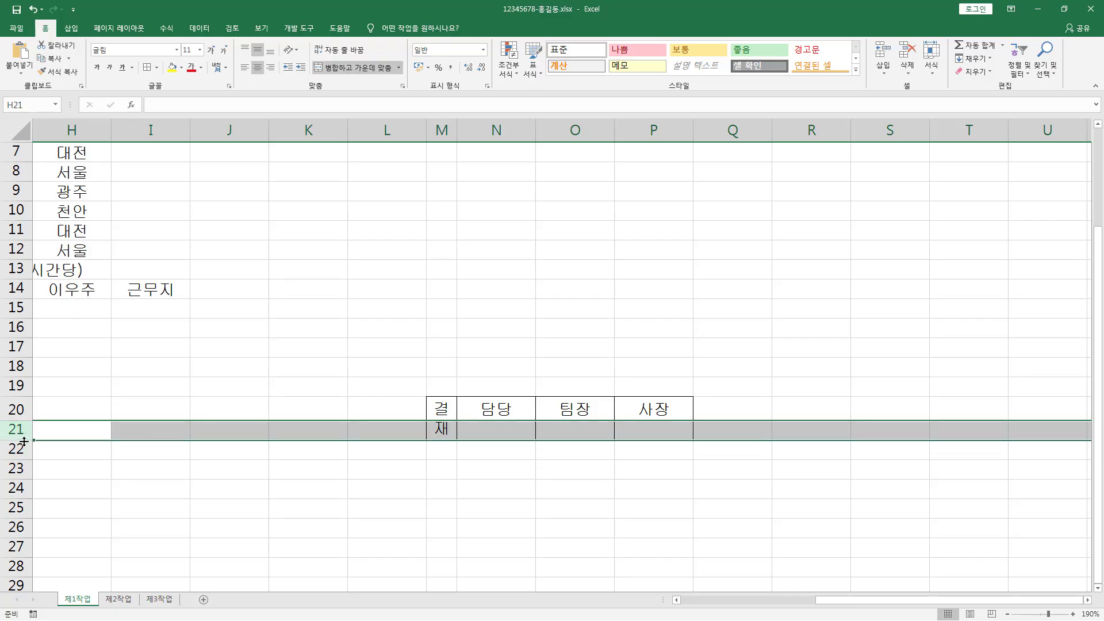
left_click_drag(24, 441, 26, 462)
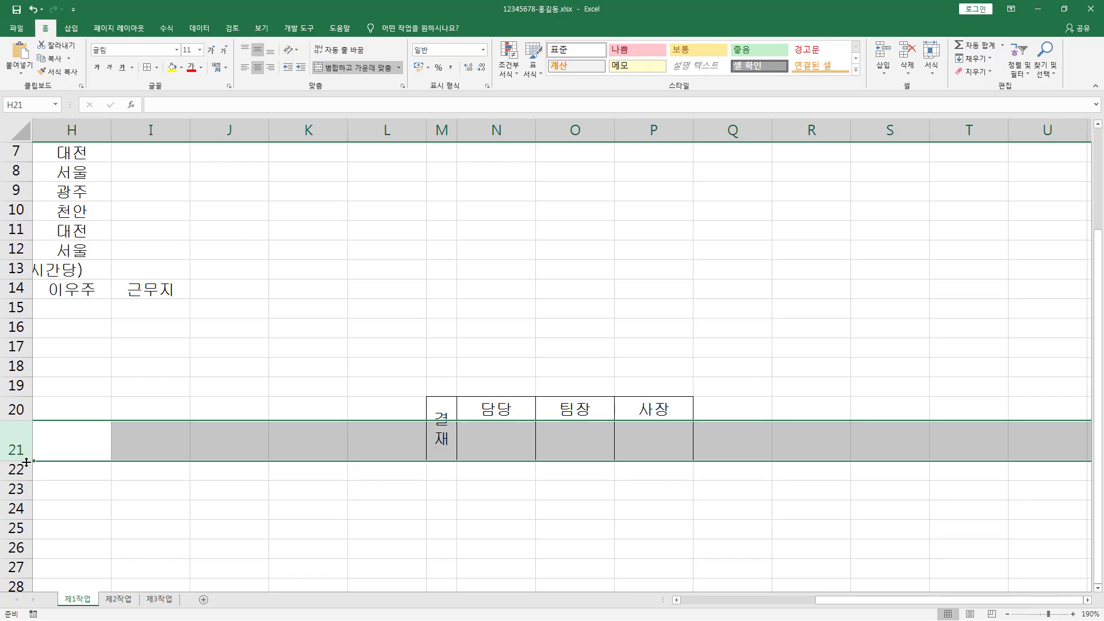
left_click(498, 499)
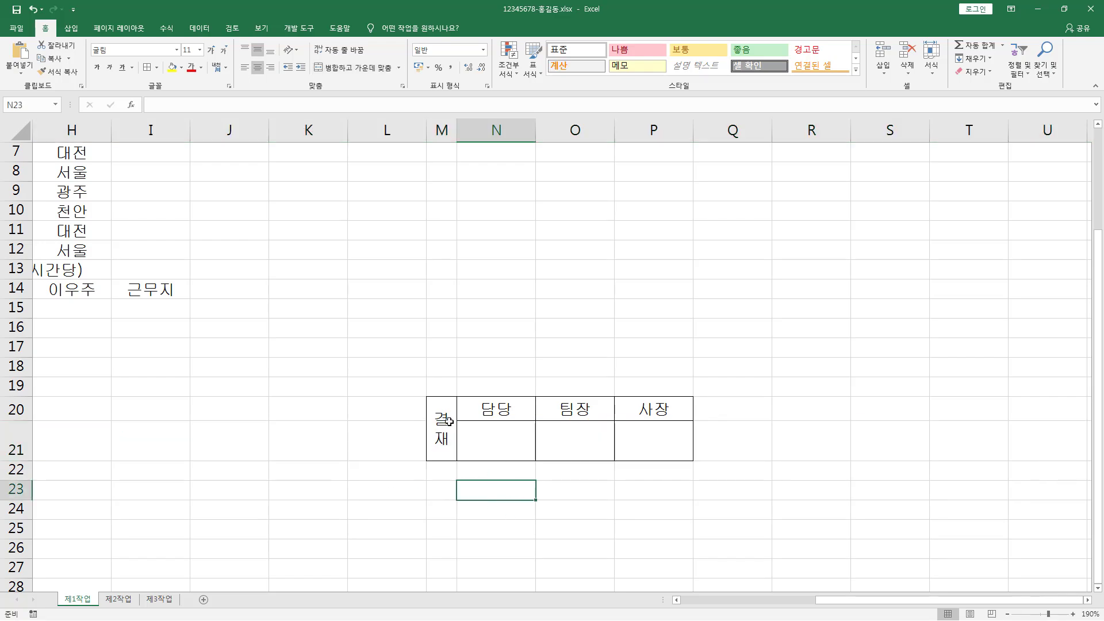
Copy the approval box range M20:P21 and paste it as a picture at cell H1.
left_click_drag(448, 421, 661, 427)
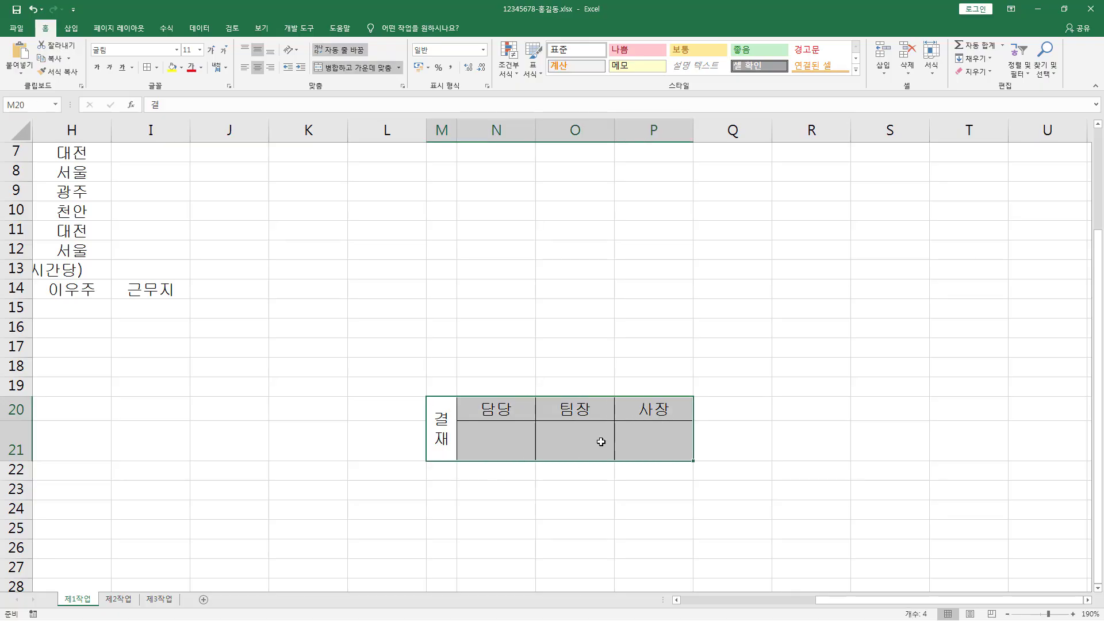
key("ctrl+c")
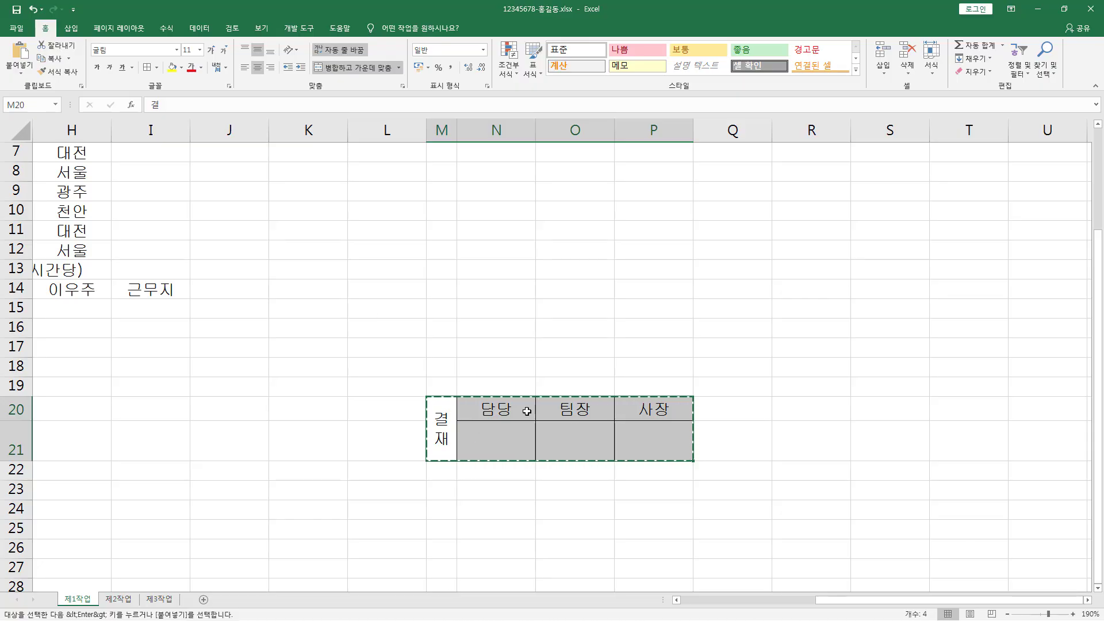
scroll(510, 404, "up", 1)
left_click(696, 600)
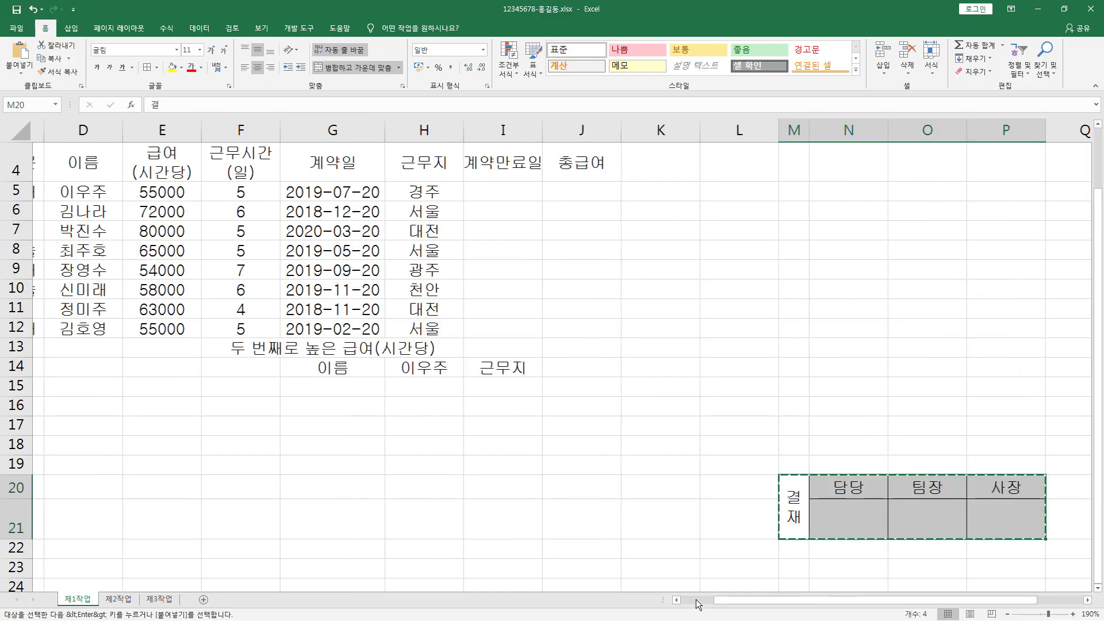
left_click(696, 601)
scroll(547, 328, "up", 1)
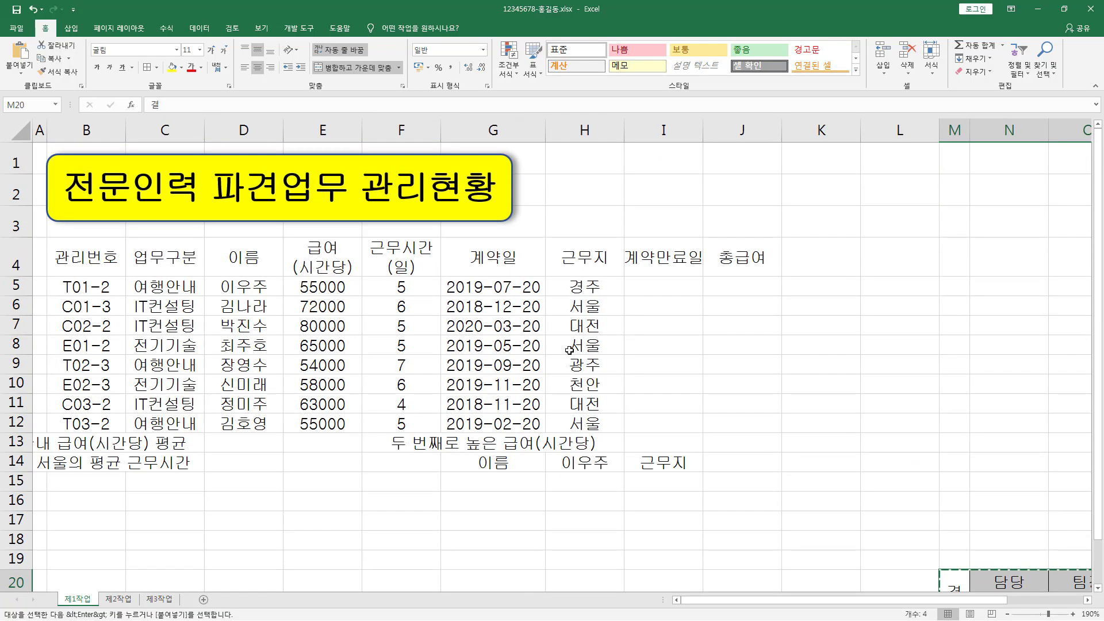
left_click(584, 158)
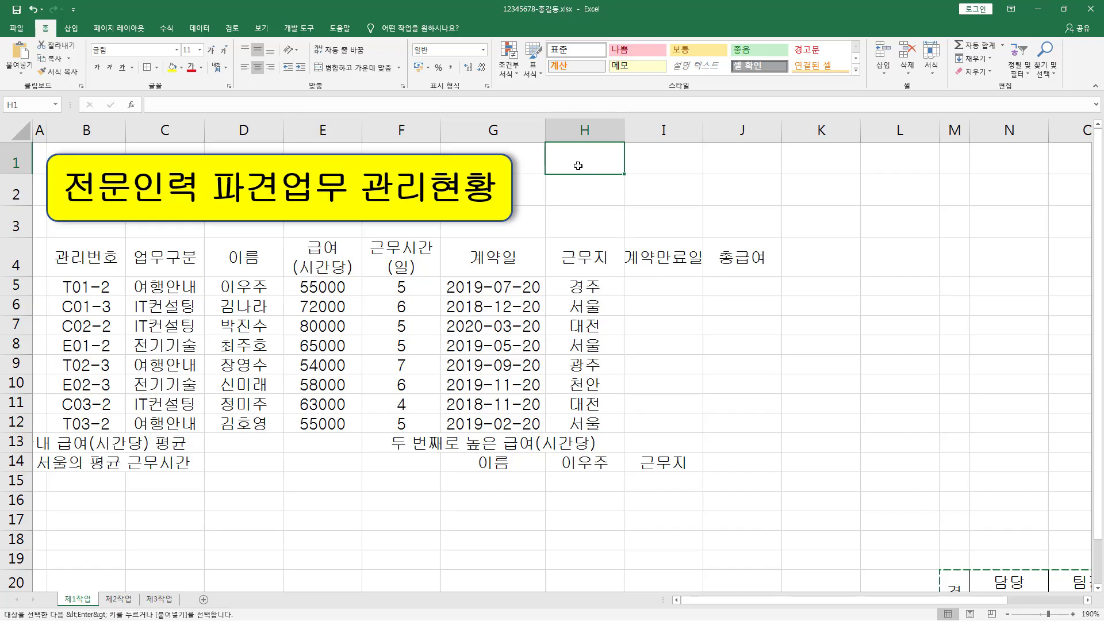
left_click(15, 68)
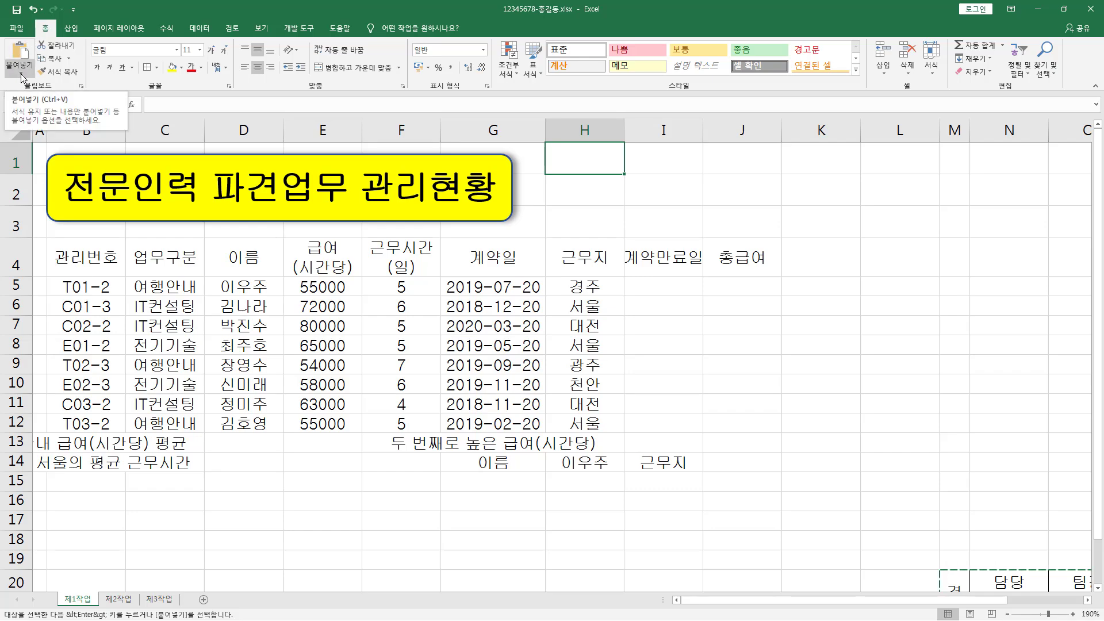
left_click(23, 76)
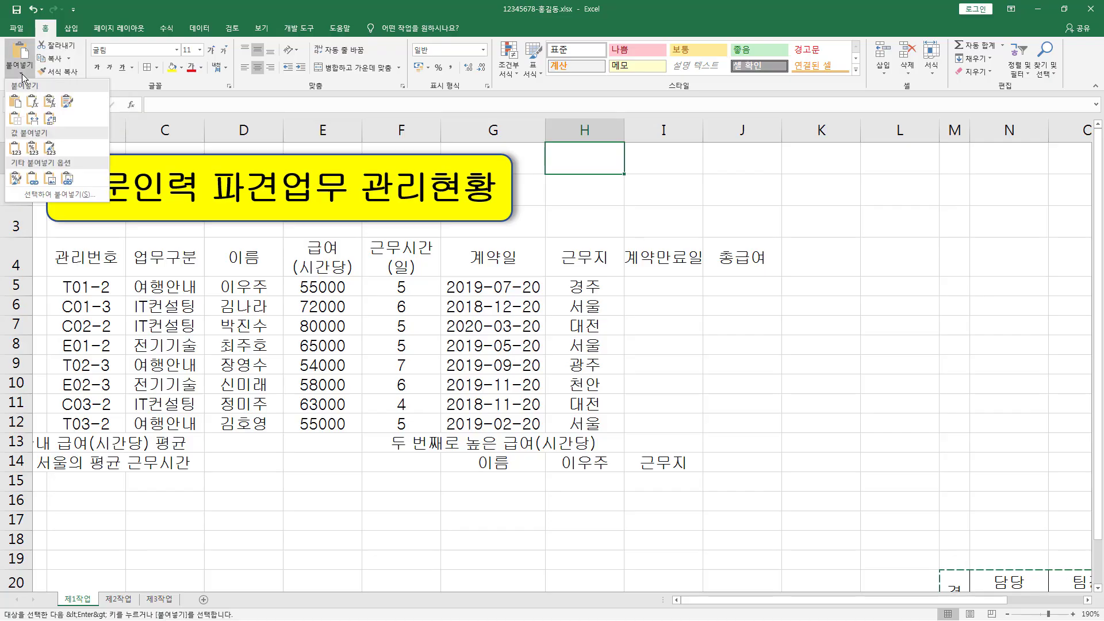
left_click(51, 180)
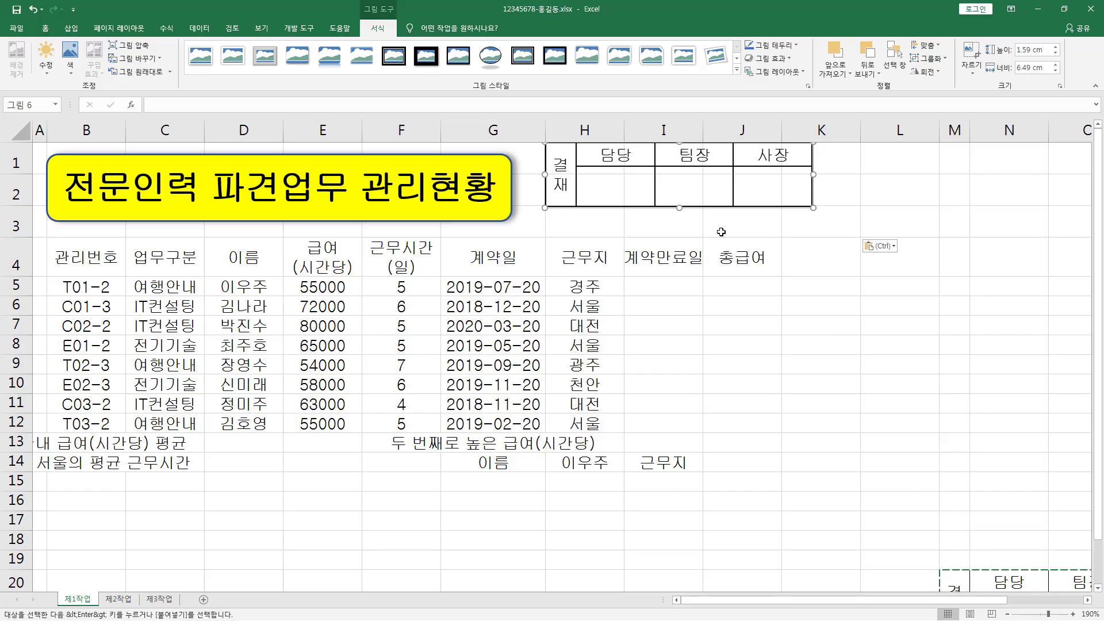
Move the approval box picture so it sits just beside the title shape, above the table.
left_click_drag(711, 205, 765, 233)
left_click_drag(768, 192, 699, 181)
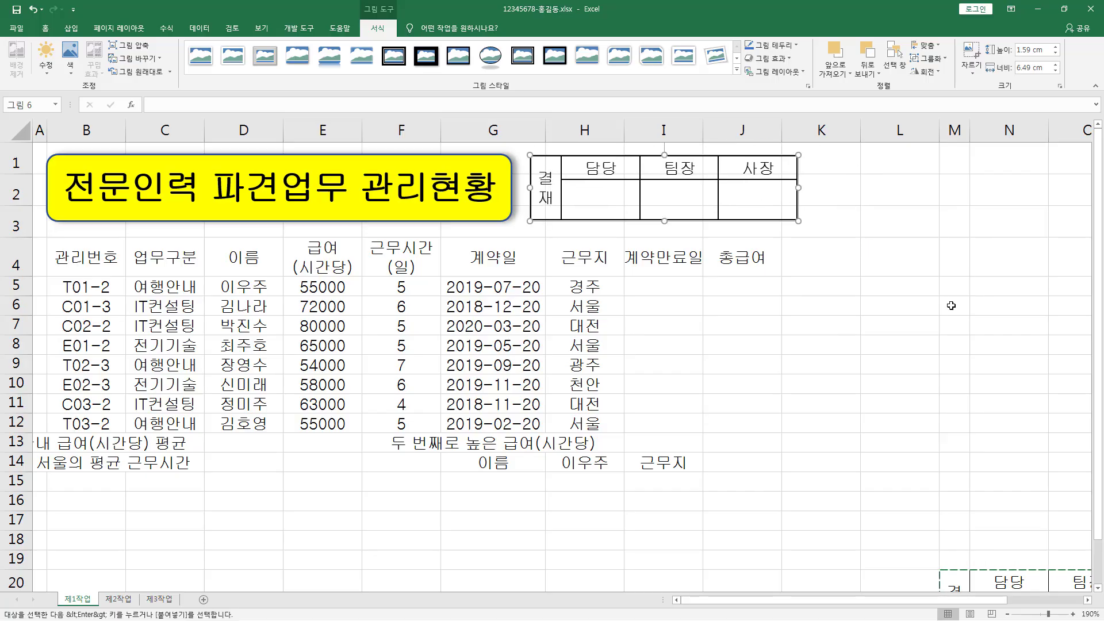
Delete rows 20 and 21, which contain the original approval box cells.
scroll(951, 308, "down", 2)
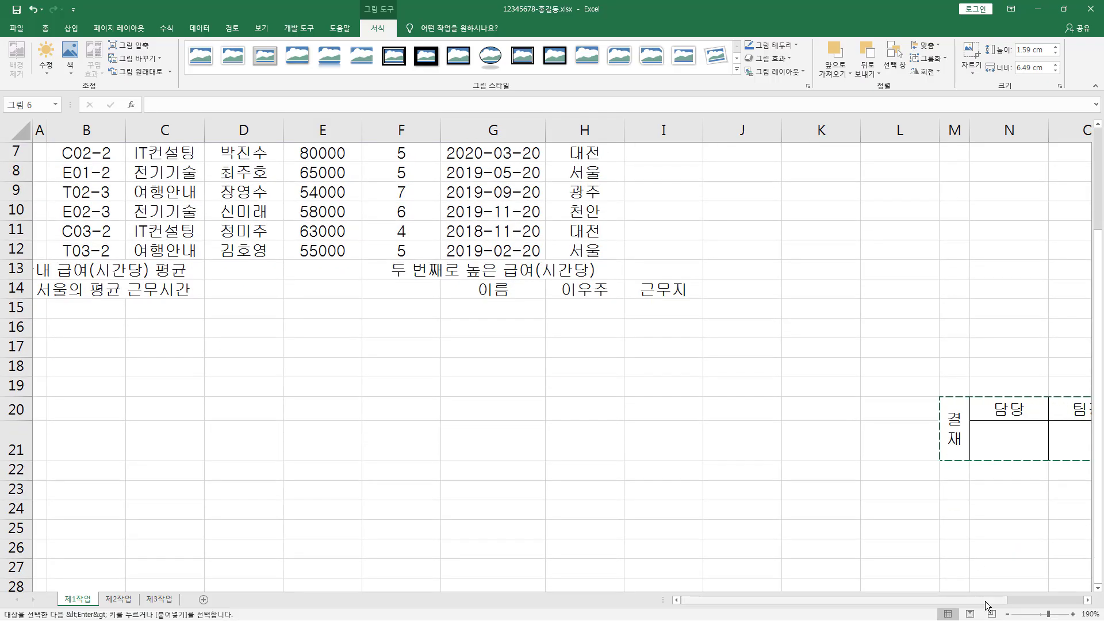
scroll(977, 572, "right", 3)
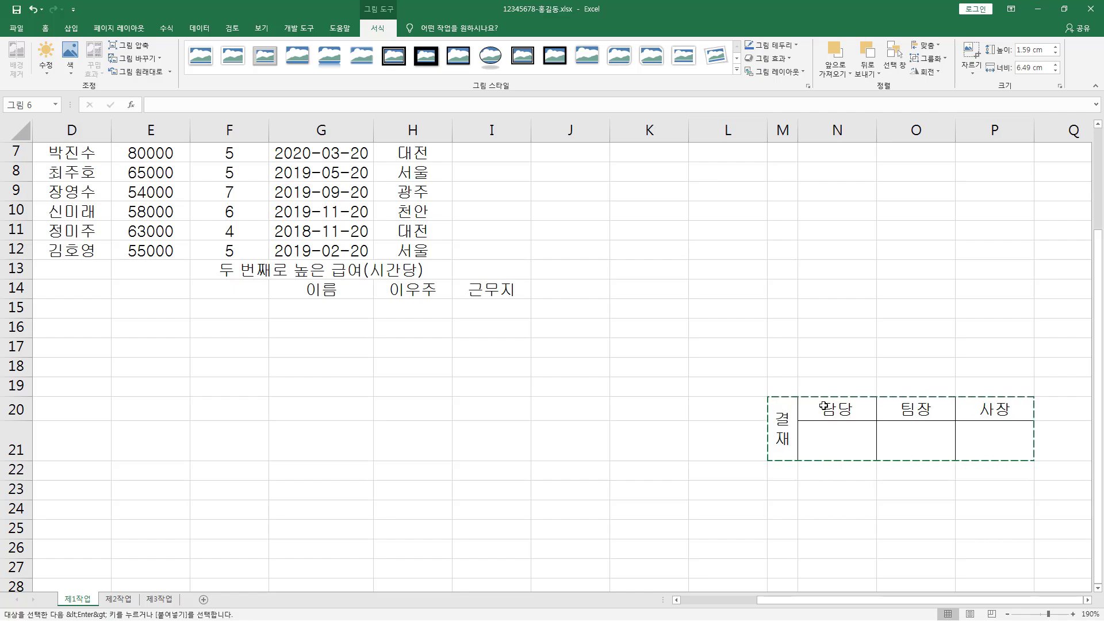
left_click_drag(824, 407, 140, 406)
left_click(21, 409)
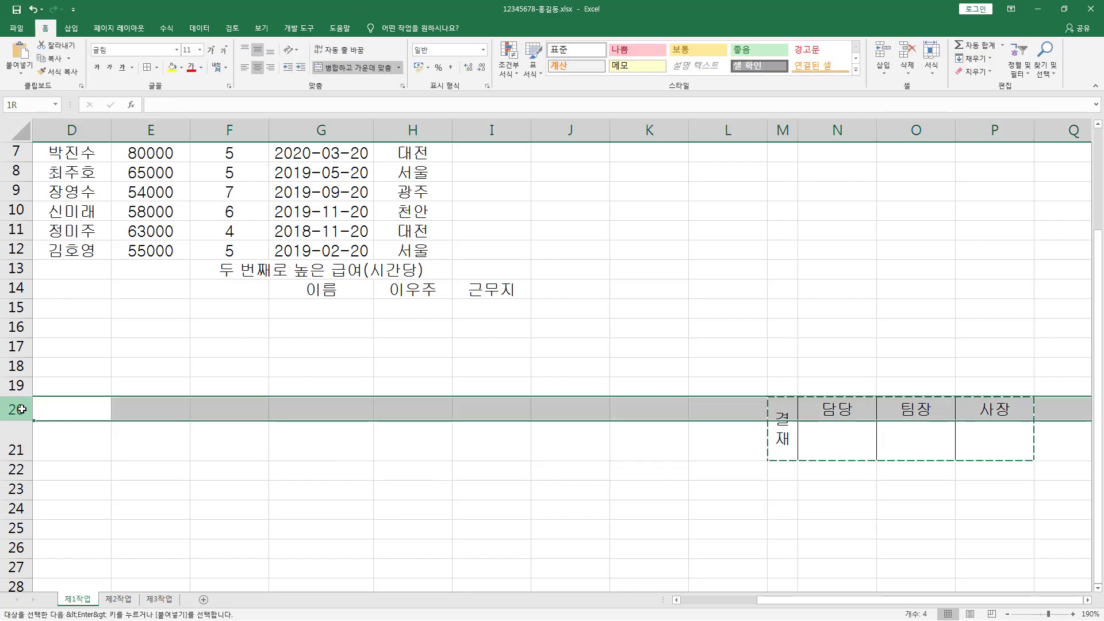
left_click_drag(22, 409, 23, 450)
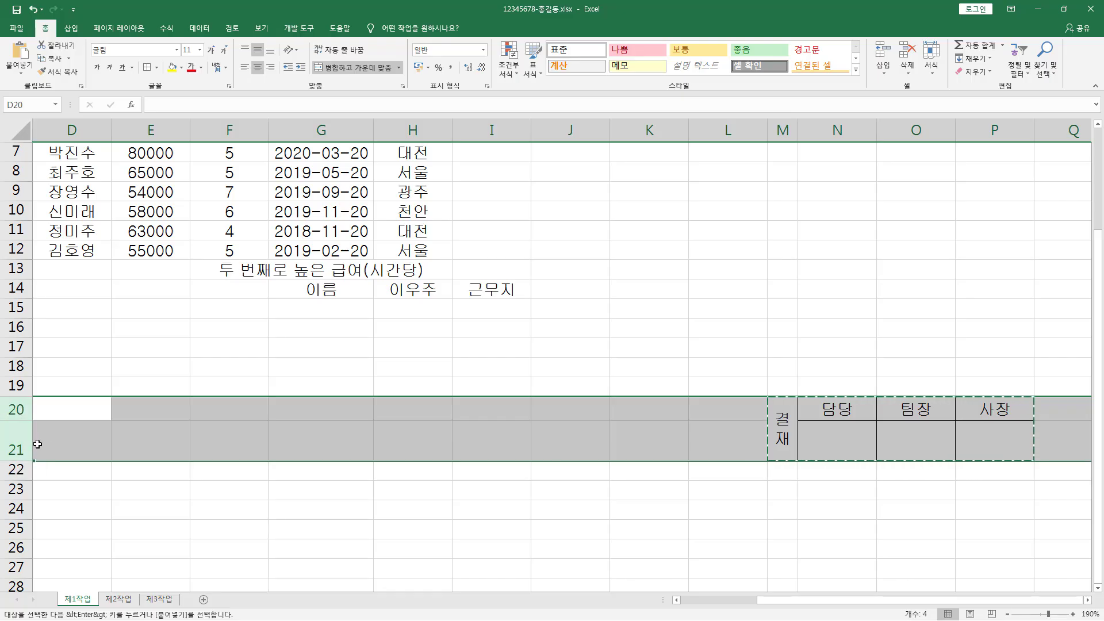
left_click_drag(15, 410, 15, 447)
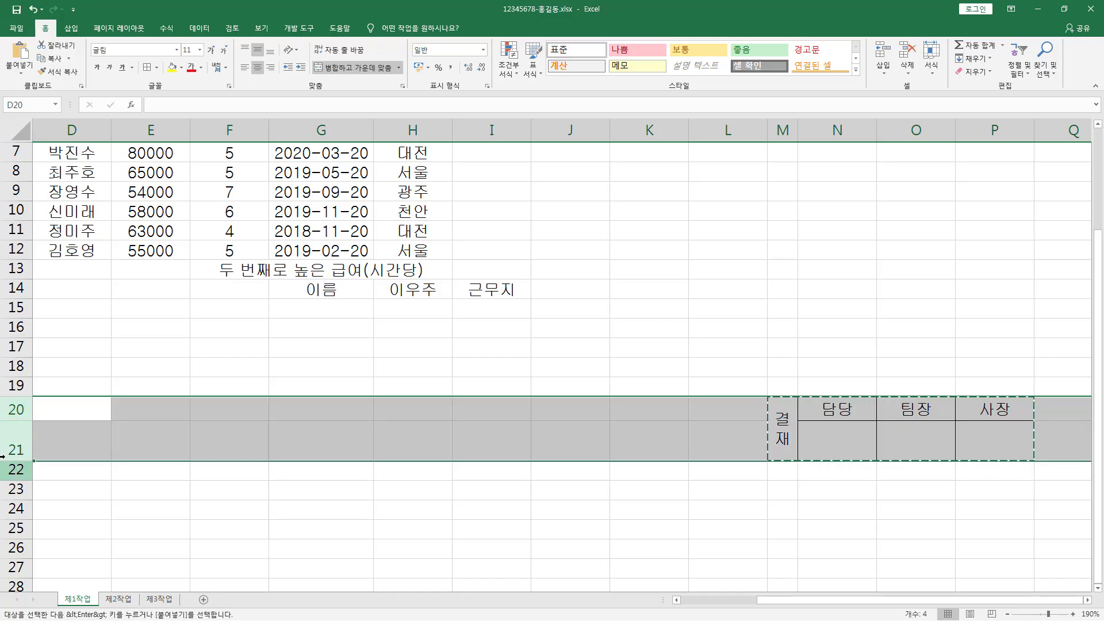
right_click(22, 432)
left_click(71, 526)
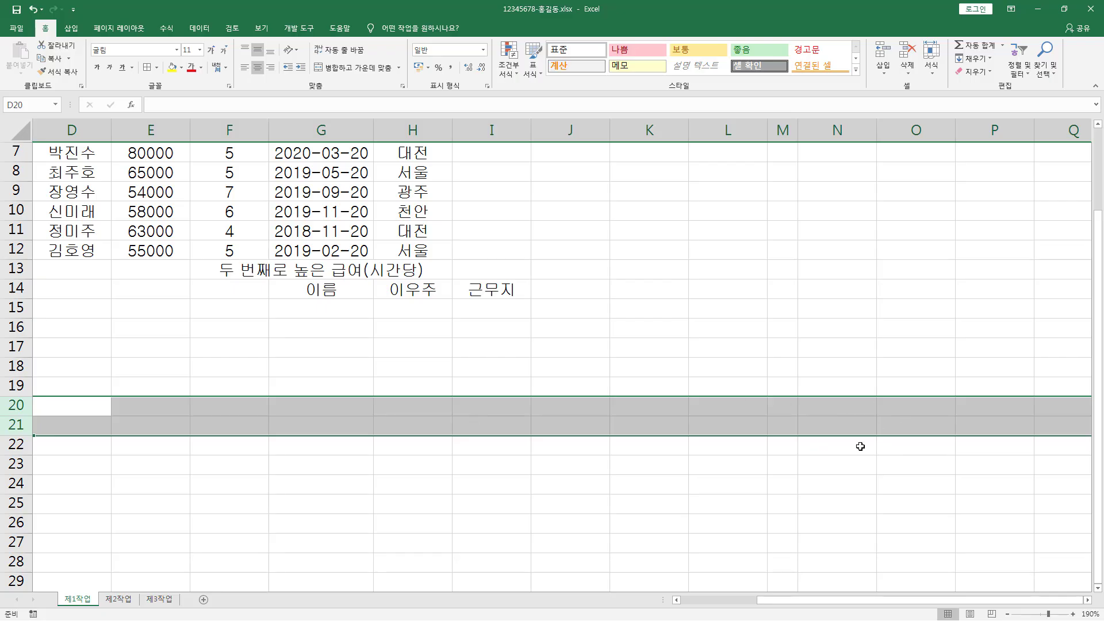
scroll(861, 446, "up", 2)
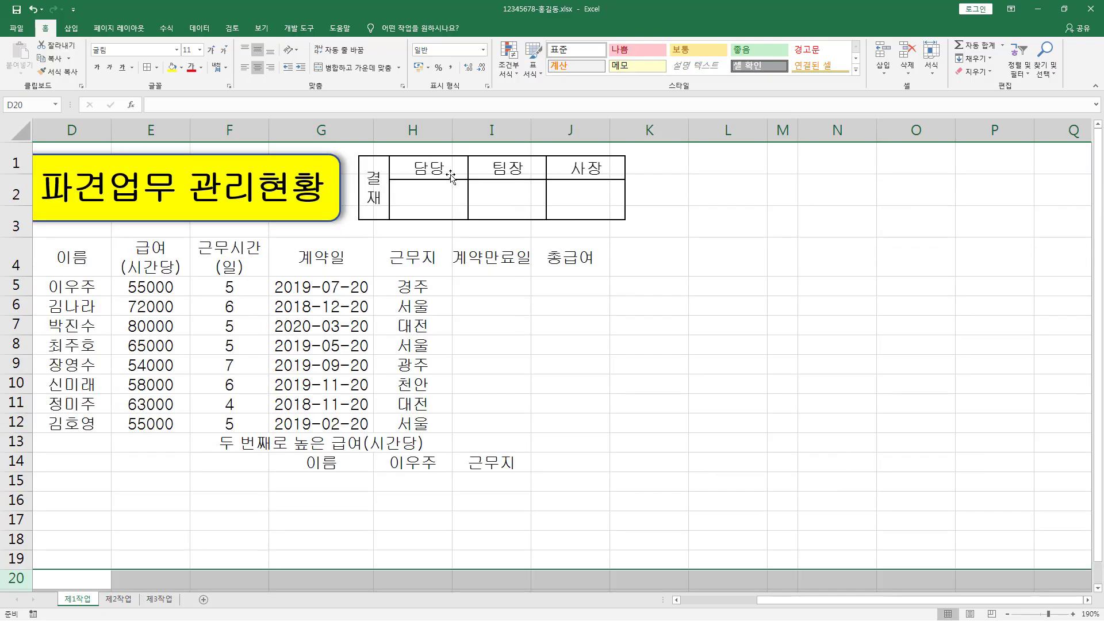
left_click(432, 185)
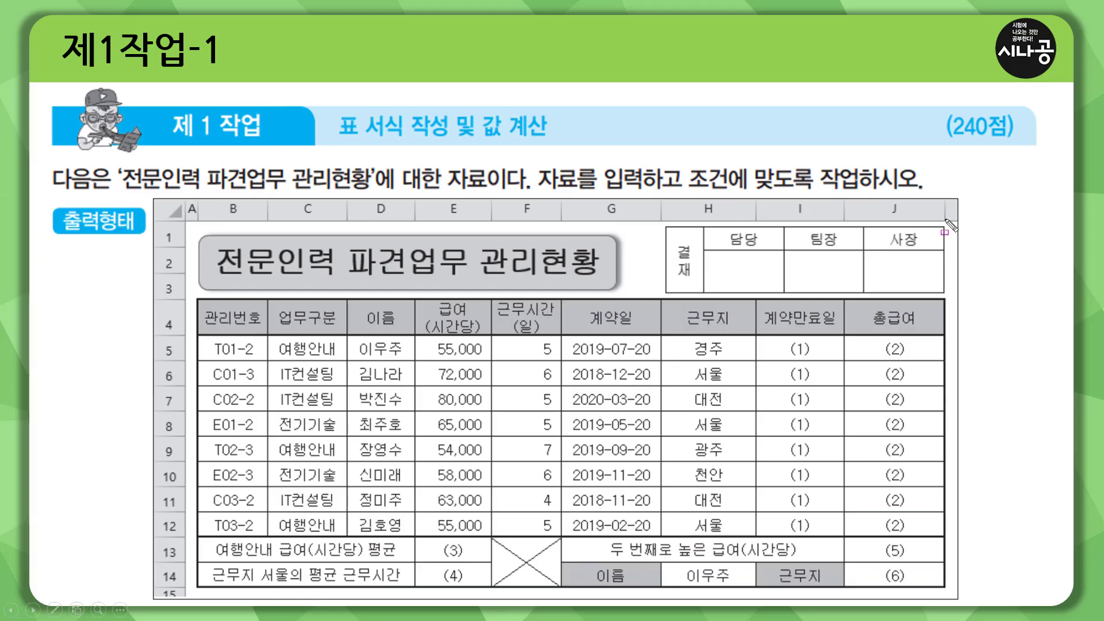
left_click_drag(946, 219, 947, 385)
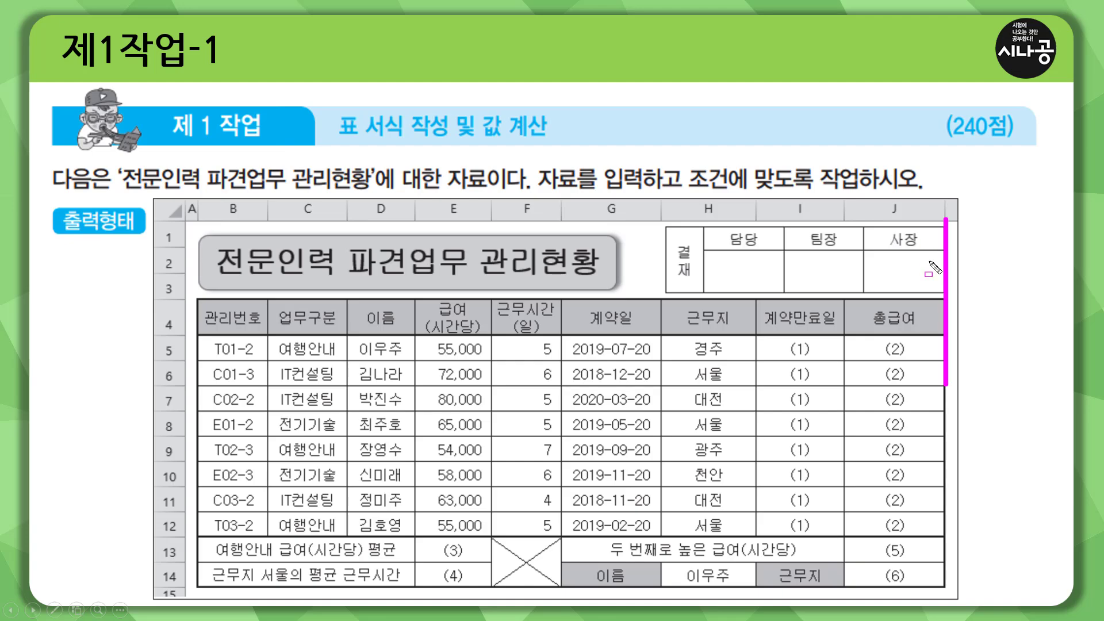
left_click_drag(621, 229, 661, 296)
key("Escape")
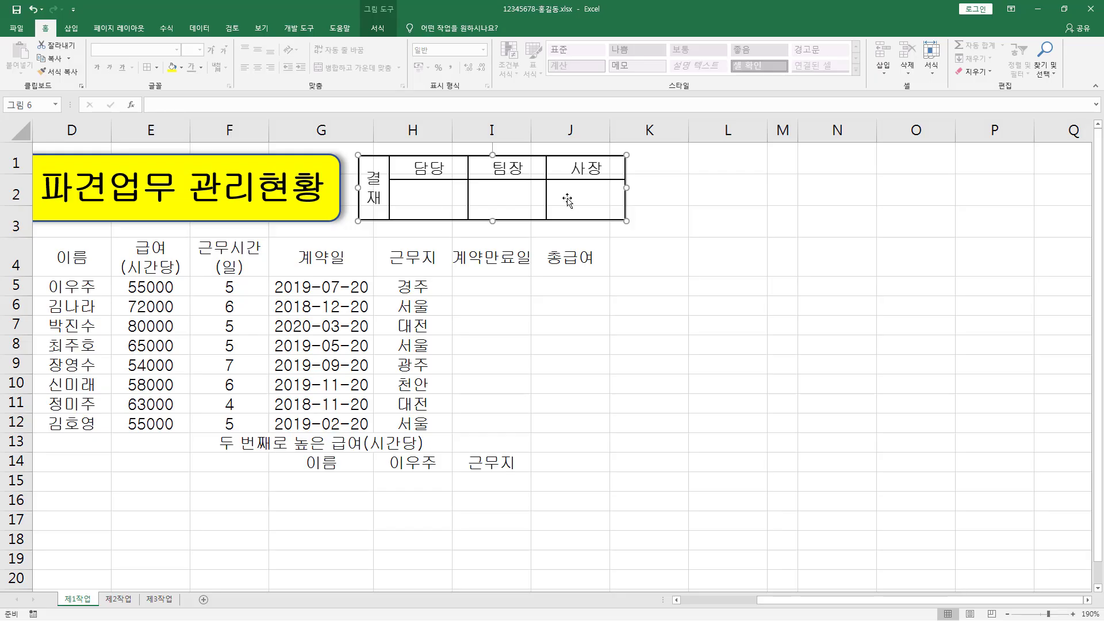
key("ctrl+2")
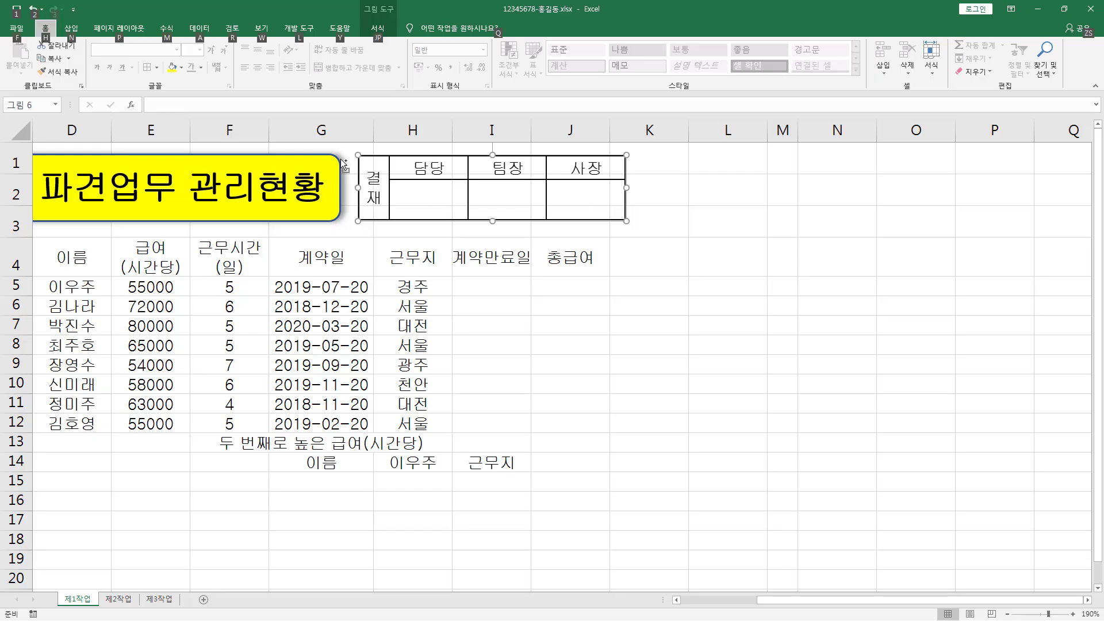
left_click_drag(338, 151, 357, 216)
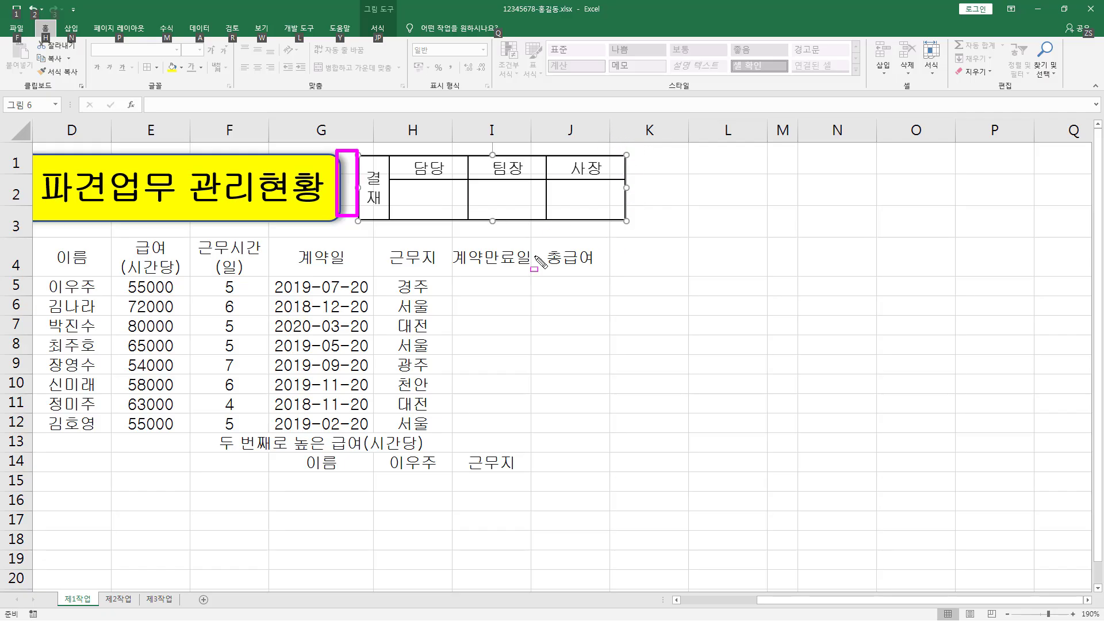
mouse_move(584, 287)
left_mouse_down()
mouse_move(216, 427)
mouse_move(2, 428)
mouse_move(53, 444)
left_mouse_up()
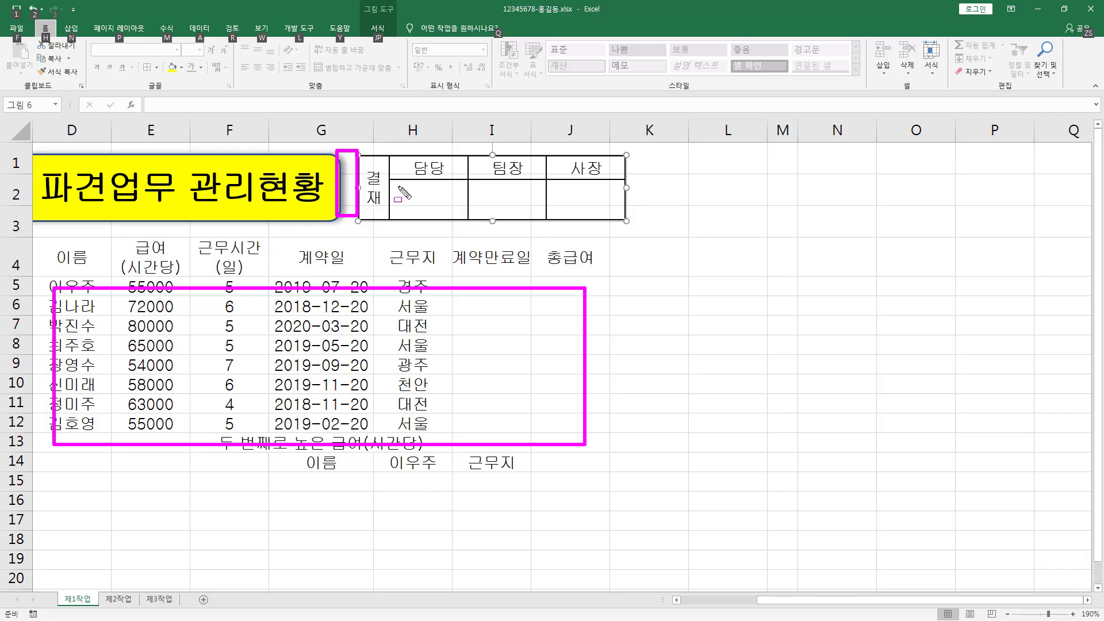
mouse_move(369, 159)
left_mouse_down()
mouse_move(535, 242)
mouse_move(574, 236)
left_mouse_up()
mouse_move(67, 159)
left_mouse_down()
mouse_move(254, 223)
mouse_move(294, 223)
left_mouse_up()
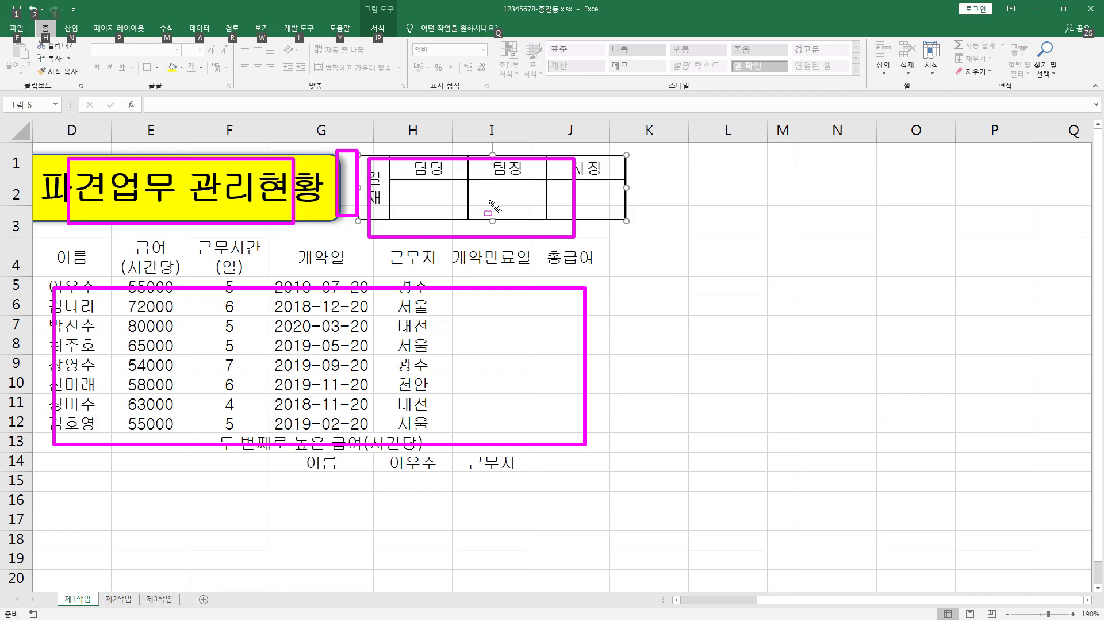
key("Escape")
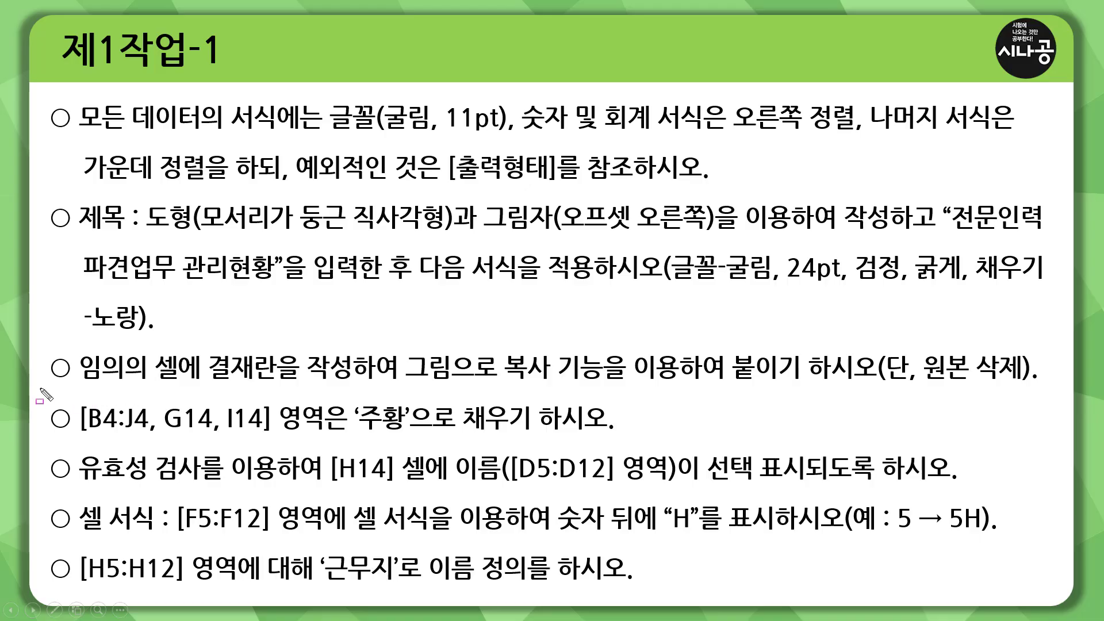
left_click_drag(39, 388, 1055, 389)
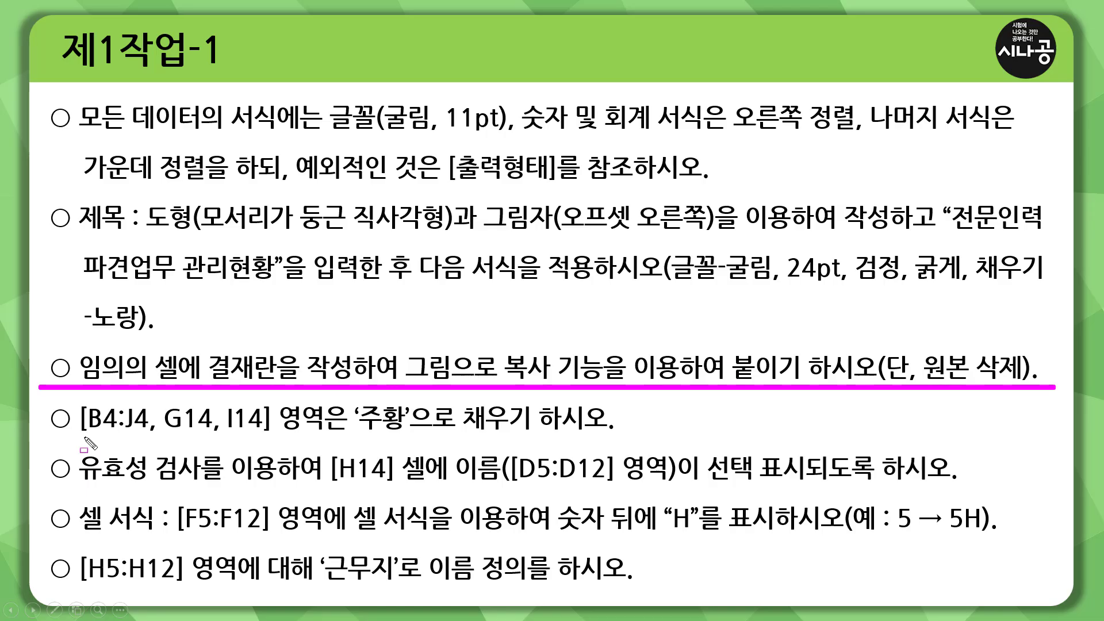
left_click_drag(85, 435, 266, 433)
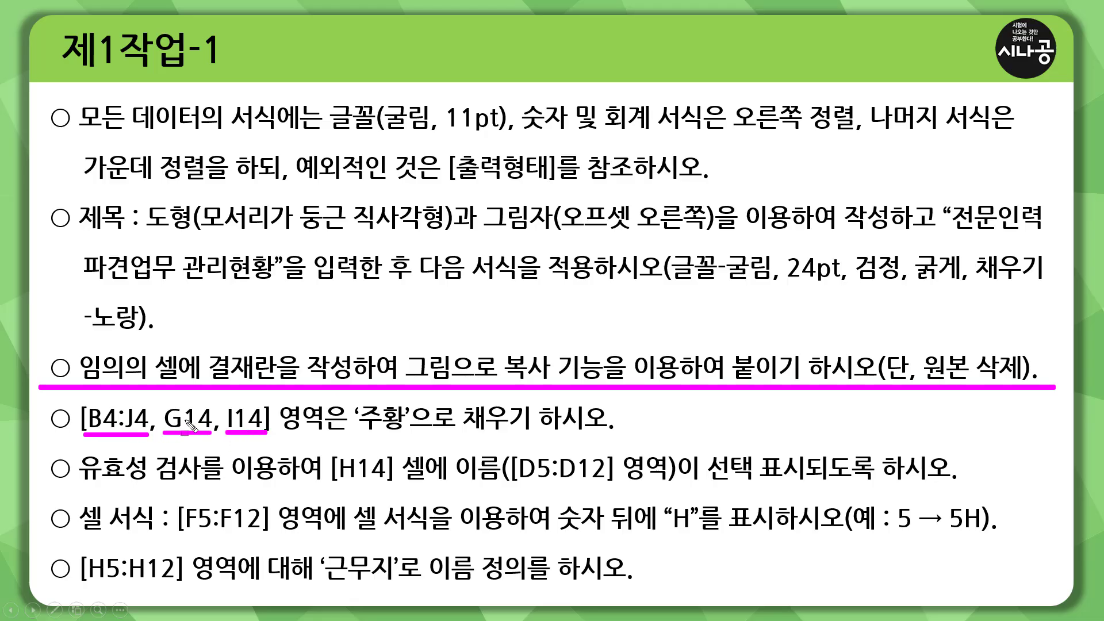
left_click_drag(360, 434, 609, 436)
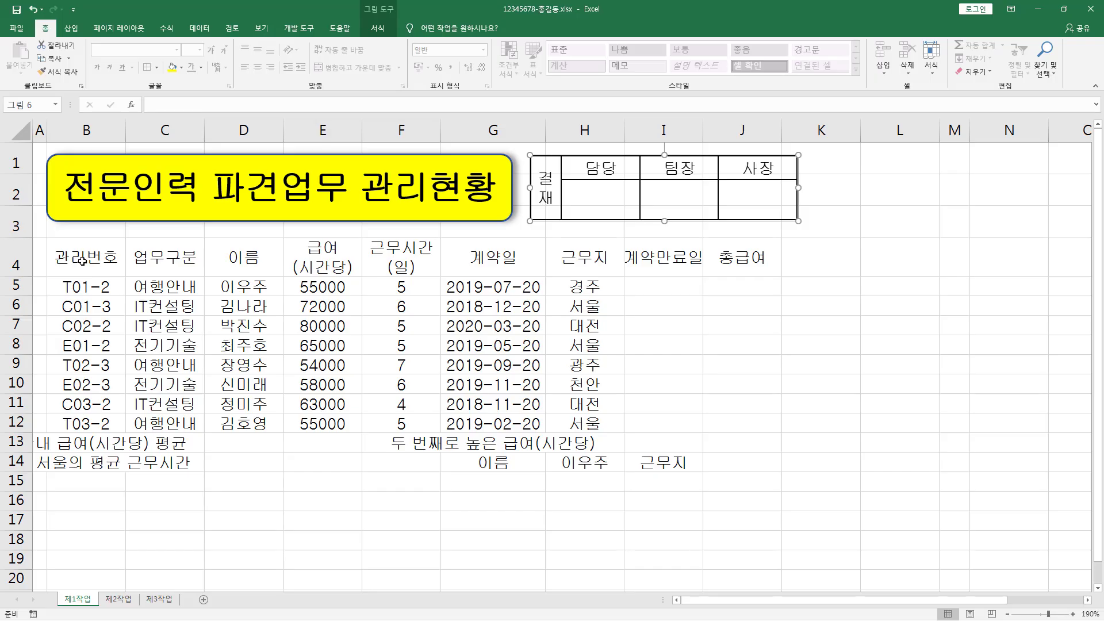
Fill the header range B4:J4 and the label cells G14 and I14 with the standard orange (주황) colour.
left_click(87, 258)
left_click_drag(100, 257, 767, 257)
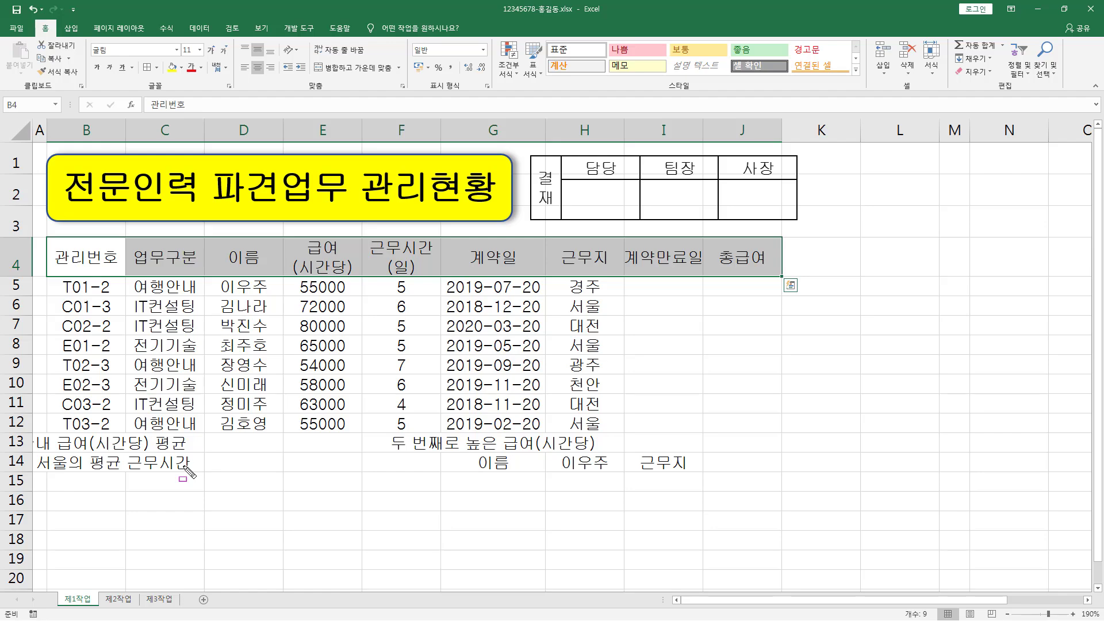
left_click_drag(471, 455, 519, 471)
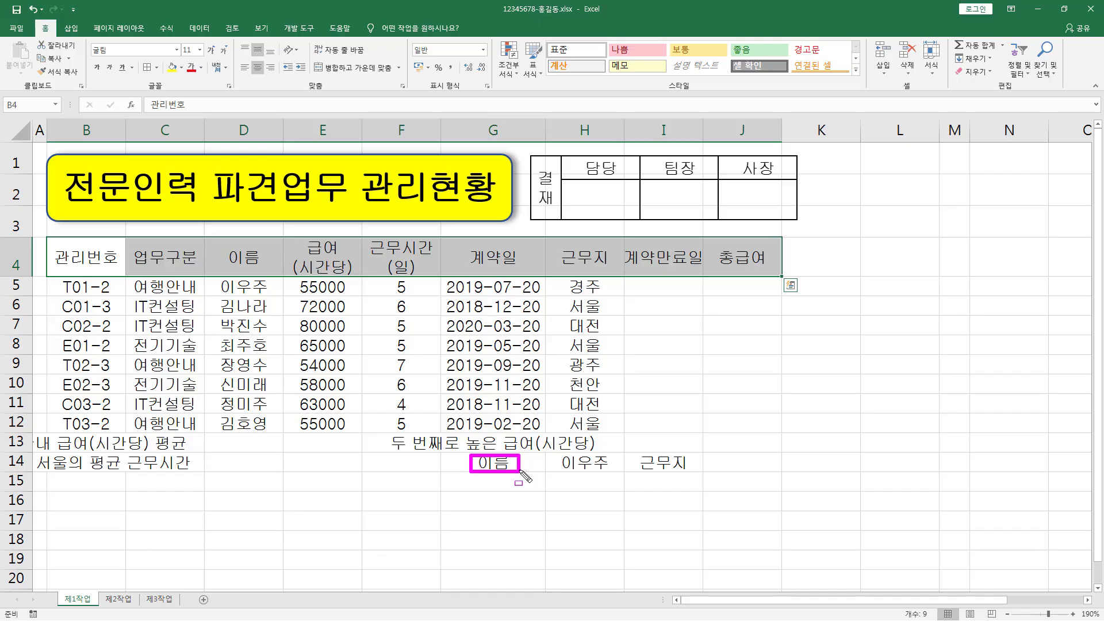
left_click_drag(636, 452, 694, 473)
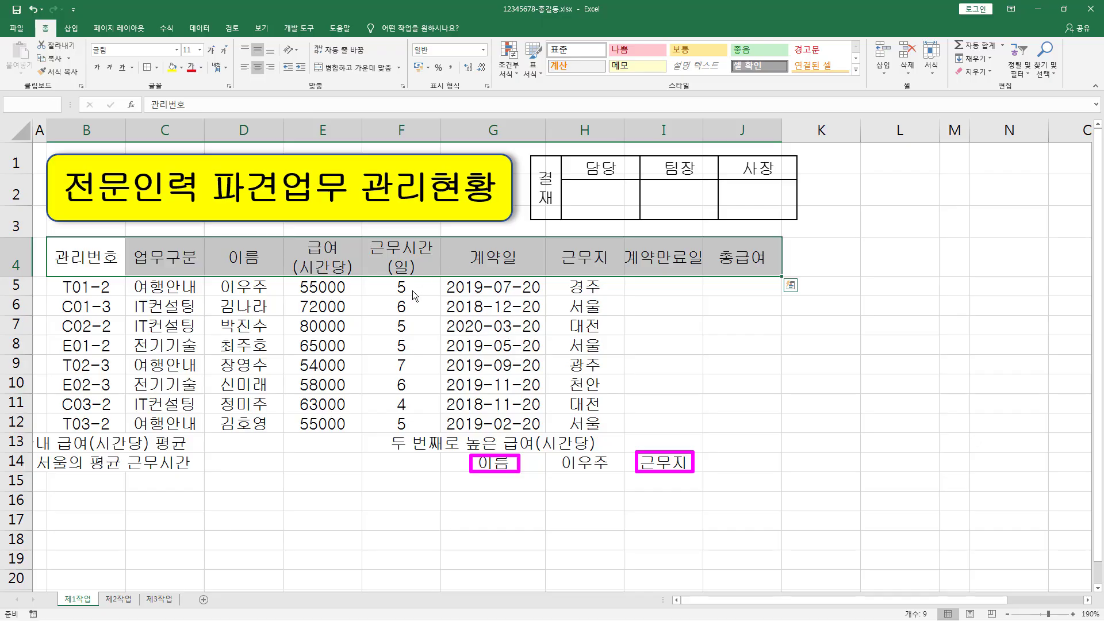
key("Escape")
left_click_drag(76, 260, 762, 268)
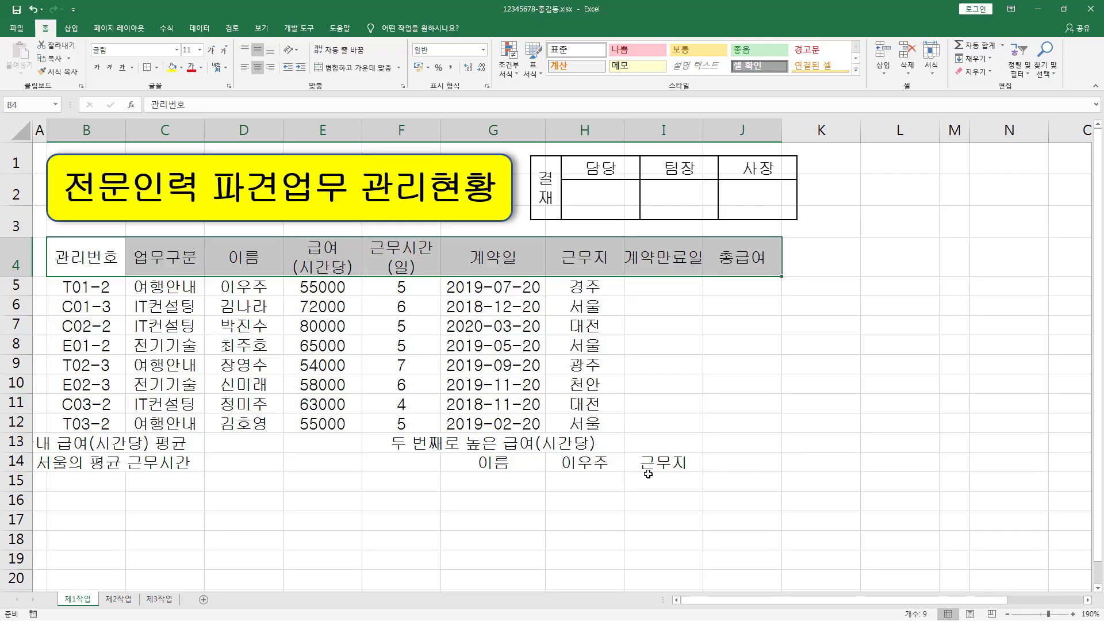
left_click(509, 464)
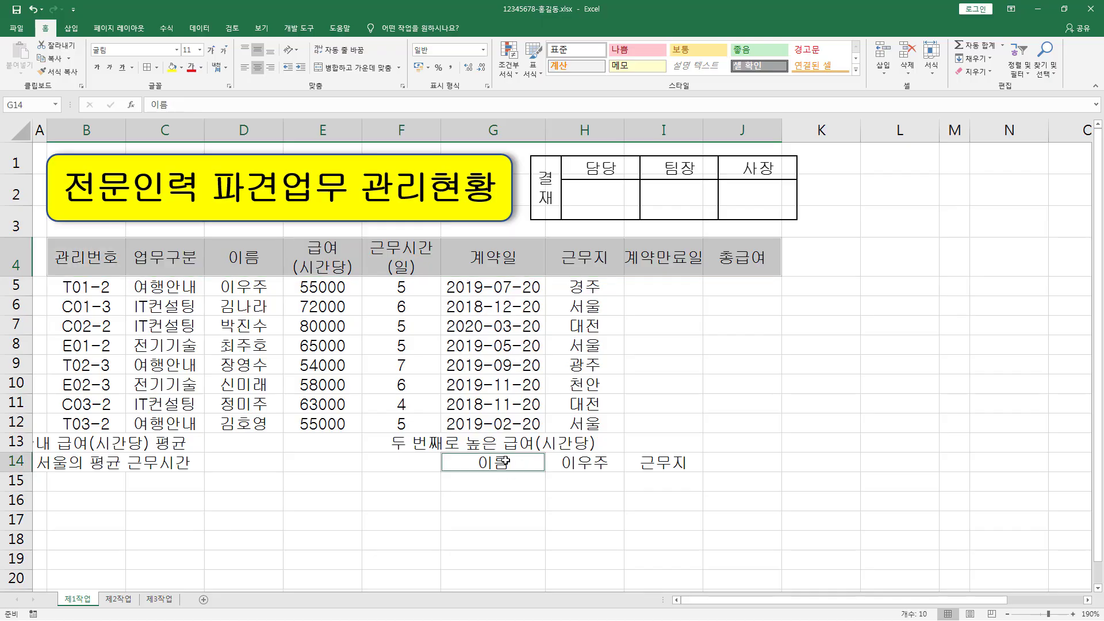
left_click(674, 461, "ctrl")
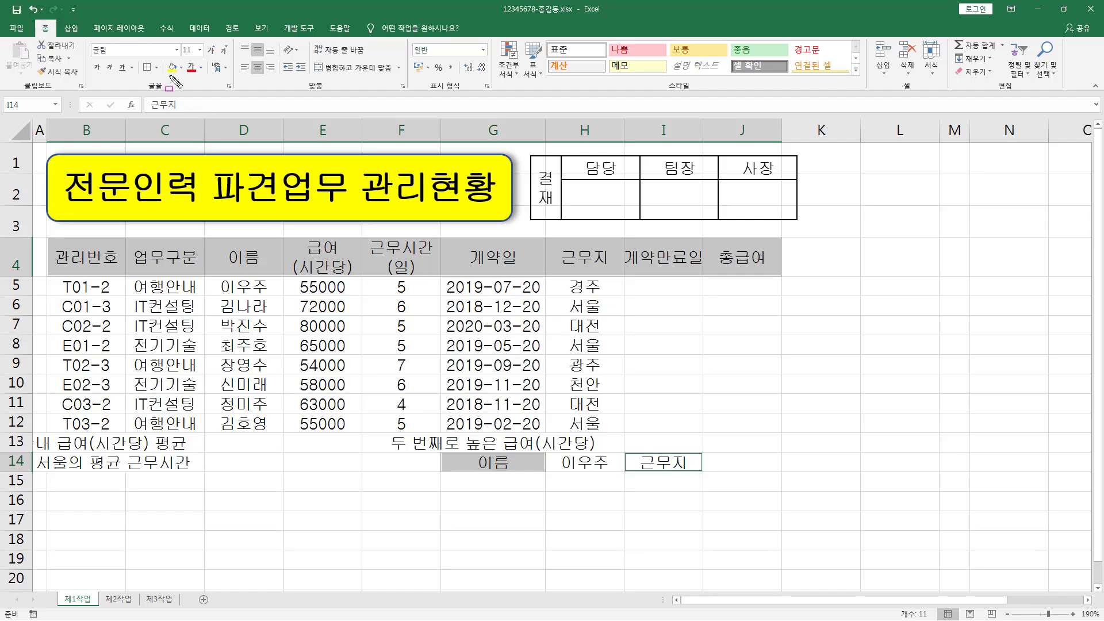
left_click_drag(182, 80, 184, 81)
key("Escape")
left_click(181, 68)
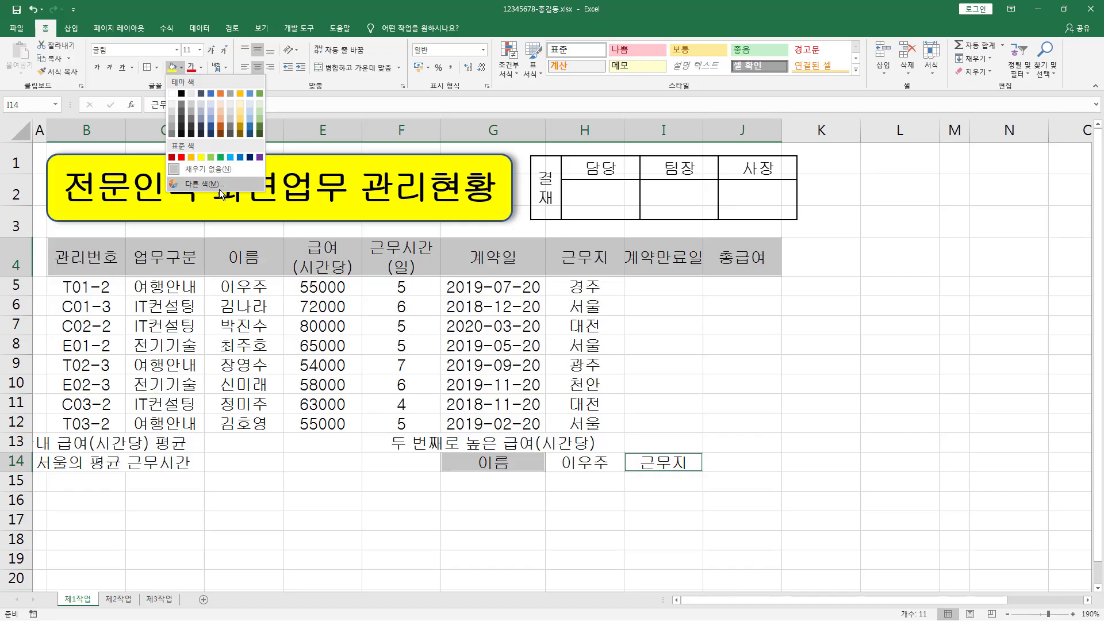
left_click(192, 158)
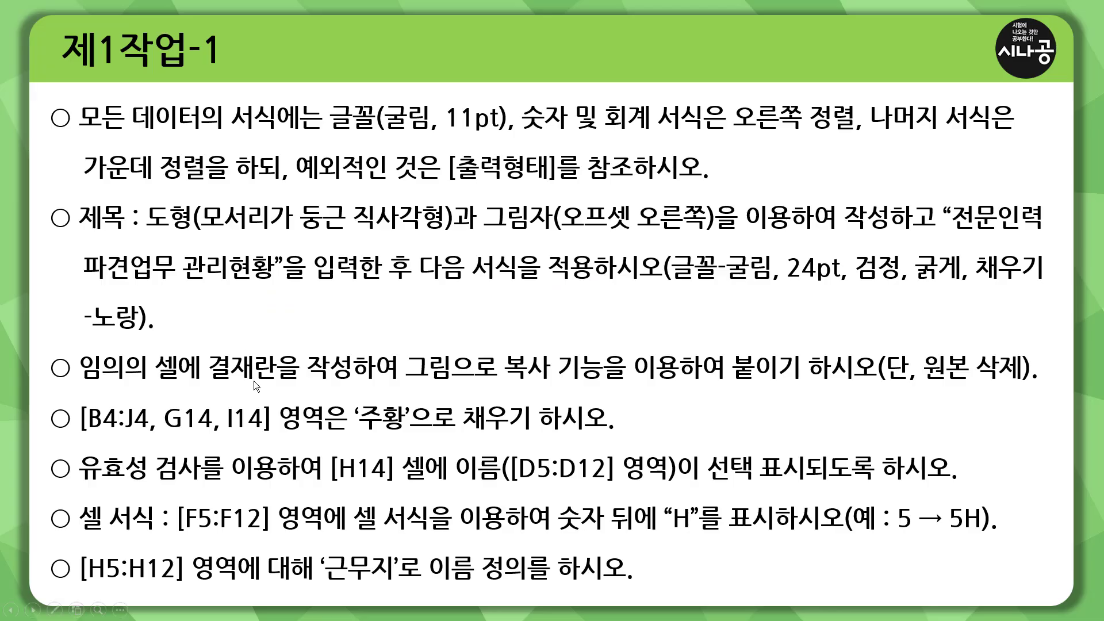
left_click_drag(80, 434, 627, 436)
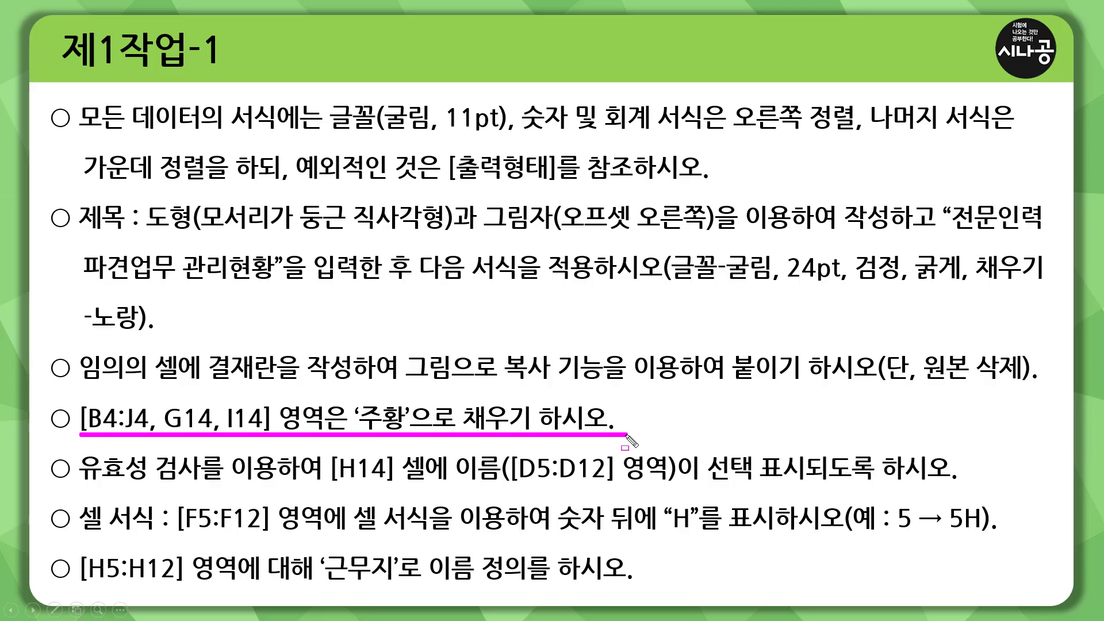
mouse_move(78, 450)
left_mouse_down()
mouse_move(115, 485)
mouse_move(397, 485)
left_mouse_up()
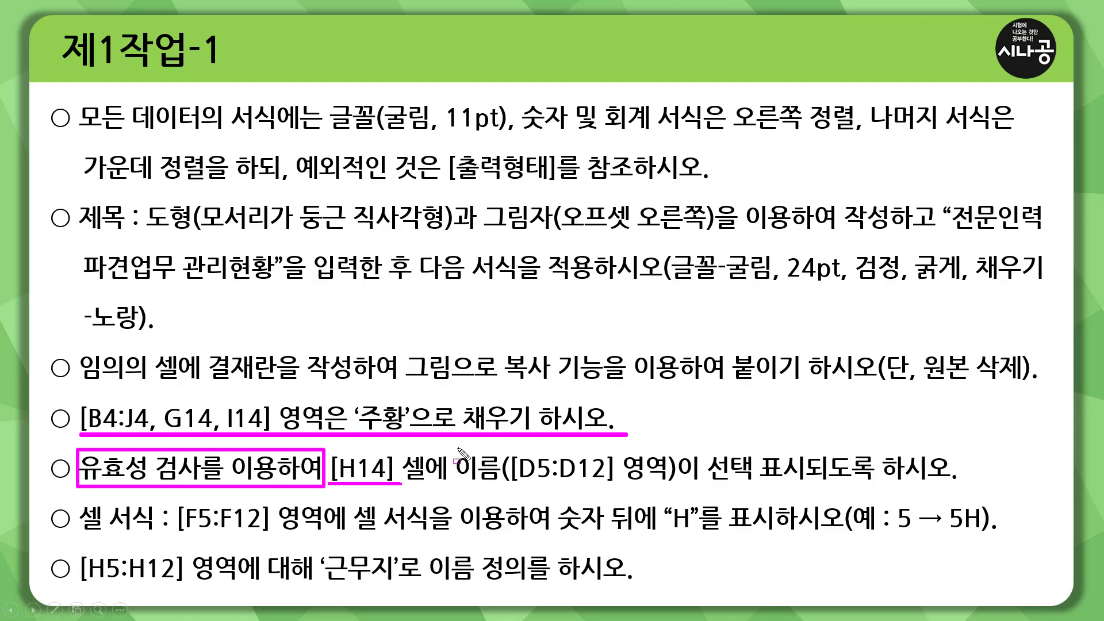
mouse_move(457, 448)
left_mouse_down()
mouse_move(542, 482)
mouse_move(879, 487)
left_mouse_up()
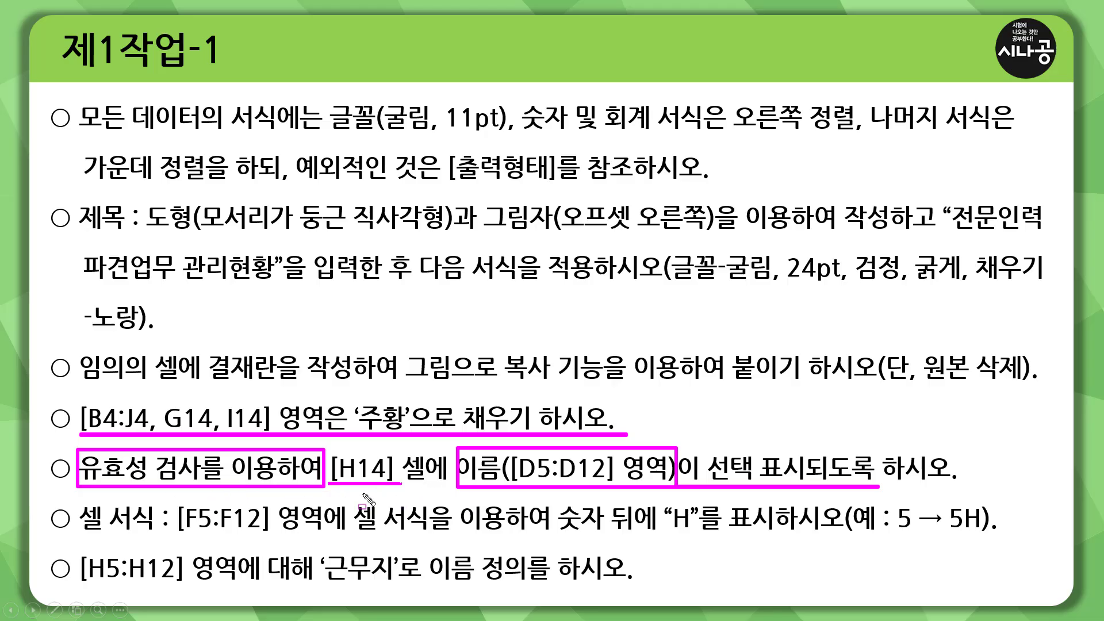
key("e")
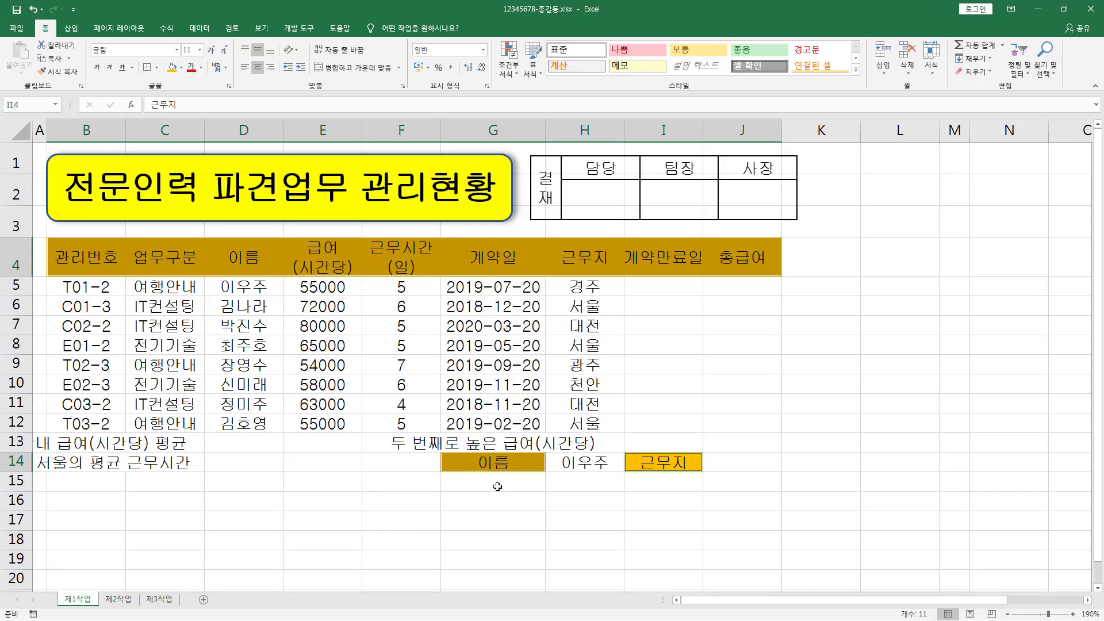
Add data validation to cell H14 that allows a list (목록) with the source =$D$5:$D$12.
left_click(582, 463)
mouse_move(574, 453)
left_mouse_down()
mouse_move(554, 463)
mouse_move(603, 473)
mouse_move(613, 452)
left_mouse_up()
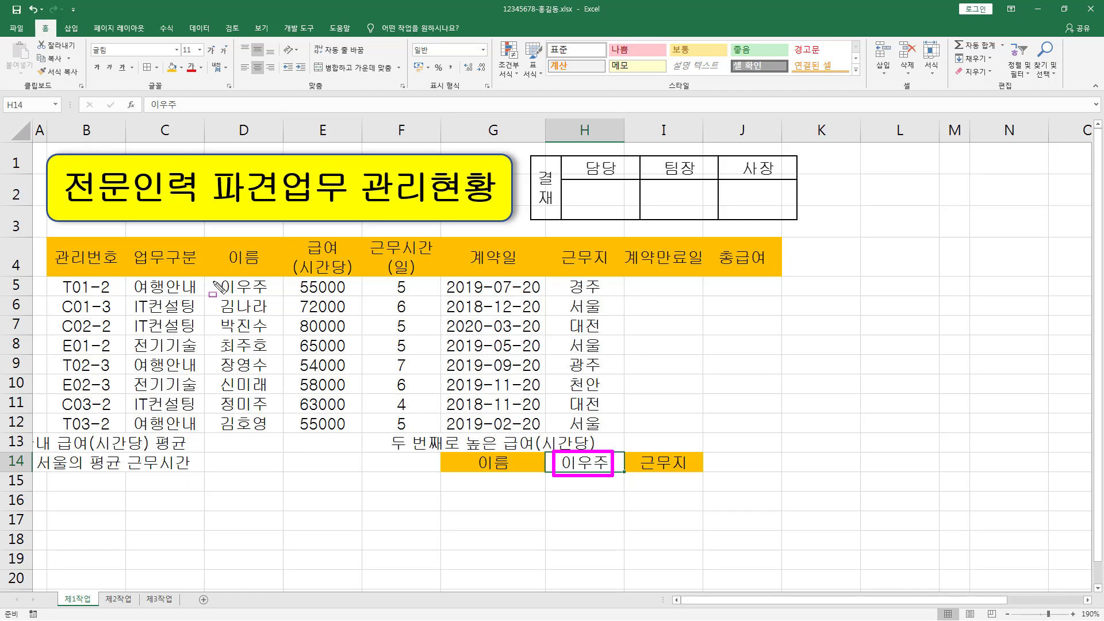
left_click_drag(213, 281, 280, 435)
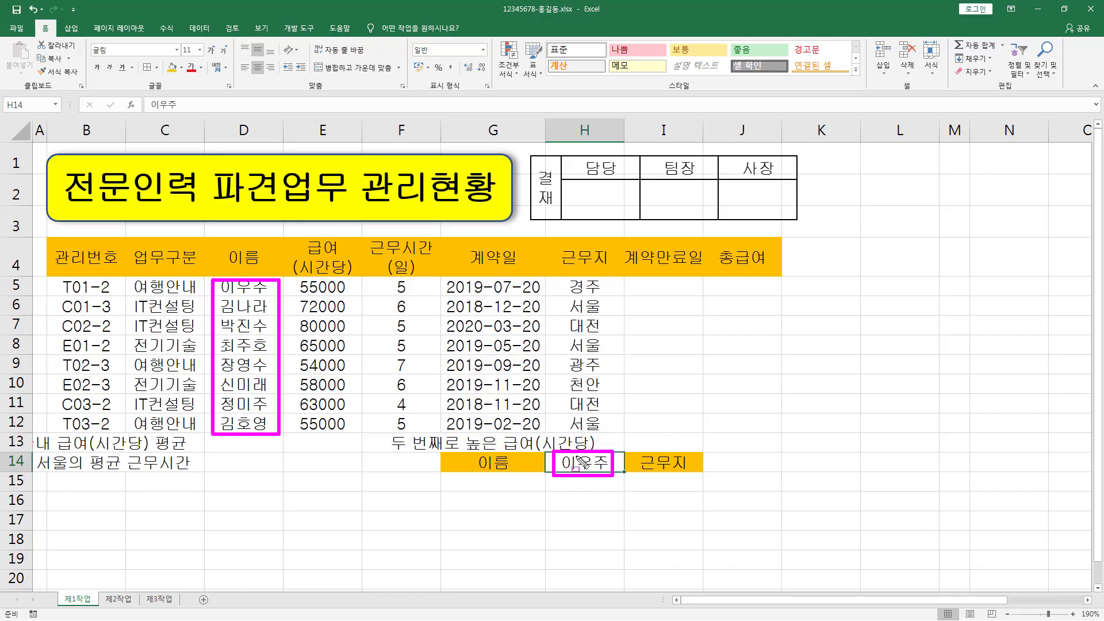
key("Escape")
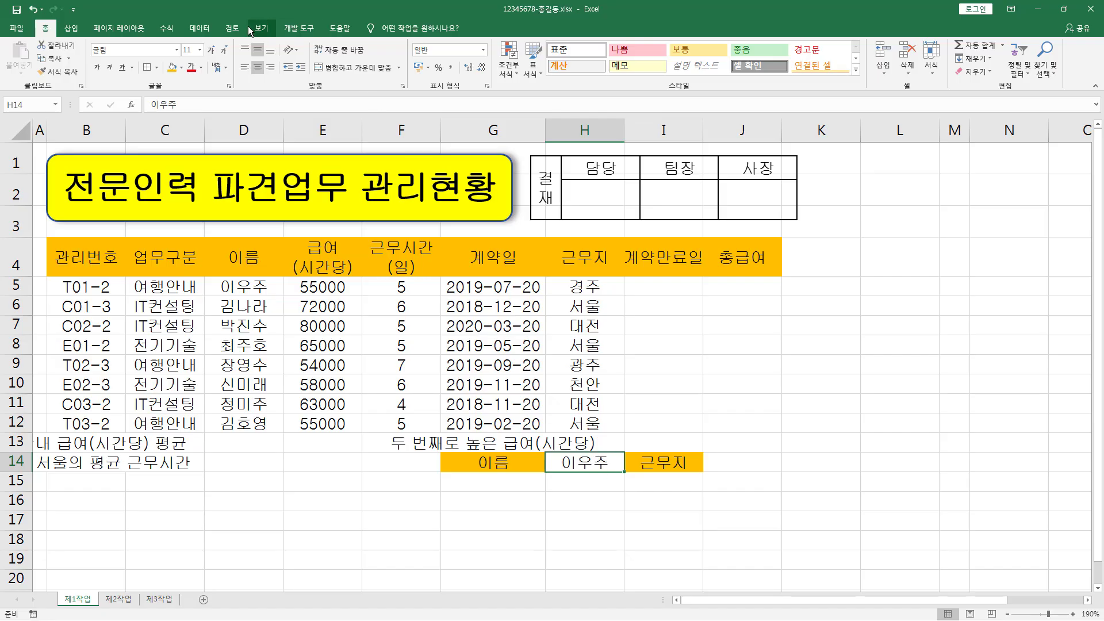
left_click(199, 28)
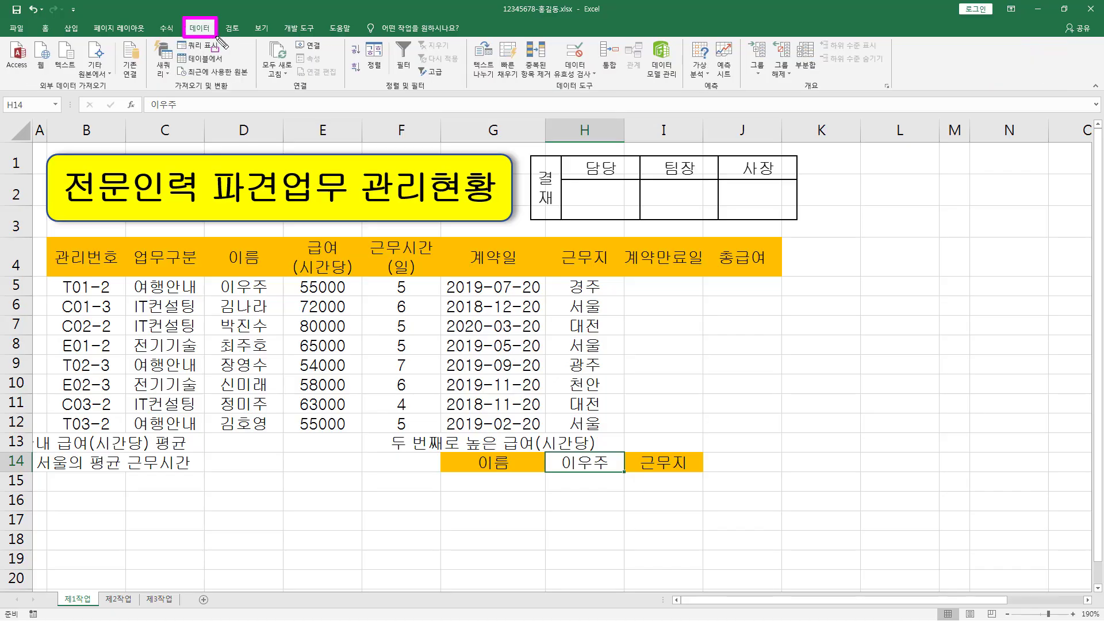
left_click(584, 75)
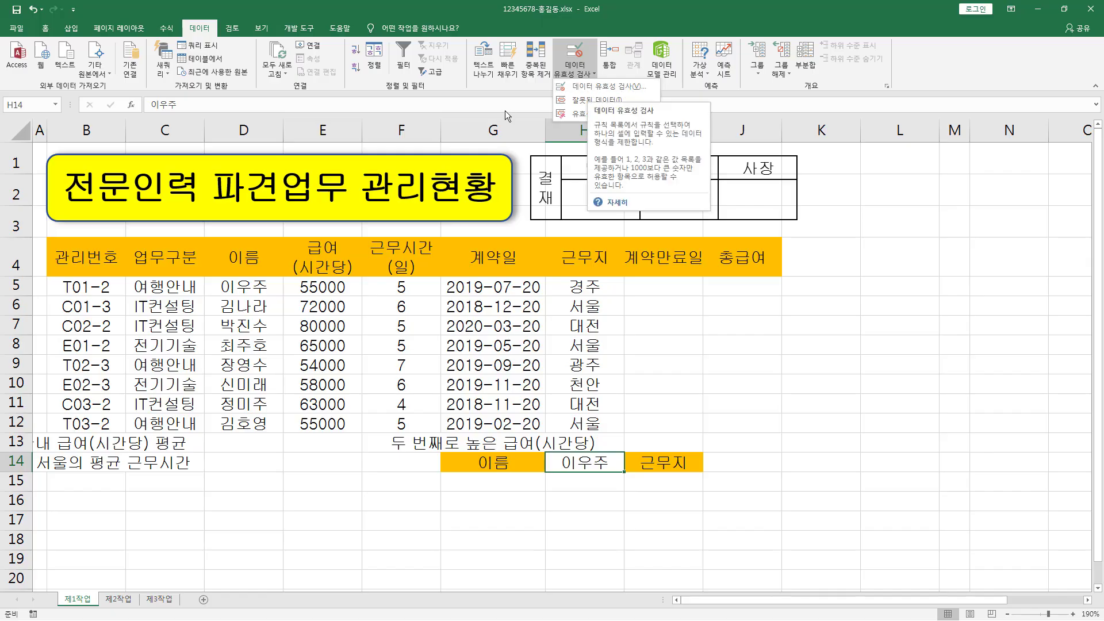
left_click(572, 88)
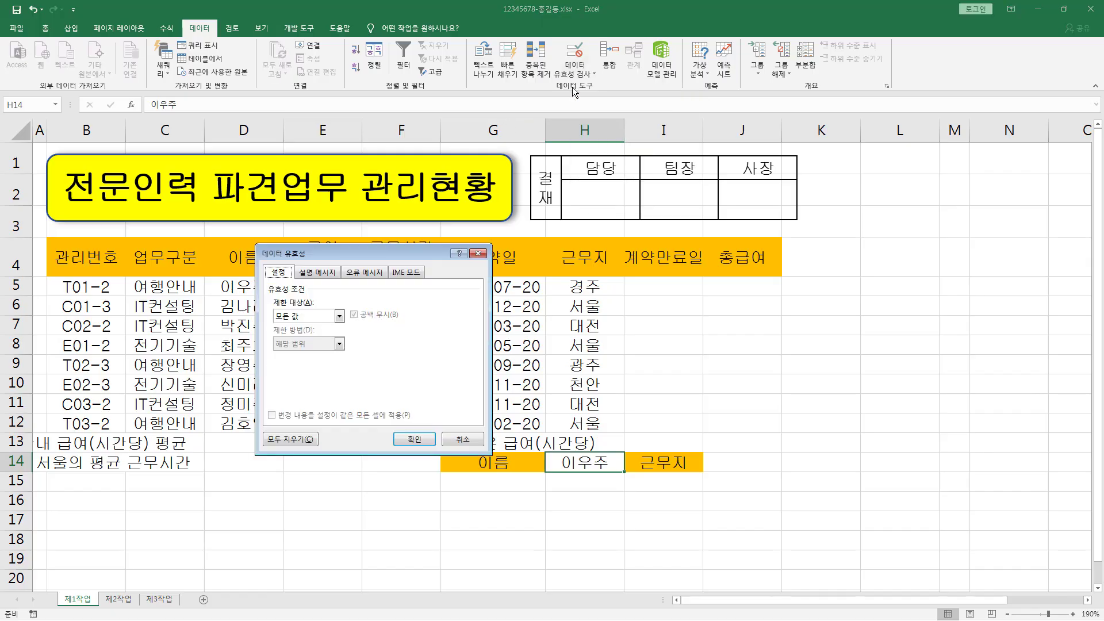
left_click_drag(325, 251, 364, 223)
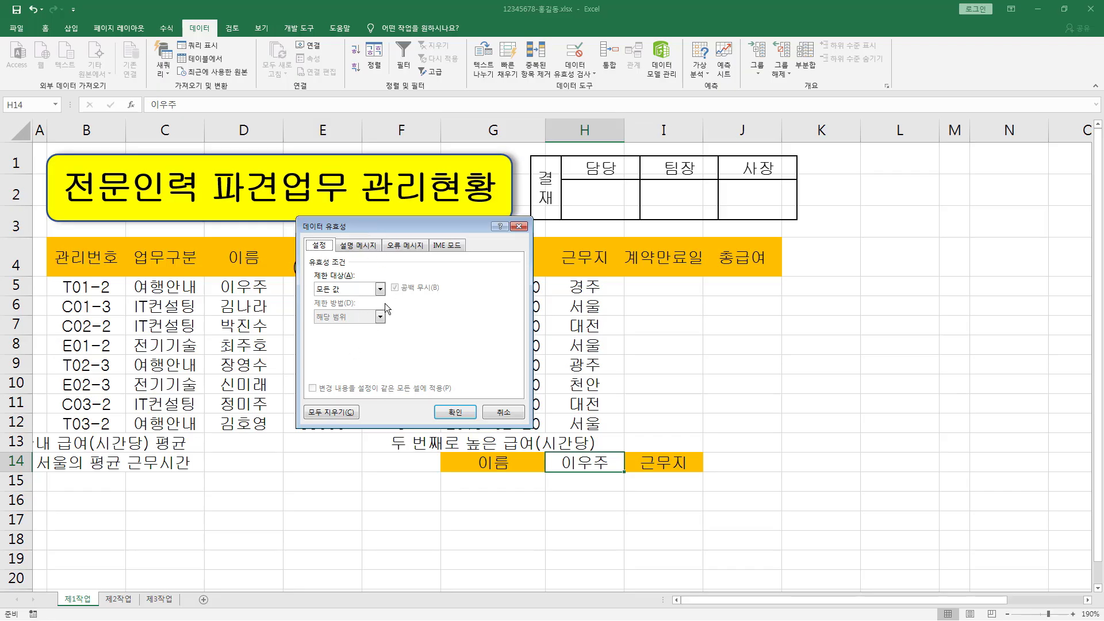
left_click_drag(553, 454, 623, 473)
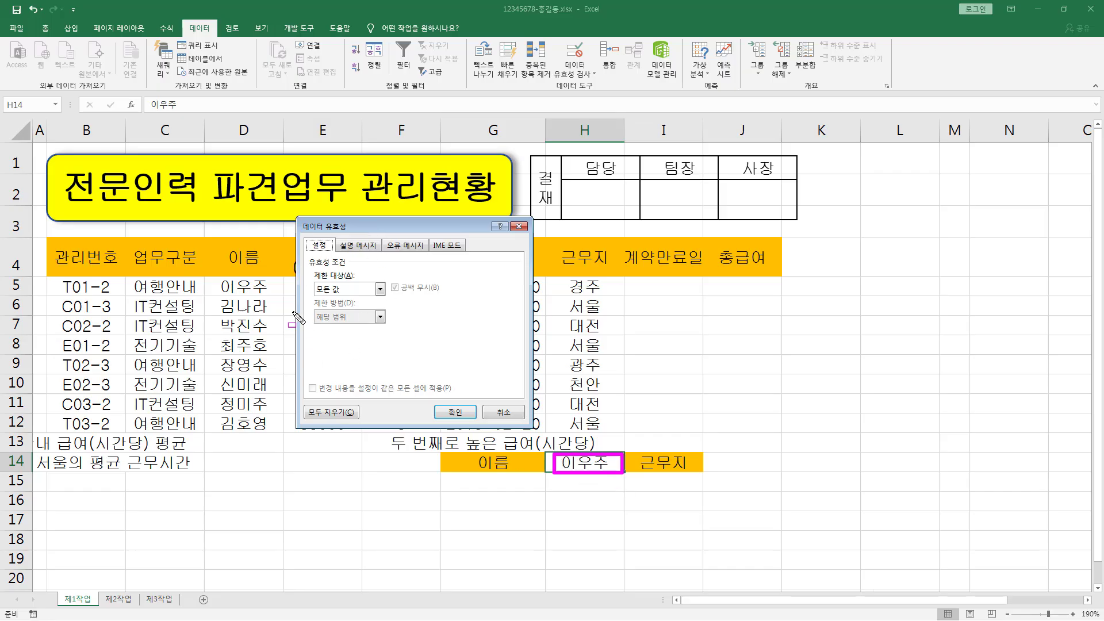
mouse_move(215, 279)
left_mouse_down()
mouse_move(254, 408)
mouse_move(273, 433)
left_mouse_up()
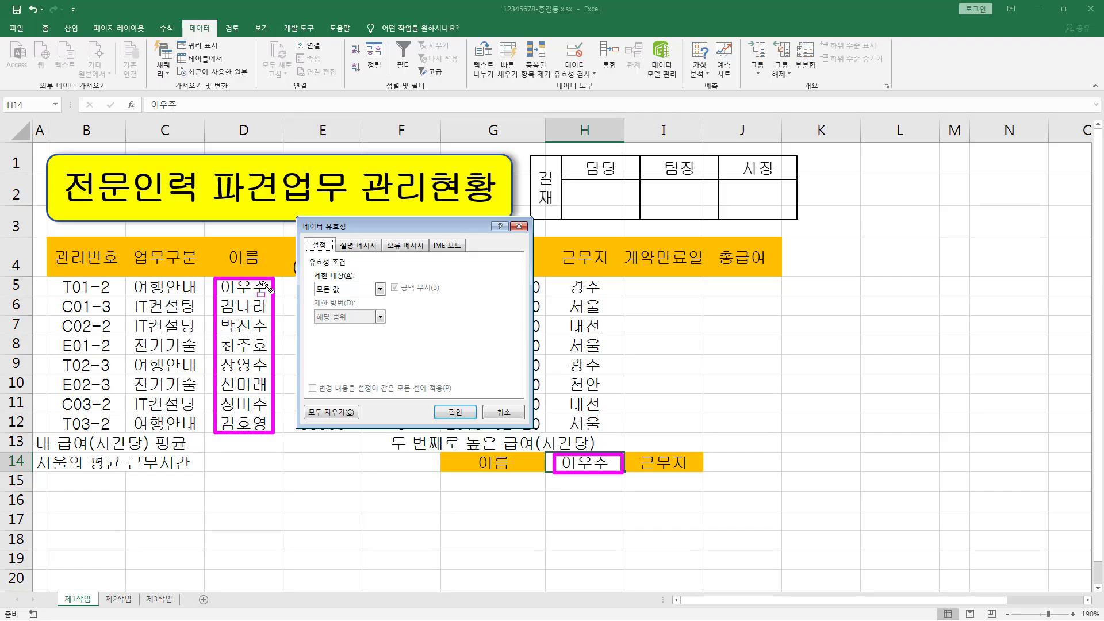
left_click(379, 288)
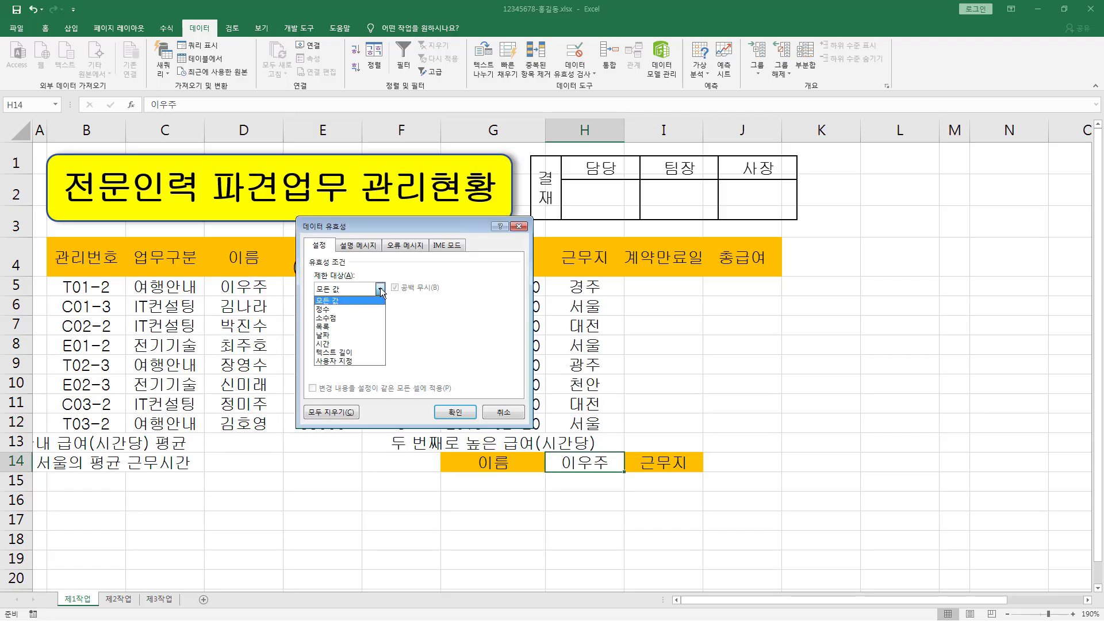
left_click(358, 327)
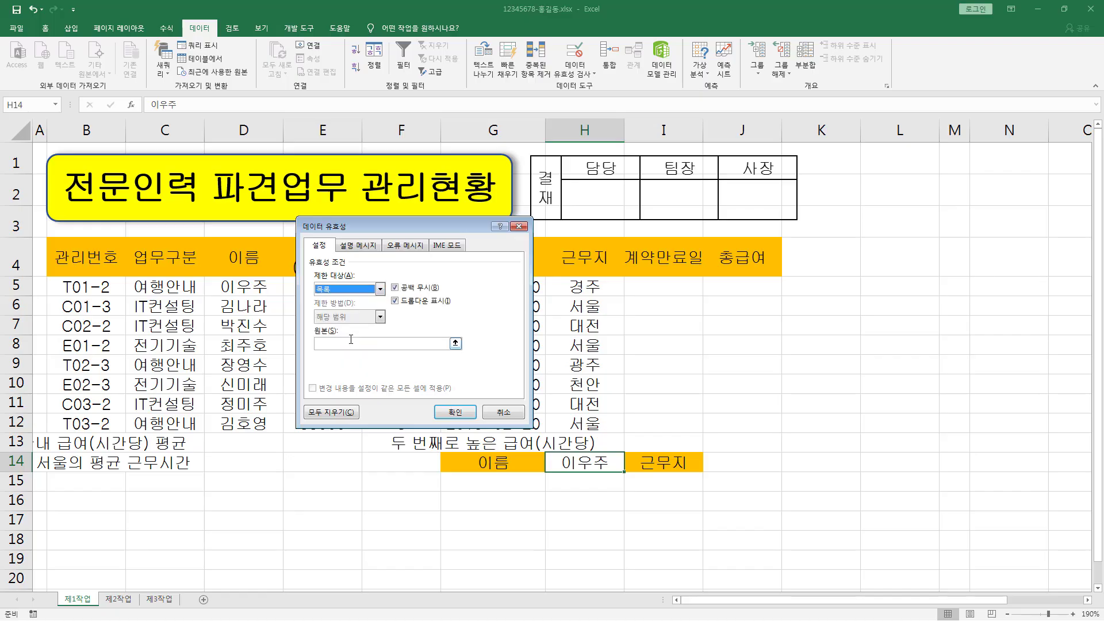
left_click(323, 347)
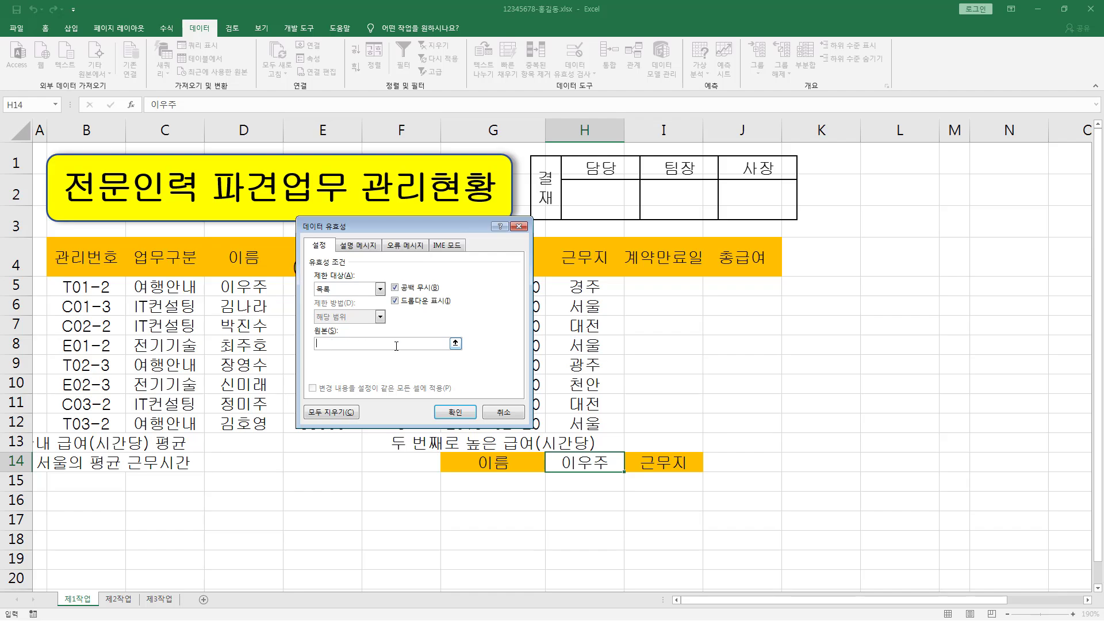
left_click_drag(242, 290, 246, 426)
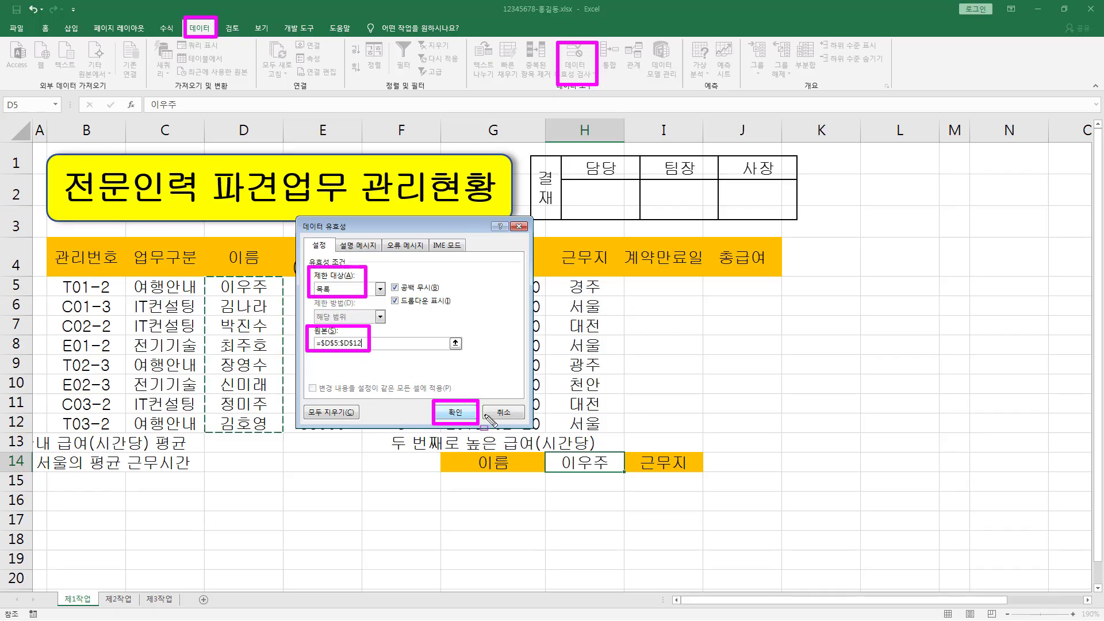
left_click(460, 413)
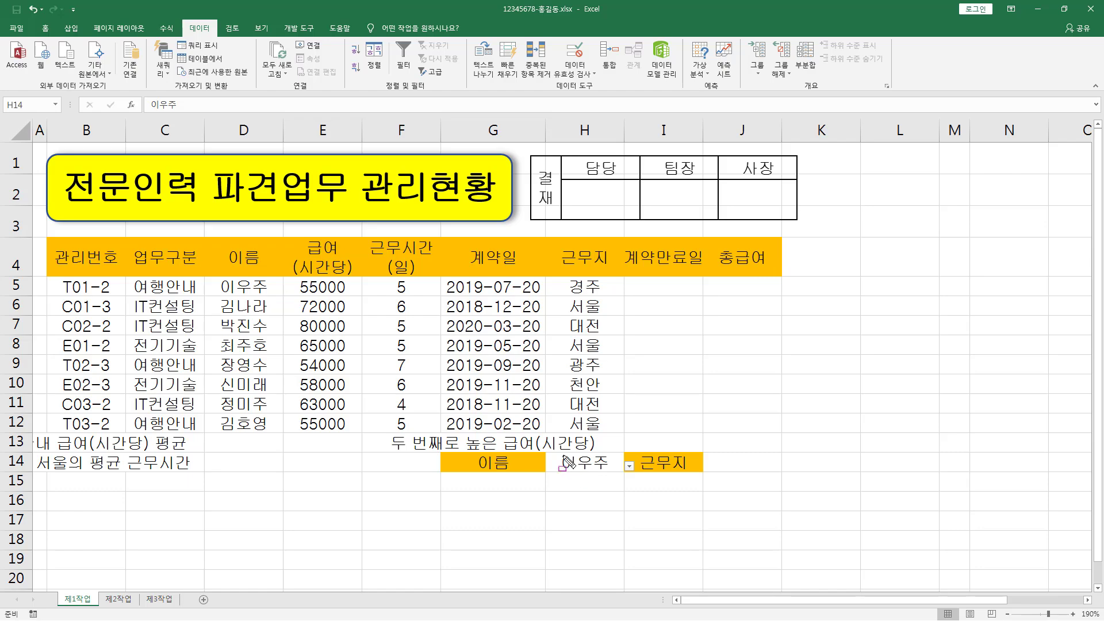
Test the H14 drop-down by choosing the second and fourth names, ending on the first name again, and reopen the list.
mouse_move(557, 451)
left_mouse_down()
mouse_move(590, 474)
mouse_move(625, 463)
mouse_move(638, 477)
left_mouse_up()
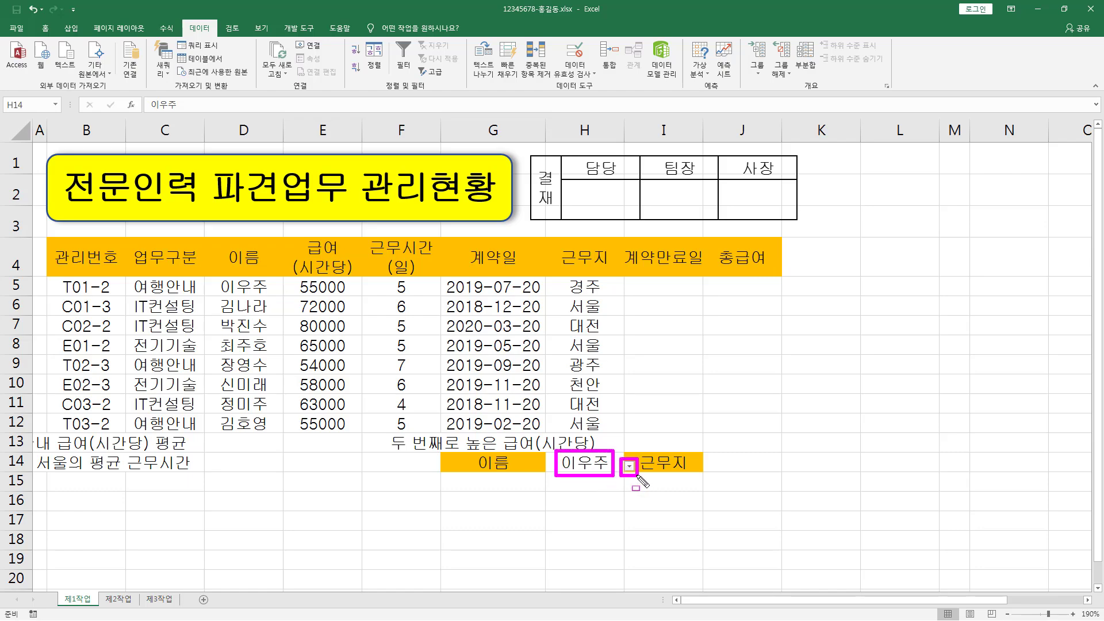
left_click(630, 468)
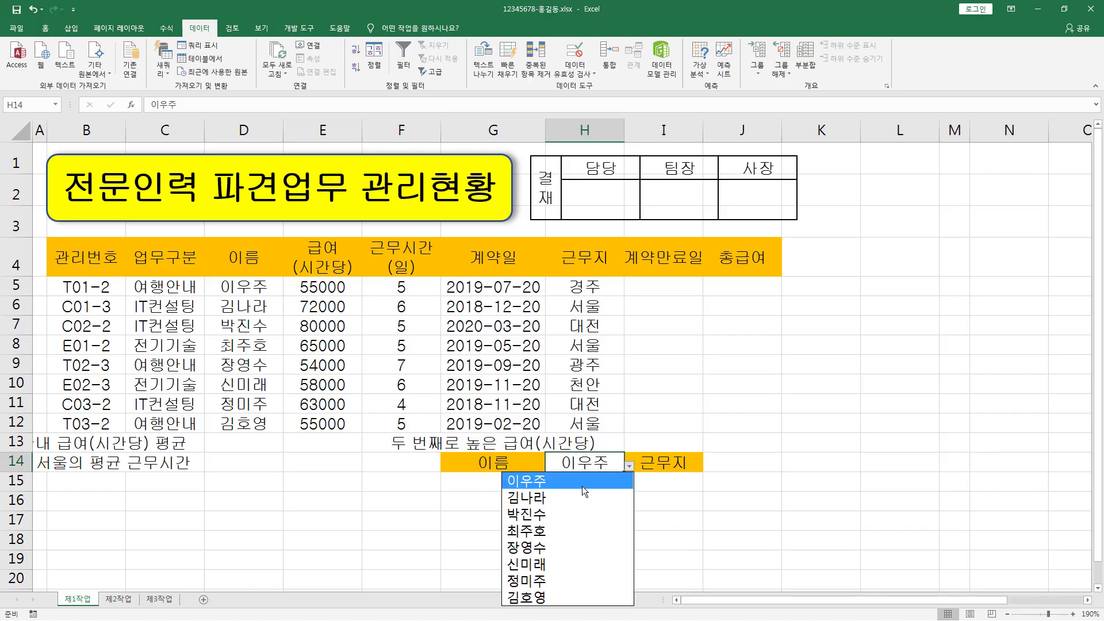
left_click_drag(211, 277, 277, 437)
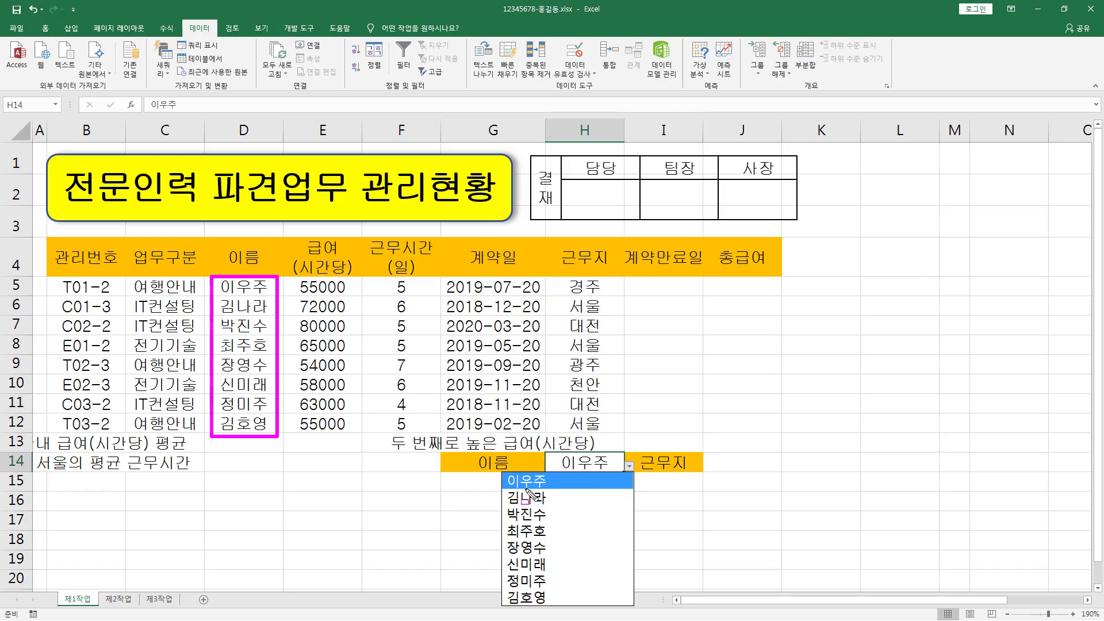
key("Escape")
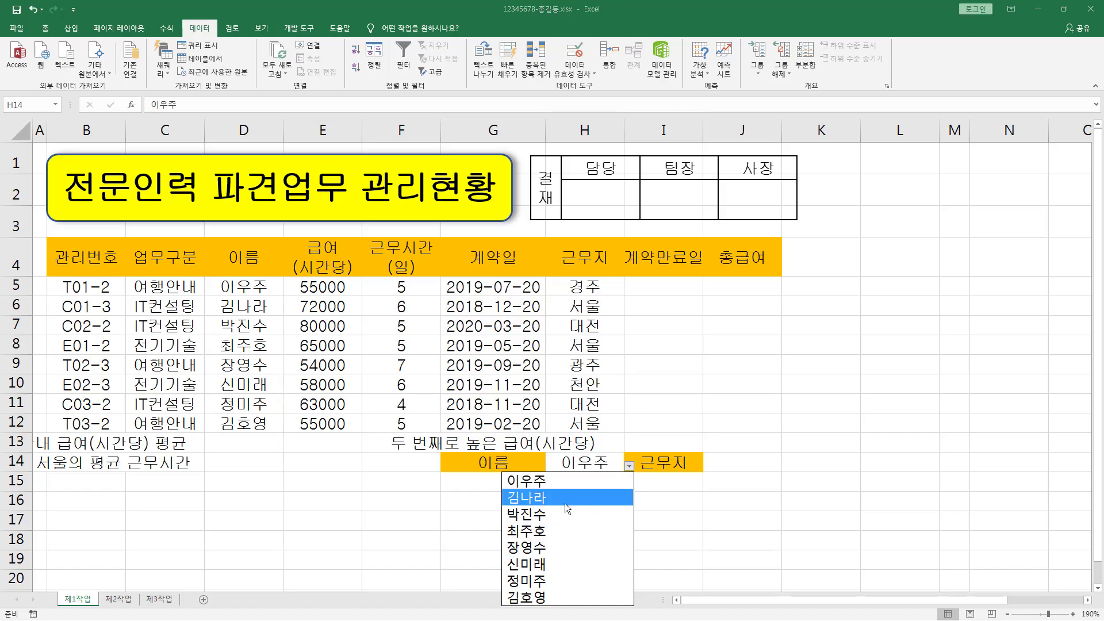
left_click(560, 502)
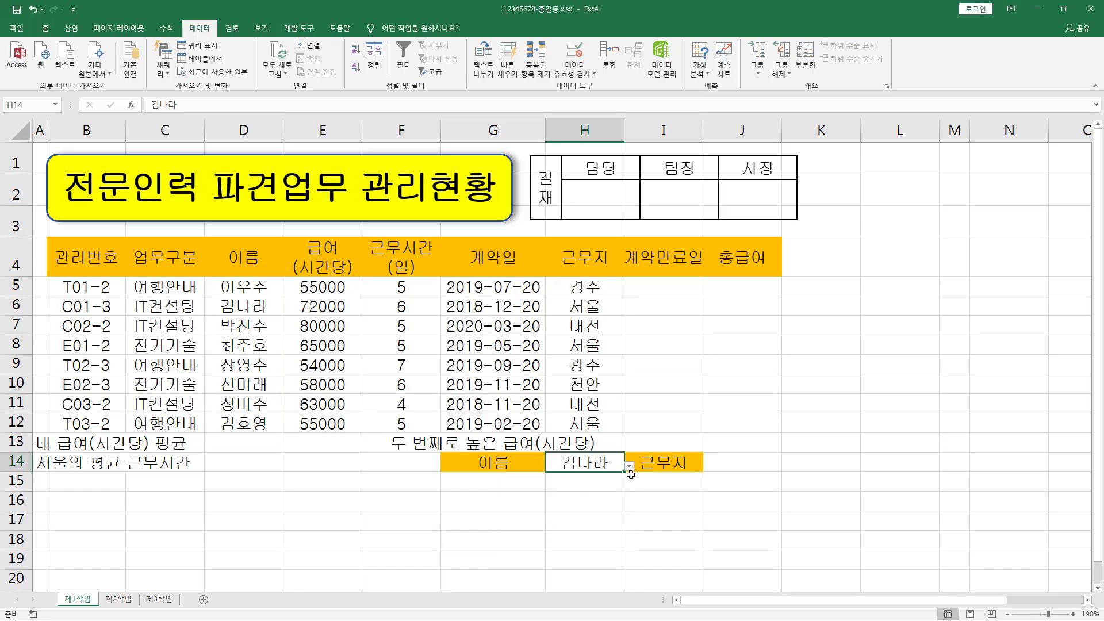
left_click(629, 467)
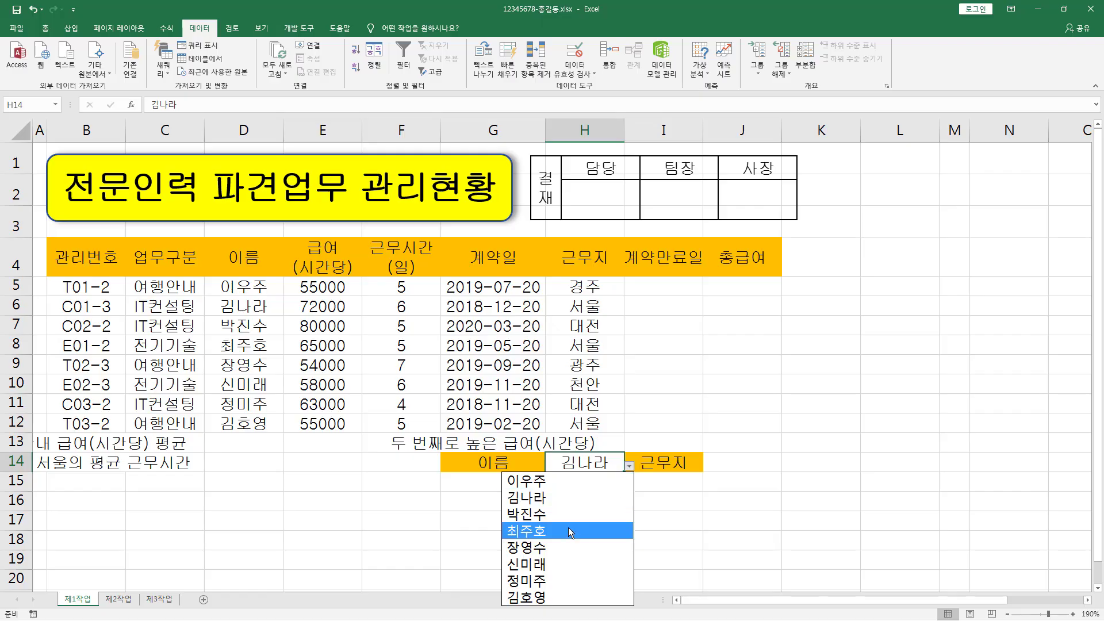
left_click(568, 530)
left_click(631, 468)
left_click(581, 485)
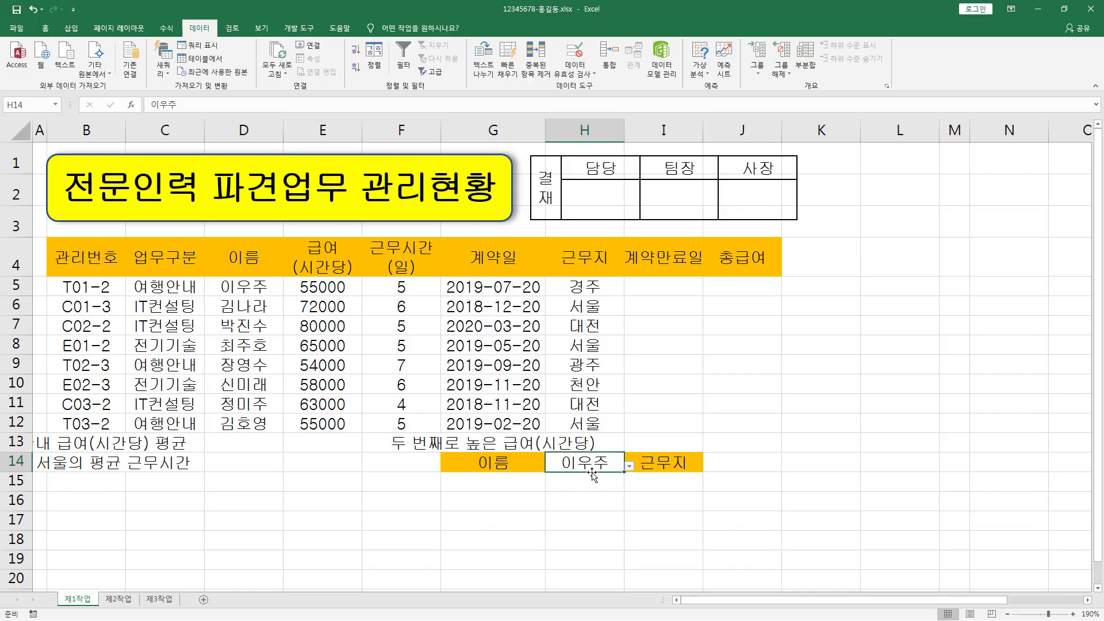
left_click(631, 467)
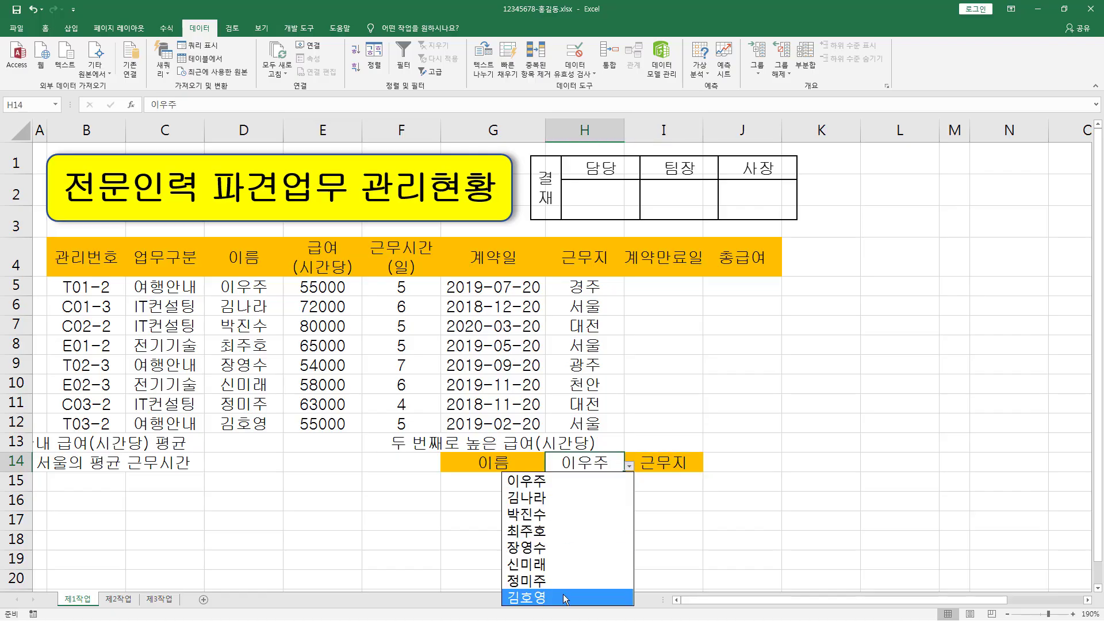
Try to enter a name that is not in the list in cell H14, and cancel the entry.
left_click(591, 465)
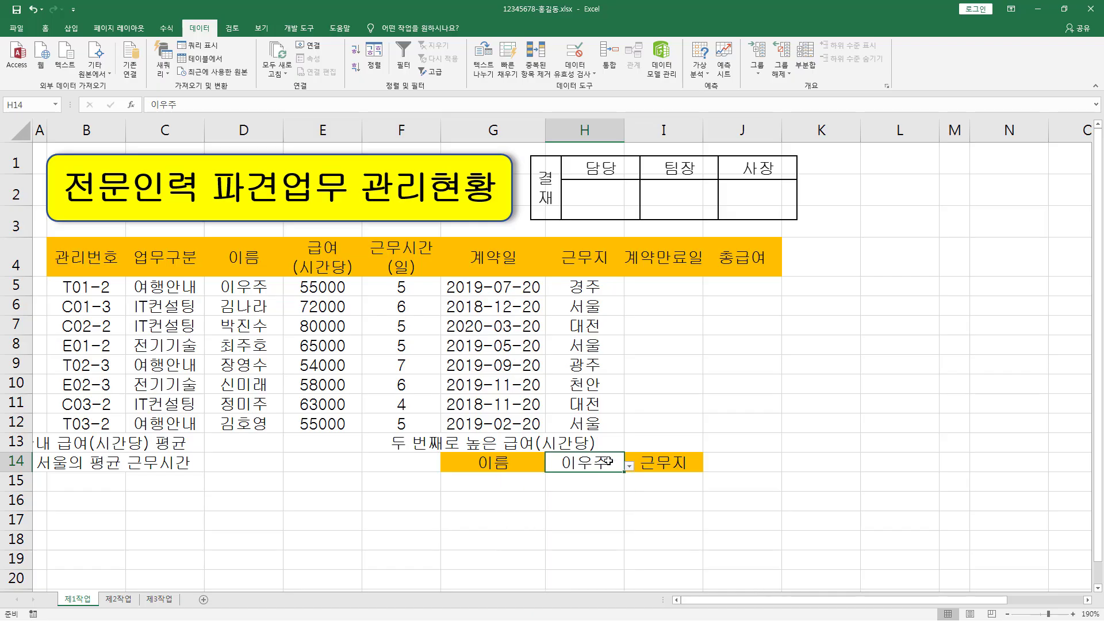
type("홍길동")
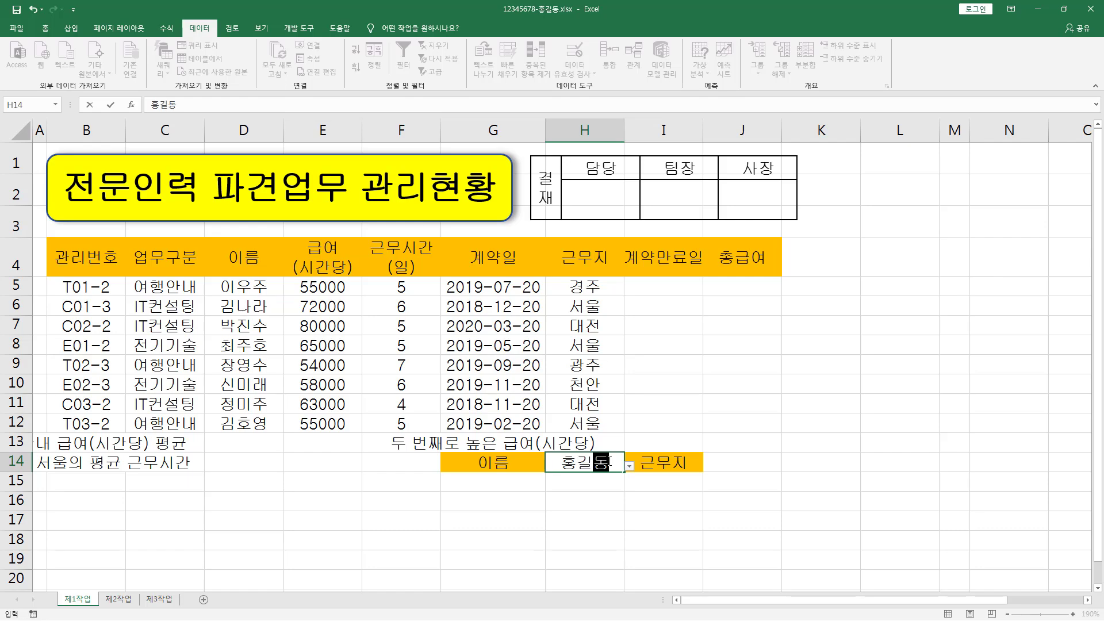
key("Return")
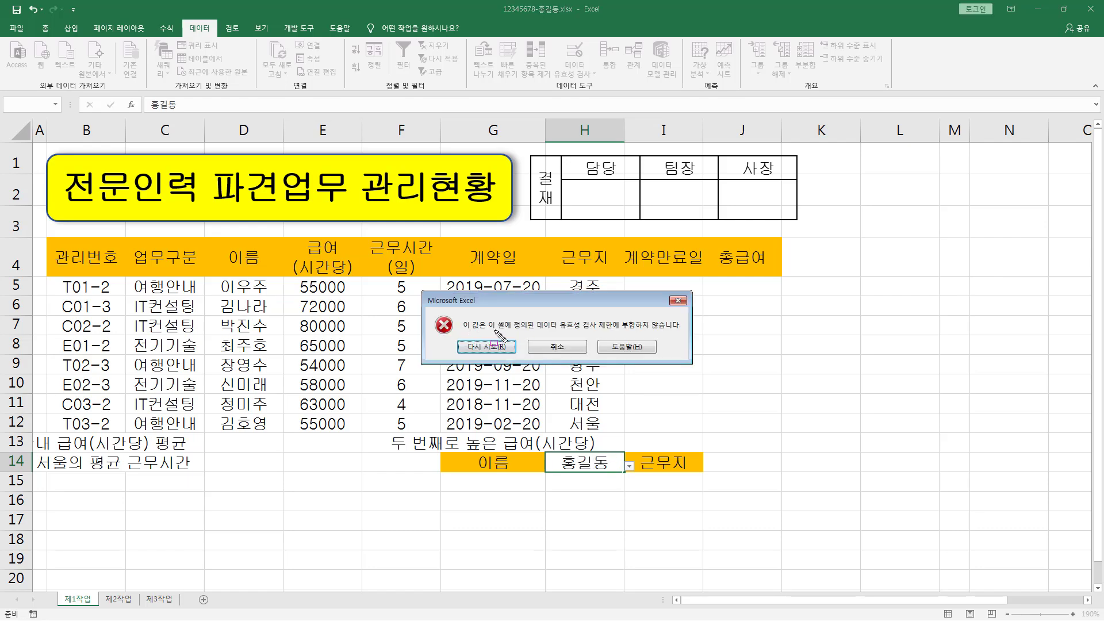
left_click_drag(486, 331, 677, 331)
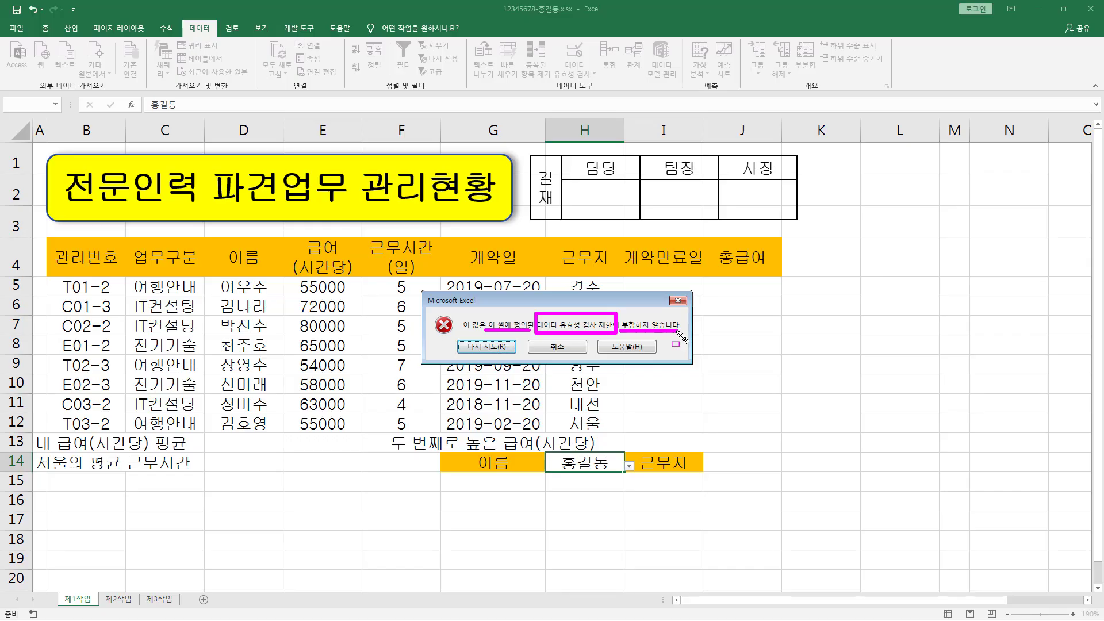
key("Escape")
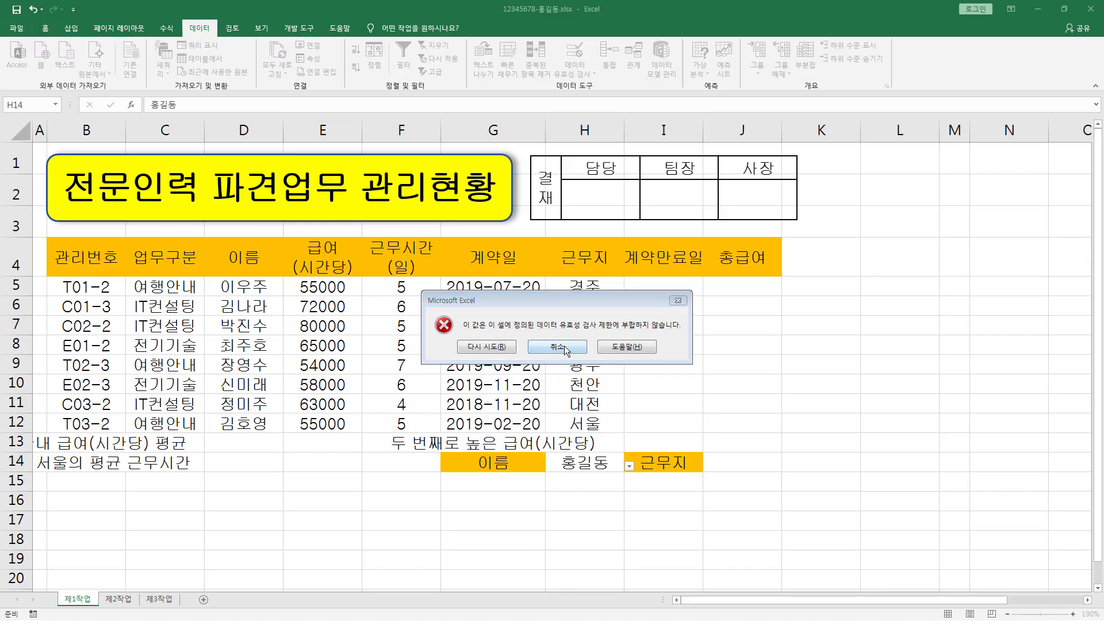
left_click(565, 349)
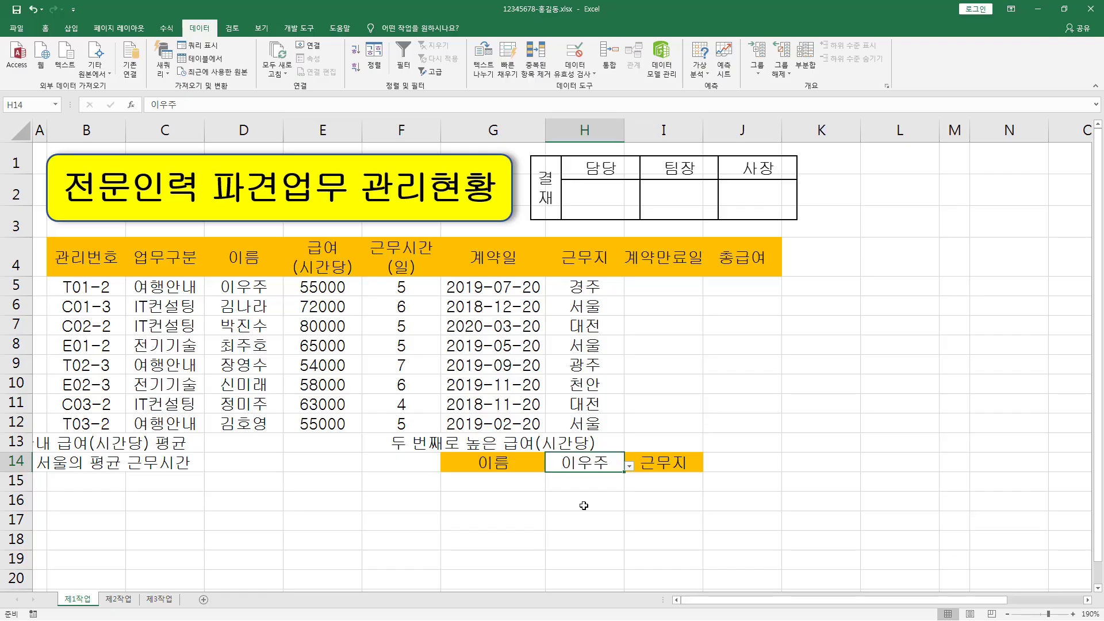
Switch to the 제1작업-1 instruction slide and examine the cell format requirement for F5:F12, returning to the worksheet.
key("alt+Tab")
left_click_drag(77, 485, 929, 486)
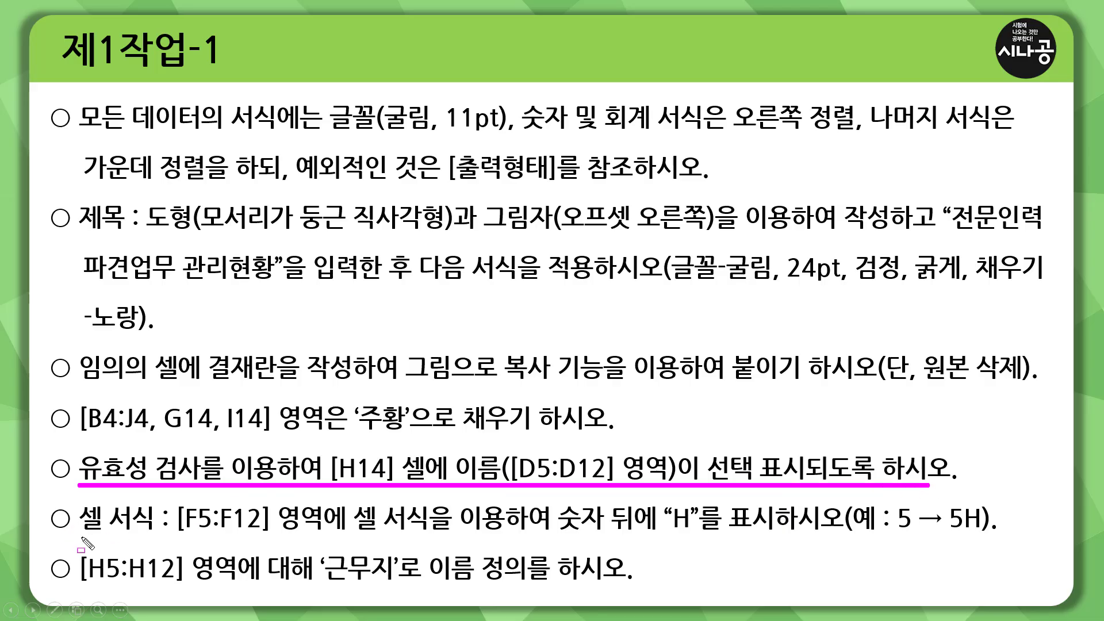
mouse_move(79, 535)
left_mouse_down()
mouse_move(161, 534)
mouse_move(79, 533)
left_mouse_up()
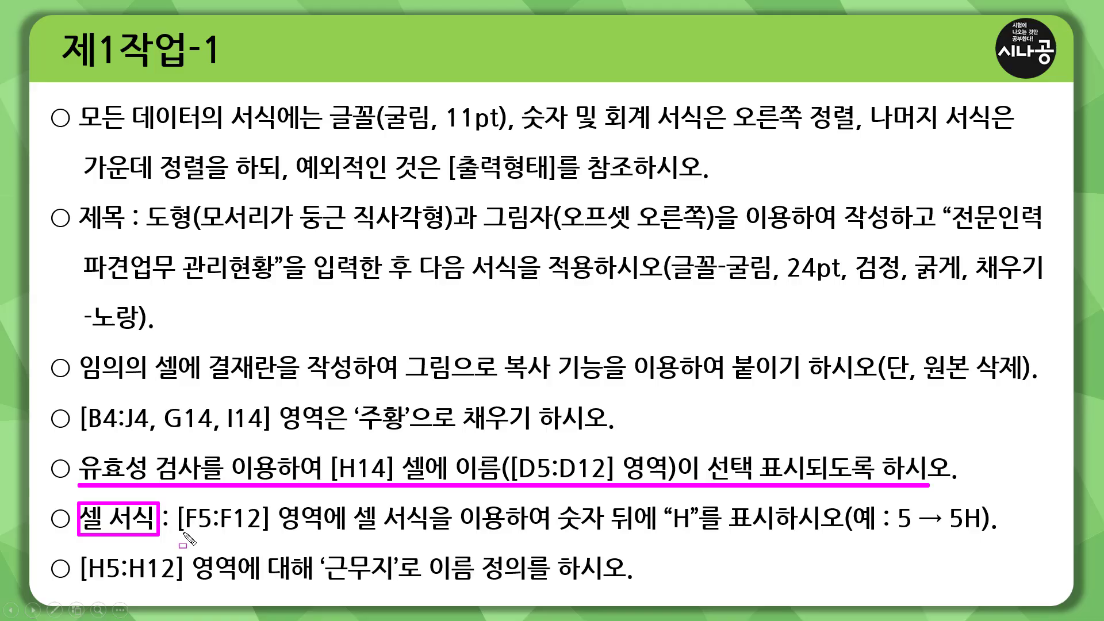
left_click_drag(182, 534, 261, 533)
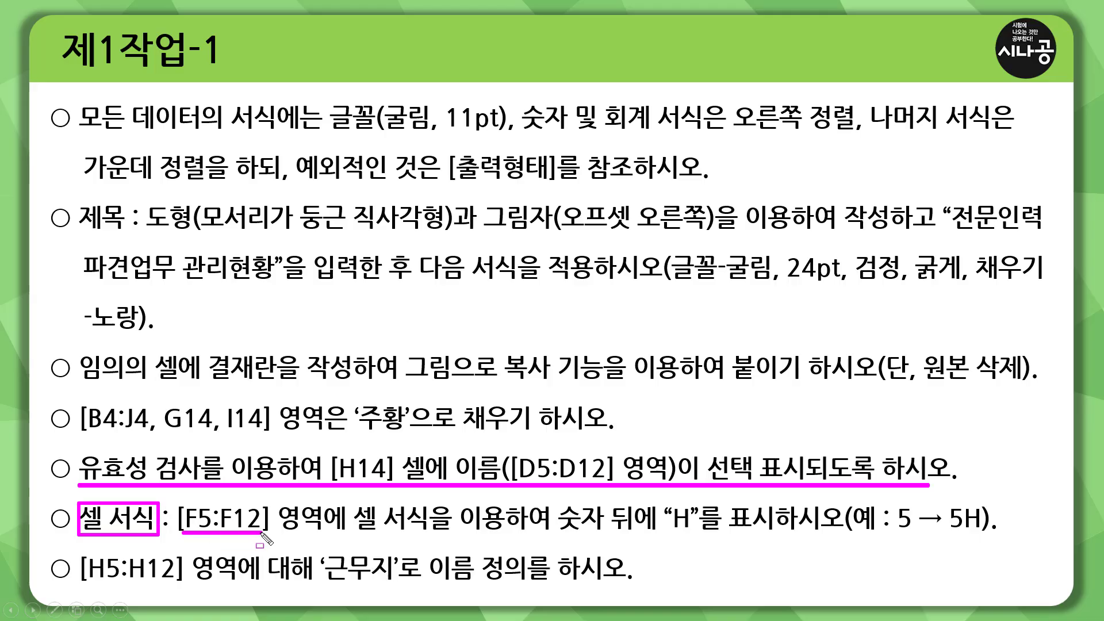
left_click_drag(348, 536, 505, 537)
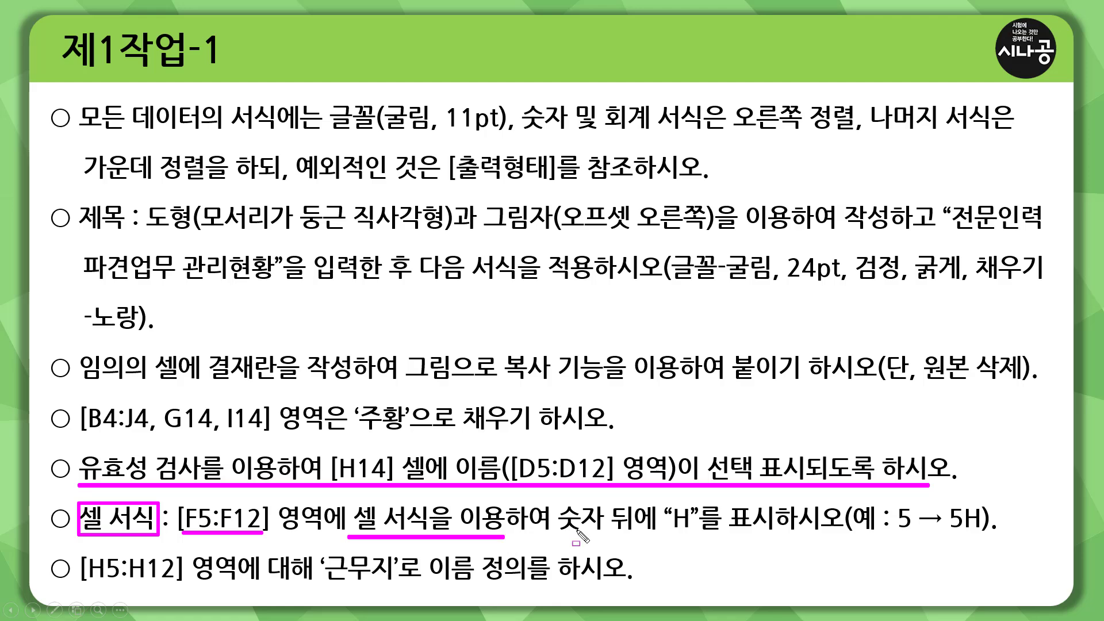
mouse_move(554, 499)
left_mouse_down()
mouse_move(554, 533)
mouse_move(684, 536)
mouse_move(701, 518)
mouse_move(701, 537)
left_mouse_up()
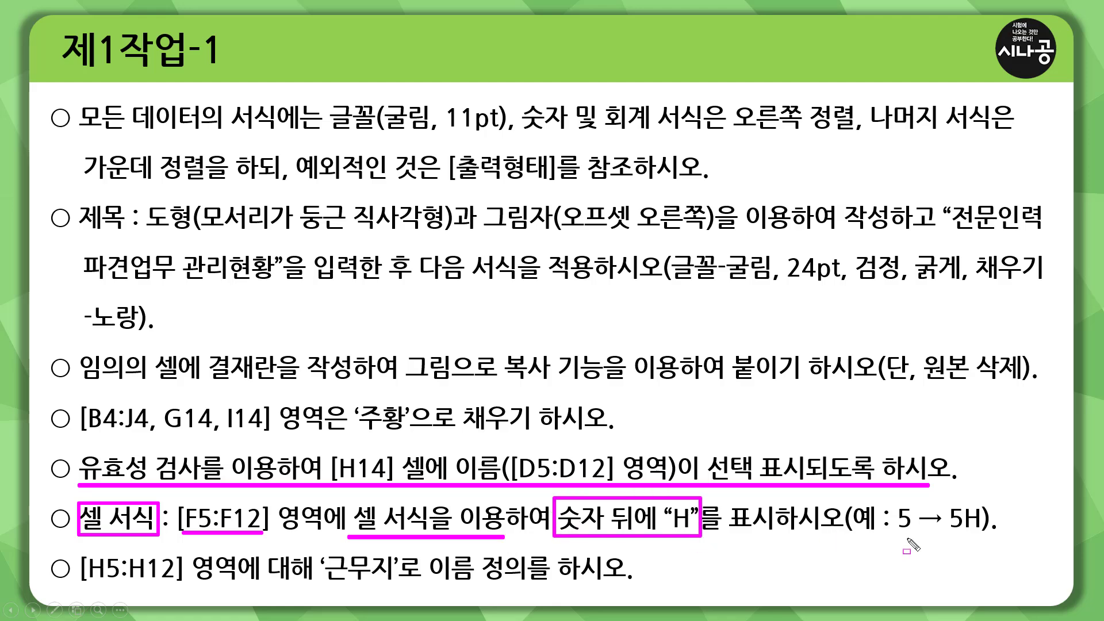
left_click_drag(895, 534, 981, 533)
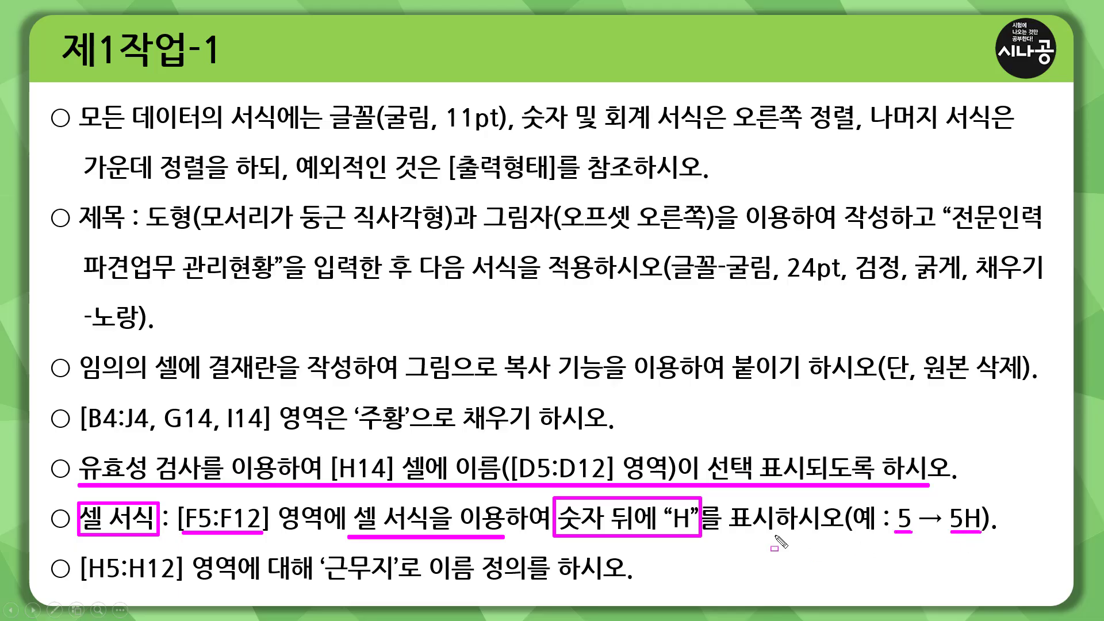
left_click_drag(727, 533, 847, 534)
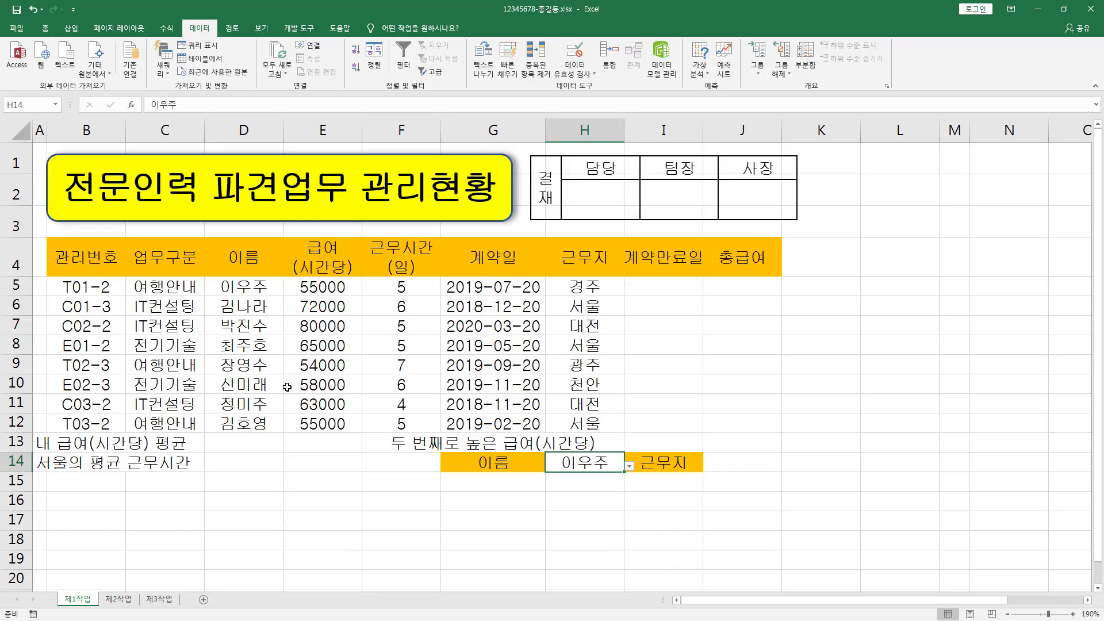
Try adding H directly after the number in cell F5, and remove it again.
mouse_move(381, 279)
left_mouse_down()
mouse_move(442, 415)
mouse_move(439, 435)
mouse_move(425, 436)
left_mouse_up()
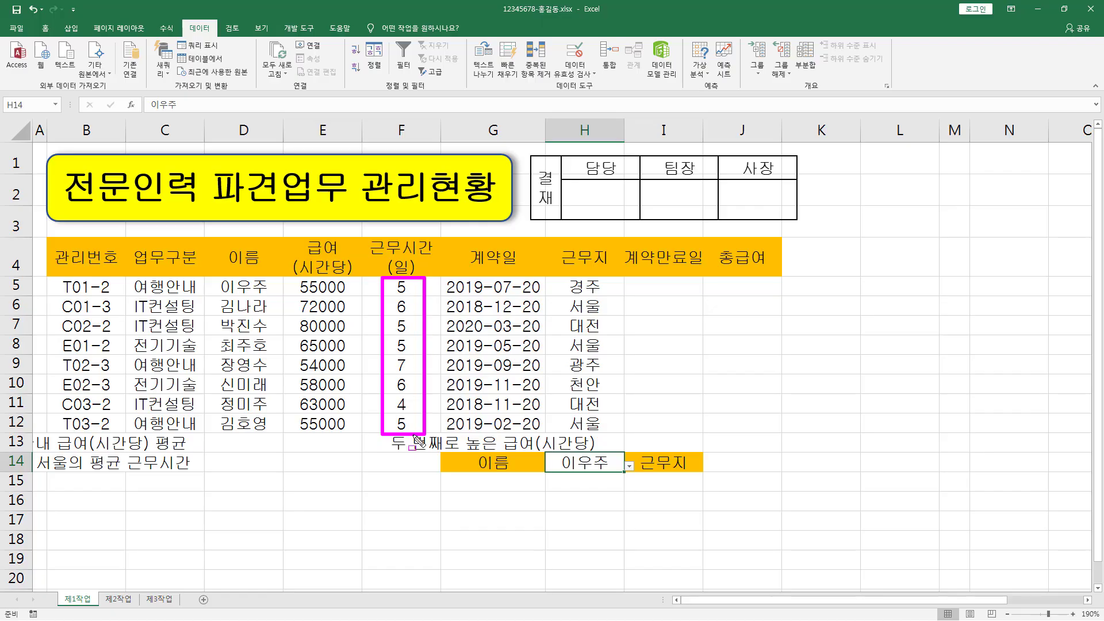
key("Escape")
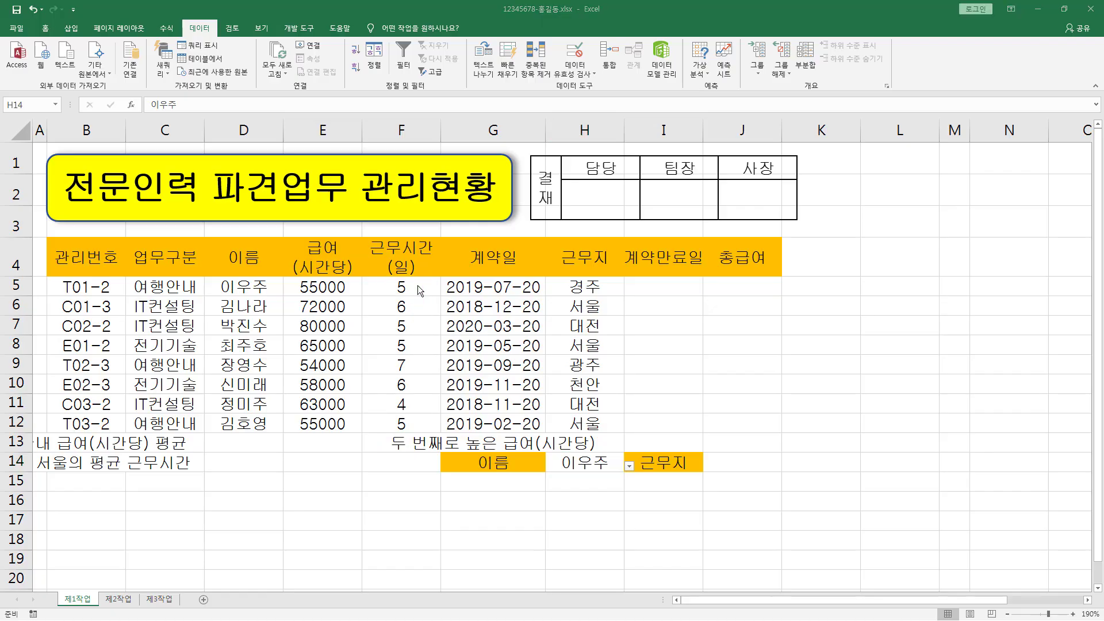
double_click(410, 285)
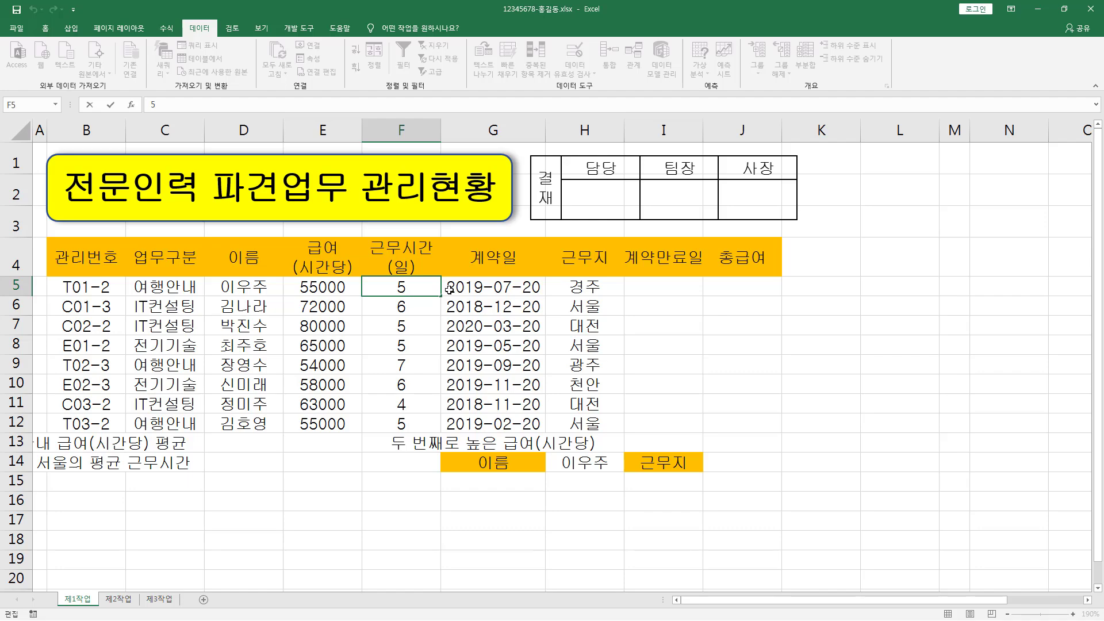
type("ㅅ")
key("BackSpace")
type("H")
key("BackSpace")
Select the working-hours values F5:F12 and view their number format categories in the cell format (셀 서식) settings.
left_click_drag(400, 424, 432, 289)
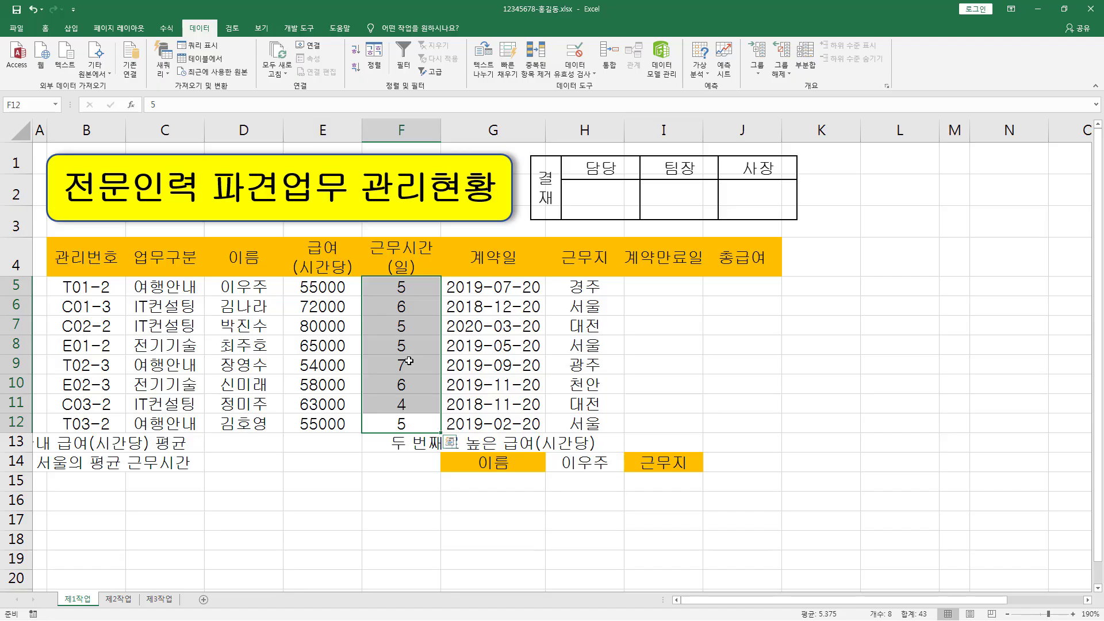
key("ctrl+1")
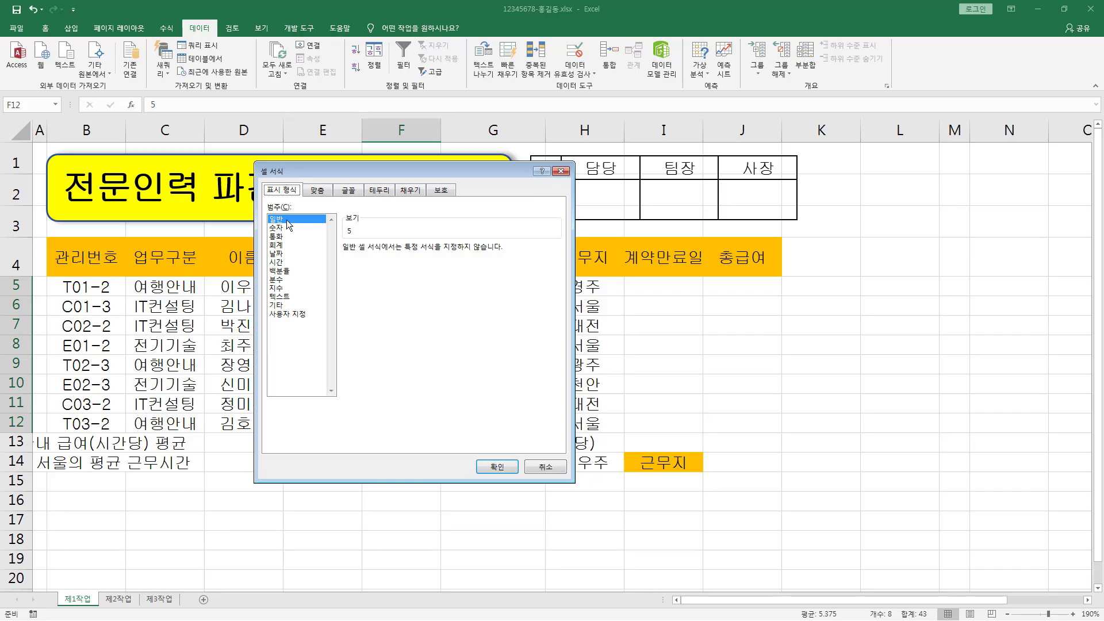
left_click_drag(298, 174, 502, 191)
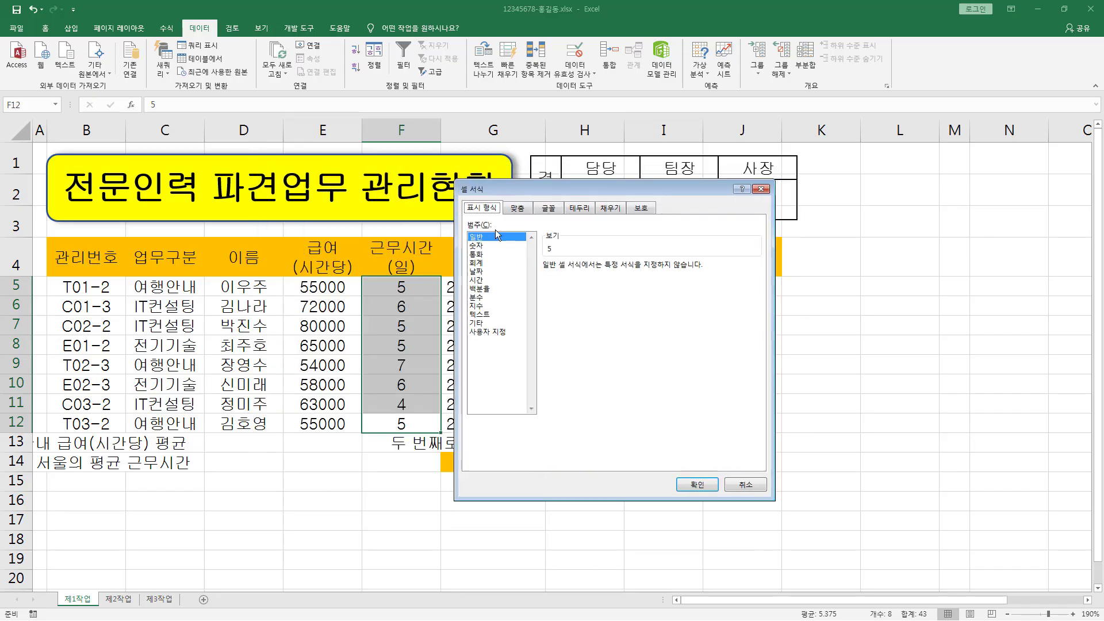
key("Escape")
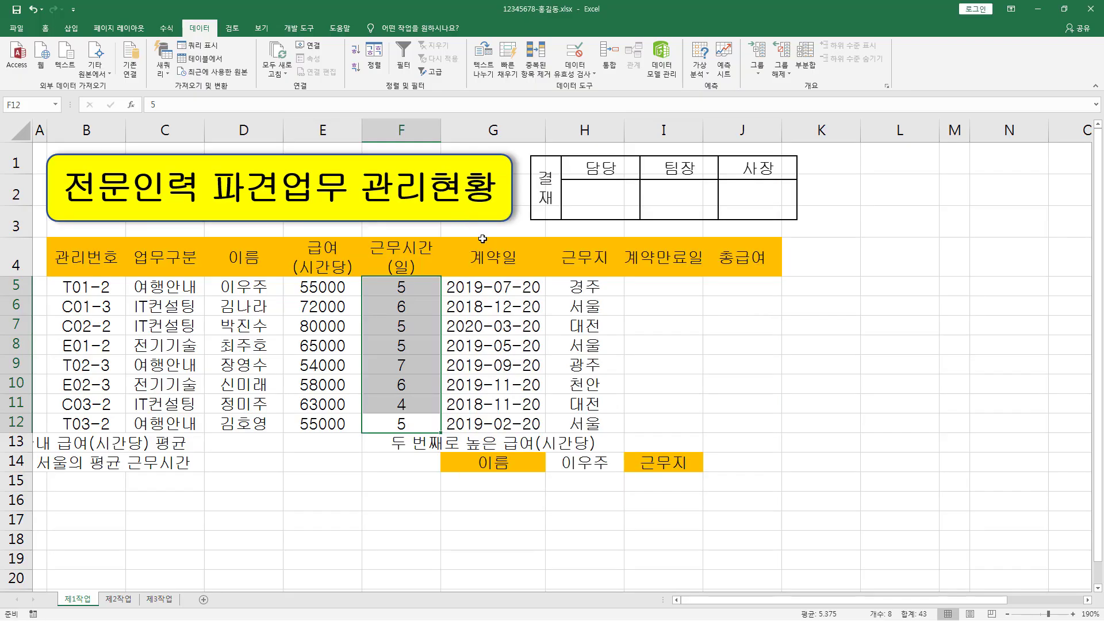
Examine the font (글꼴) and alignment (맞춤) settings of F5:F12 in the cell format dialog without changing them.
left_click(46, 28)
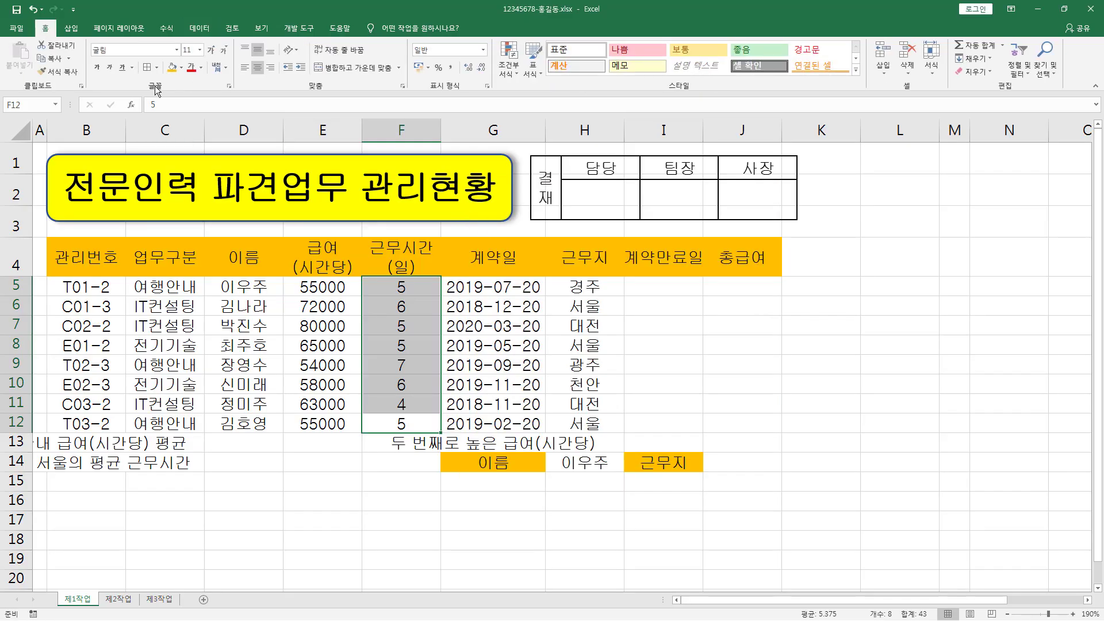
mouse_move(144, 79)
left_mouse_down()
mouse_move(168, 93)
mouse_move(237, 95)
left_mouse_up()
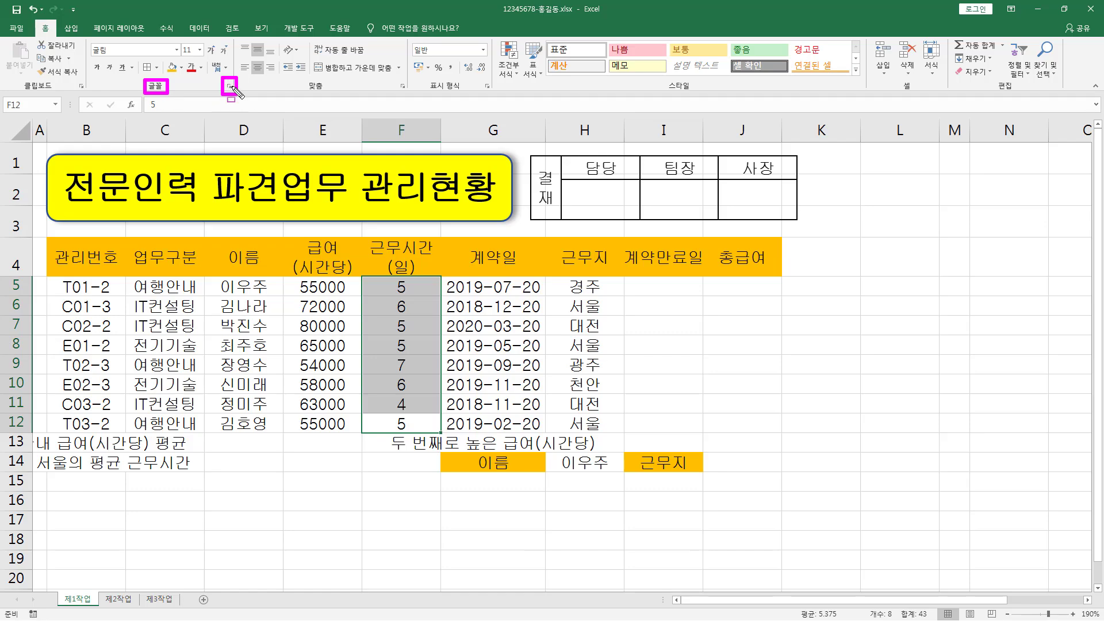
key("Escape")
left_click(230, 86)
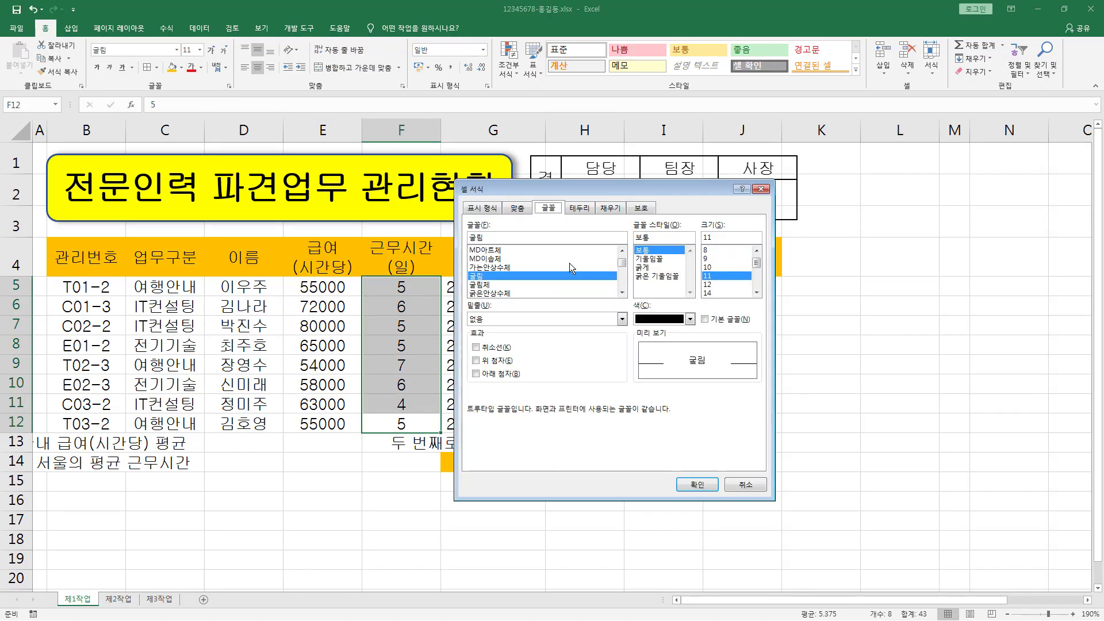
left_click(761, 189)
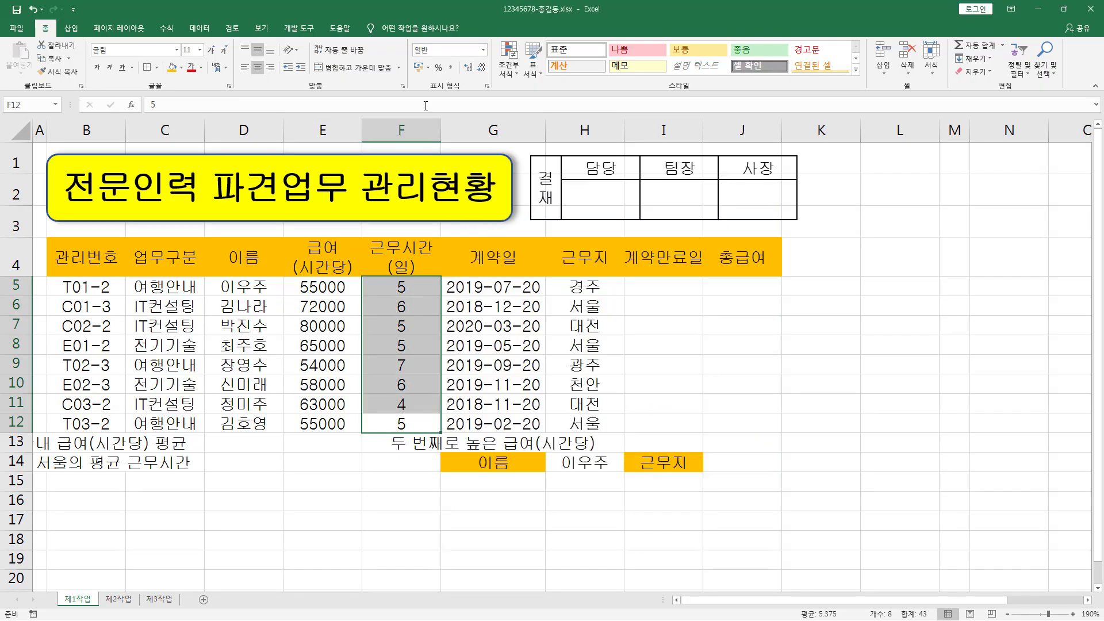
key("ctrl+shift+d")
left_click_drag(299, 78, 329, 93)
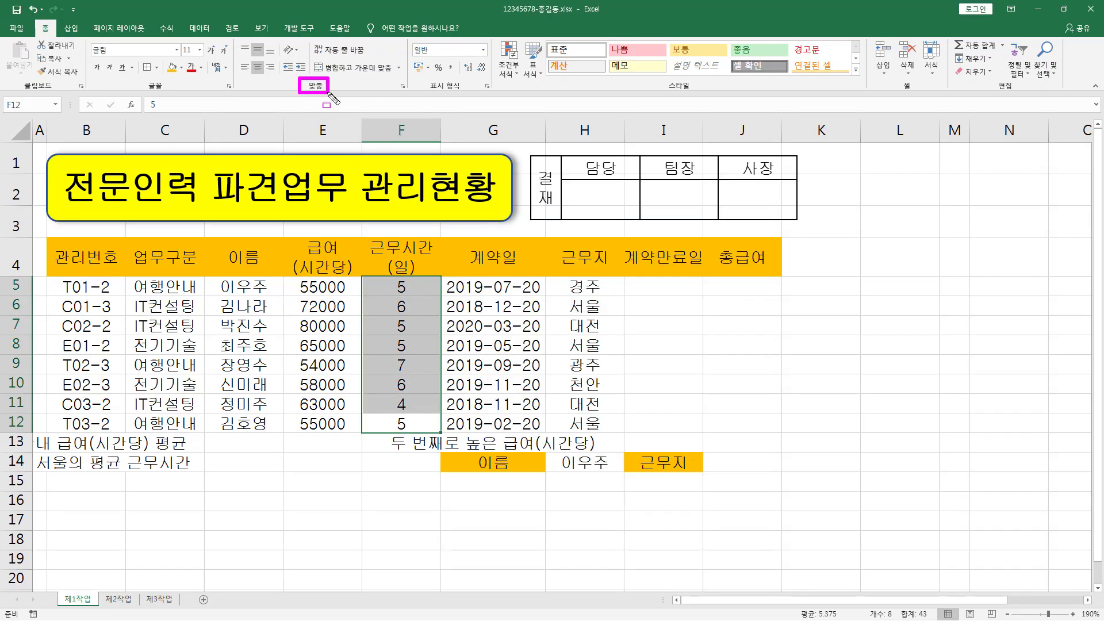
left_click(403, 86)
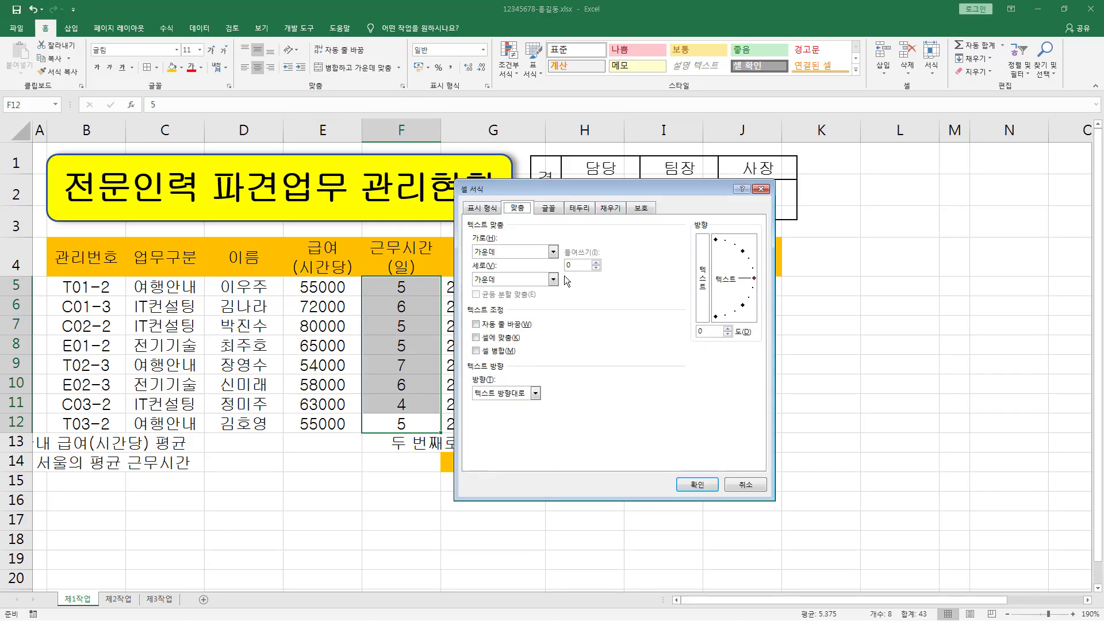
key("Escape")
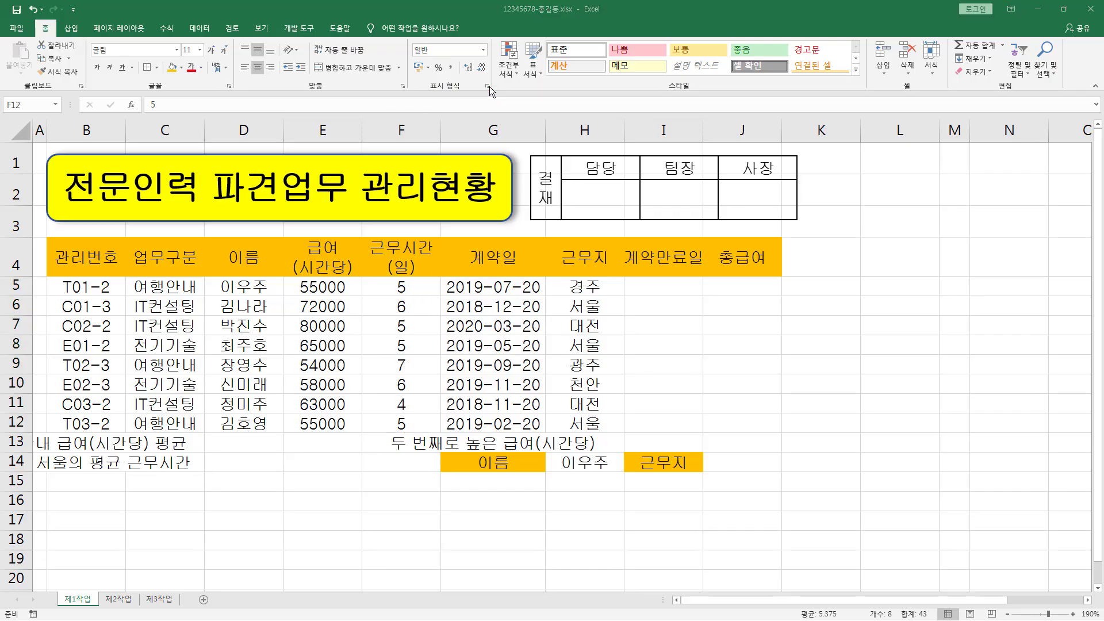
Set up the custom (사용자 지정) number format 0"H" for the selected working-hours values F5:F12.
left_click(489, 86)
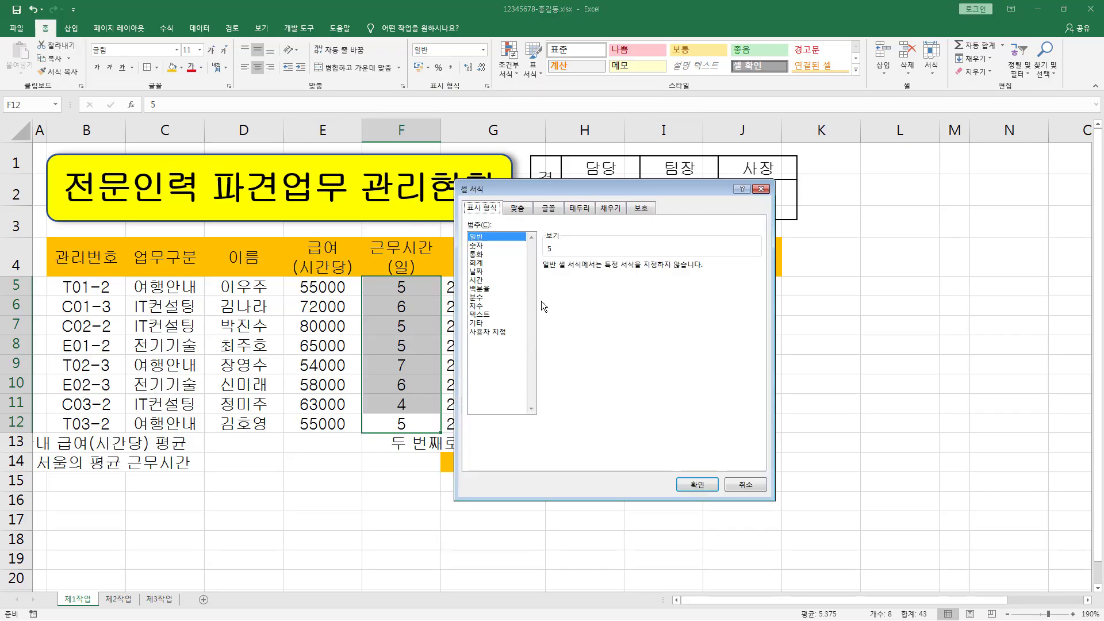
left_click(496, 333)
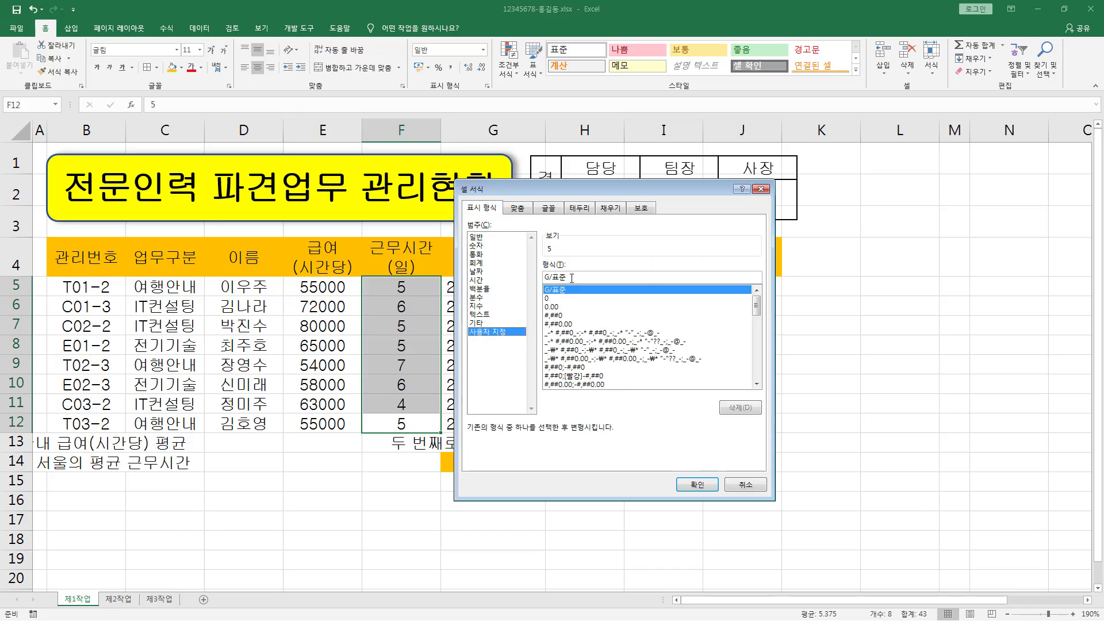
key("ctrl+2")
left_click_drag(537, 282, 587, 282)
key("Escape")
key("BackSpace")
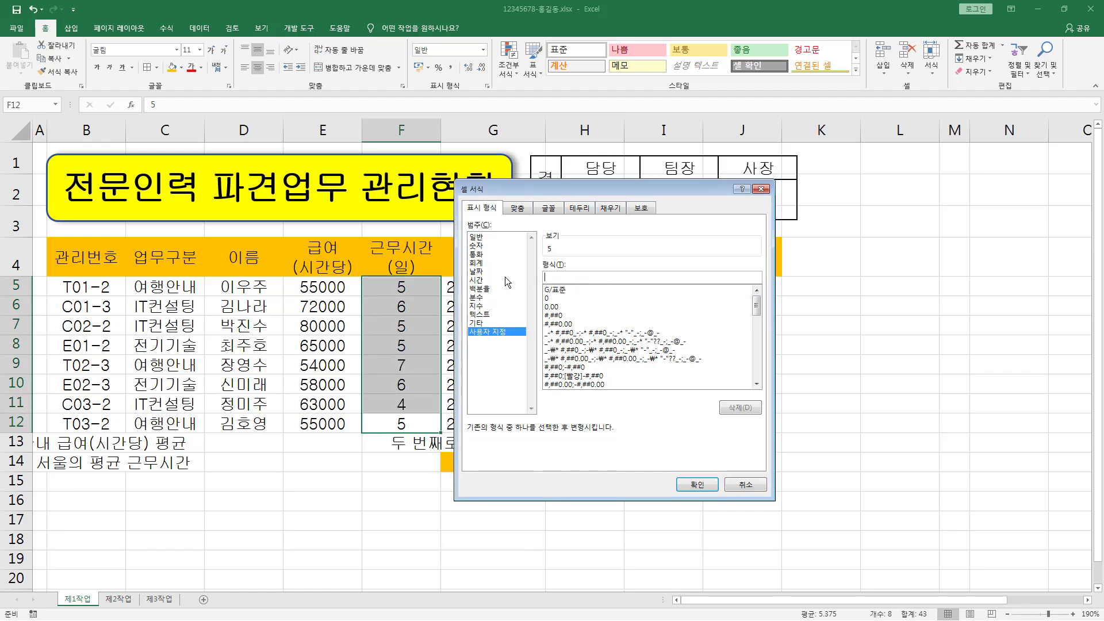
type("0h")
key("BackSpace")
type("\"H")
left_click_drag(554, 283, 565, 282)
key("Escape")
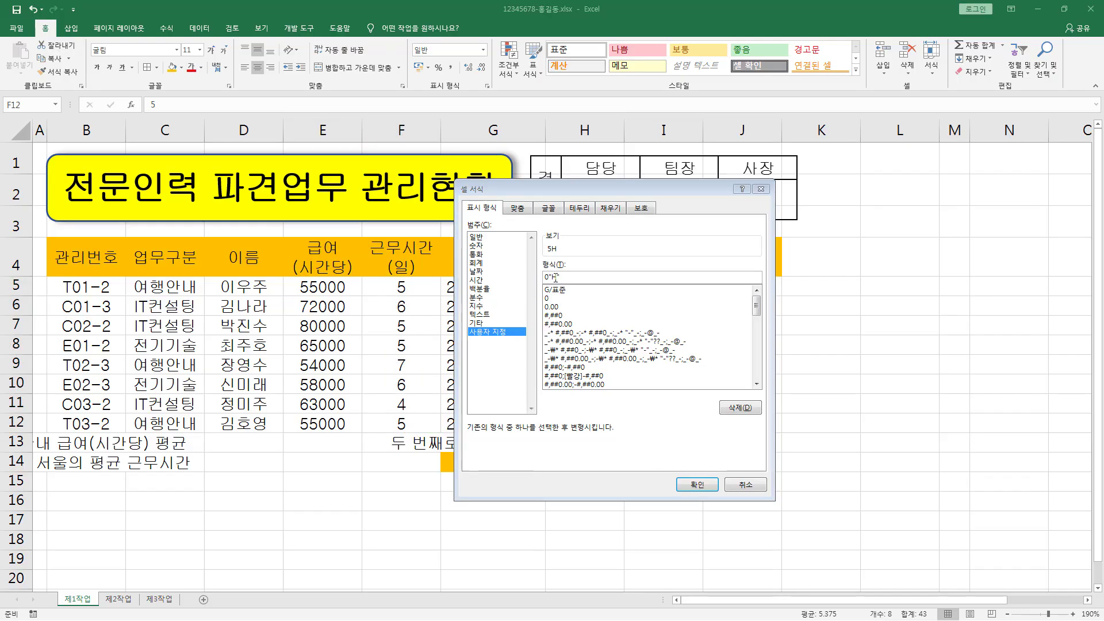
Try unquoted text such as T after the 0 in the custom format, and restore 0"H".
left_click_drag(550, 277, 717, 275)
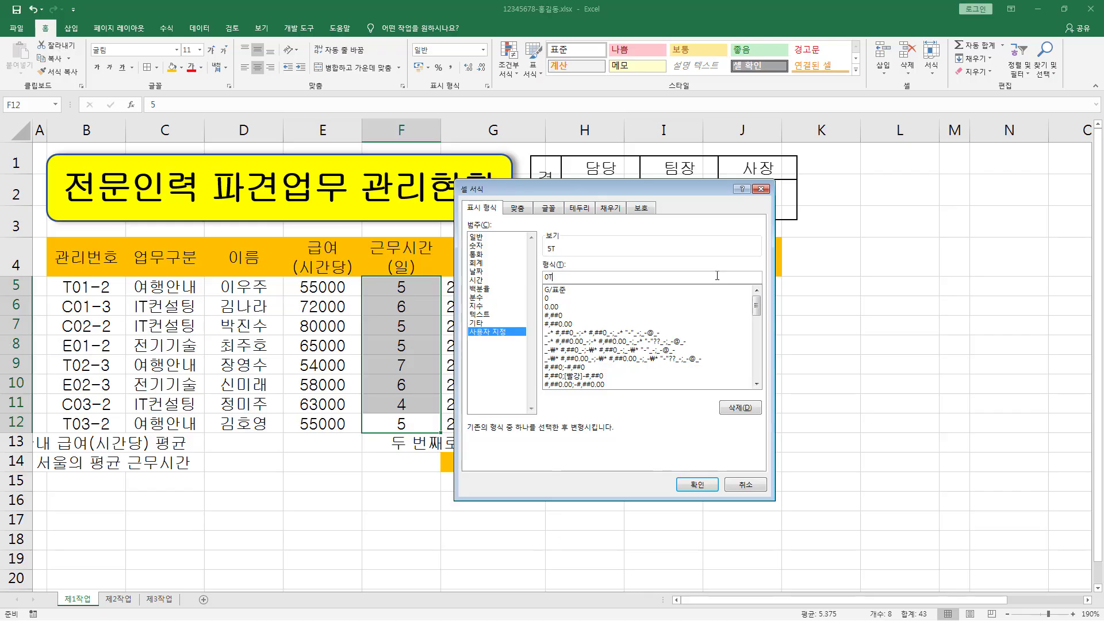
type("시가")
key("ctrl+2")
left_click_drag(546, 254, 564, 254)
key("Escape")
left_click_drag(549, 278, 581, 278)
type("ㅗ")
key("BackSpace")
type("에")
key("ctrl+2")
left_click_drag(543, 253, 554, 254)
key("Escape")
type("\"H")
key("Right")
key("Escape")
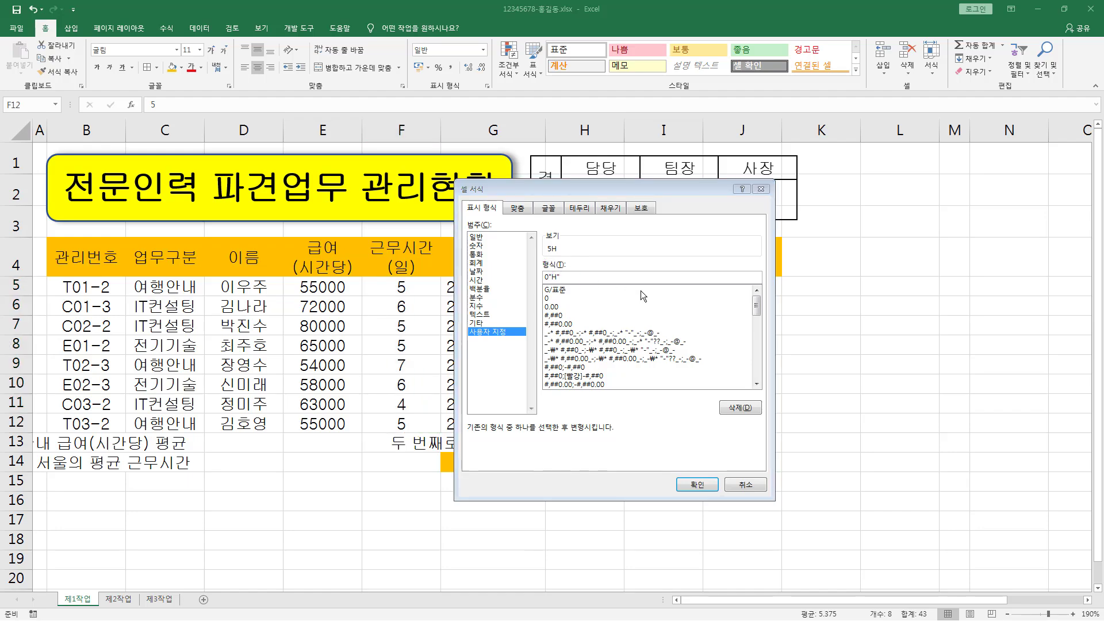
Try 시간 in place of H as the quoted unit in the custom format.
left_click(589, 279)
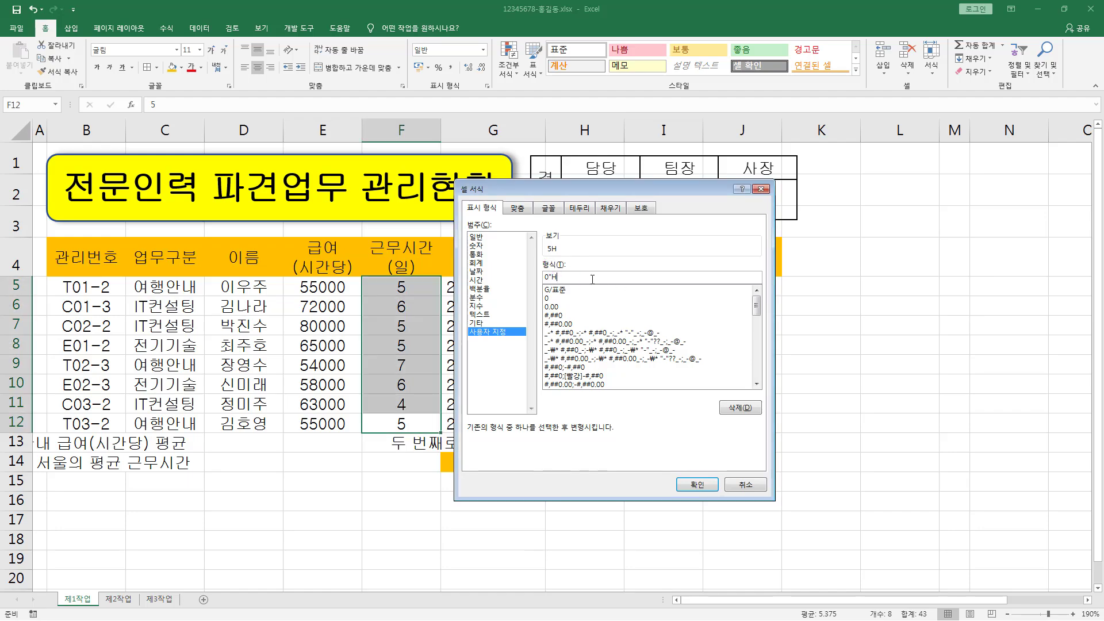
key("BackSpace")
type("\"")
type("시간")
key("ctrl+shift+d")
left_click_drag(547, 254, 580, 255)
key("Escape")
Restore the custom format to 0"H" and apply it to F5:F12.
key("BackSpace")
key("BackSpace")
type("H\"")
left_click_drag(392, 278, 410, 433)
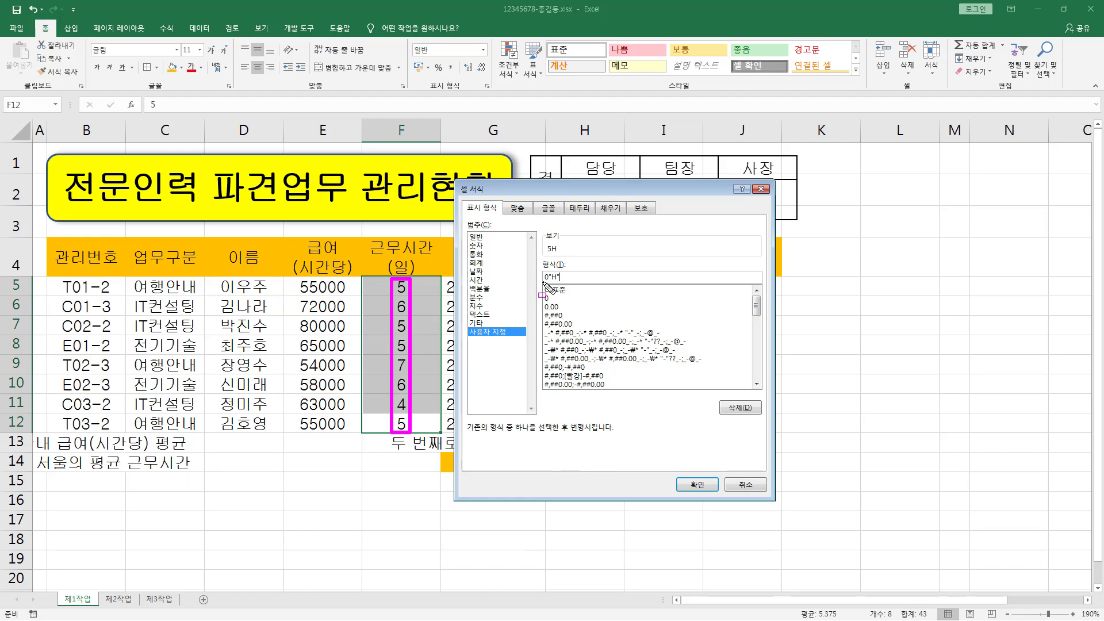
left_click_drag(543, 283, 547, 282)
mouse_move(549, 268)
left_mouse_down()
mouse_move(561, 285)
mouse_move(556, 253)
left_mouse_up()
key("Escape")
left_click(697, 485)
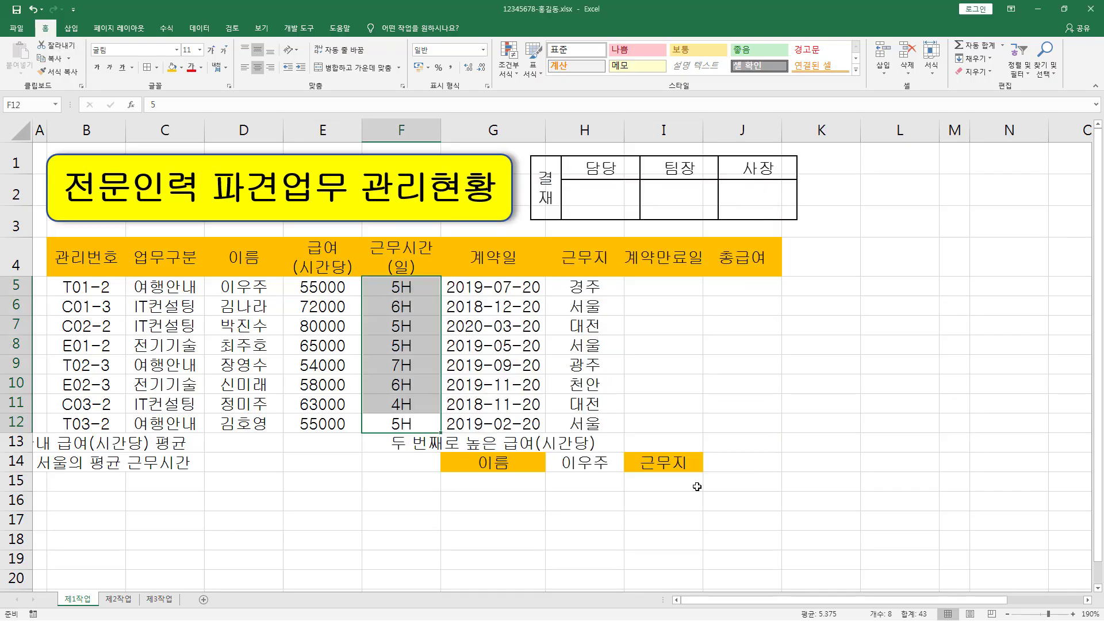
Select cell F7 and compare its stored value with its formatted display.
left_click(562, 331)
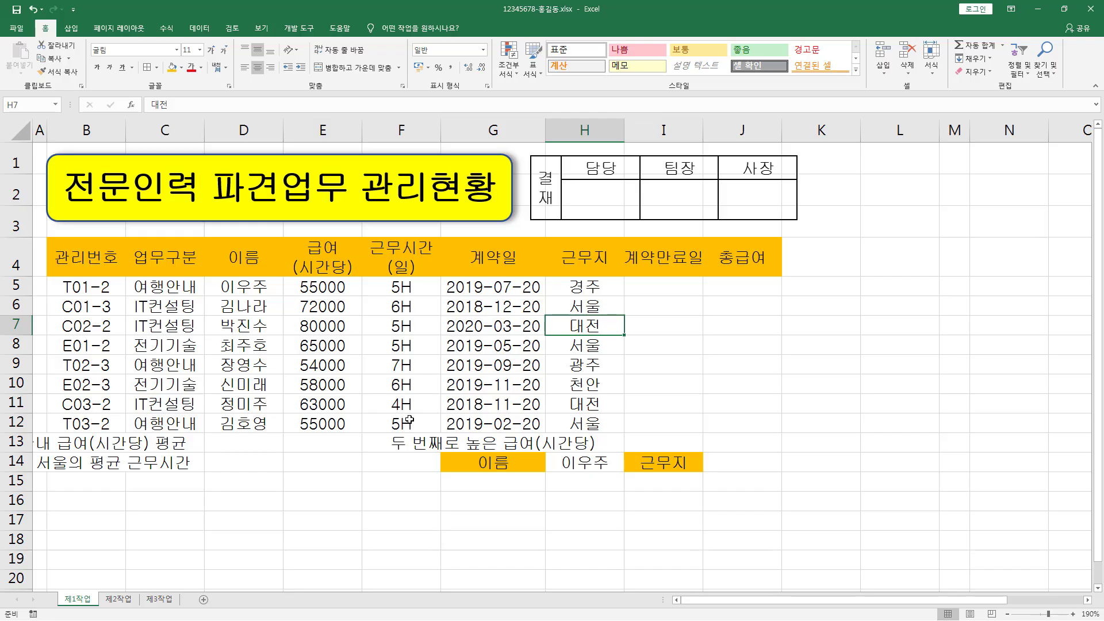
left_click(417, 327)
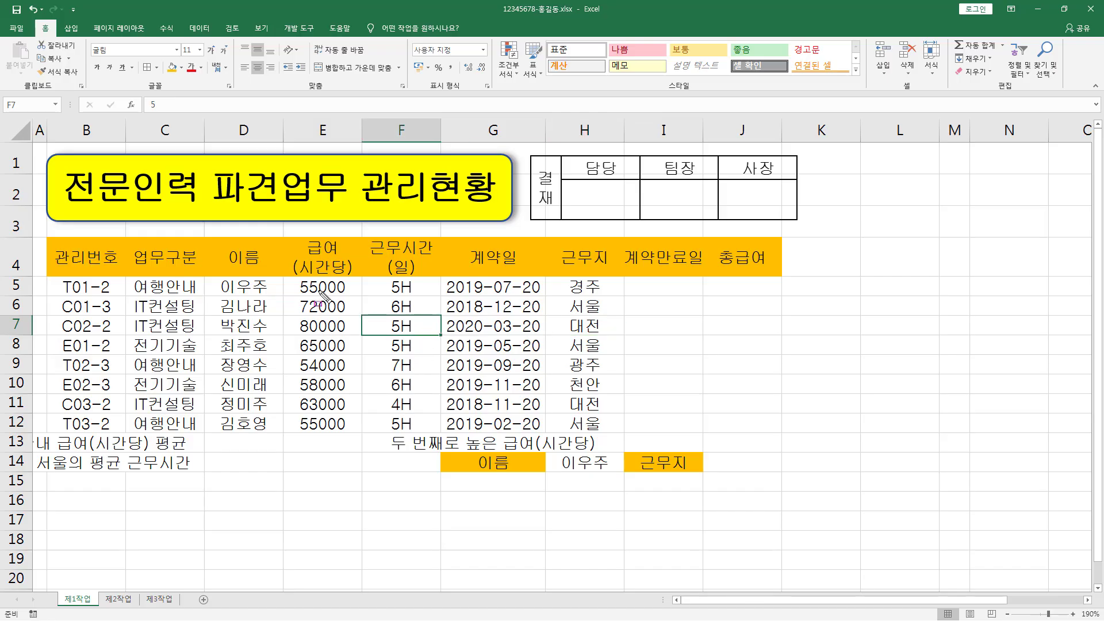
left_click_drag(141, 97, 166, 113)
left_click_drag(399, 332, 412, 332)
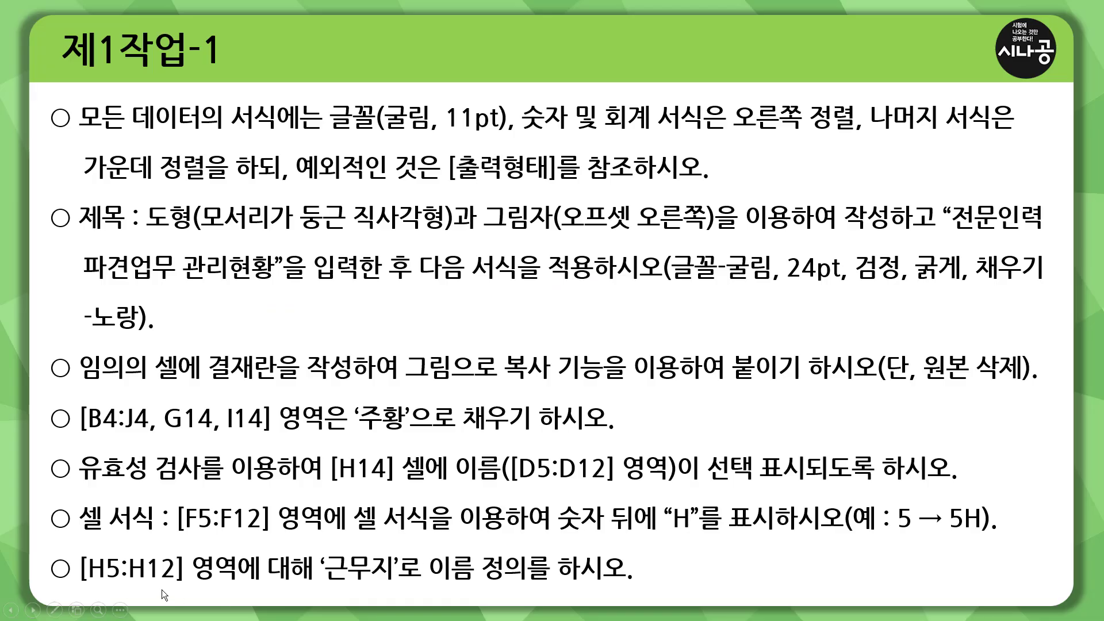
Examine the name definition requirement for H5:H12 on the 제1작업-1 instruction slide.
key("ctrl+shift+d")
left_click_drag(82, 582, 184, 553)
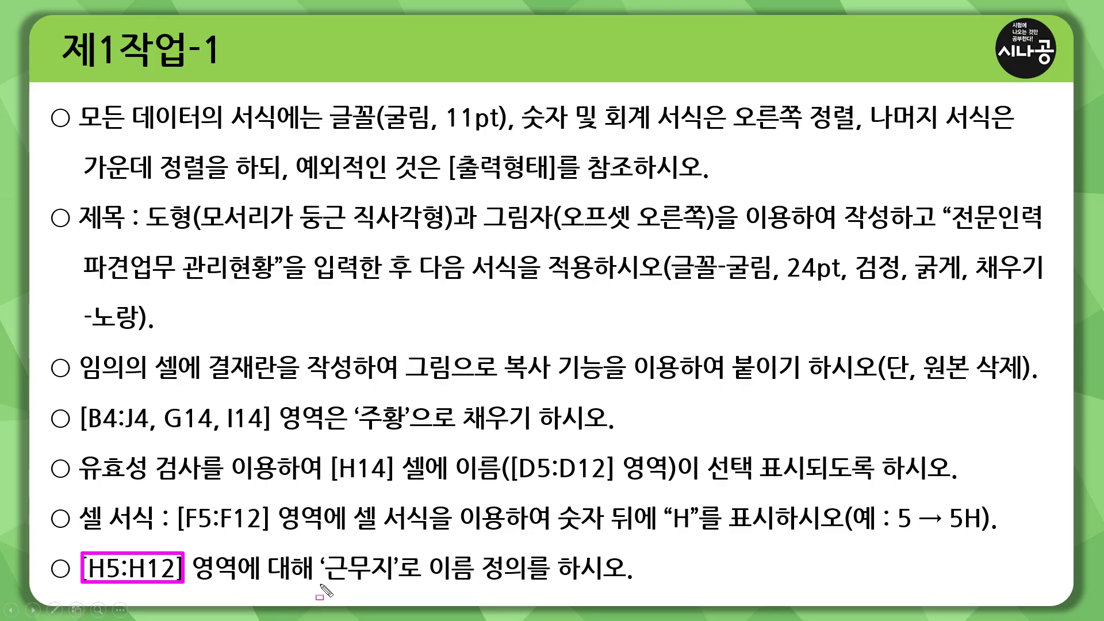
left_click_drag(320, 584, 530, 586)
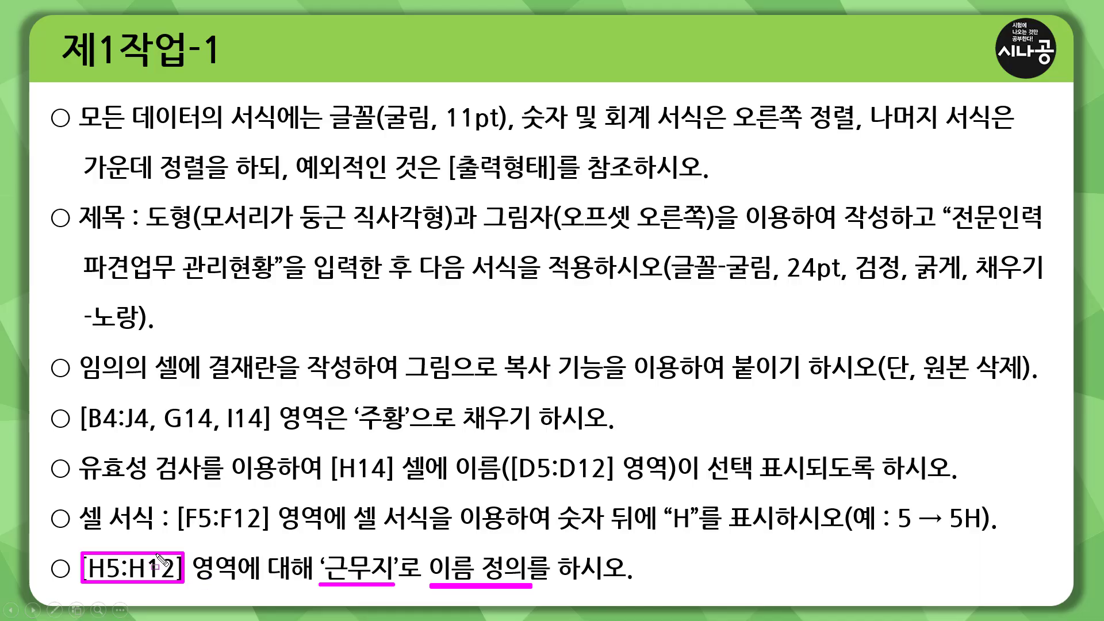
Switch back to the Excel worksheet and select the workplace values H5:H12.
key("alt+Tab")
left_click(584, 286)
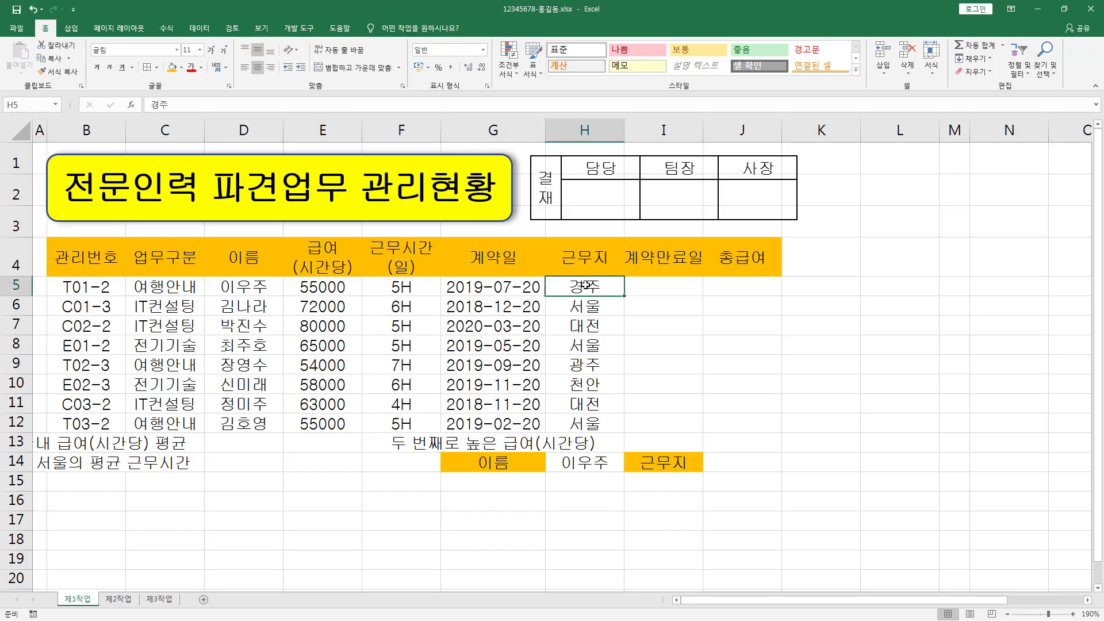
left_click_drag(580, 284, 587, 424)
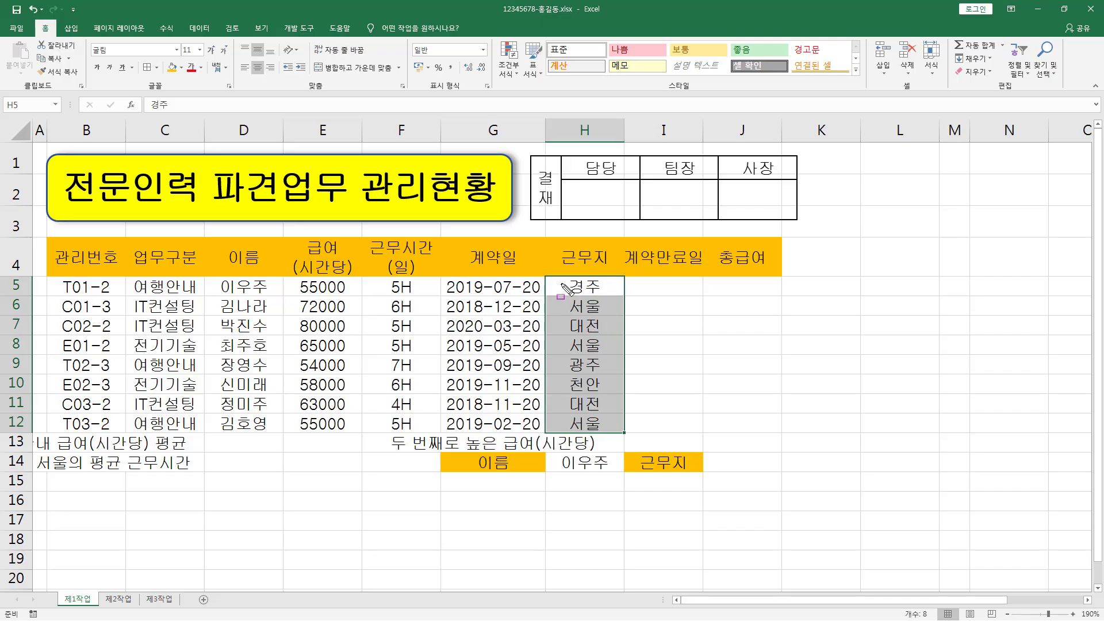
mouse_move(560, 276)
left_mouse_down()
mouse_move(573, 372)
mouse_move(614, 438)
left_mouse_up()
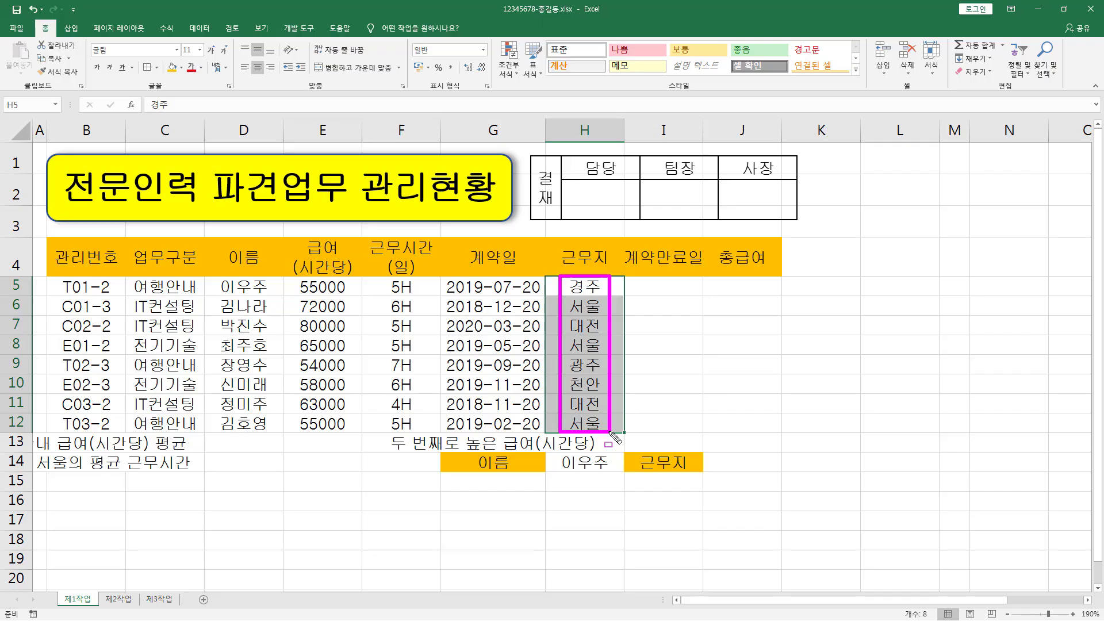
key("Escape")
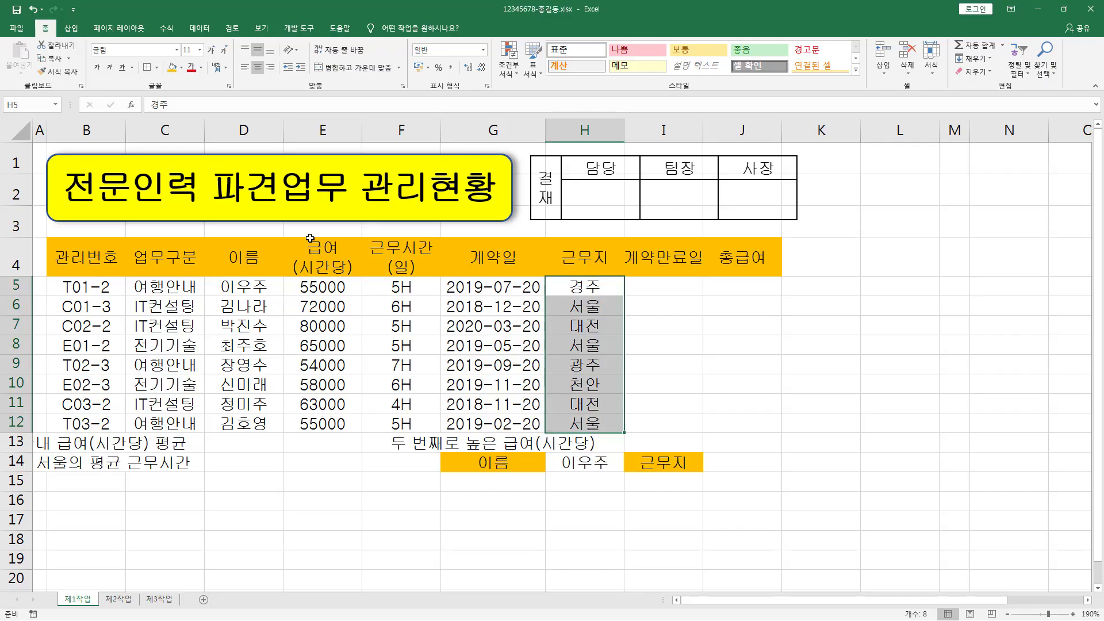
mouse_move(81, 96)
left_mouse_down()
mouse_move(403, 115)
mouse_move(1016, 112)
left_mouse_up()
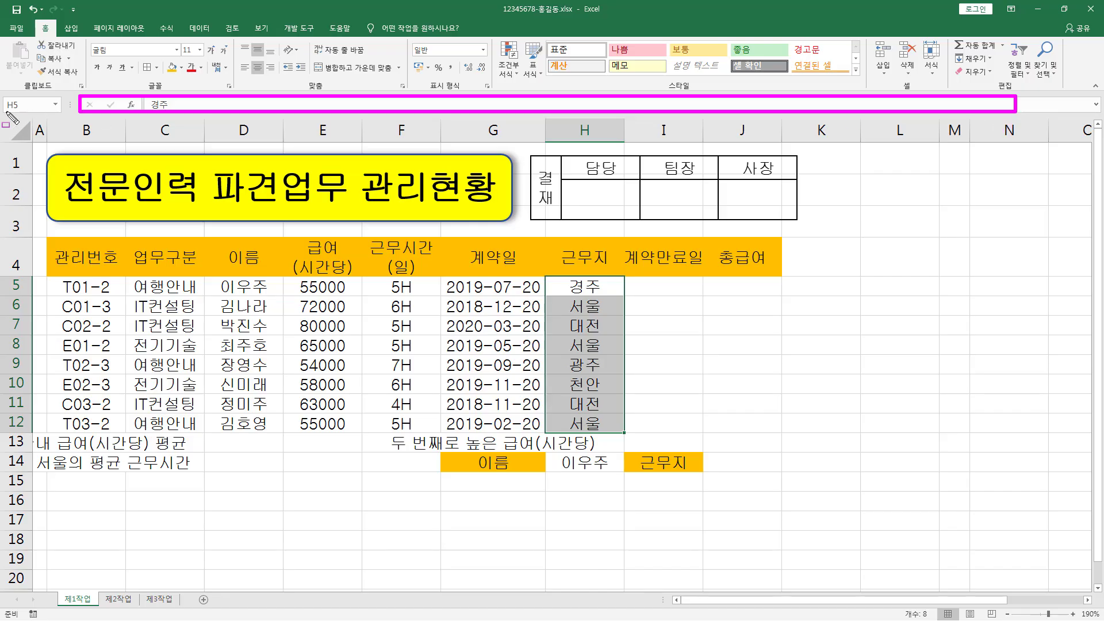
left_click_drag(6, 113, 28, 96)
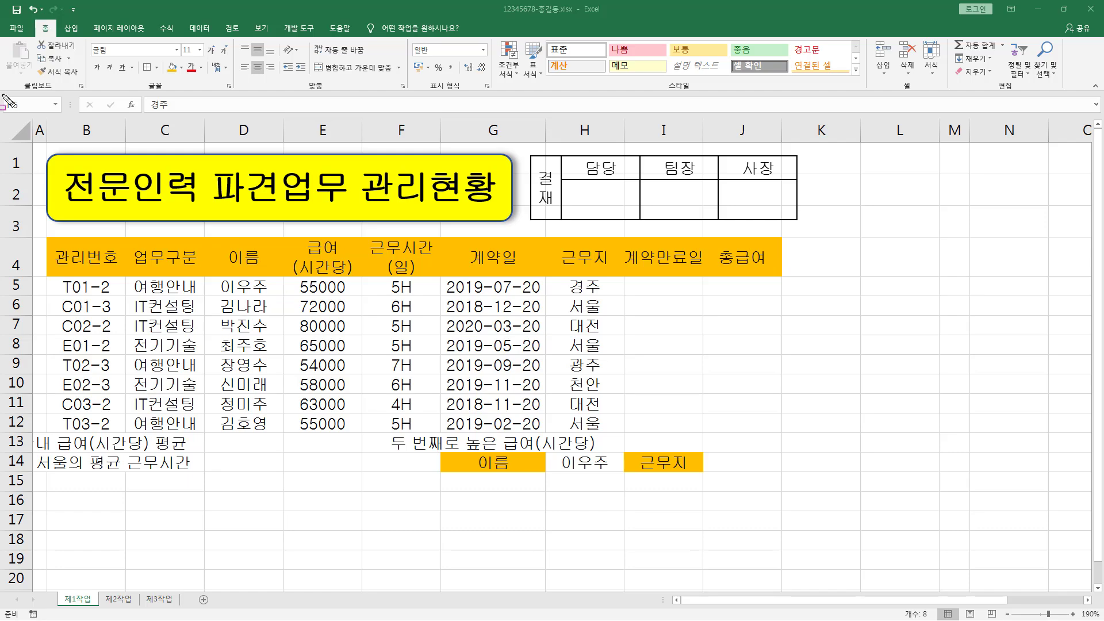
Name the selected range H5:H12 근무지.
left_click(32, 106)
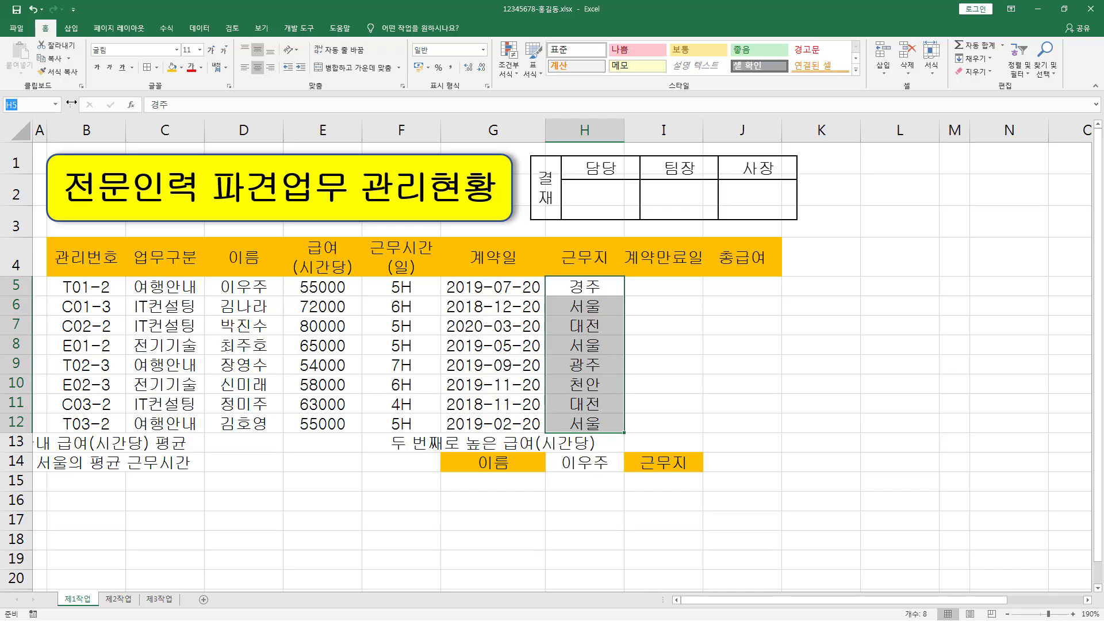
key("BackSpace")
type("근ㅁ")
type("지")
Give the same range the additional, misspelled name 근무자.
left_click(42, 104)
type("근ㅁㅜㅈㅏ")
key("Return")
Delete the defined names 근무자 and 근무지 in the Name Manager (이름 관리자).
left_click(168, 28)
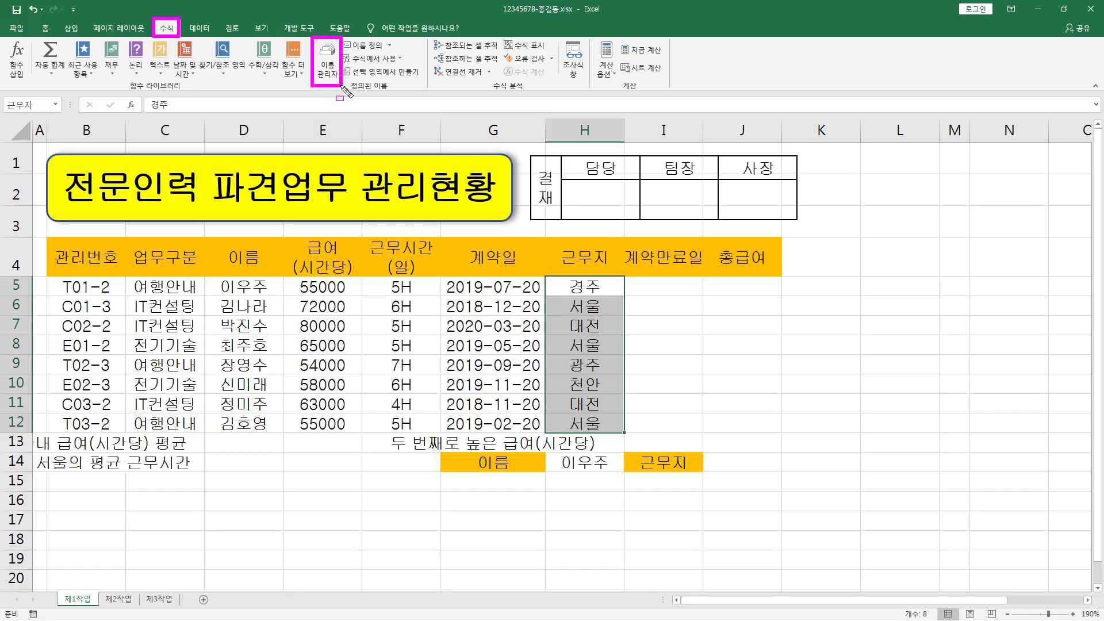
left_click(328, 64)
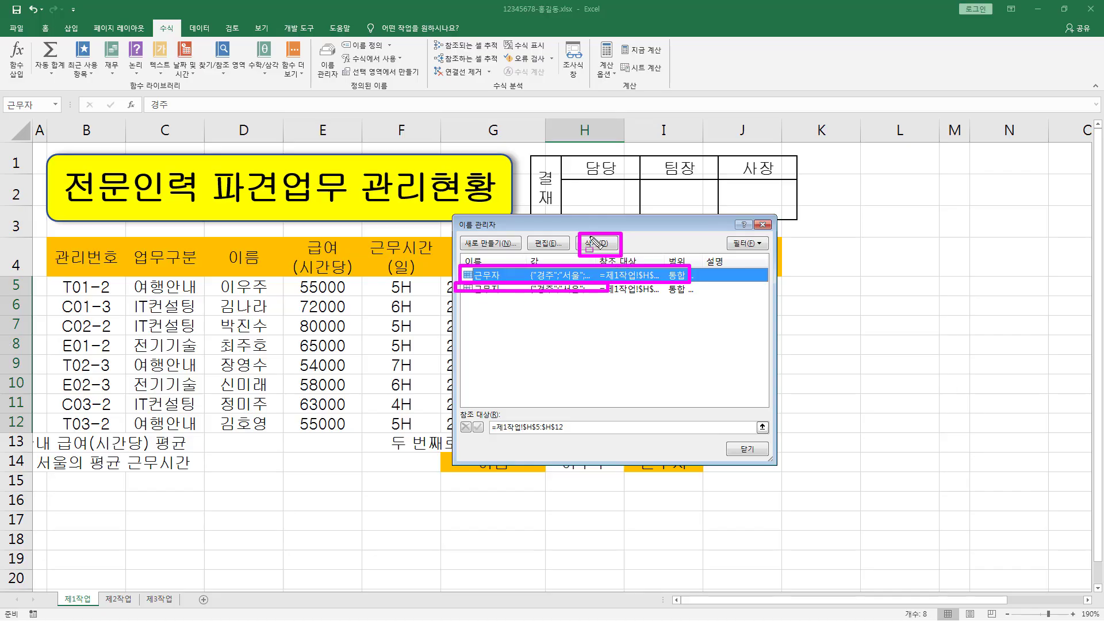
left_click(596, 244)
key("Return")
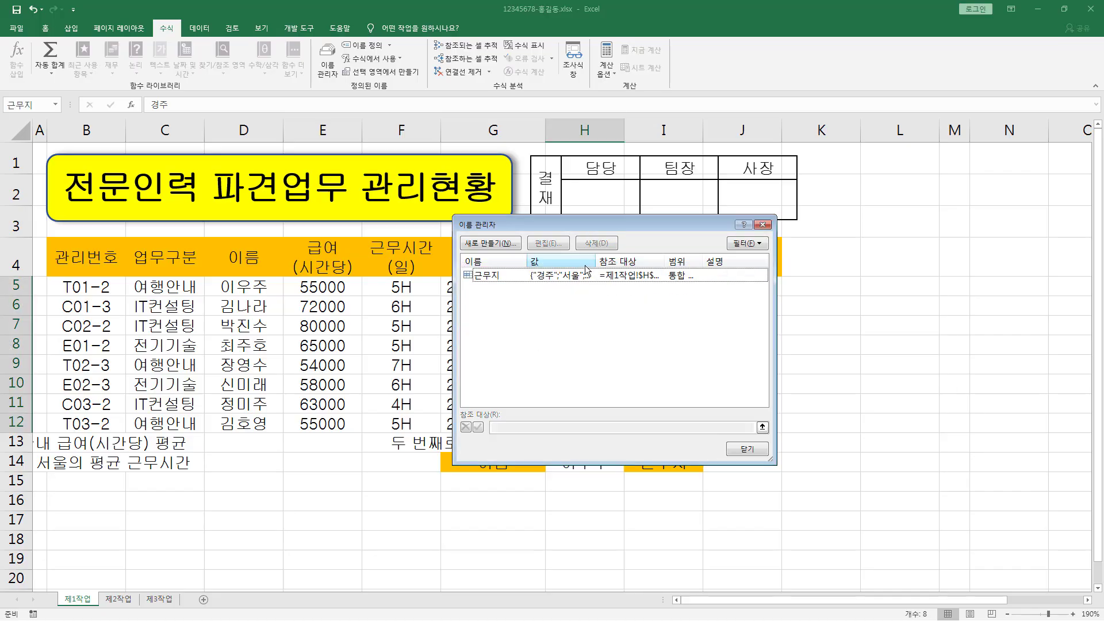
left_click(528, 276)
left_click(595, 245)
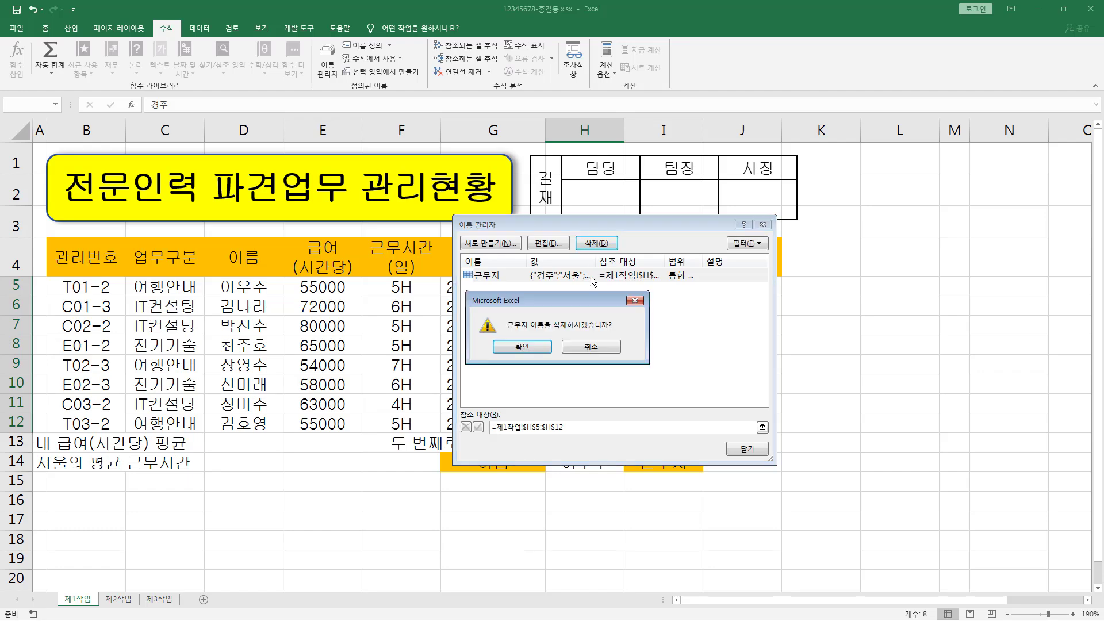
left_click(531, 348)
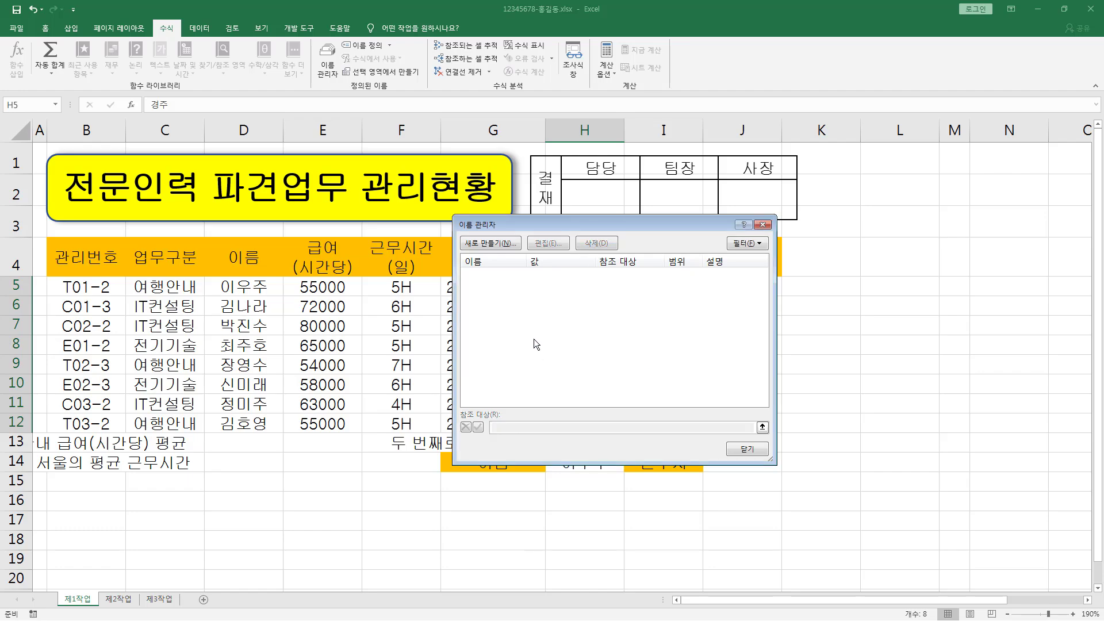
Try defining the new name 근무지 for H5:H12 in the Name Manager, and cancel it.
left_click(485, 243)
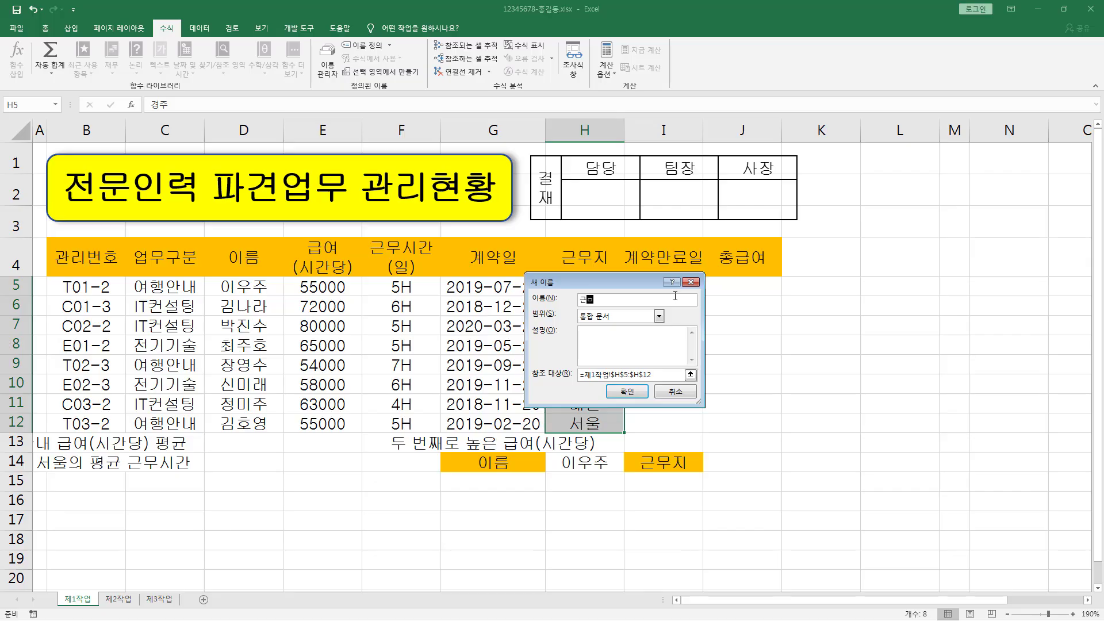
left_click_drag(626, 279, 802, 247)
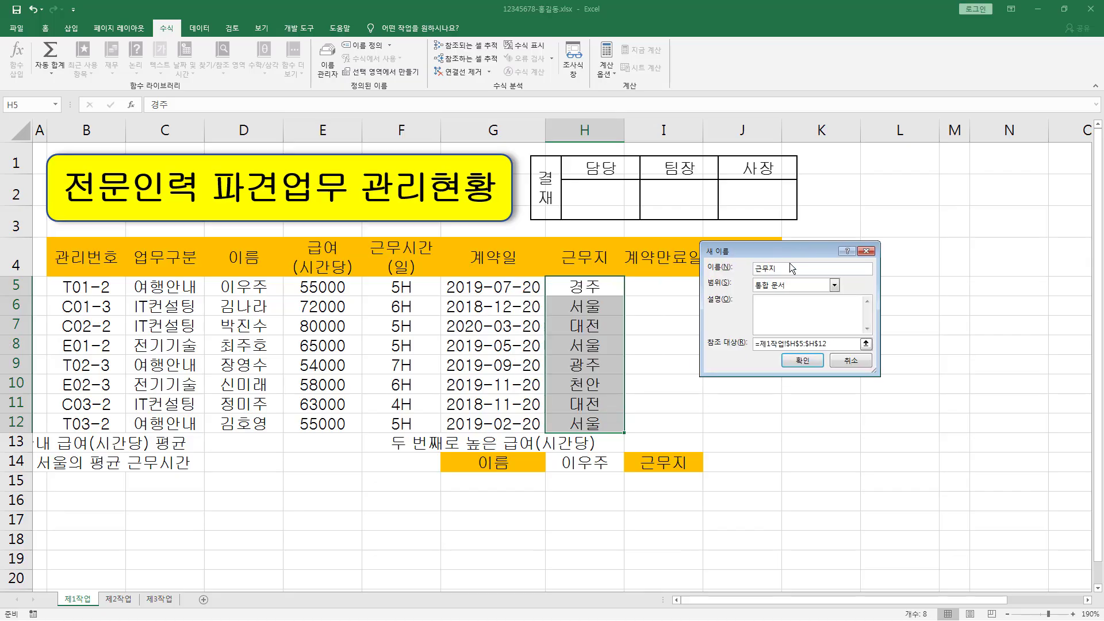
left_click_drag(707, 348, 834, 348)
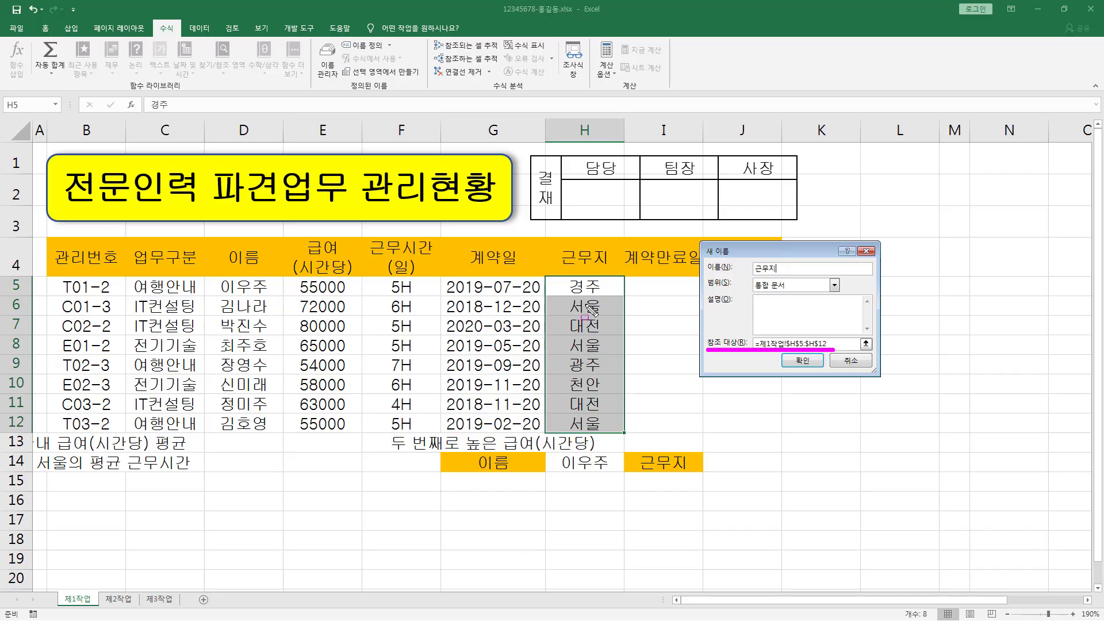
left_click_drag(555, 277, 609, 436)
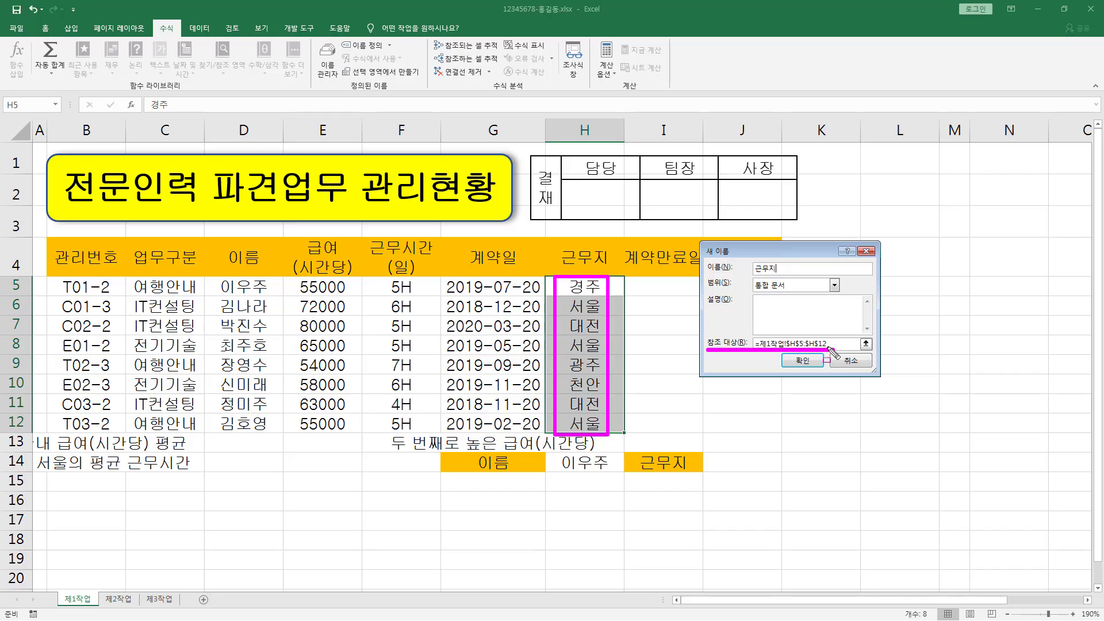
left_click_drag(783, 352, 814, 370)
key("Escape")
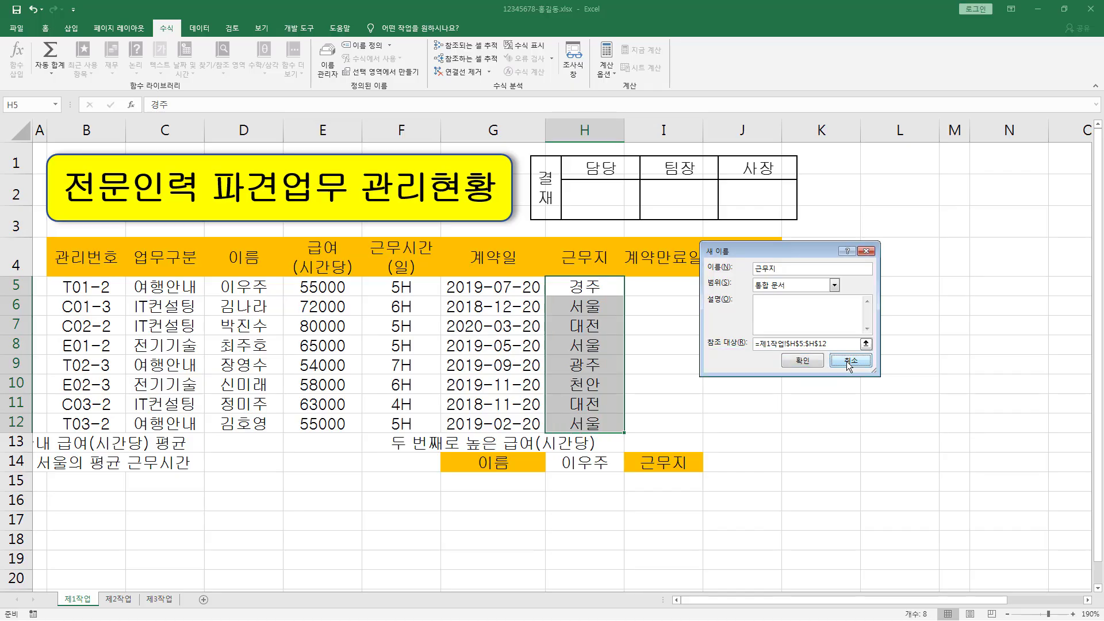
left_click(851, 362)
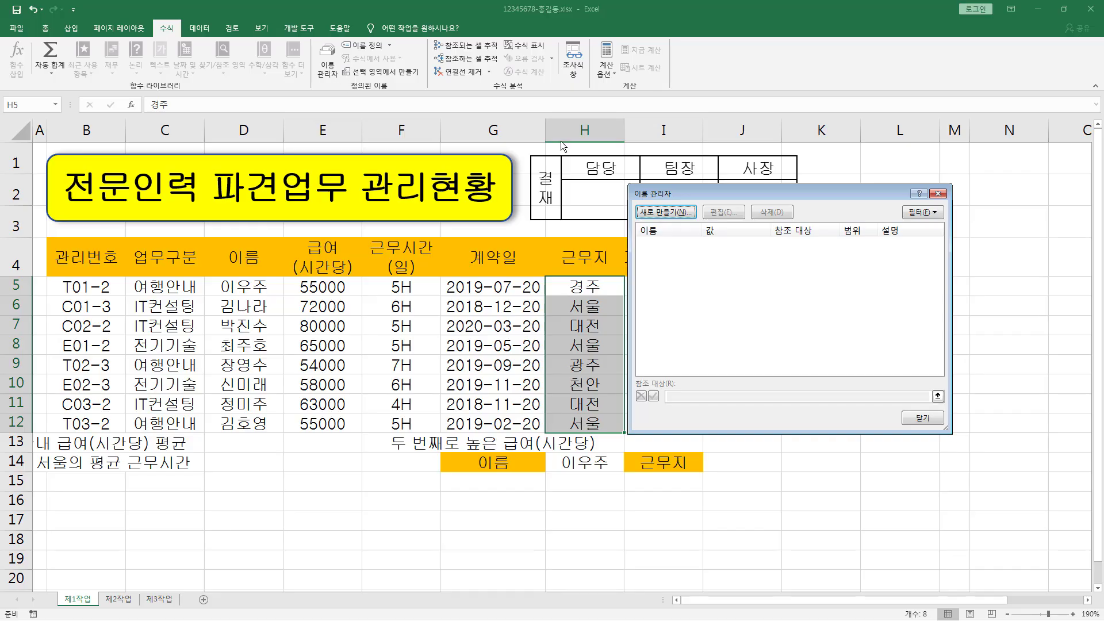
left_click(940, 194)
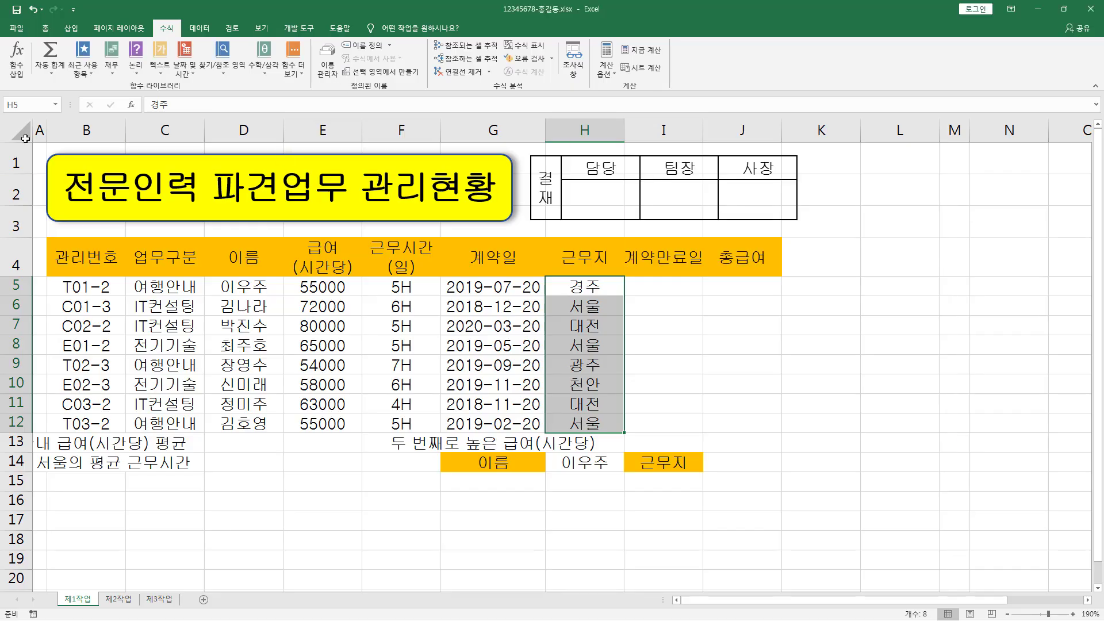
Define the name 근무지 for the selected range H5:H12, and deselect the range.
left_click(35, 104)
type("근무지")
key("Return")
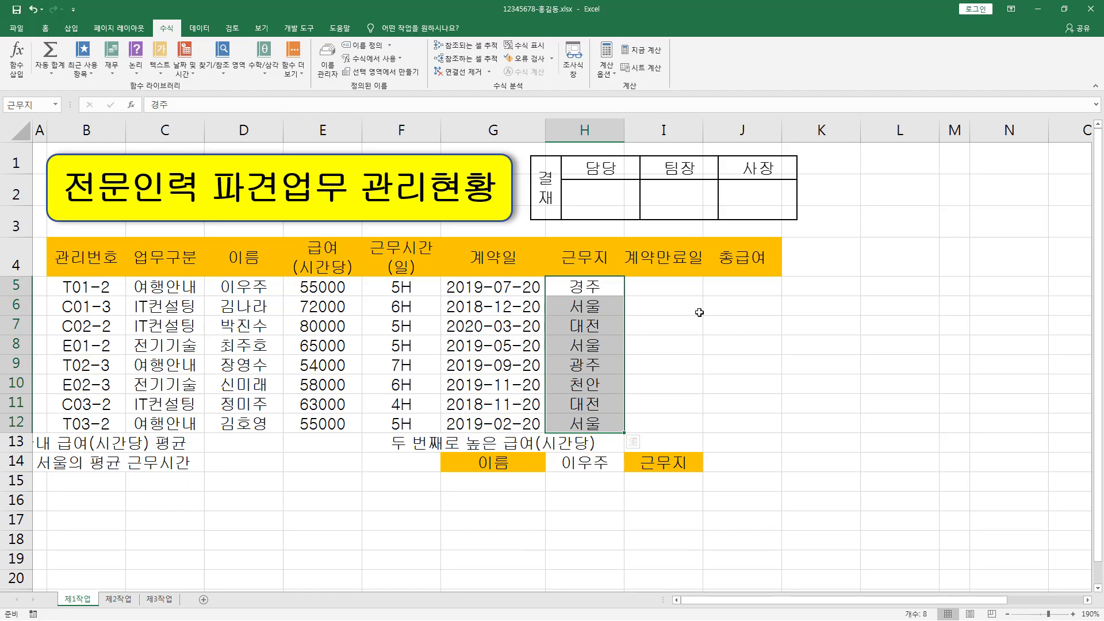
left_click(737, 331)
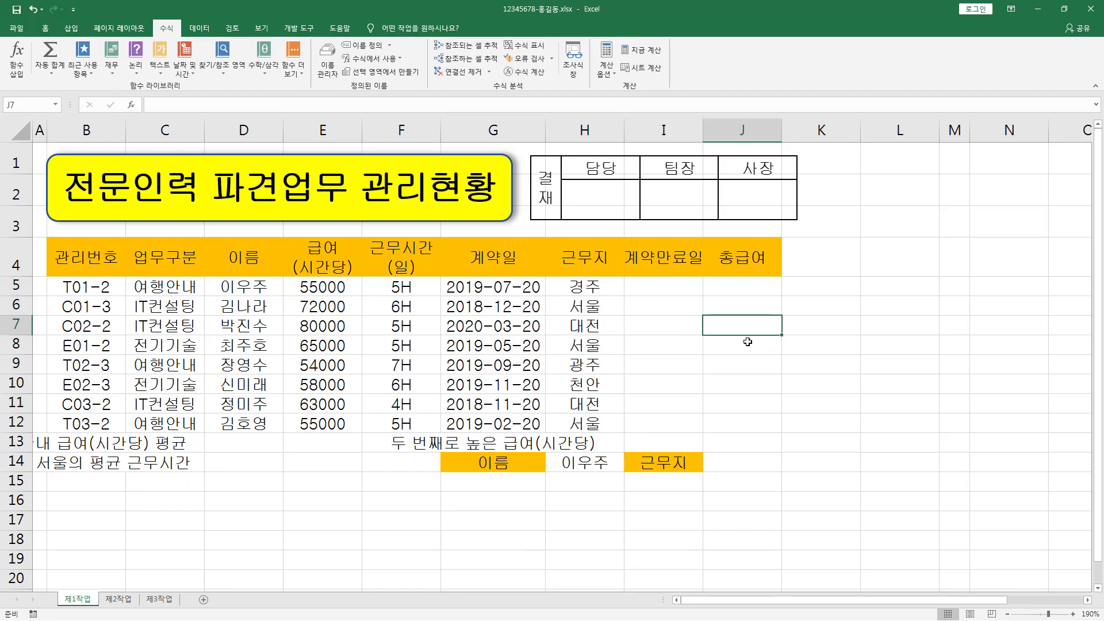
left_click(691, 365)
left_click(596, 287)
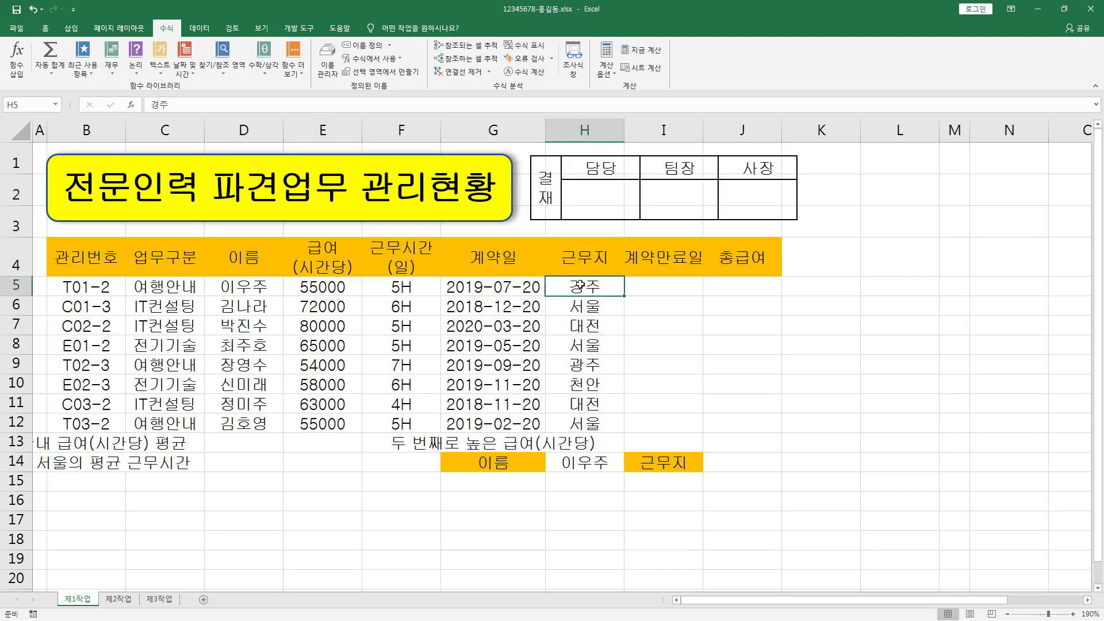
left_click_drag(581, 285, 586, 424)
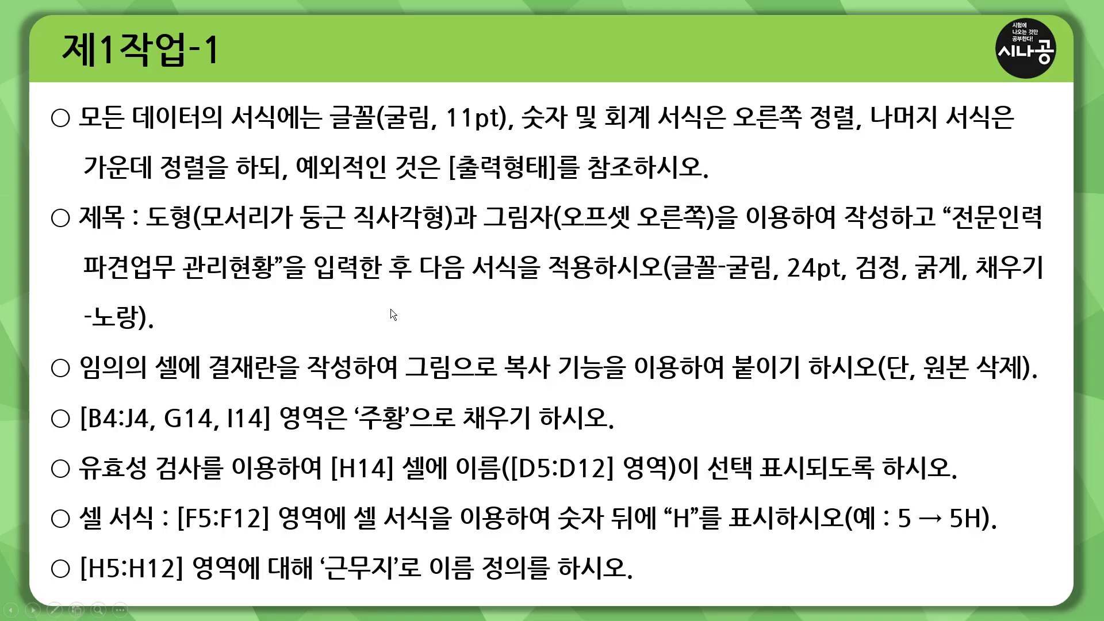
key("ctrl+p")
left_click_drag(294, 185, 437, 185)
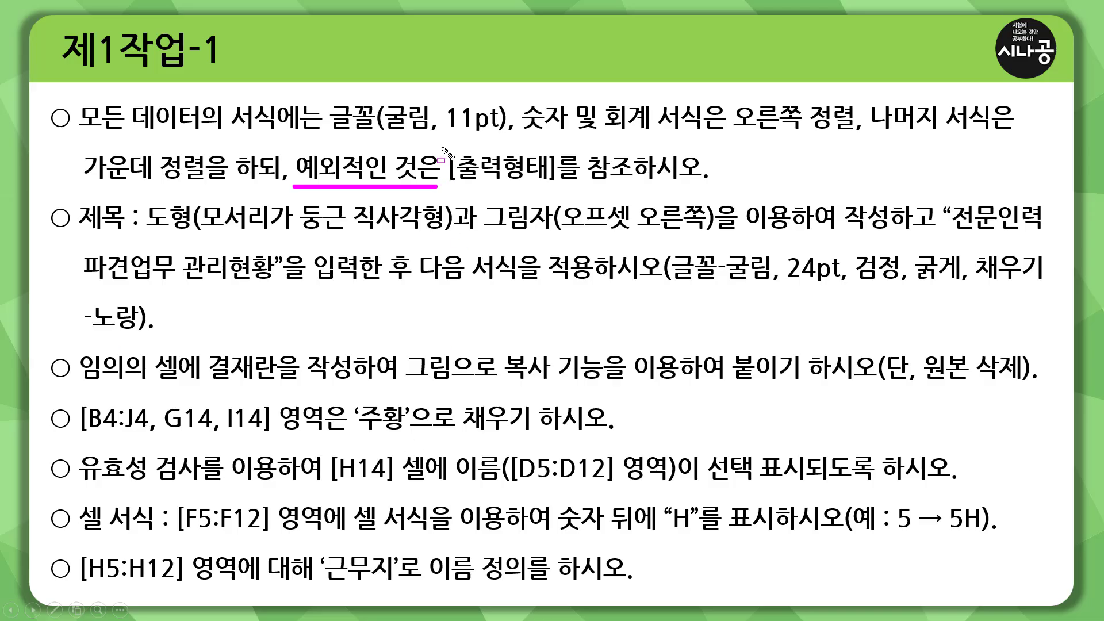
mouse_move(443, 149)
left_mouse_down()
mouse_move(636, 167)
mouse_move(640, 184)
left_mouse_up()
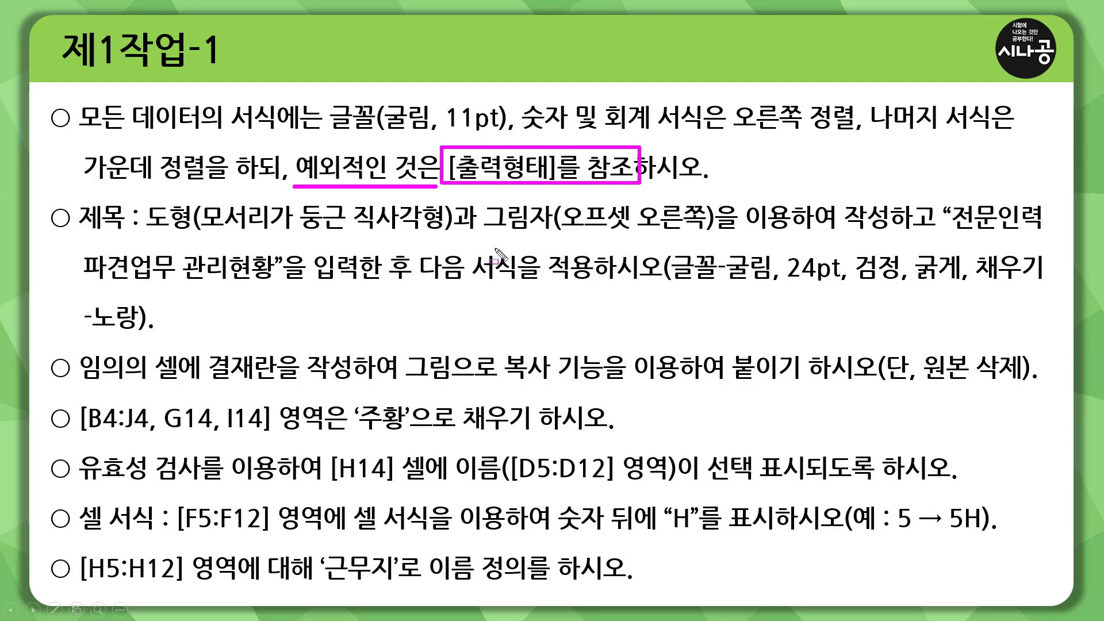
key("Escape")
key("Page_Up")
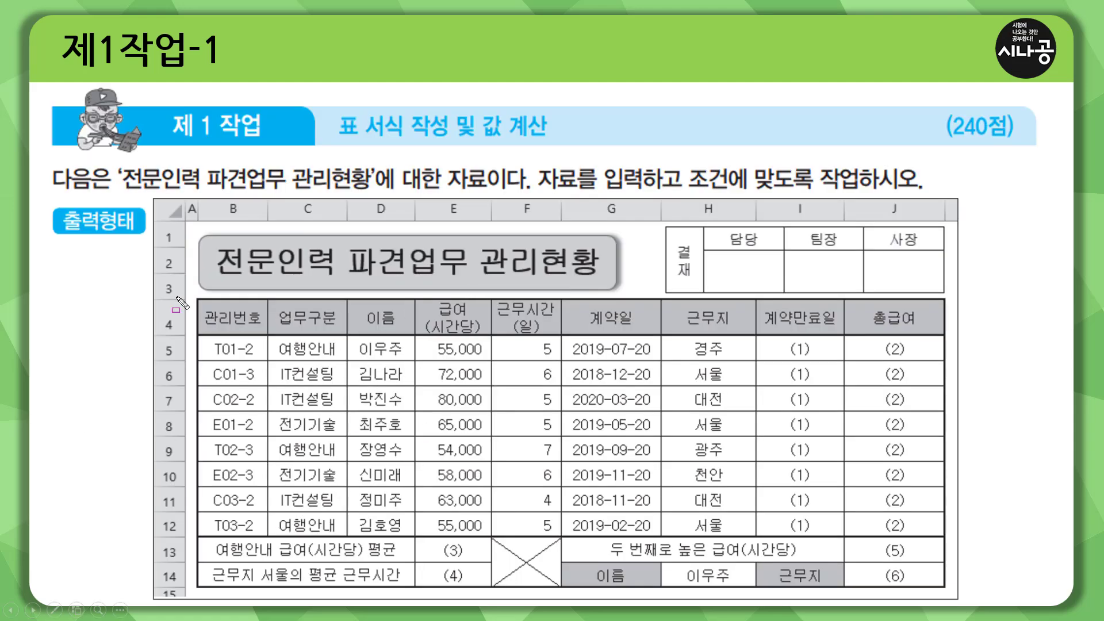
key("ctrl+p")
mouse_move(190, 292)
left_mouse_down()
mouse_move(258, 467)
mouse_move(953, 597)
left_mouse_up()
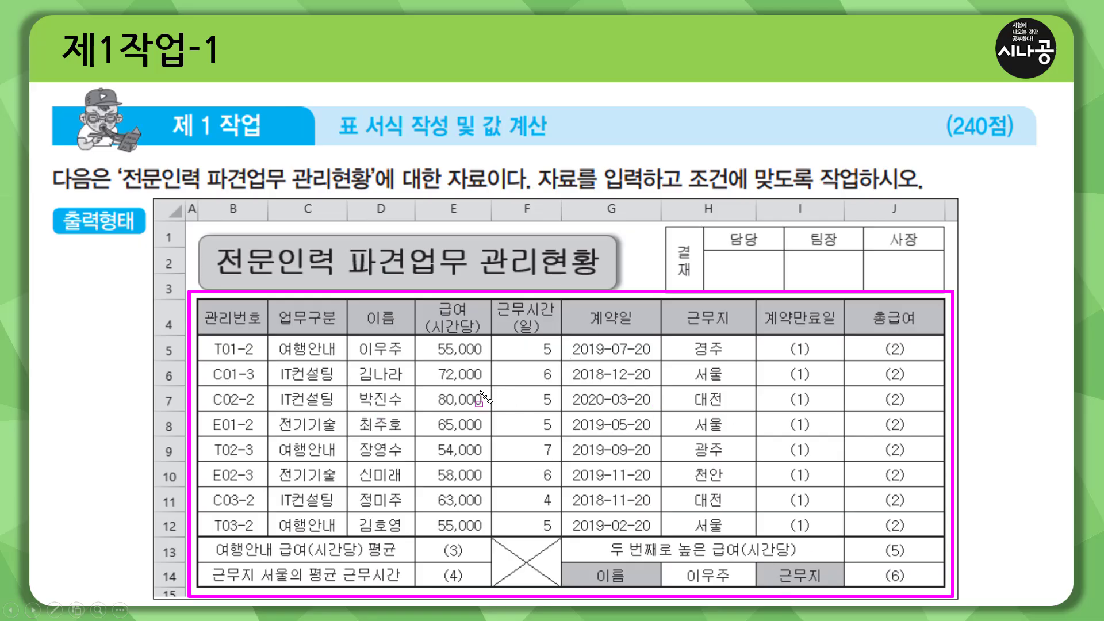
mouse_move(432, 340)
left_mouse_down()
mouse_move(434, 382)
mouse_move(487, 541)
left_mouse_up()
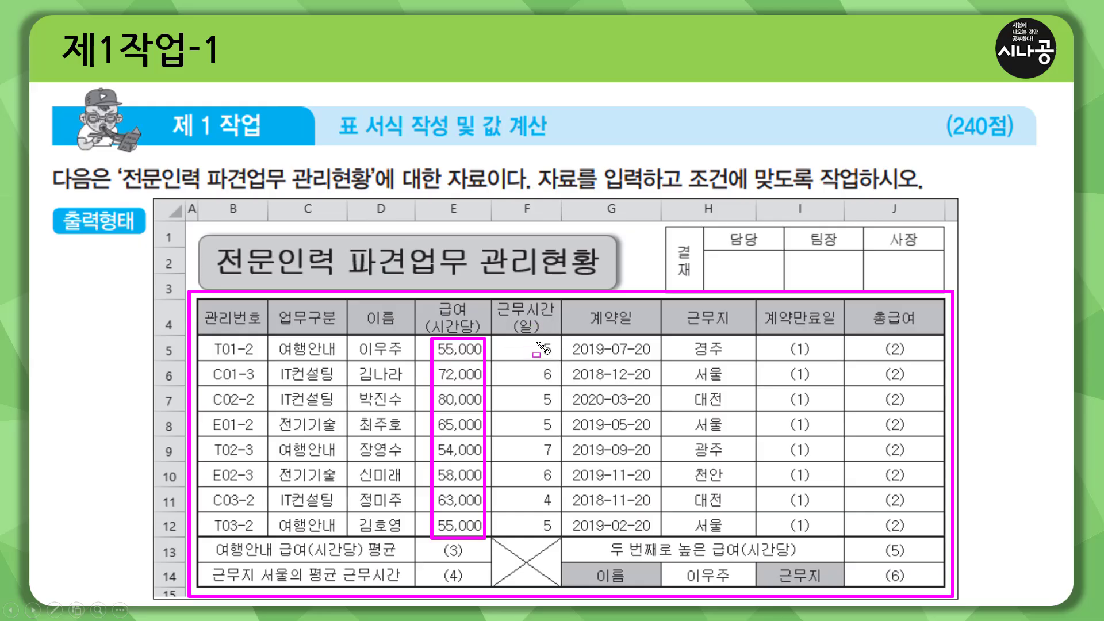
left_click_drag(538, 339, 558, 537)
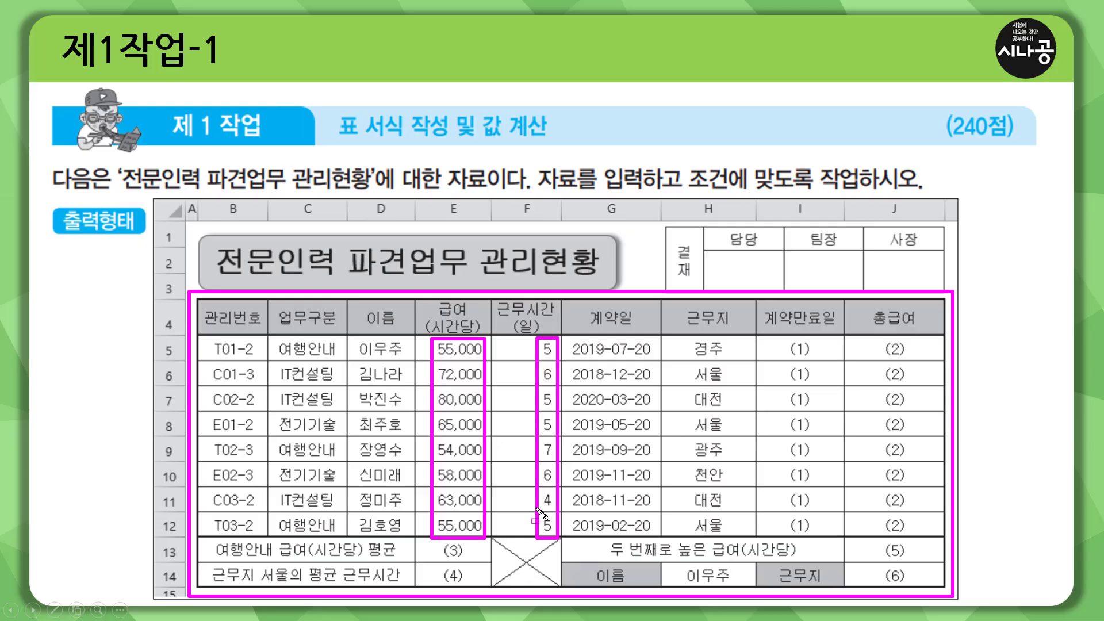
left_click_drag(495, 538, 495, 587)
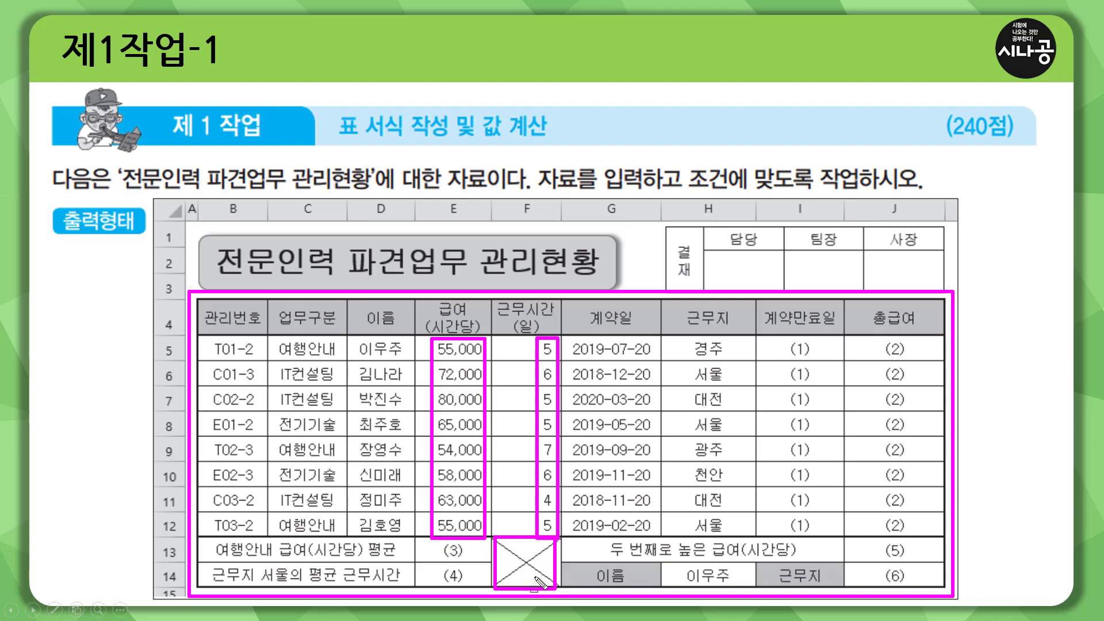
mouse_move(203, 539)
left_mouse_down()
mouse_move(405, 559)
mouse_move(242, 564)
mouse_move(206, 582)
mouse_move(346, 586)
mouse_move(398, 566)
left_mouse_up()
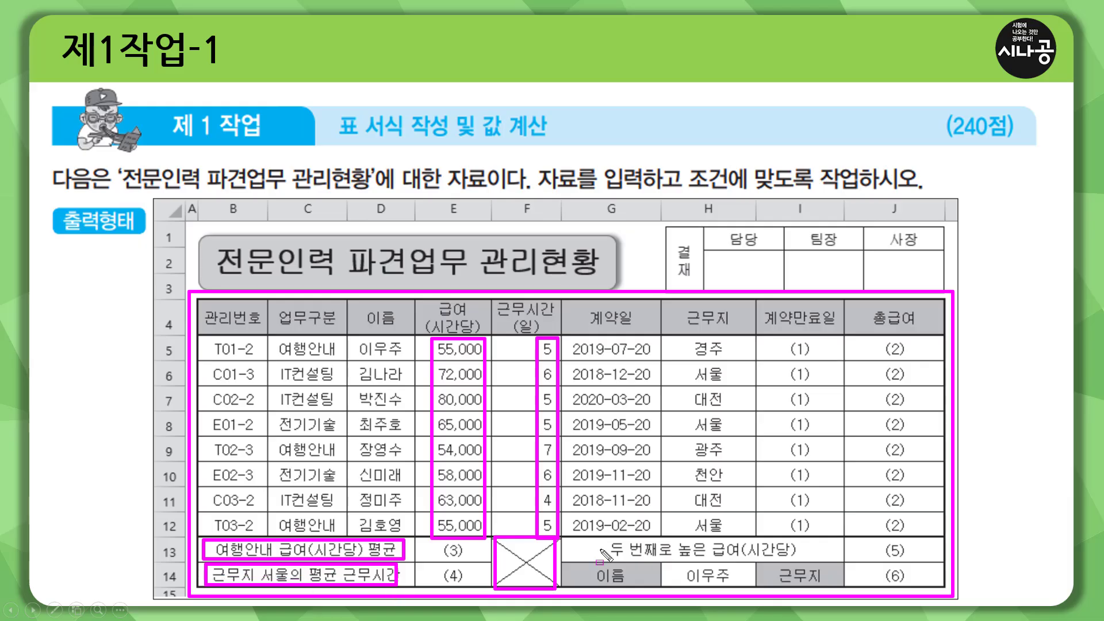
mouse_move(601, 554)
left_mouse_down()
mouse_move(587, 536)
mouse_move(814, 562)
mouse_move(592, 554)
left_mouse_up()
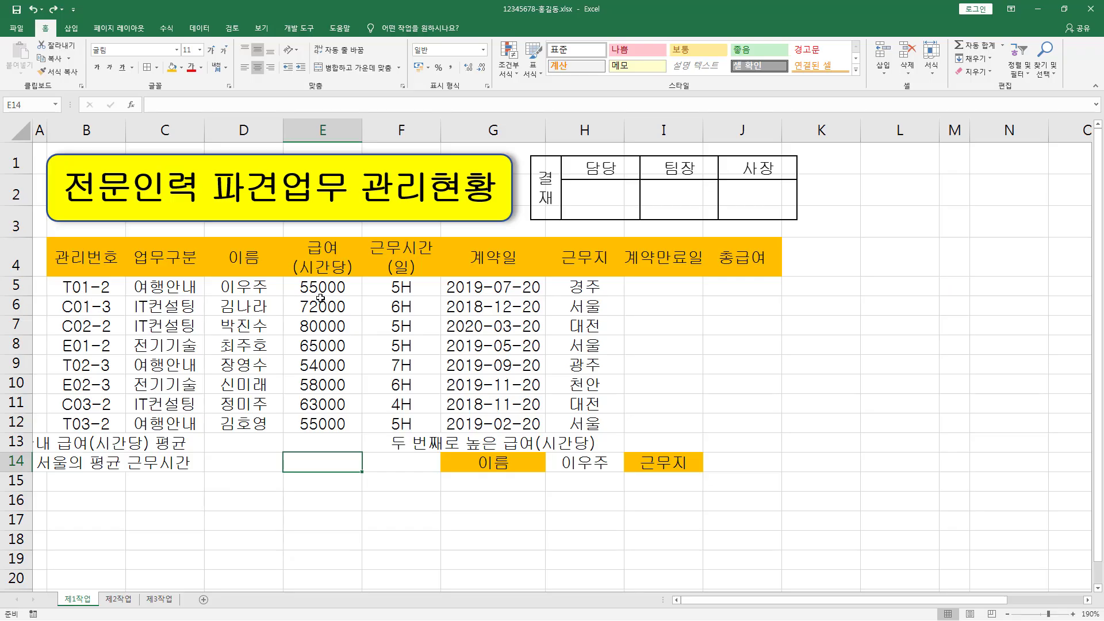
Apply the comma style to the pay values in E5:E12 and right-align the working hours in F5:F12.
left_click_drag(322, 287, 331, 418)
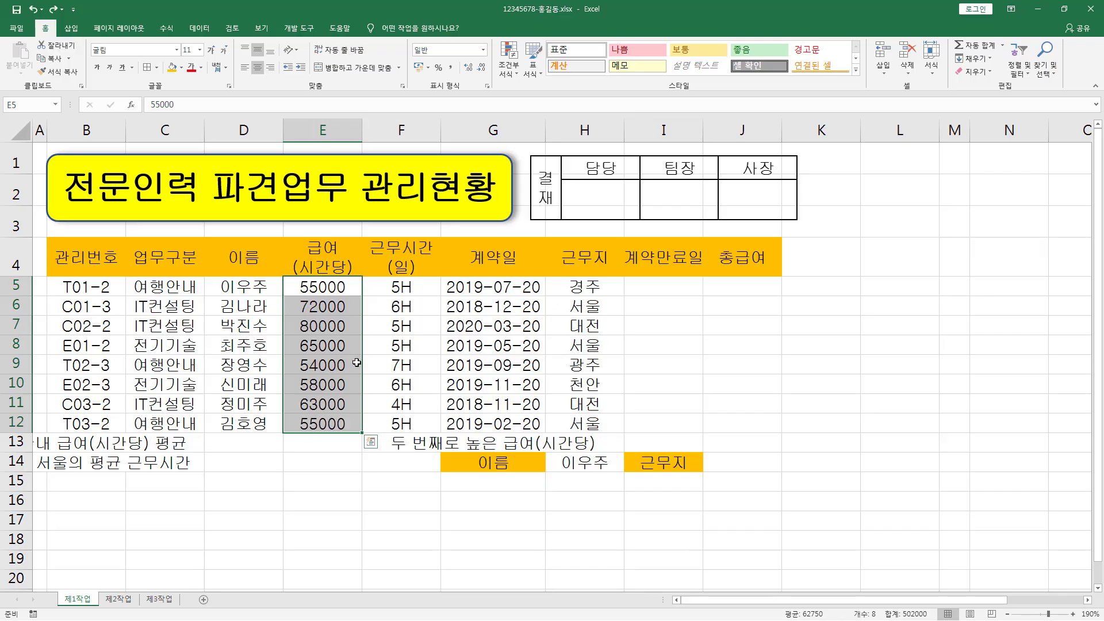
left_click_drag(35, 18, 55, 36)
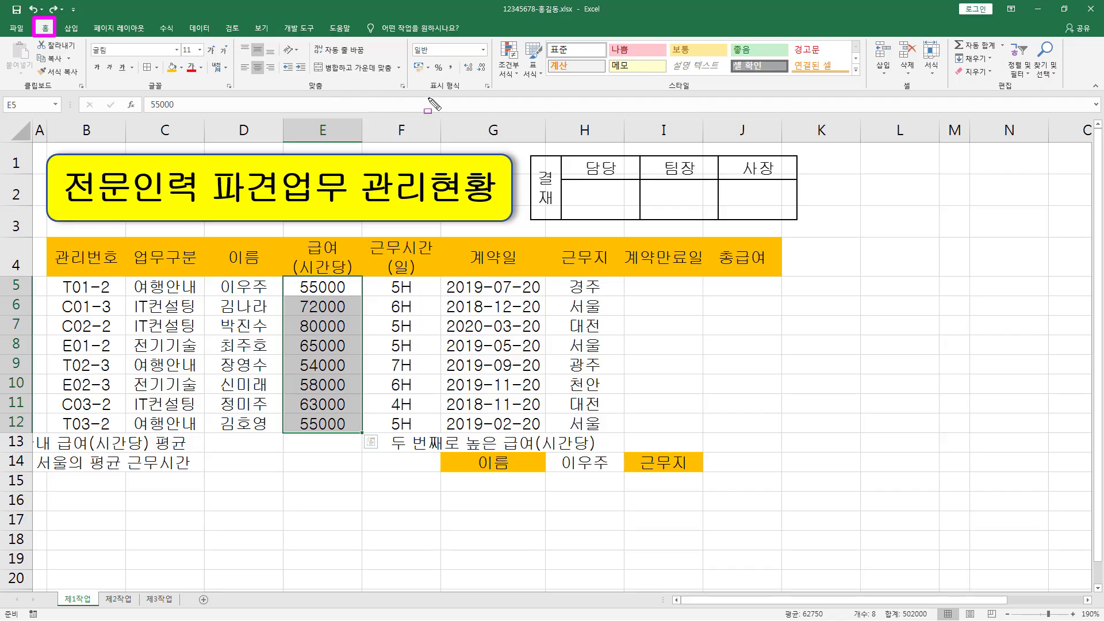
mouse_move(419, 93)
left_mouse_down()
mouse_move(477, 92)
mouse_move(460, 75)
left_mouse_up()
key("Escape")
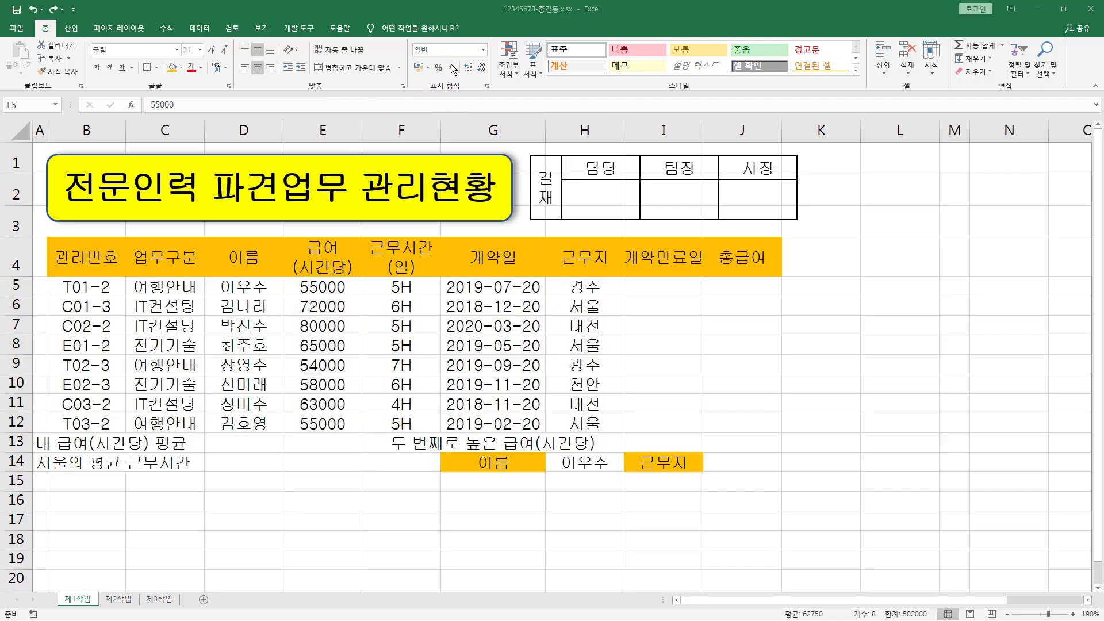
left_click(454, 70)
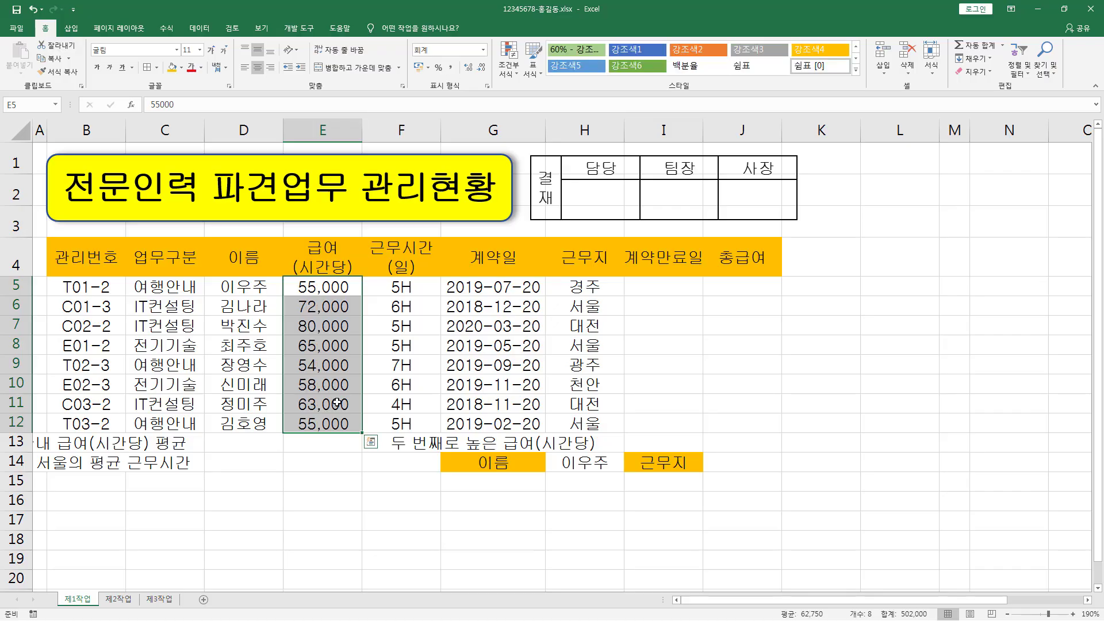
left_click_drag(401, 287, 409, 425)
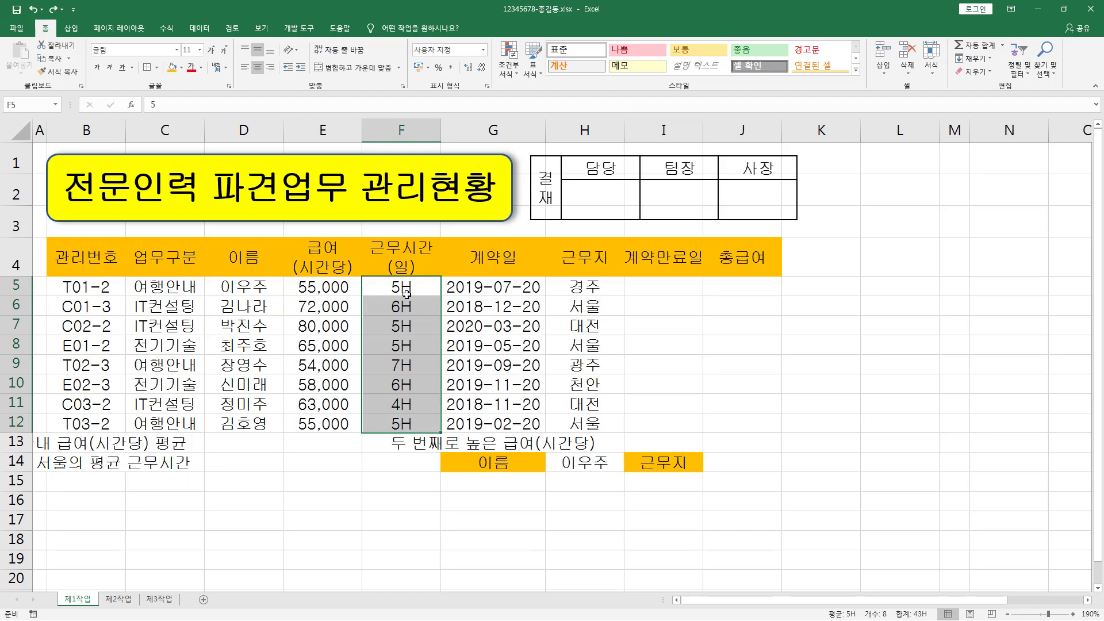
left_click(270, 67)
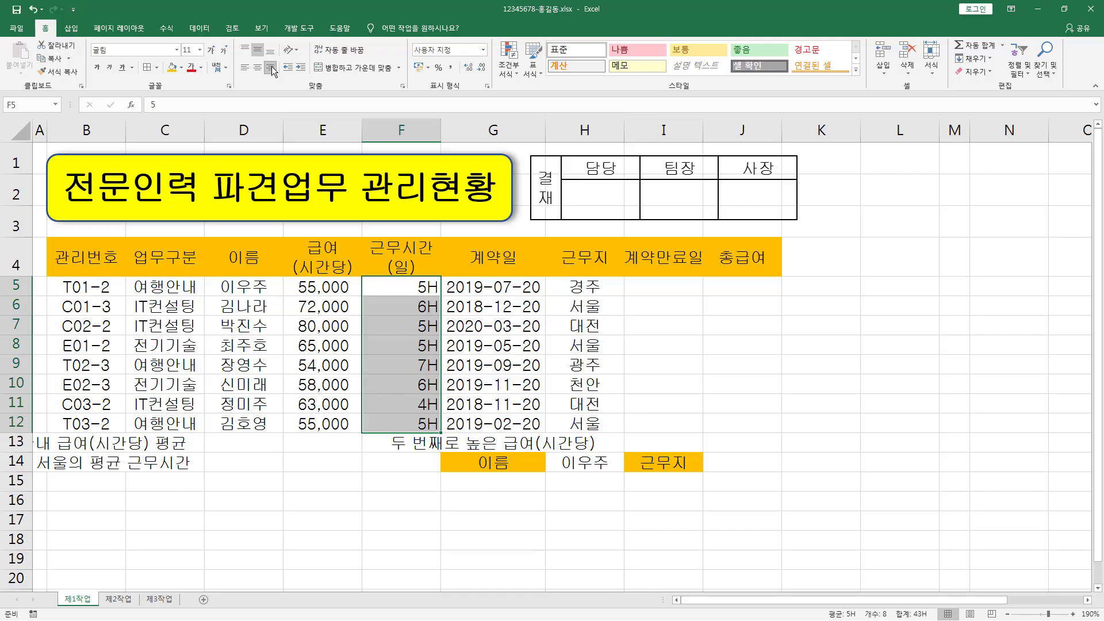
Merge and center each of the ranges B13:D13, B14:D14, G13:I13 and F13:F14.
left_click(81, 446)
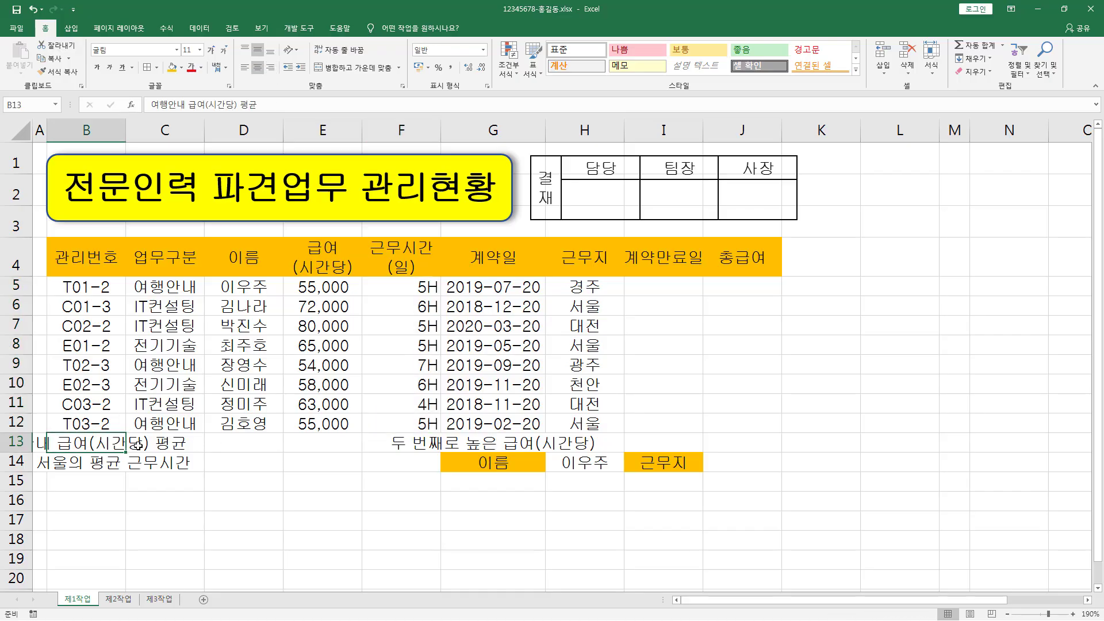
left_click_drag(77, 443, 224, 444)
mouse_move(59, 436)
left_mouse_down()
mouse_move(126, 450)
mouse_move(272, 450)
left_mouse_up()
left_click_drag(65, 457, 265, 469)
mouse_move(448, 433)
left_mouse_down()
mouse_move(574, 461)
mouse_move(685, 451)
left_mouse_up()
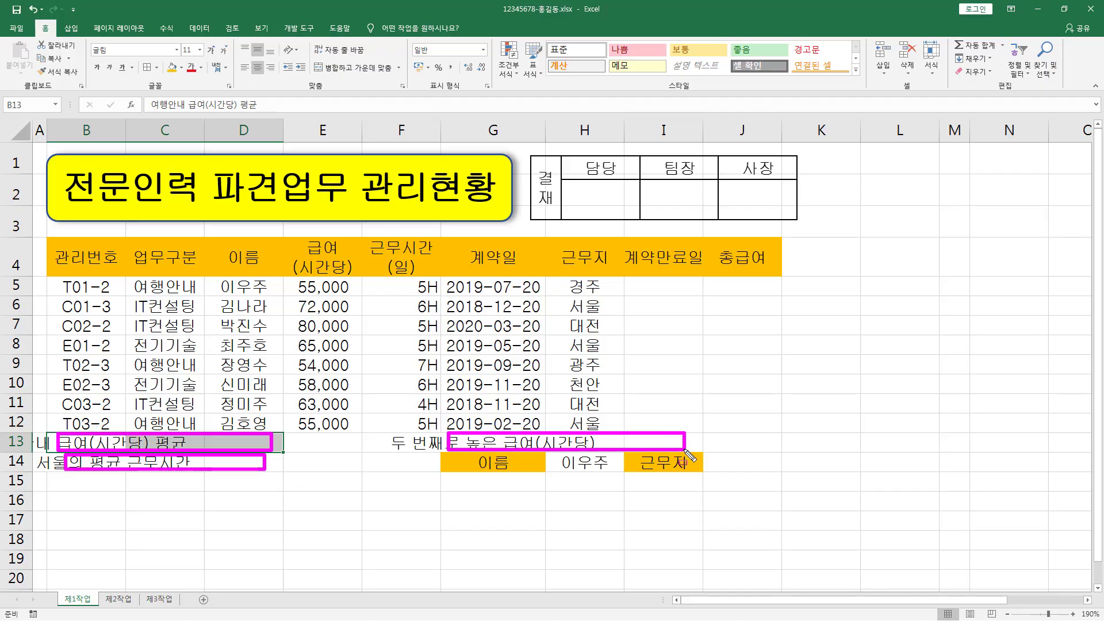
left_click_drag(425, 466, 438, 471)
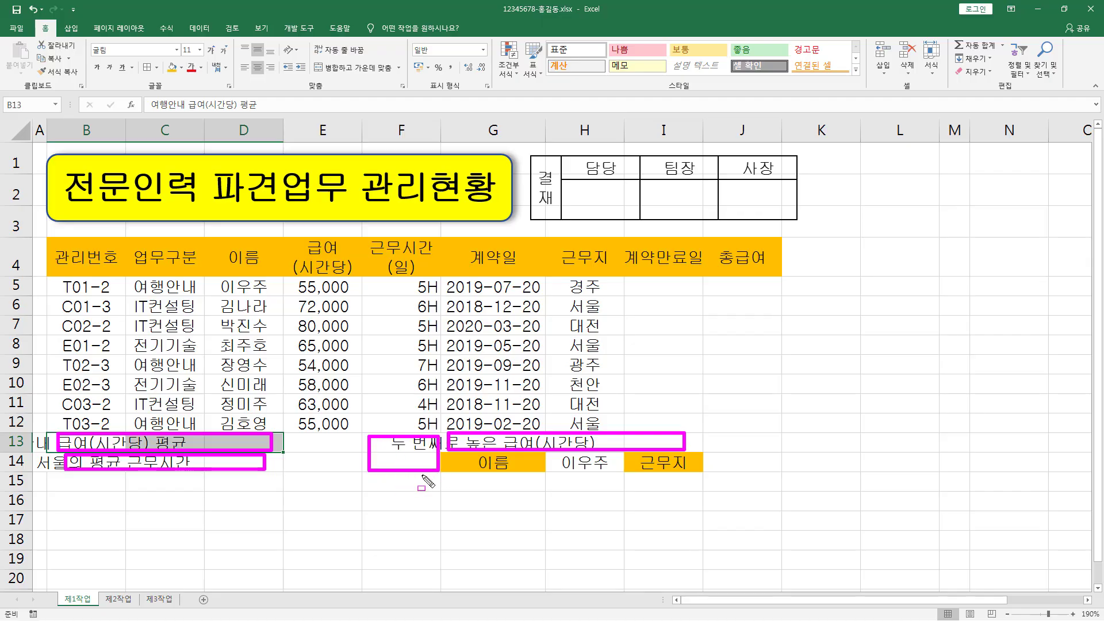
key("Escape")
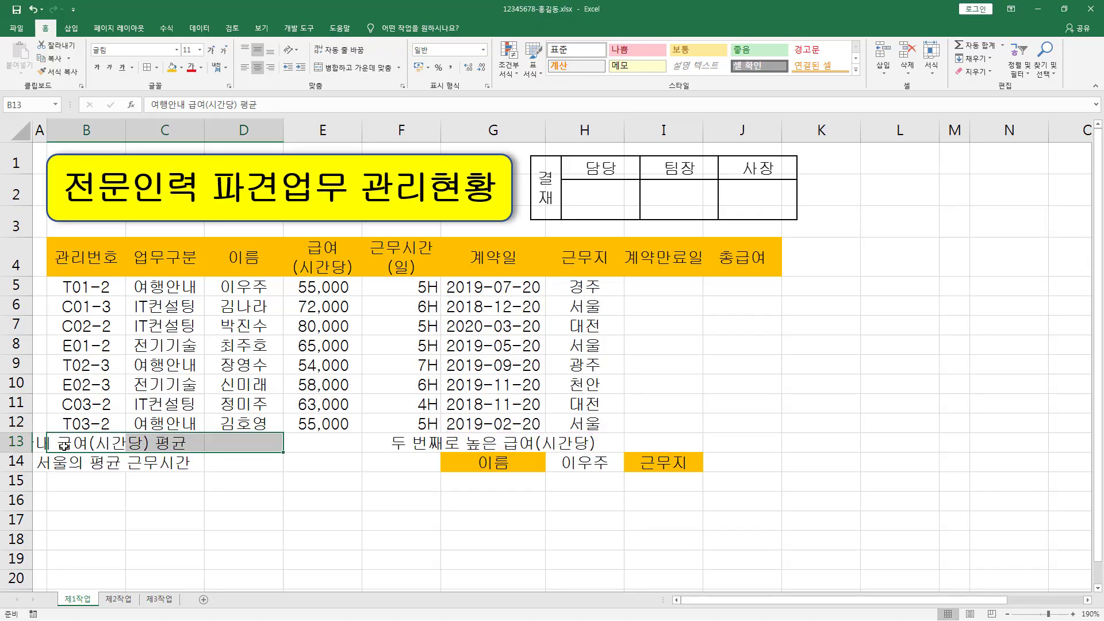
left_click_drag(66, 442, 230, 444)
left_click_drag(78, 462, 236, 465)
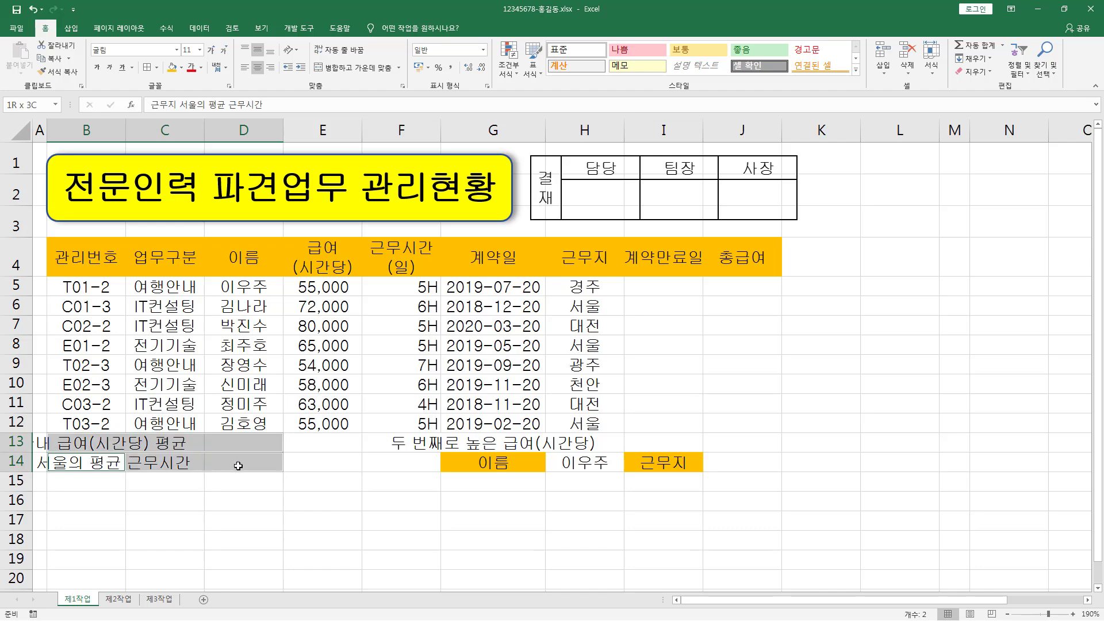
left_click_drag(478, 443, 660, 444)
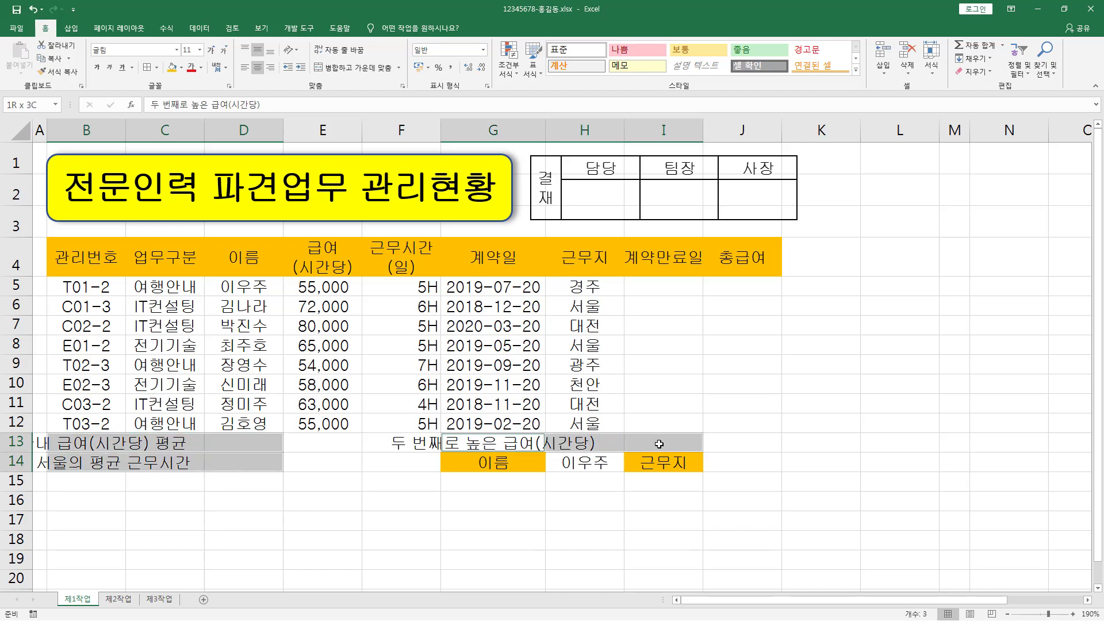
left_click_drag(398, 443, 398, 463)
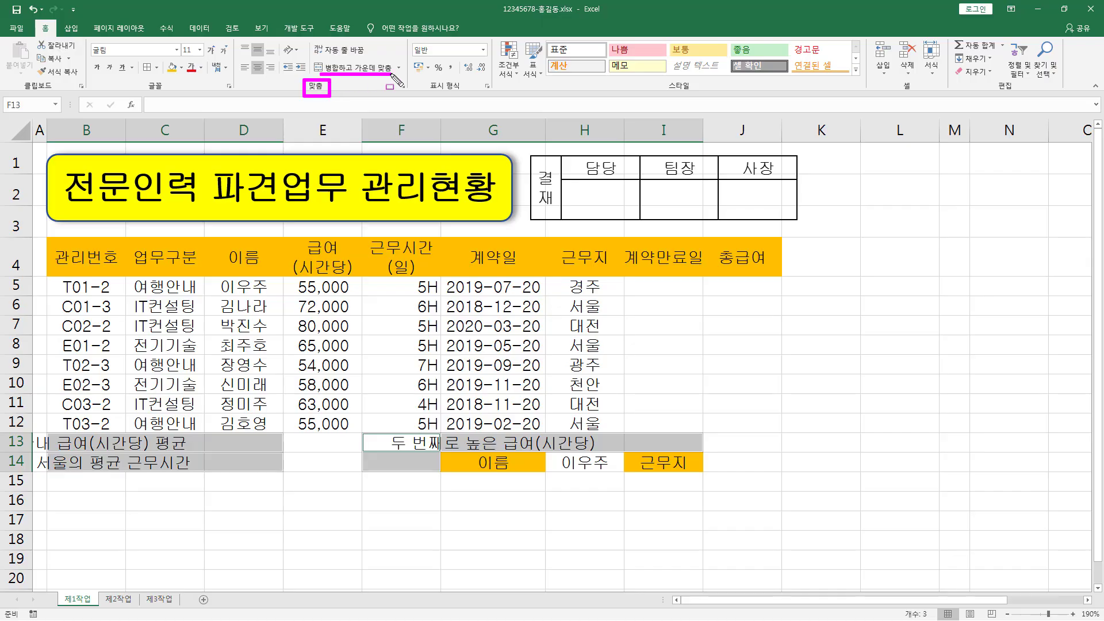
left_click(320, 69)
left_click(322, 66)
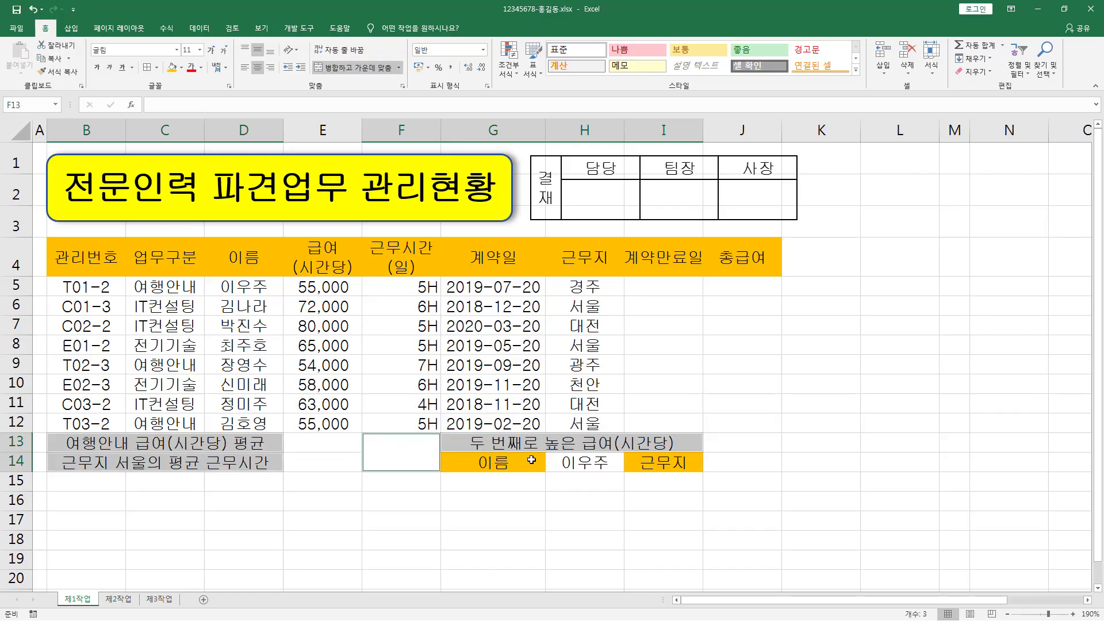
Apply all borders (모든 테두리) to the whole table B4:J14.
left_click(190, 328)
left_click_drag(80, 266, 732, 464)
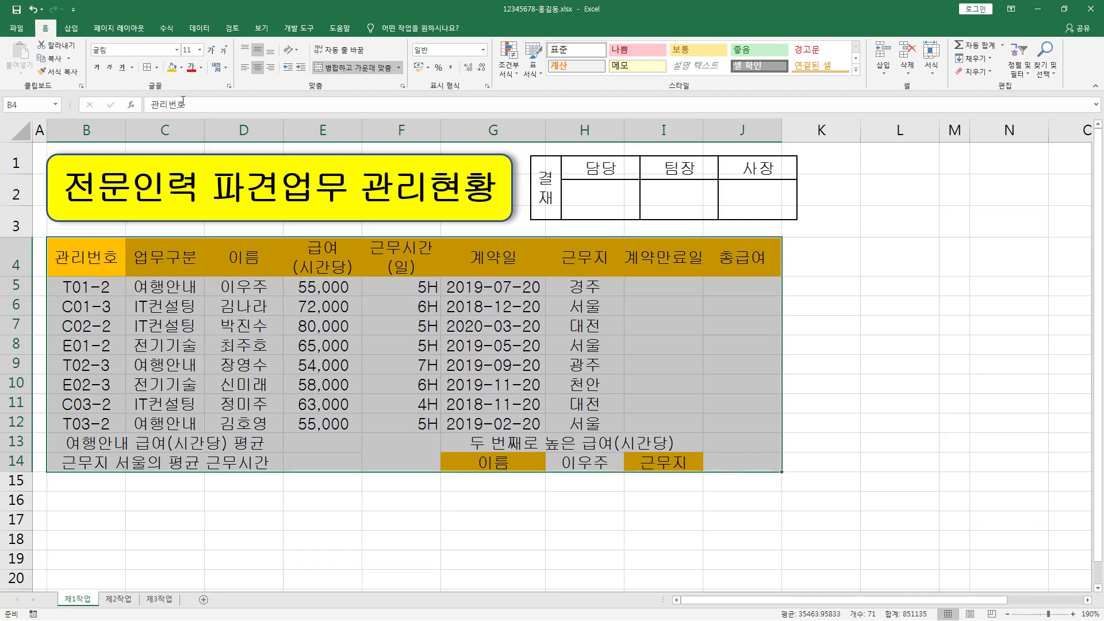
left_click(157, 67)
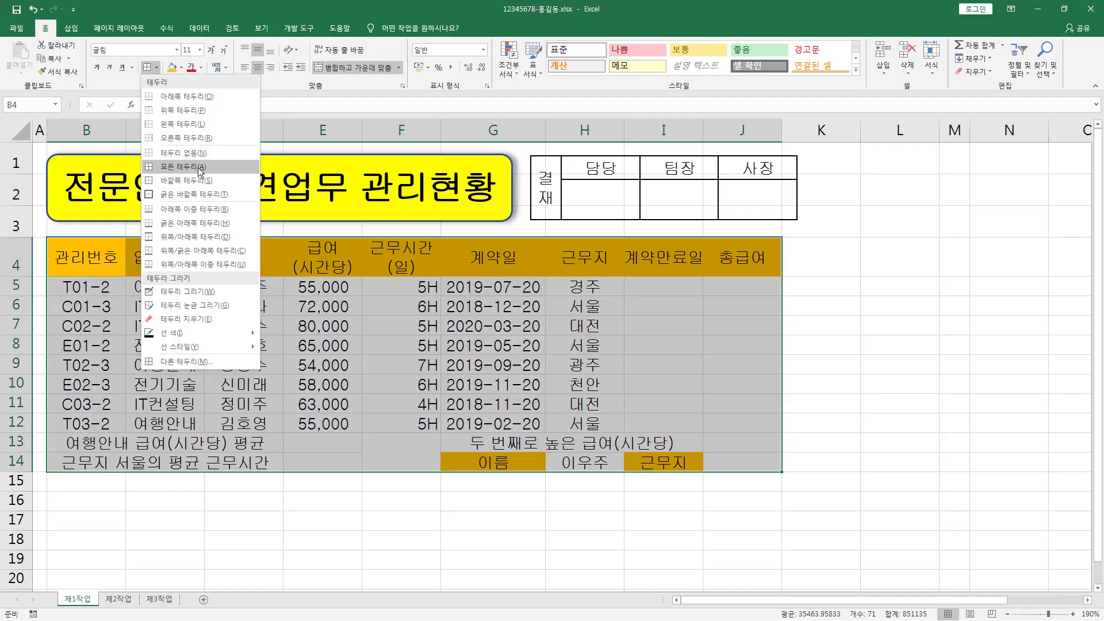
left_click(183, 167)
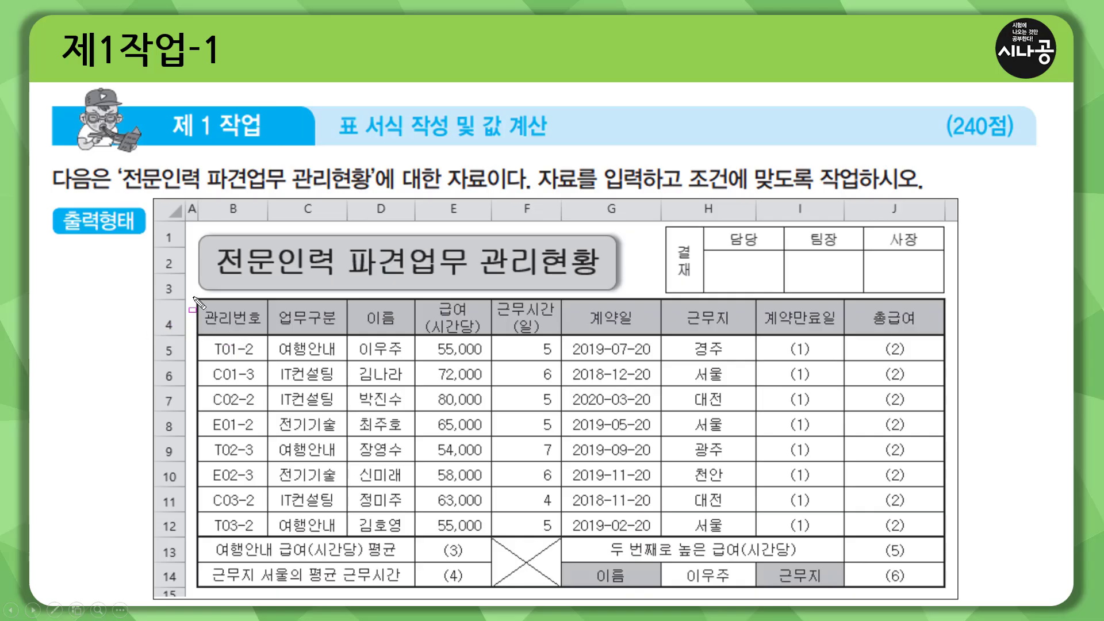
mouse_move(197, 299)
left_mouse_down()
mouse_move(214, 578)
mouse_move(955, 592)
left_mouse_up()
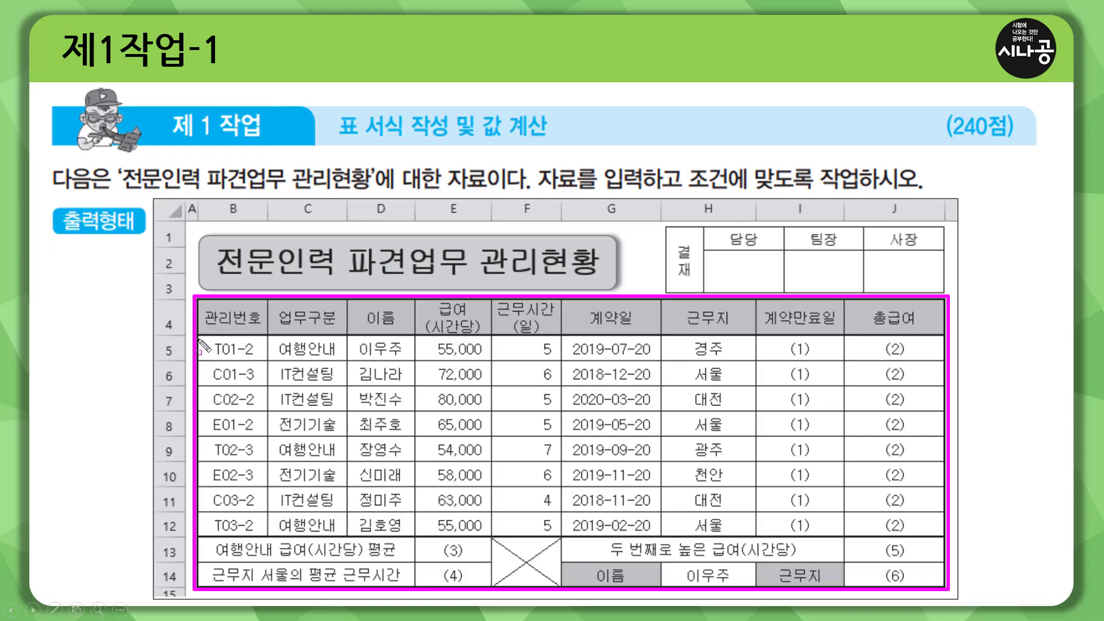
left_click_drag(200, 341, 943, 343)
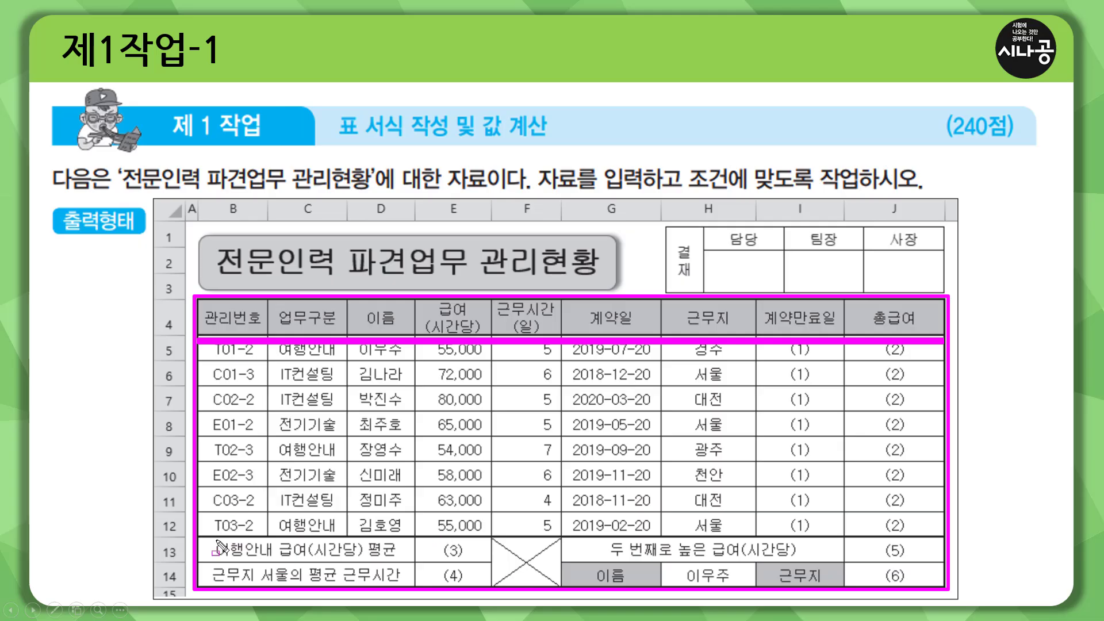
left_click_drag(201, 534, 948, 542)
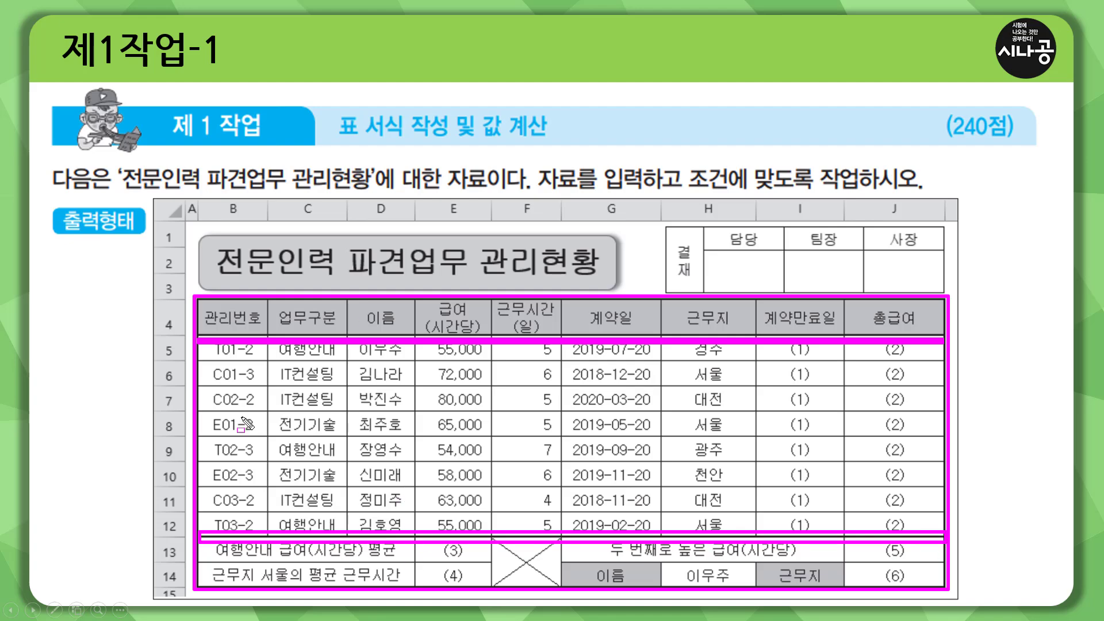
key("Escape")
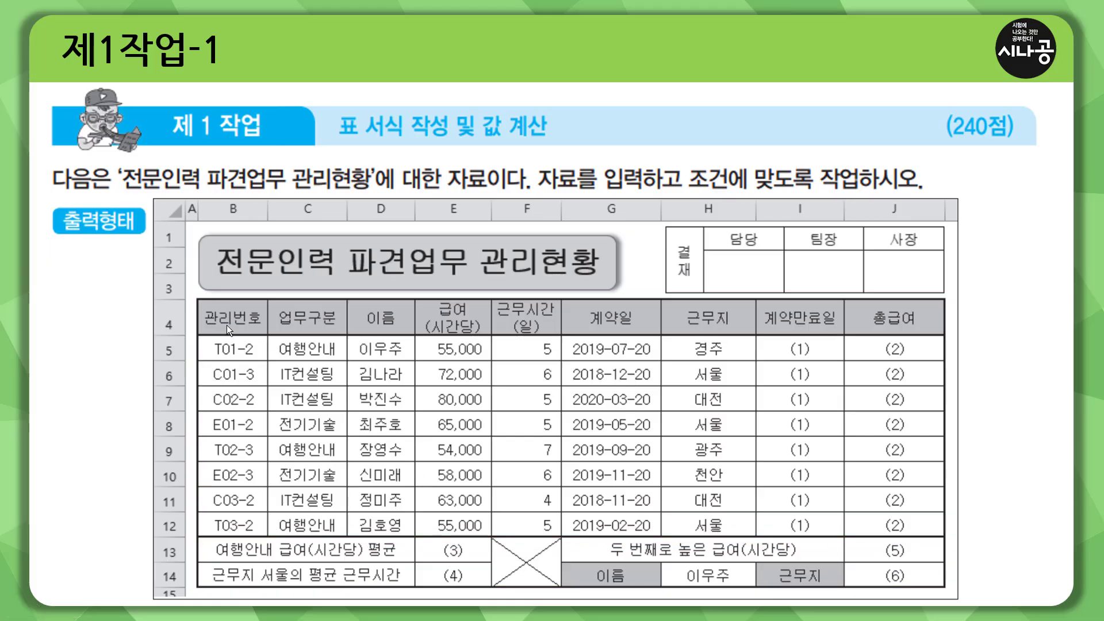
left_click_drag(205, 309, 937, 582)
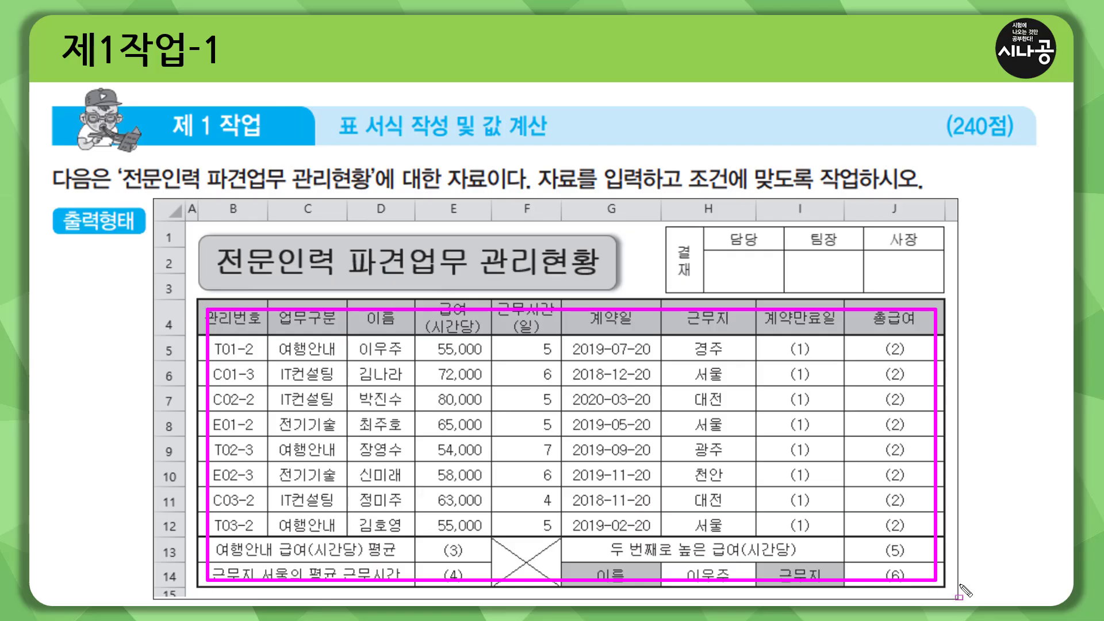
mouse_move(217, 346)
left_mouse_down()
mouse_move(431, 489)
mouse_move(924, 531)
left_mouse_up()
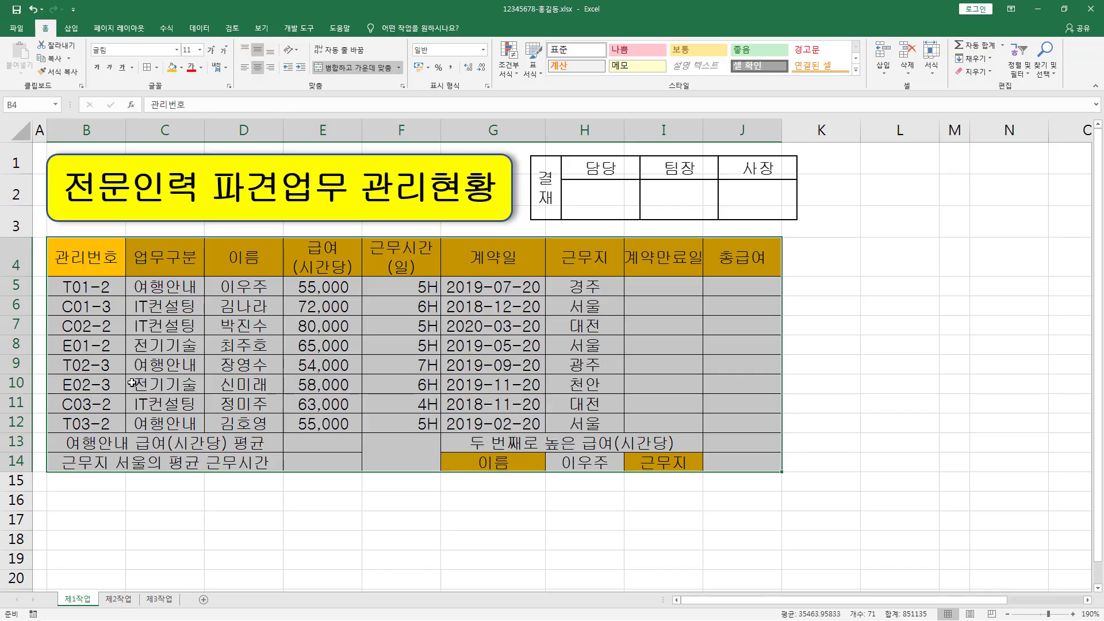
Apply thick outside borders (굵은 바깥쪽 테두리) around the whole table B4:J14 and around the data rows B5:J12.
left_click(158, 68)
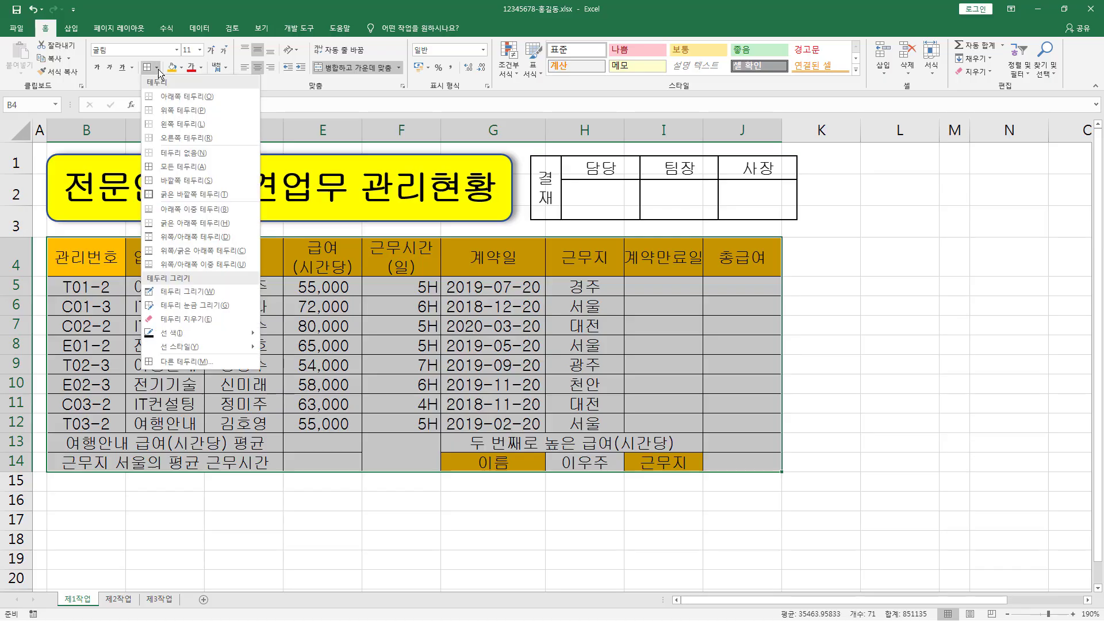
left_click(197, 195)
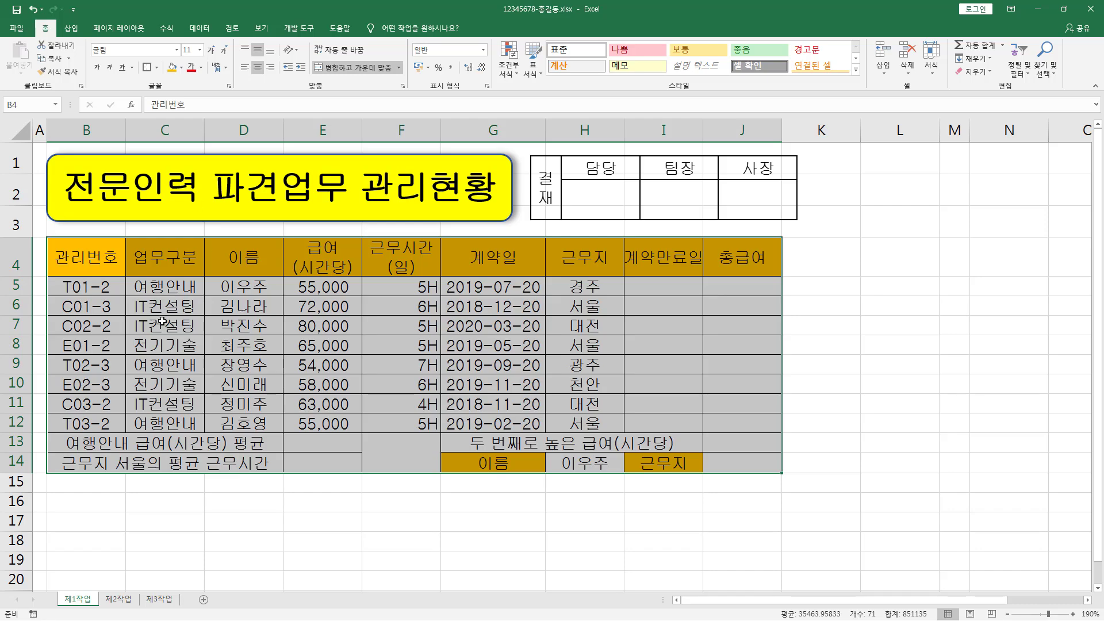
left_click(95, 294)
mouse_move(95, 294)
left_mouse_down()
mouse_move(132, 292)
mouse_move(725, 423)
mouse_move(707, 426)
left_mouse_up()
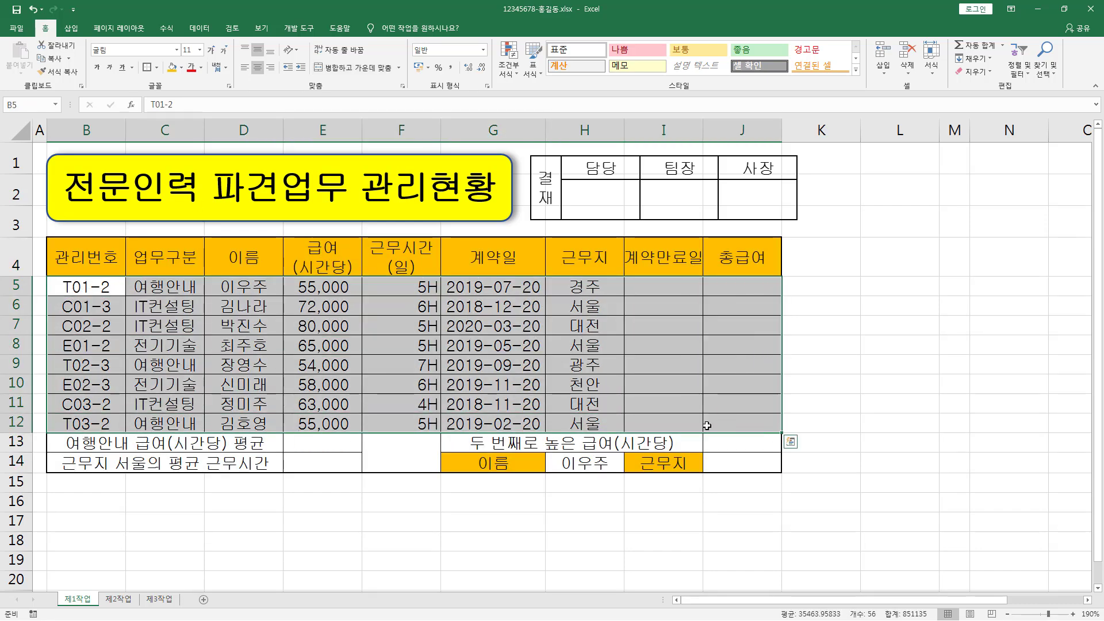
left_click(148, 68)
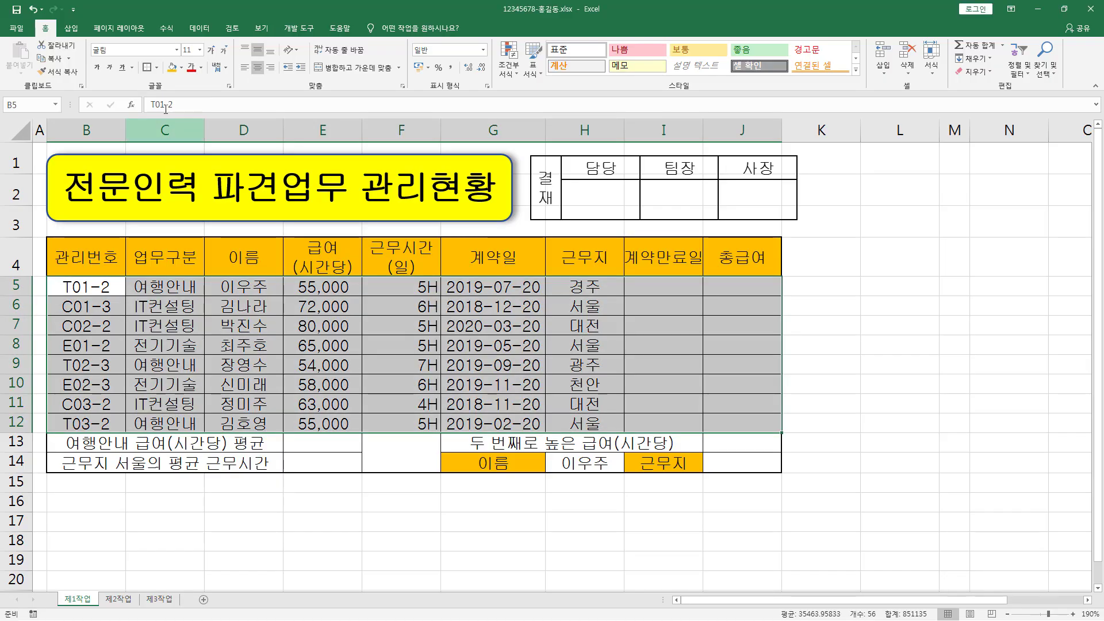
Add both diagonal borders to the merged cell F13:F14 so they cross as an X.
left_click(408, 460)
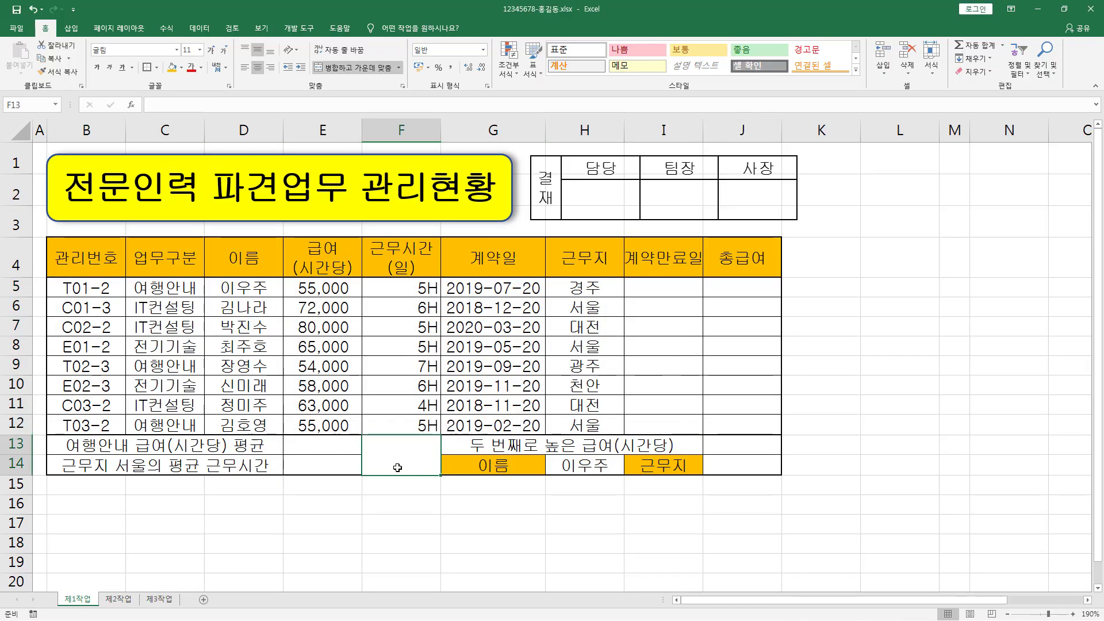
key("ctrl+shift+d")
left_click_drag(374, 441, 429, 477)
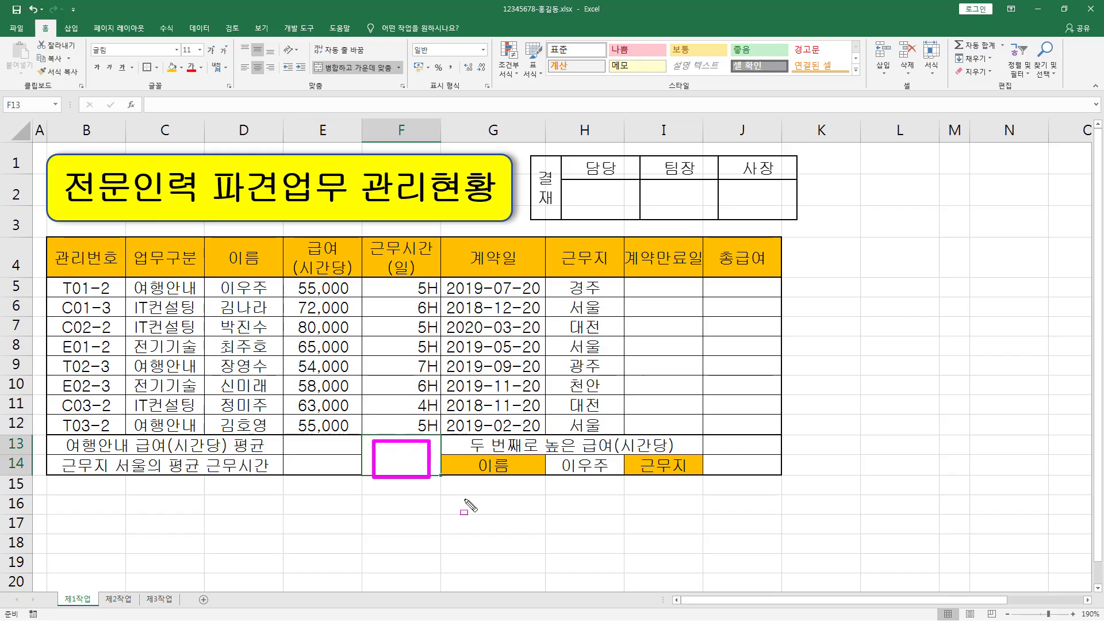
key("Escape")
left_click(403, 452)
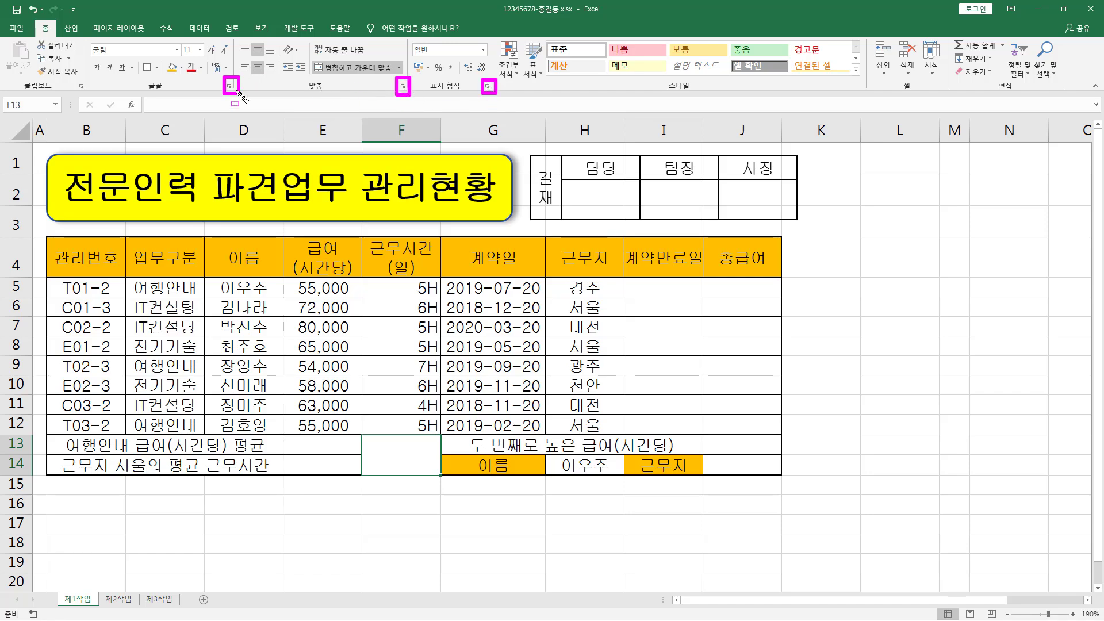
key("Escape")
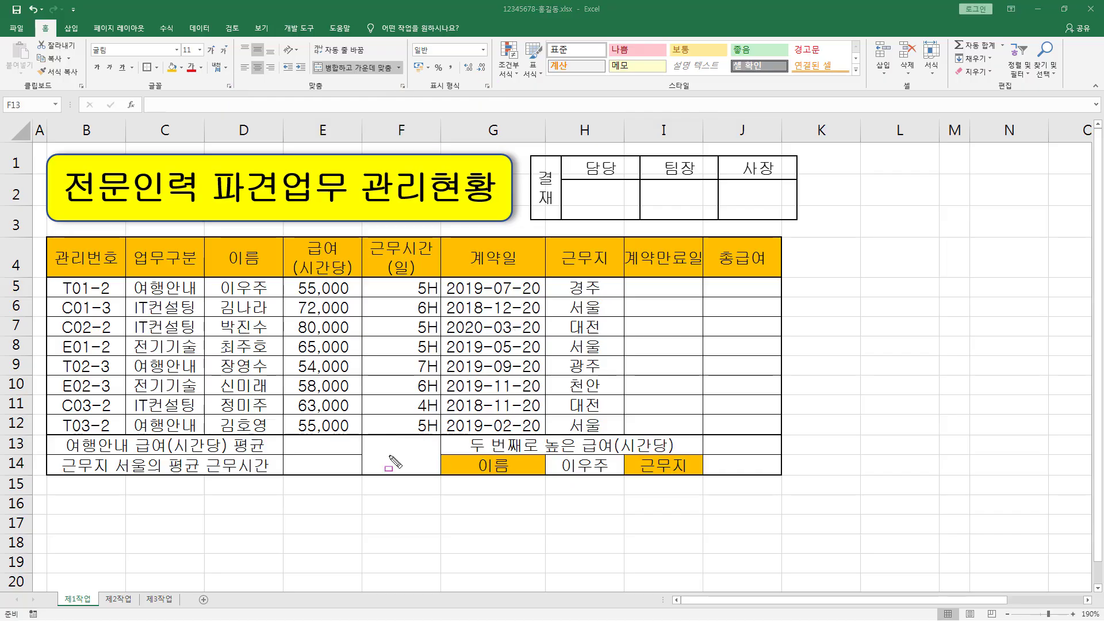
key("ctrl+1")
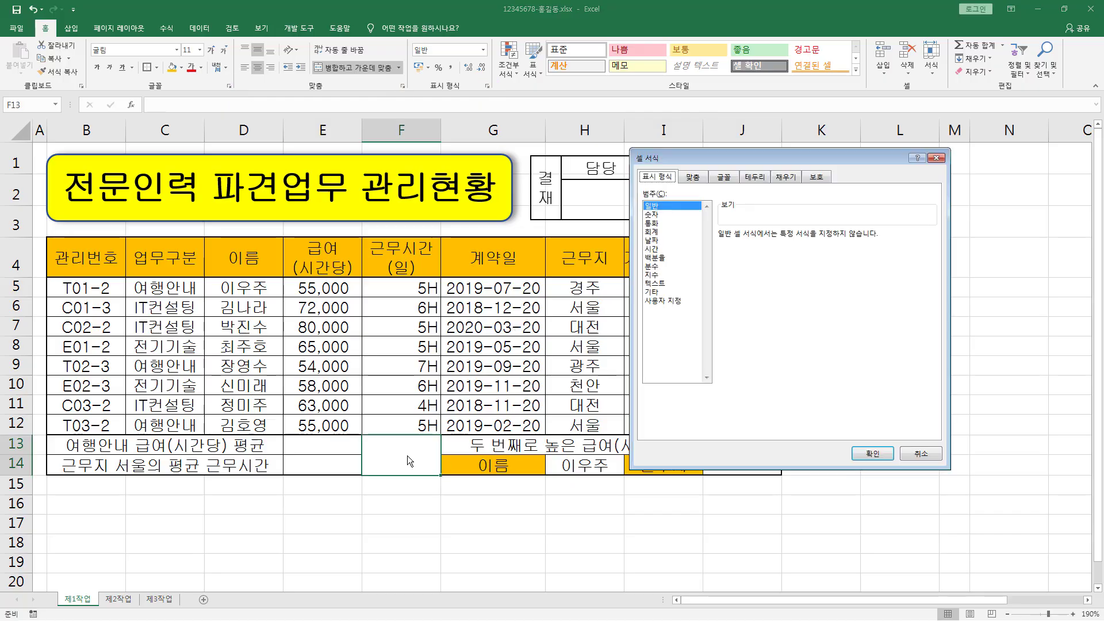
left_click(755, 176)
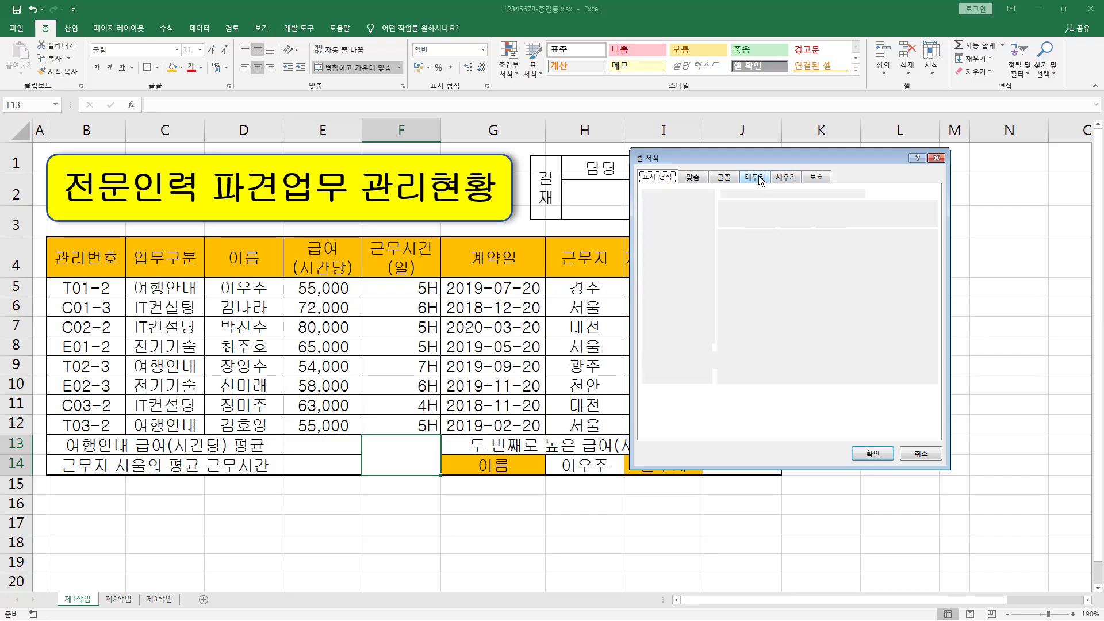
left_click_drag(758, 158, 559, 184)
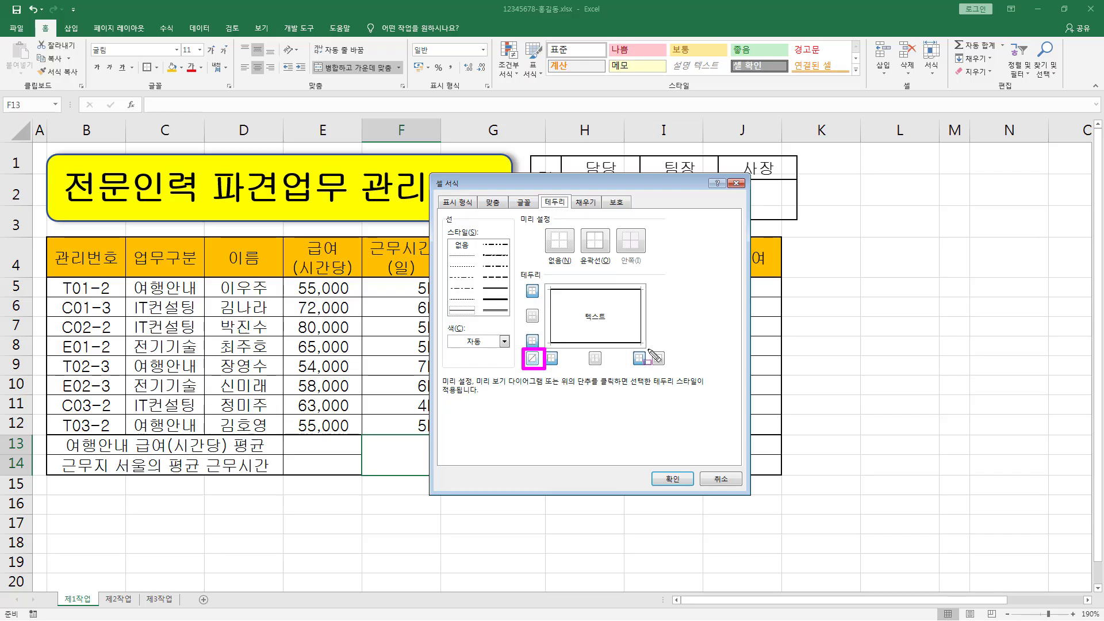
left_click(532, 358)
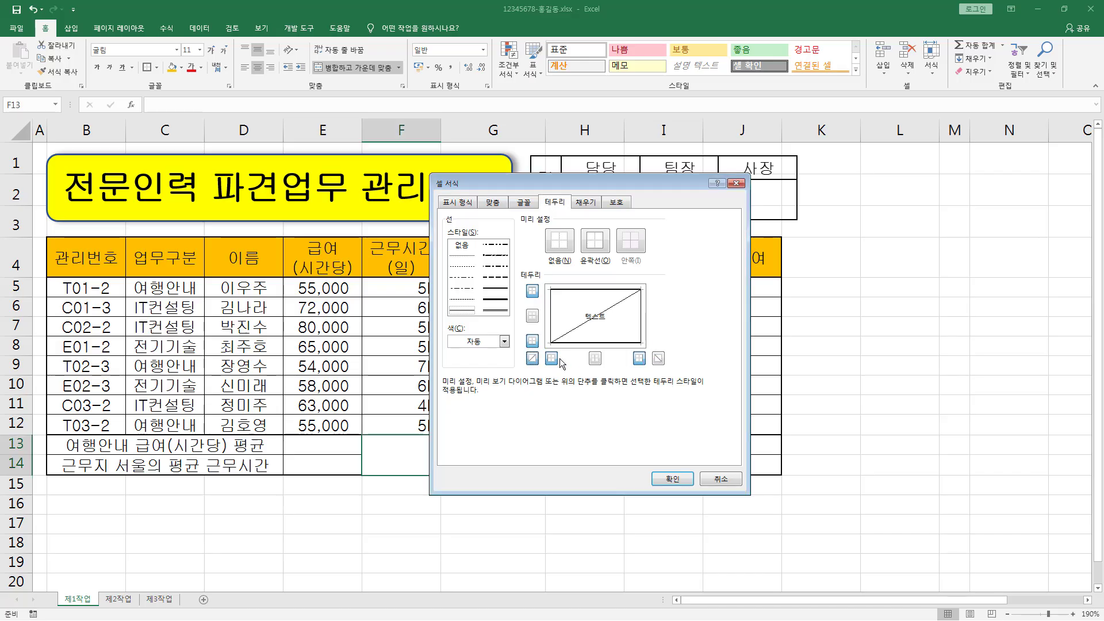
left_click(659, 359)
left_click(678, 478)
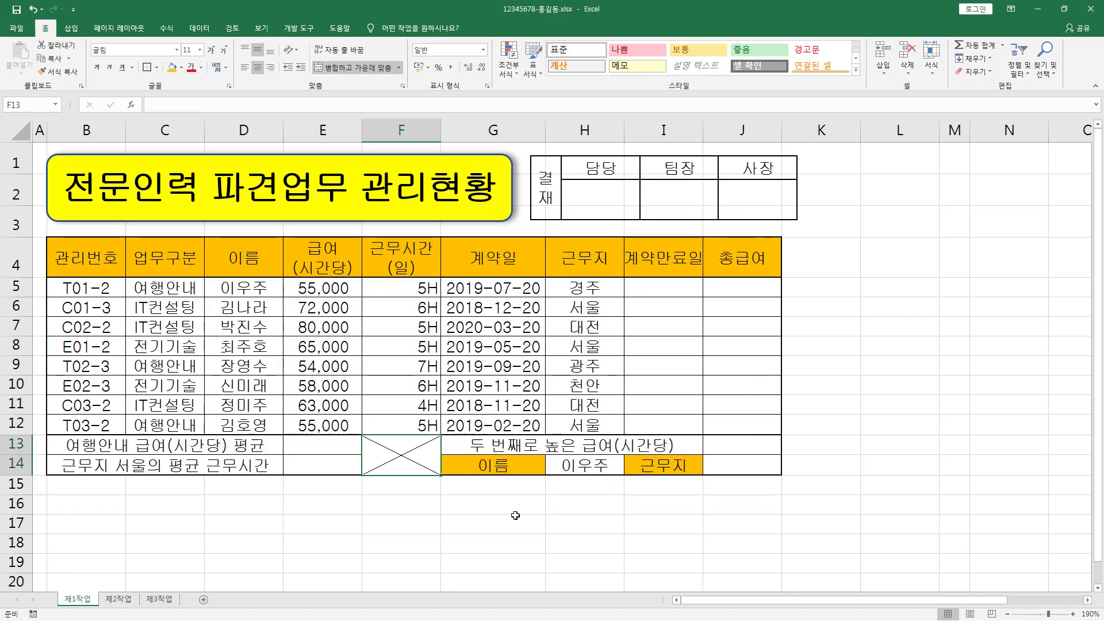
Set the height of rows 5 to 14 to 20, and deselect the rows.
mouse_move(80, 288)
left_mouse_down()
mouse_move(167, 289)
mouse_move(553, 422)
left_mouse_up()
left_click_drag(65, 264, 822, 262)
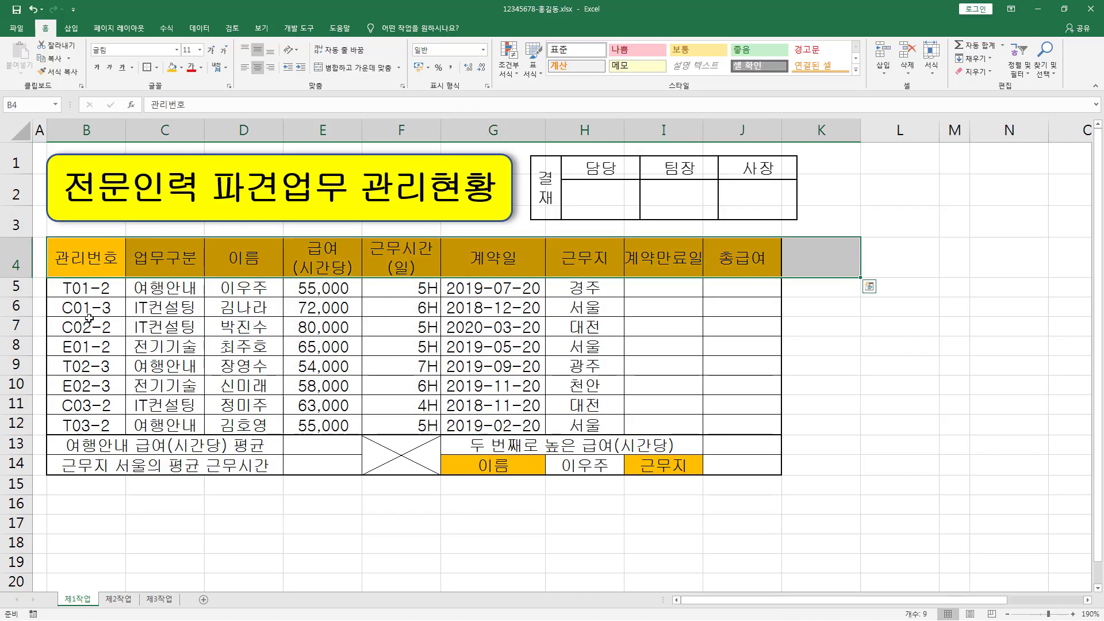
left_click_drag(87, 288, 742, 462)
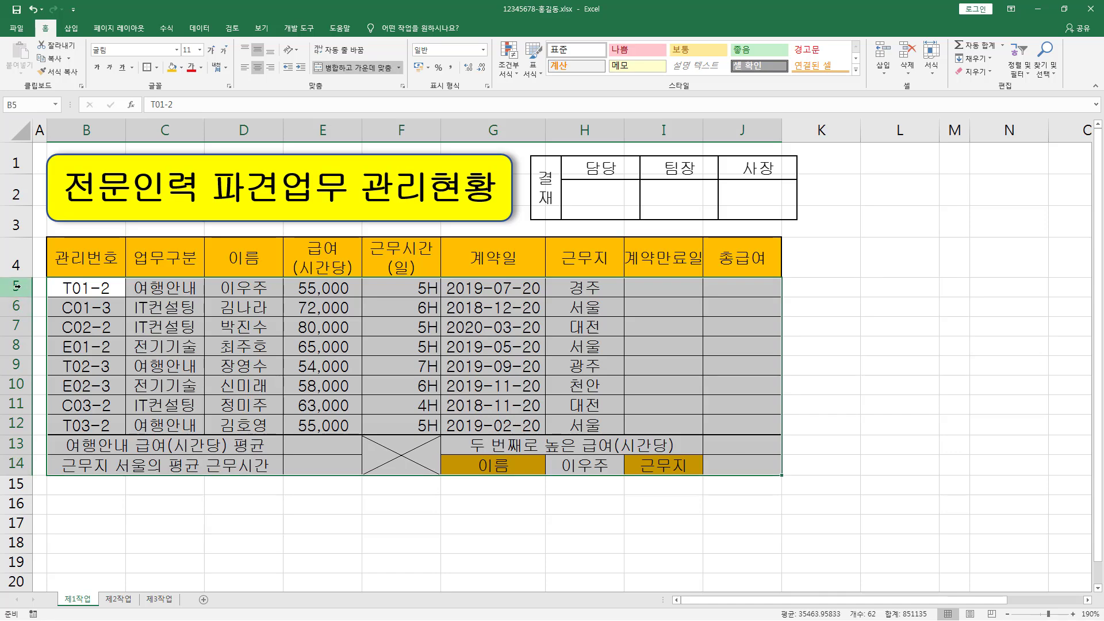
mouse_move(6, 278)
left_mouse_down()
mouse_move(33, 405)
mouse_move(30, 475)
left_mouse_up()
key("Escape")
left_click_drag(16, 284, 16, 466)
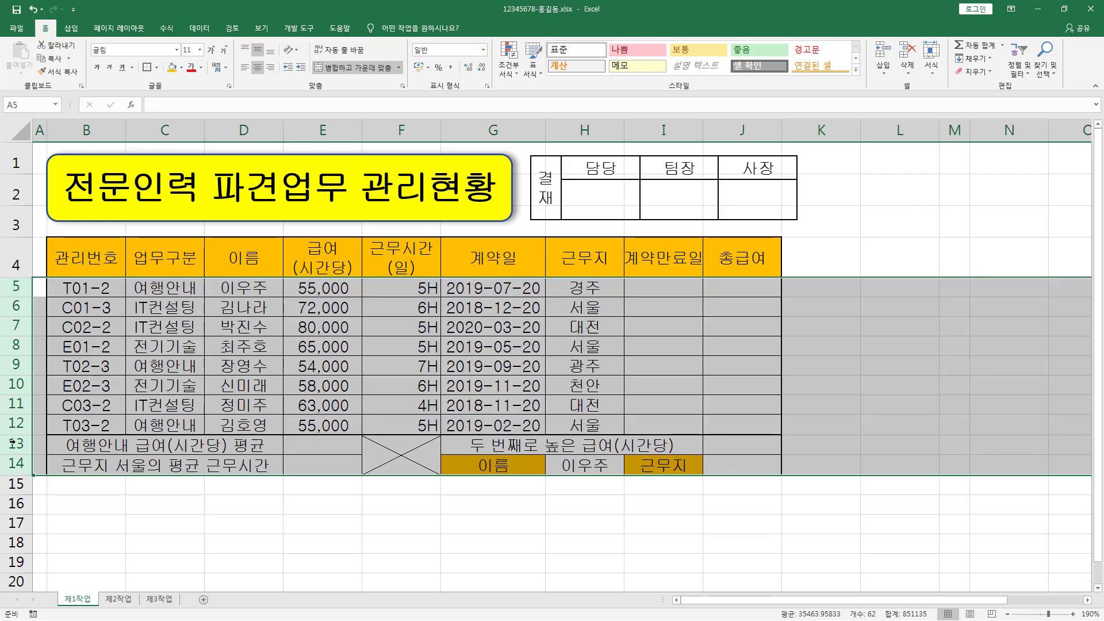
right_click(17, 287)
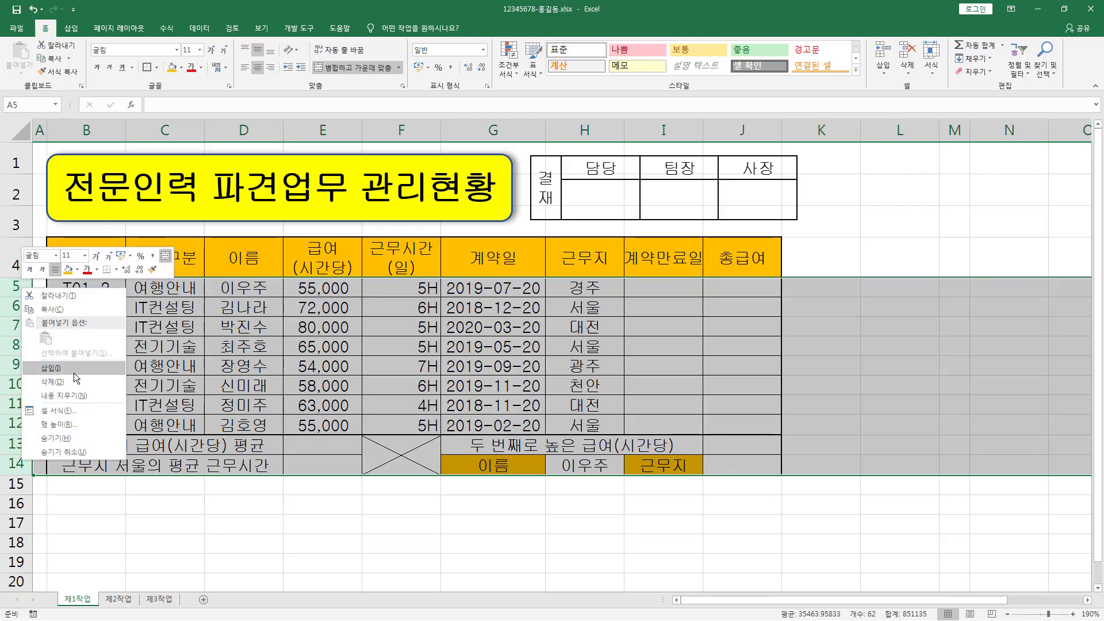
left_click(73, 428)
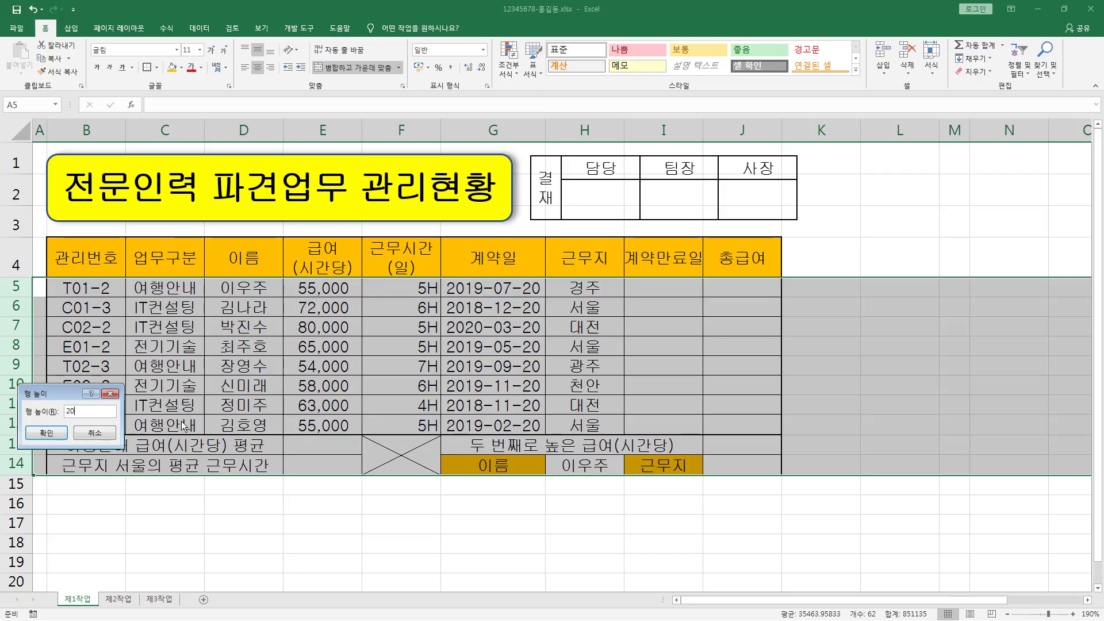
key("Return")
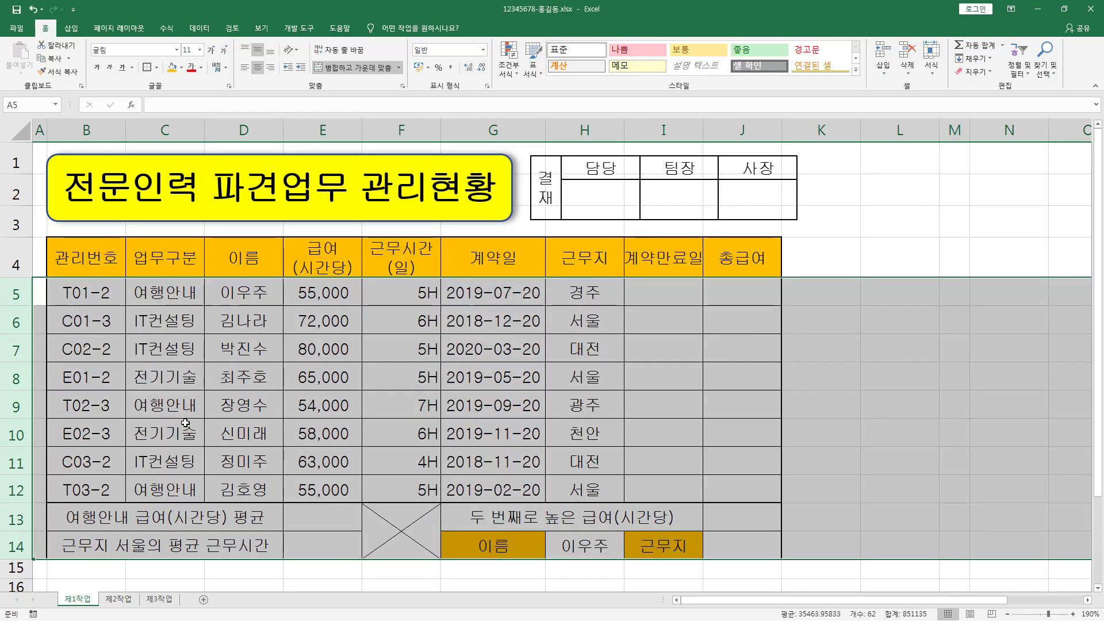
left_click(237, 339)
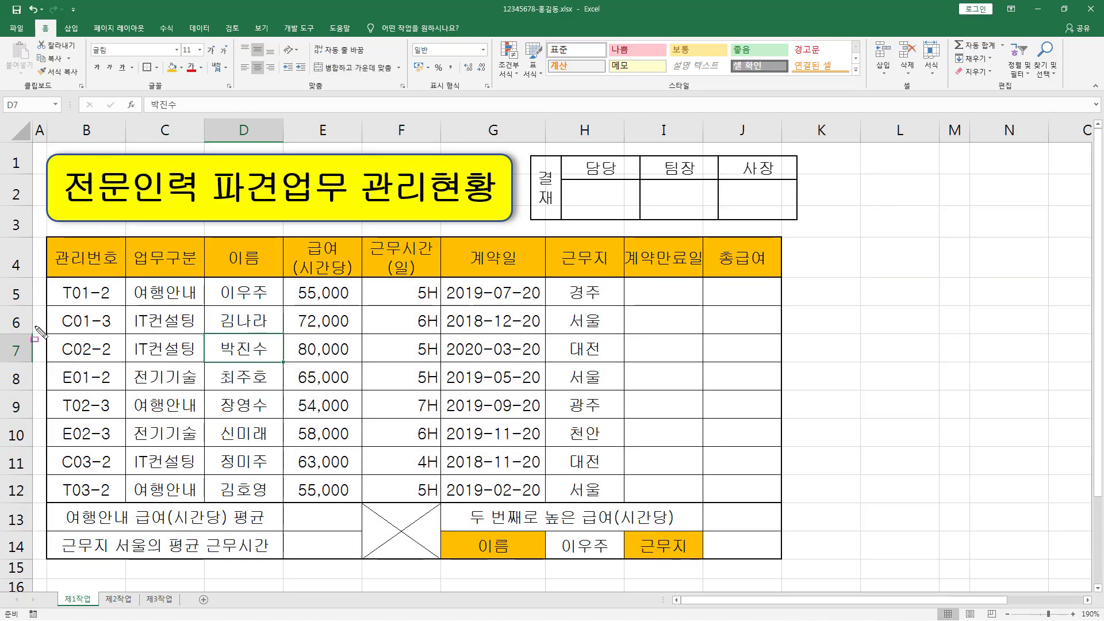
mouse_move(5, 282)
left_mouse_down()
mouse_move(32, 439)
mouse_move(31, 556)
left_mouse_up()
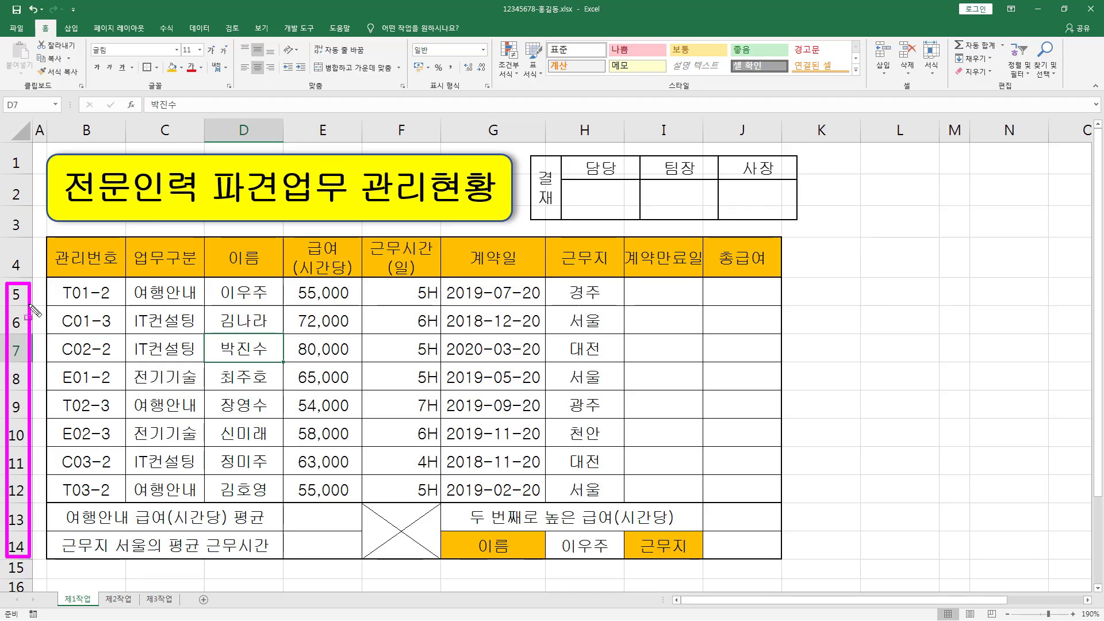
left_click_drag(6, 146, 26, 237)
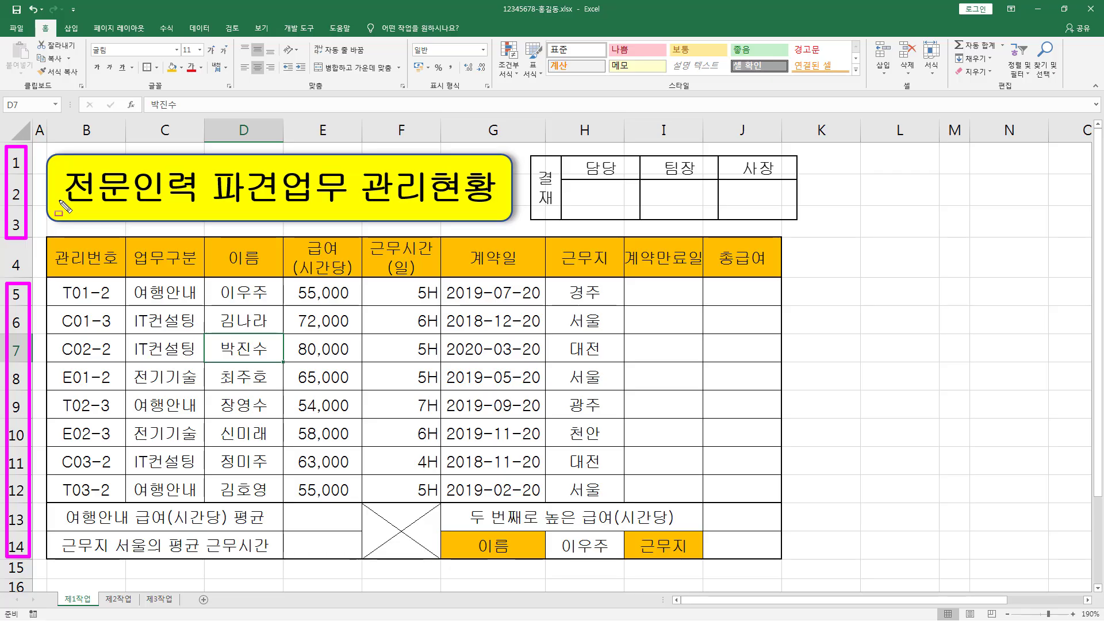
left_click(648, 292)
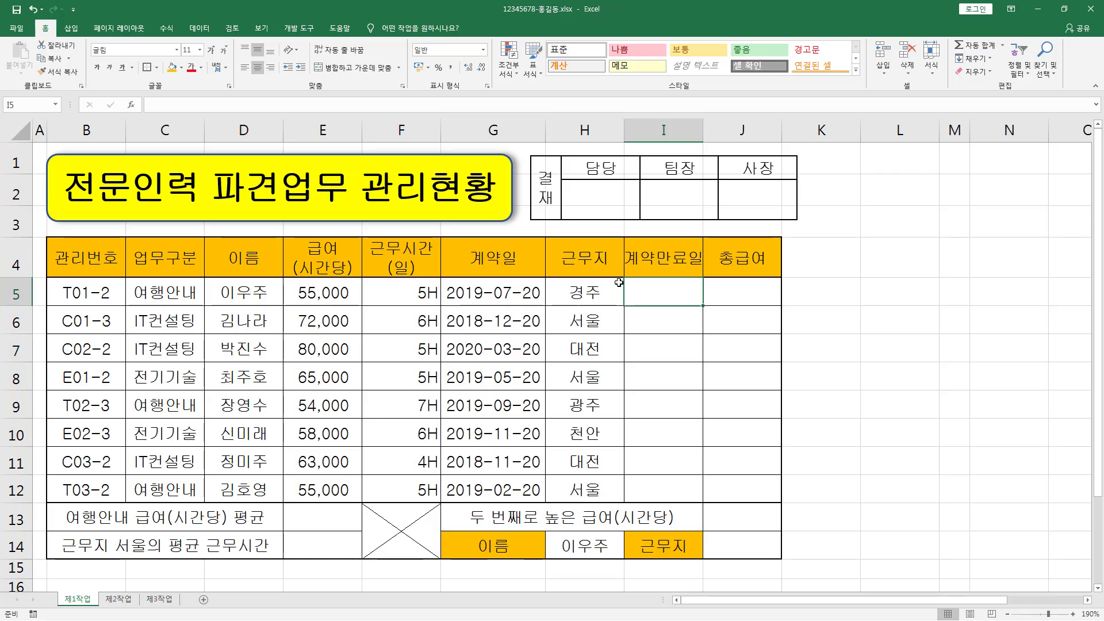
left_click_drag(662, 293, 726, 544)
left_click_drag(352, 520, 333, 547)
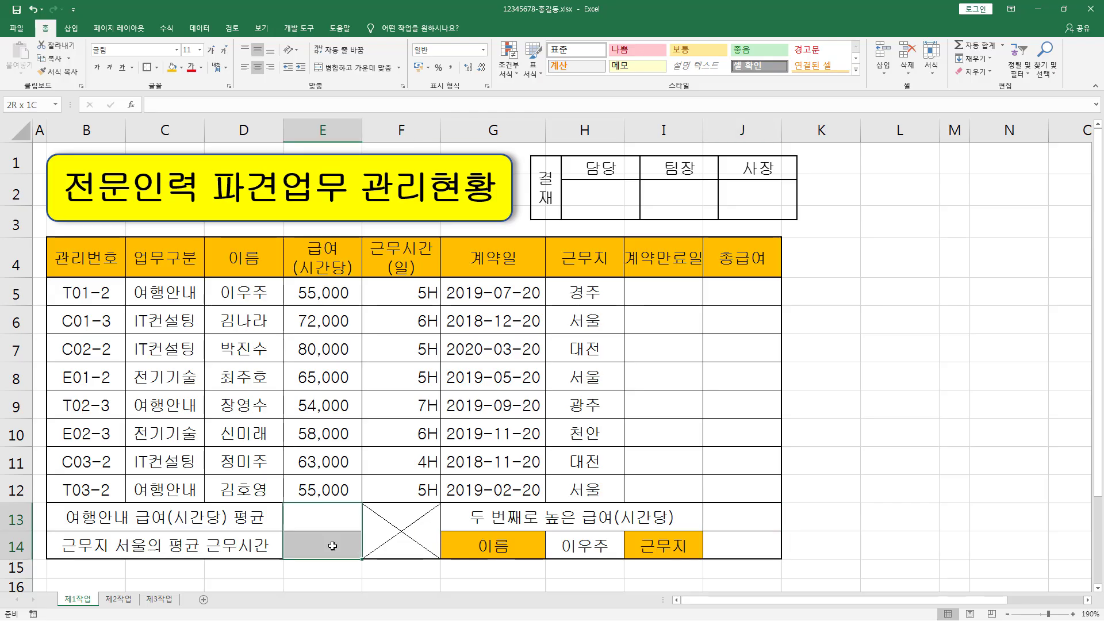